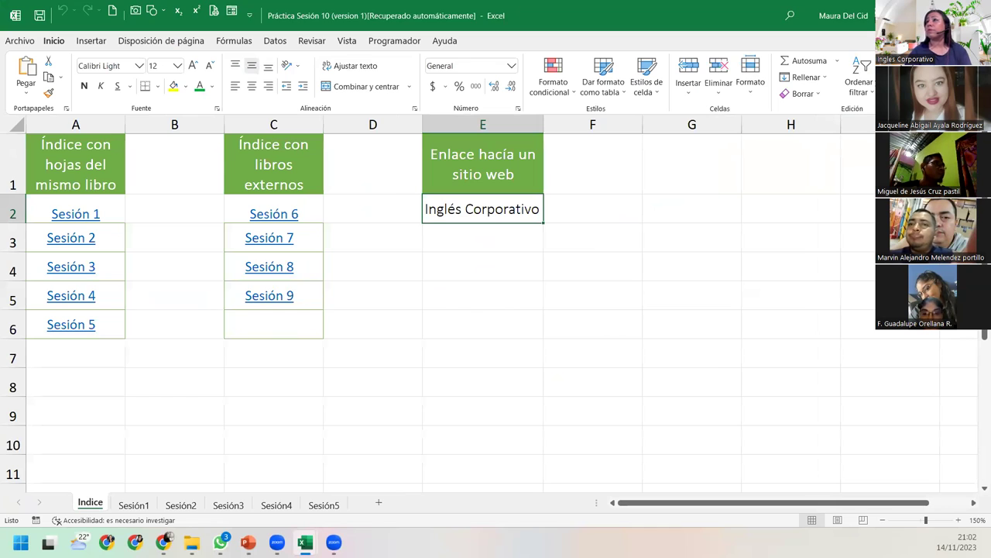
Discard the recovered practice workbook, close Excel, and switch back to the Excel Intermedio slideshow
key(ctrl+w)
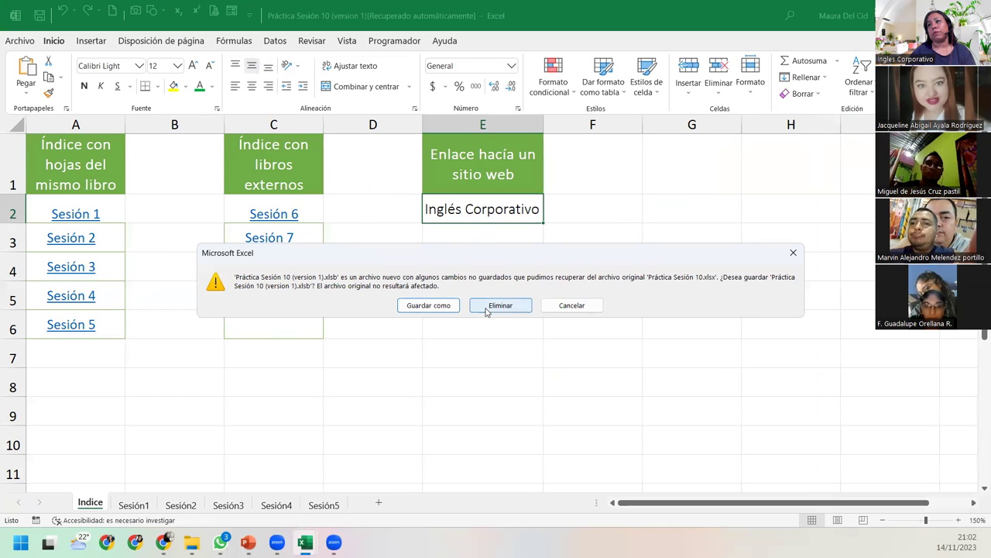
click(487, 307)
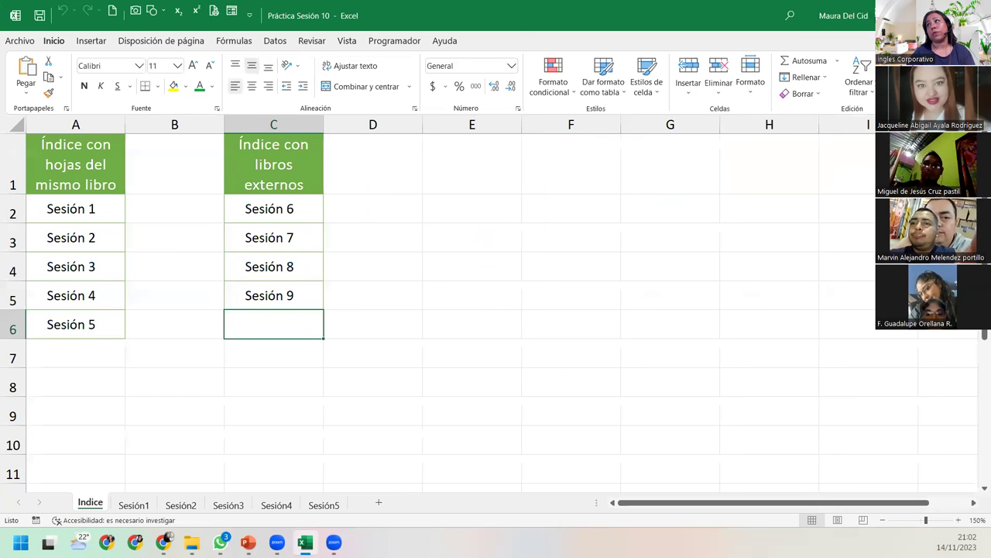
key(ctrl+w)
key(alt+Tab)
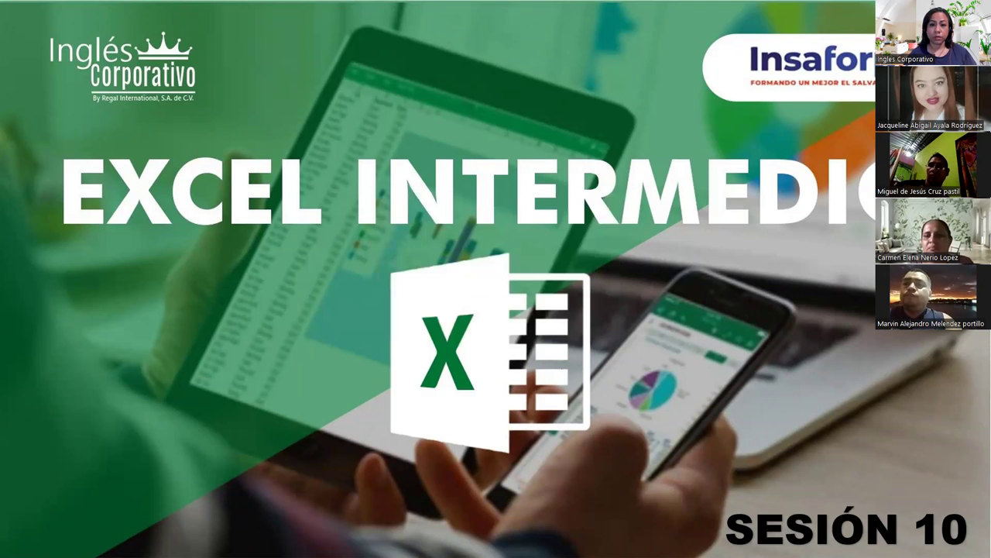
Advance the slideshow two slides, past the contents, to the Objetivo Sesión 10 slide
key(Right)
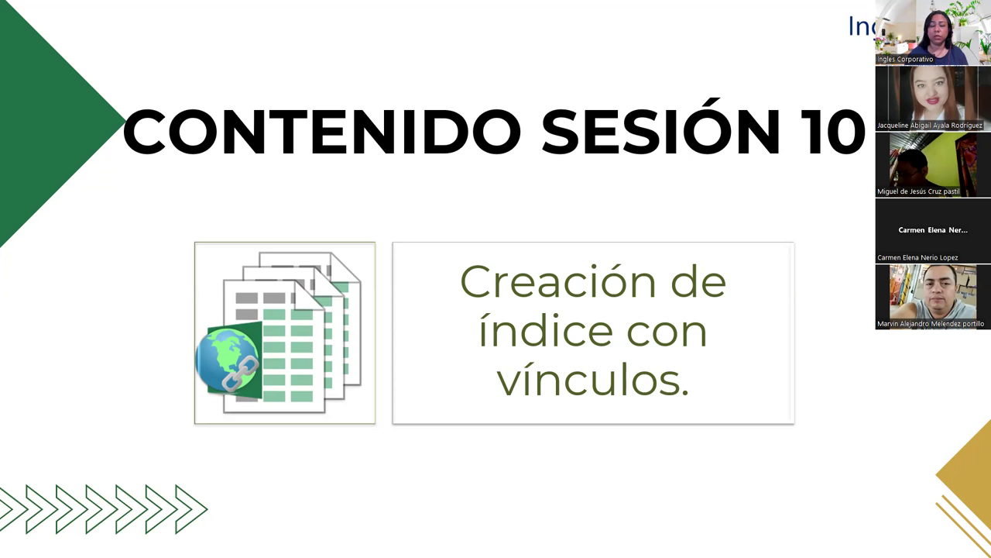
key(Right)
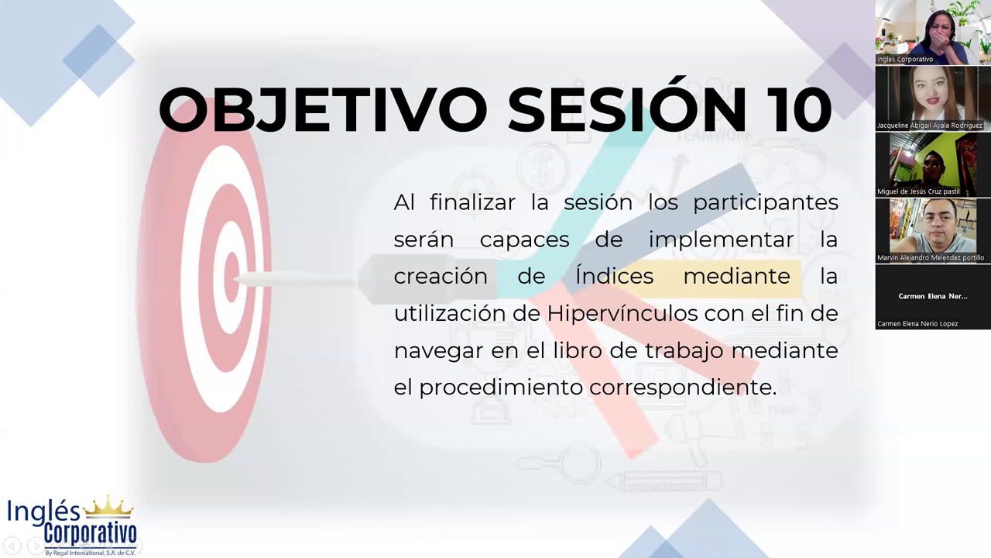
Move forward and back between slides, ending on the Crear Índice de Hojas slide
key(Right)
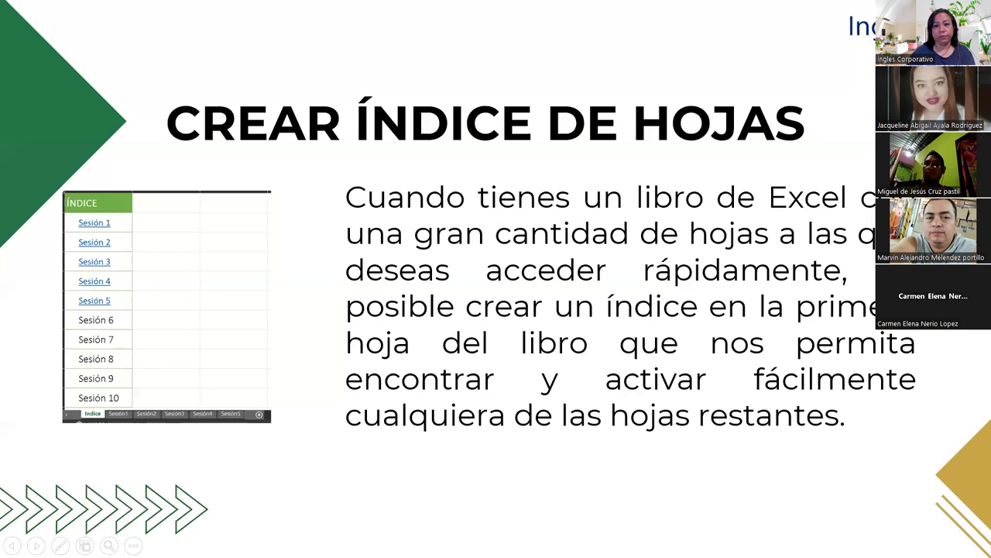
key(Right)
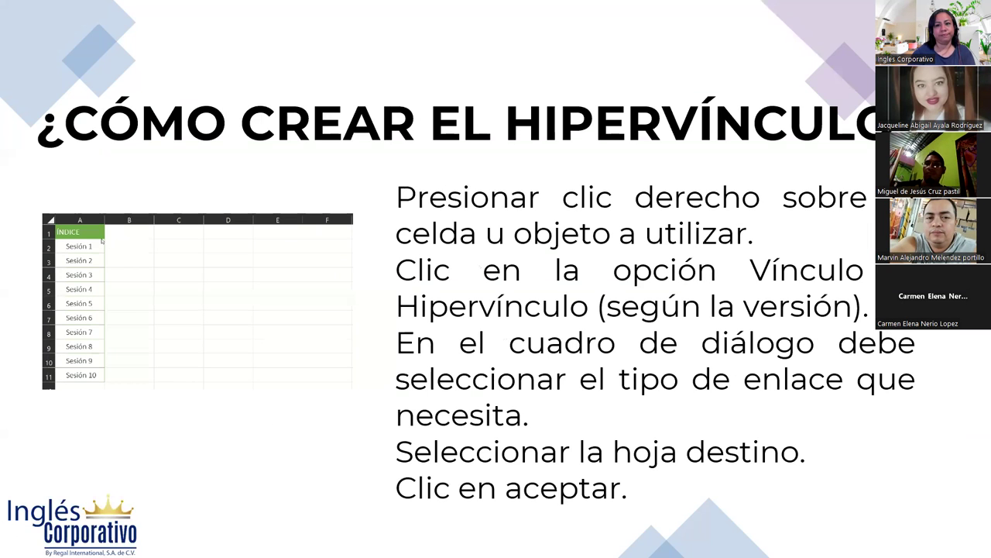
key(Left)
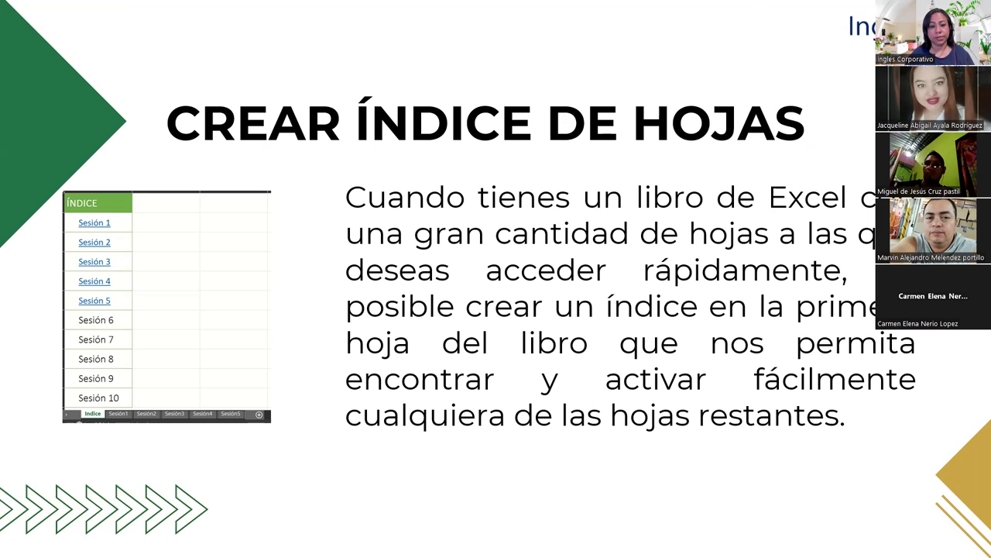
key(Left)
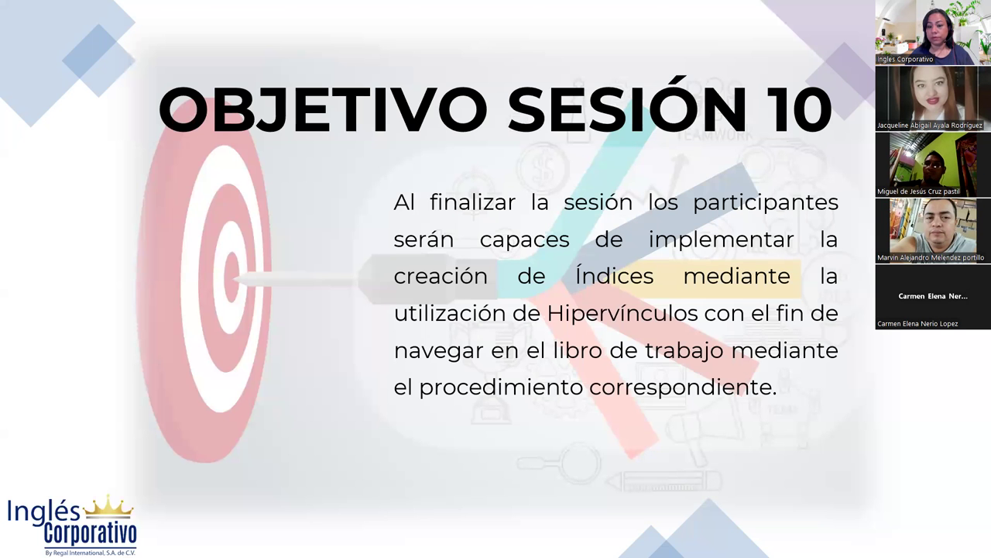
key(Right)
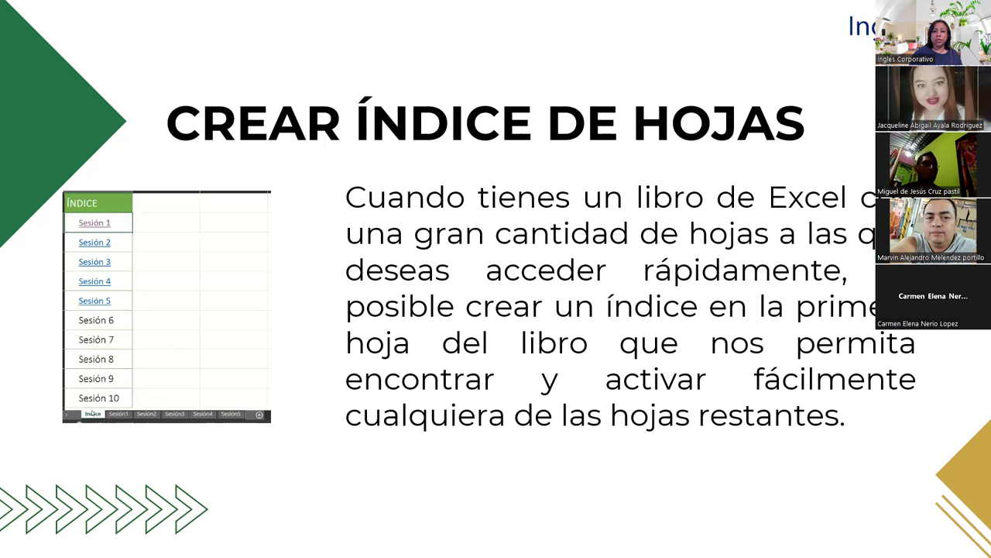
Present the ¿Cómo crear el hipervínculo? and Desarrollo slides, then return to the Indice sheet
key(Right)
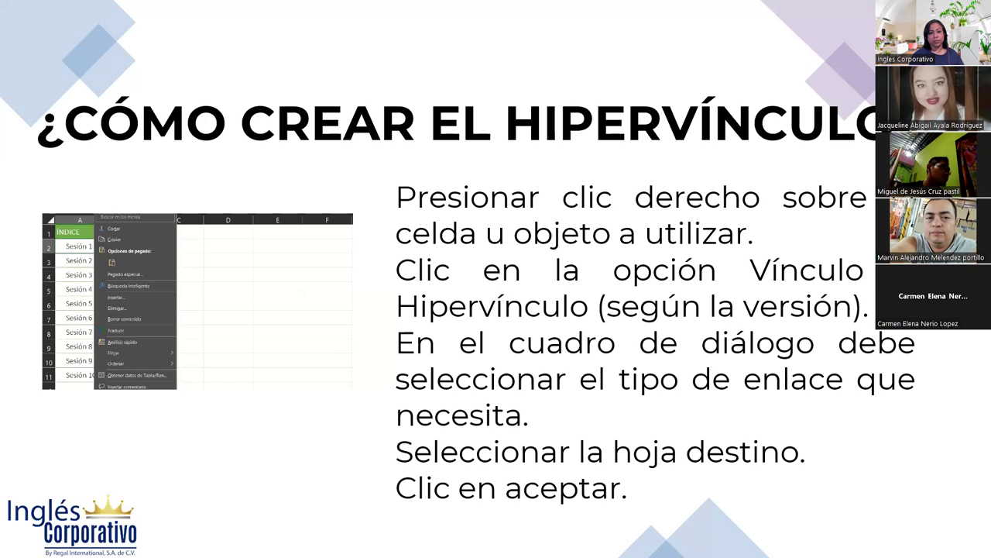
key(Right)
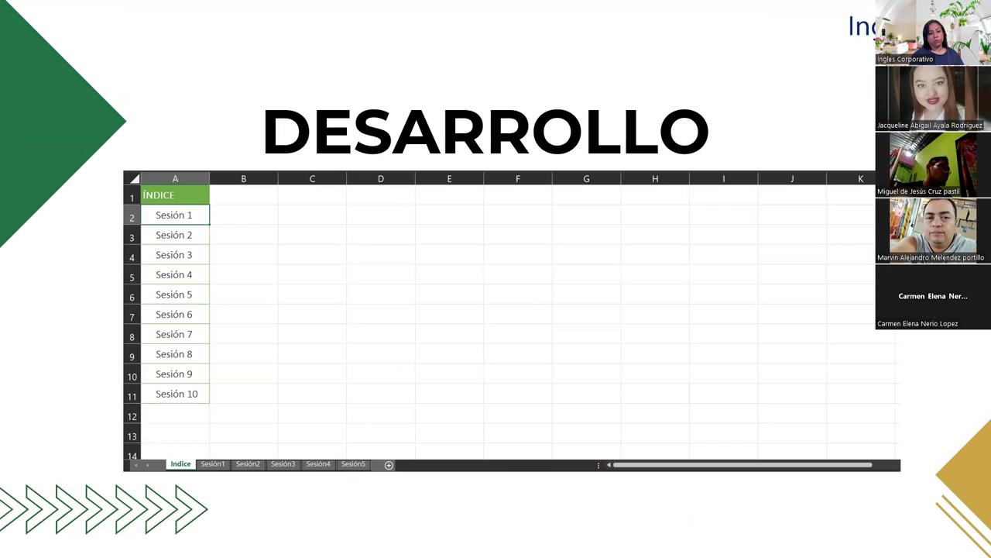
key(alt+Tab)
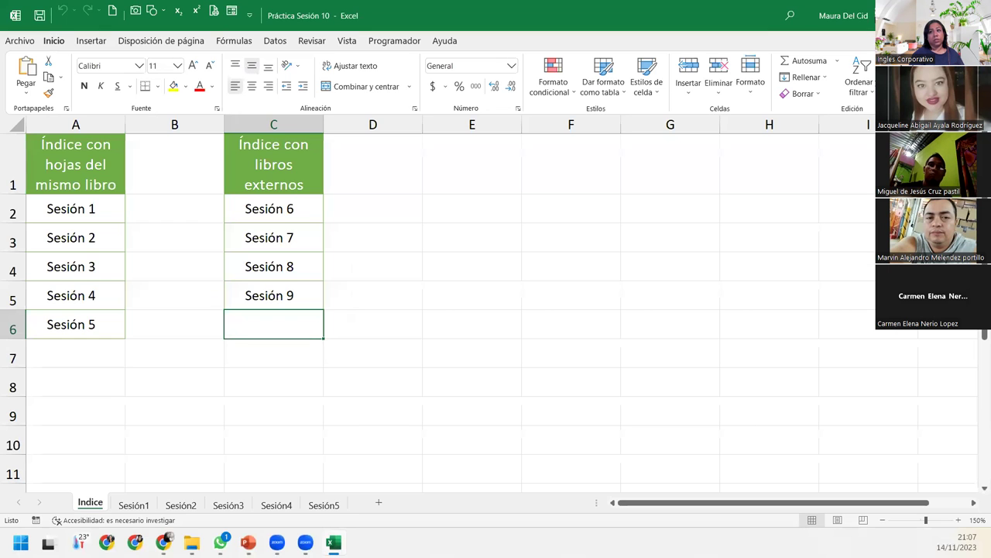
click(70, 173)
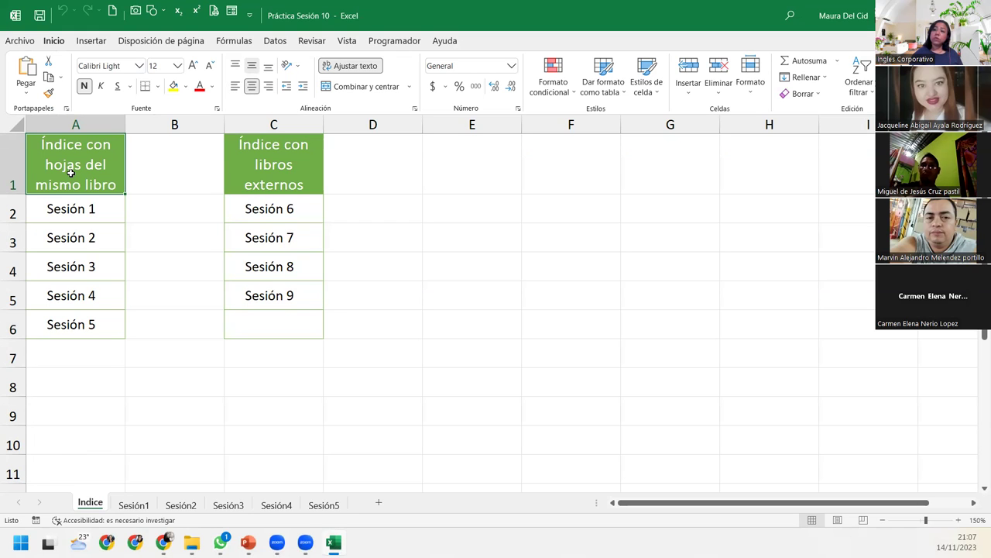
click(135, 505)
click(180, 504)
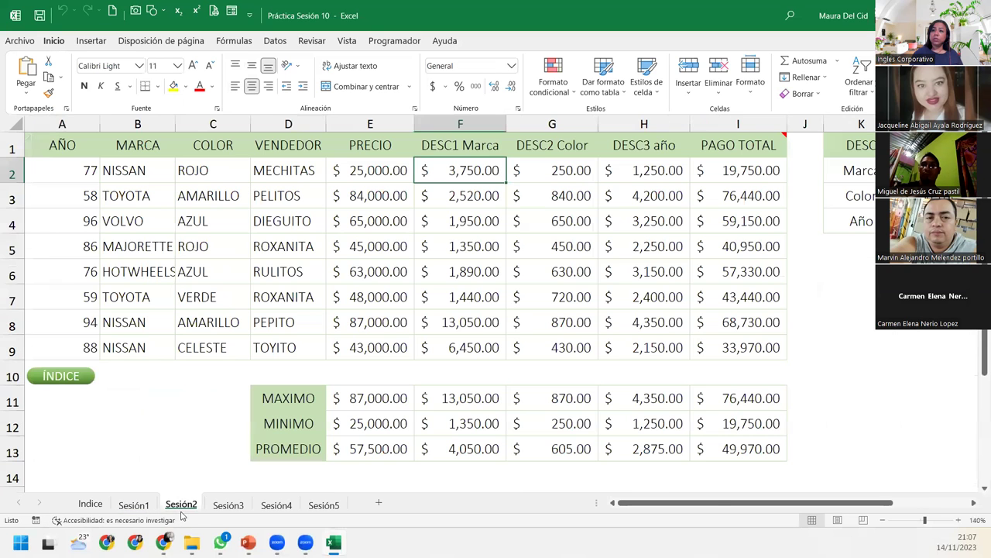
click(221, 505)
click(276, 505)
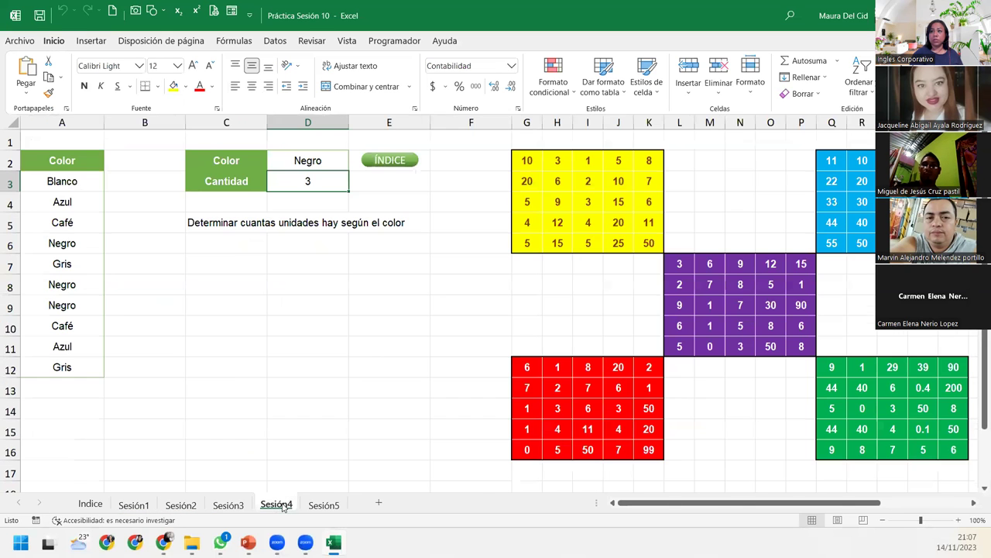
click(309, 506)
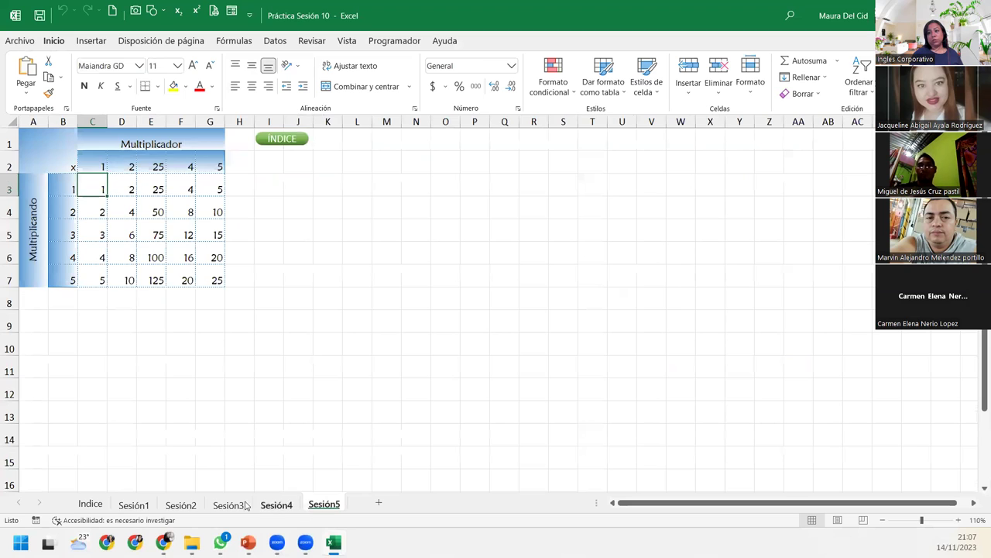
click(89, 505)
click(78, 206)
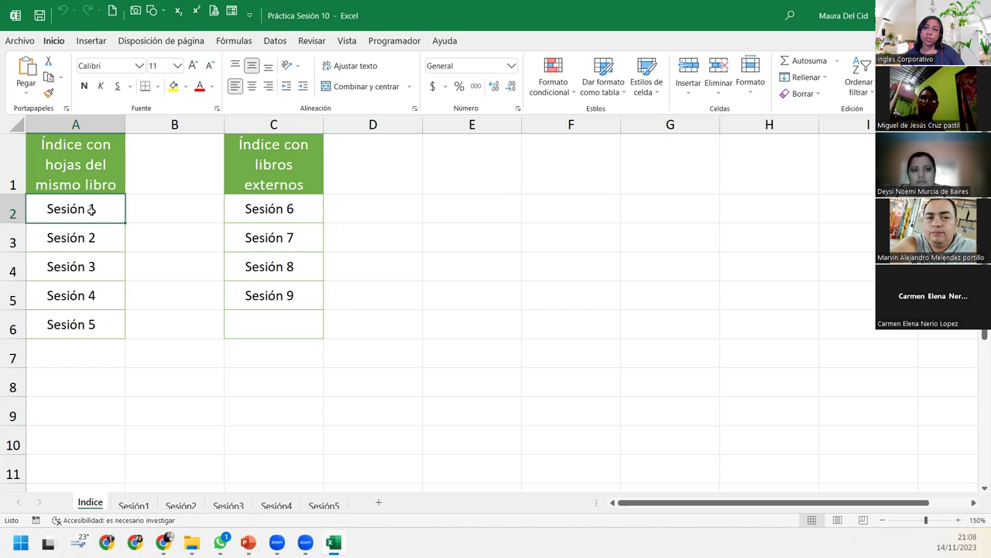
Open Insertar hipervínculo for the Sesión 1 cell A2 from its context menu
right_click(93, 214)
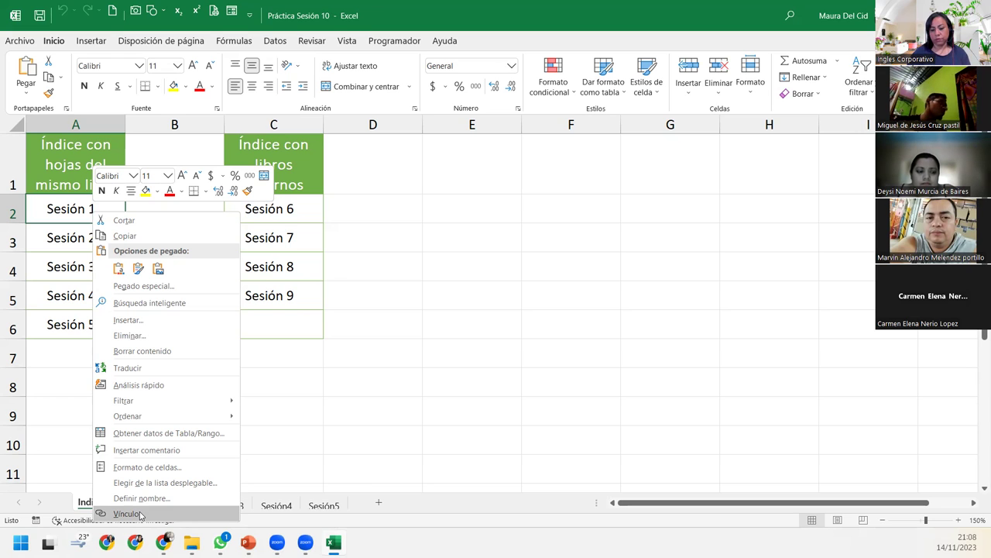
click(128, 513)
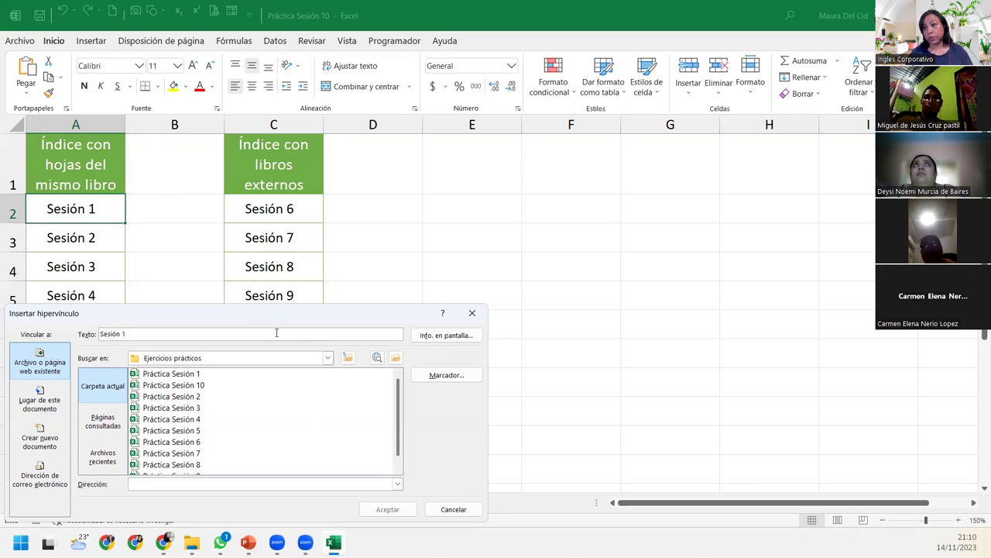
Link cell A2 to the Sesión1 sheet using Lugar de este documento
drag(266, 326, 482, 191)
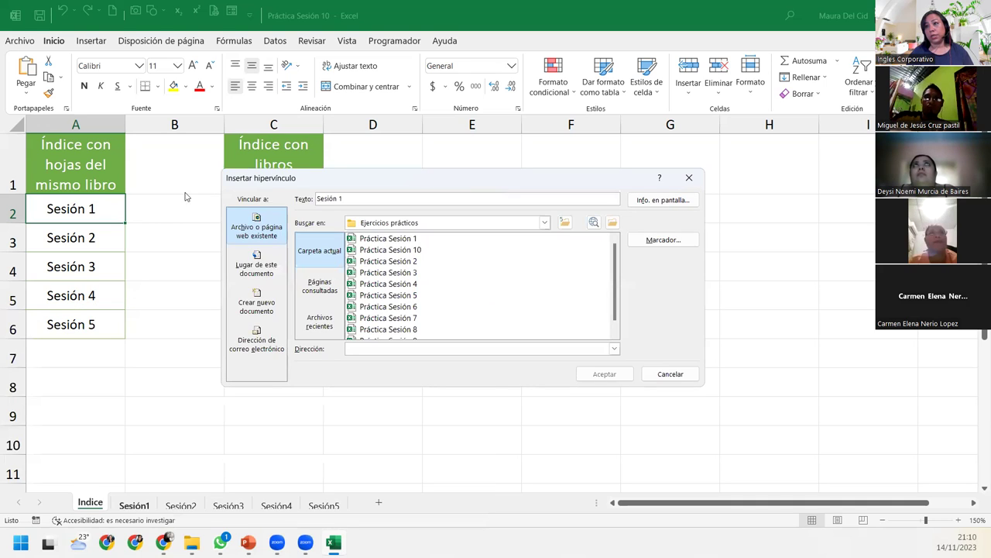
click(253, 266)
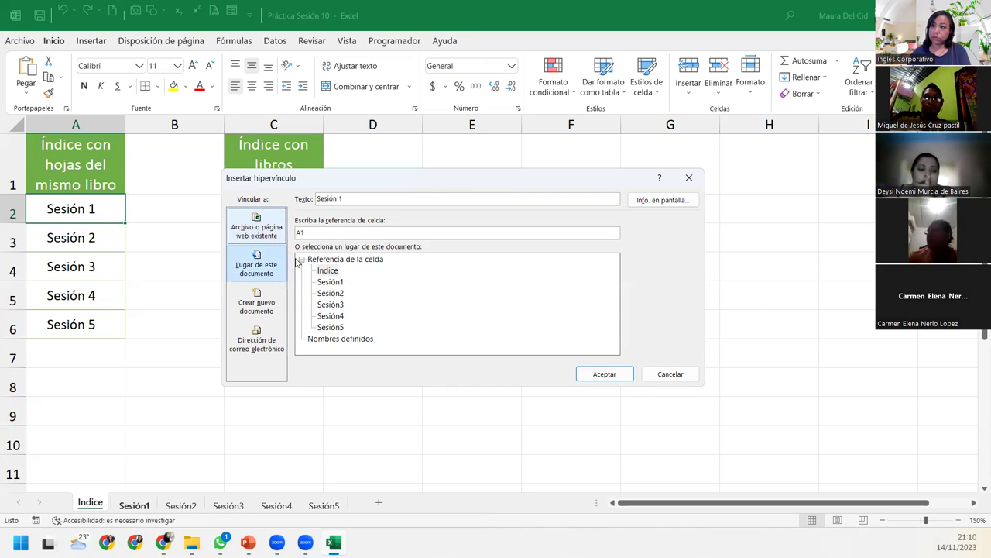
click(339, 285)
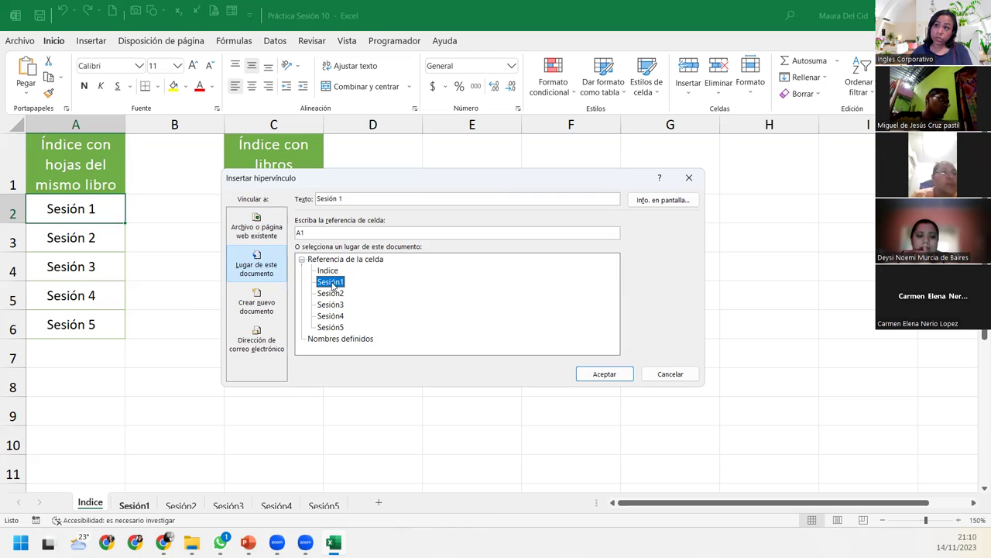
click(593, 375)
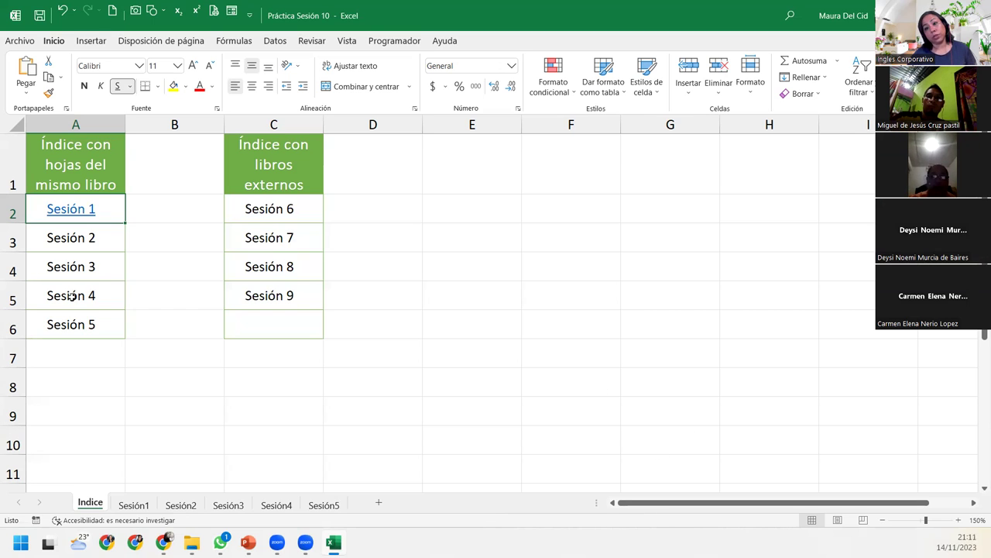
Follow the Sesión 1 hyperlink to confirm it opens the Sesión1 sheet
click(85, 211)
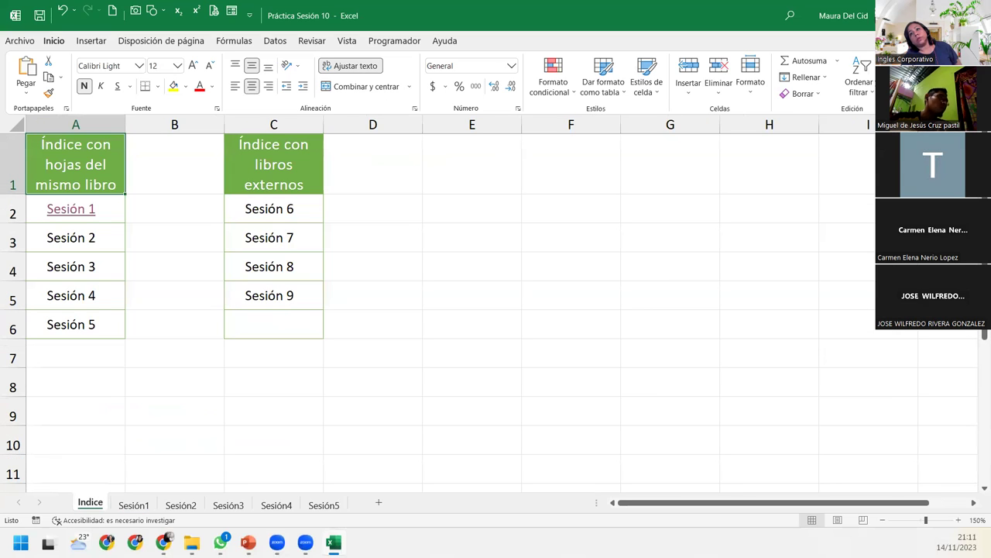
Edit the A2 hyperlink so Sesión 1 targets the Sesión1 sheet in this workbook
right_click(76, 212)
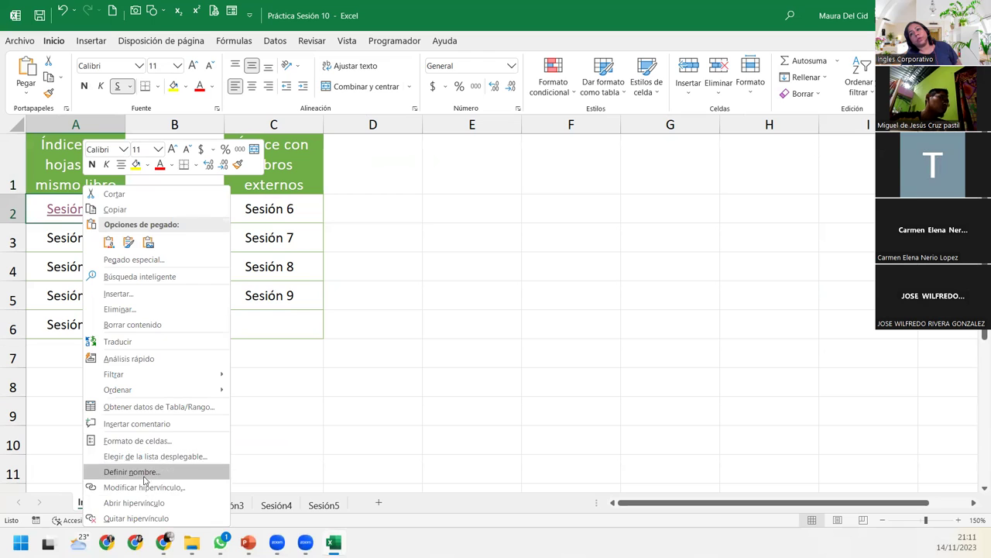
click(166, 493)
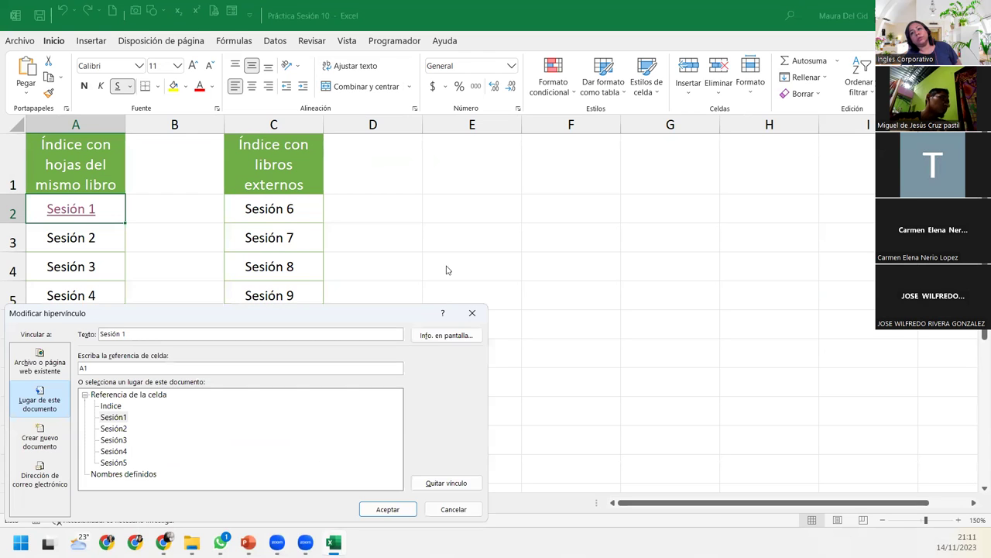
drag(176, 319, 328, 172)
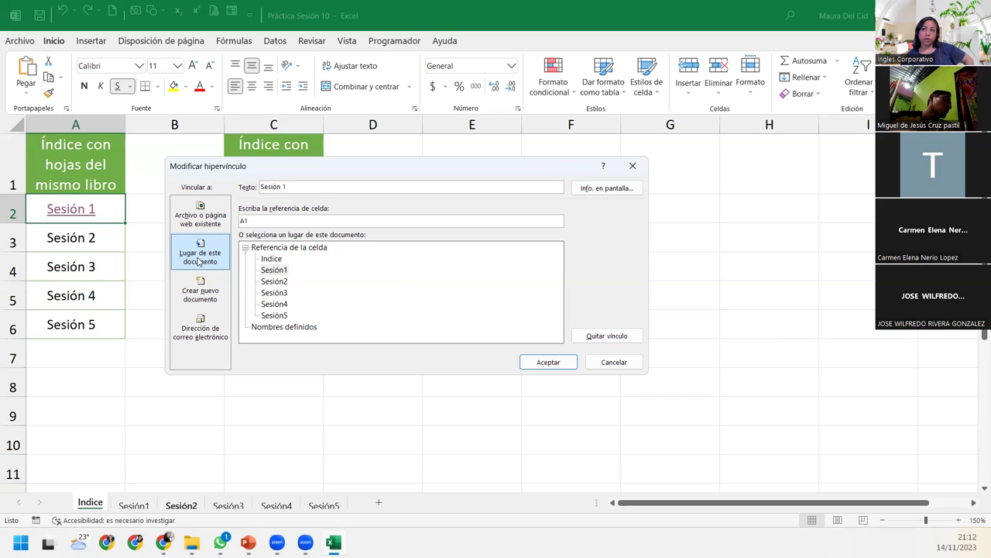
click(279, 270)
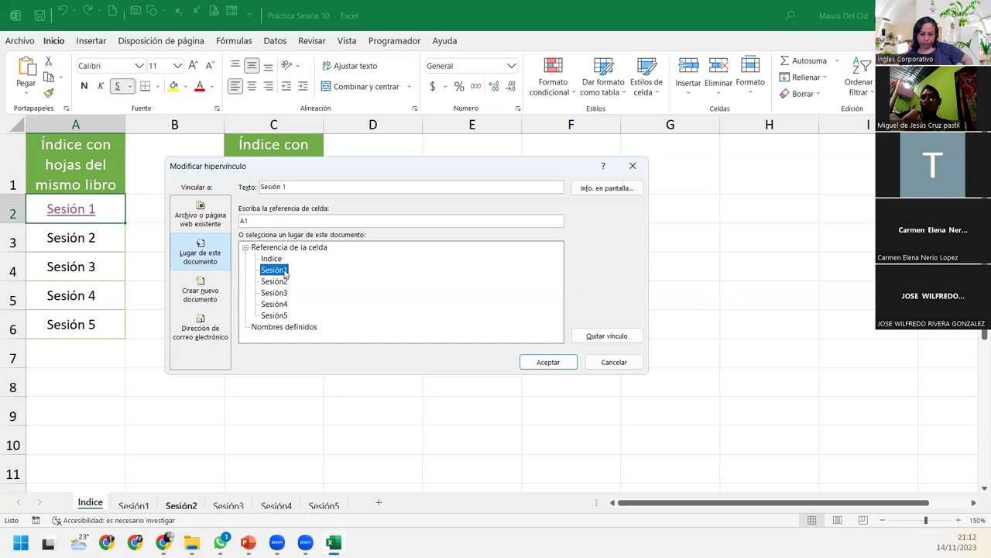
click(559, 366)
click(163, 244)
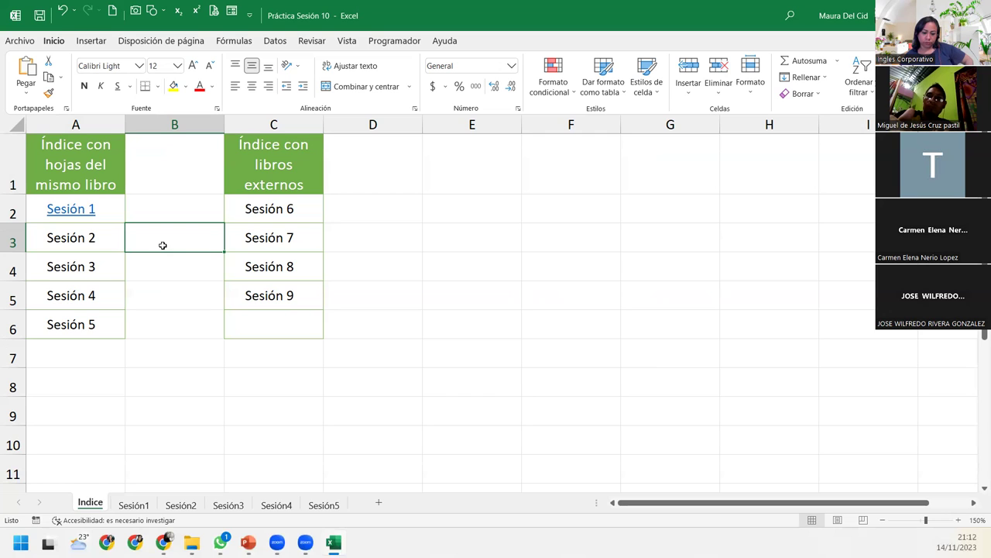
click(102, 256)
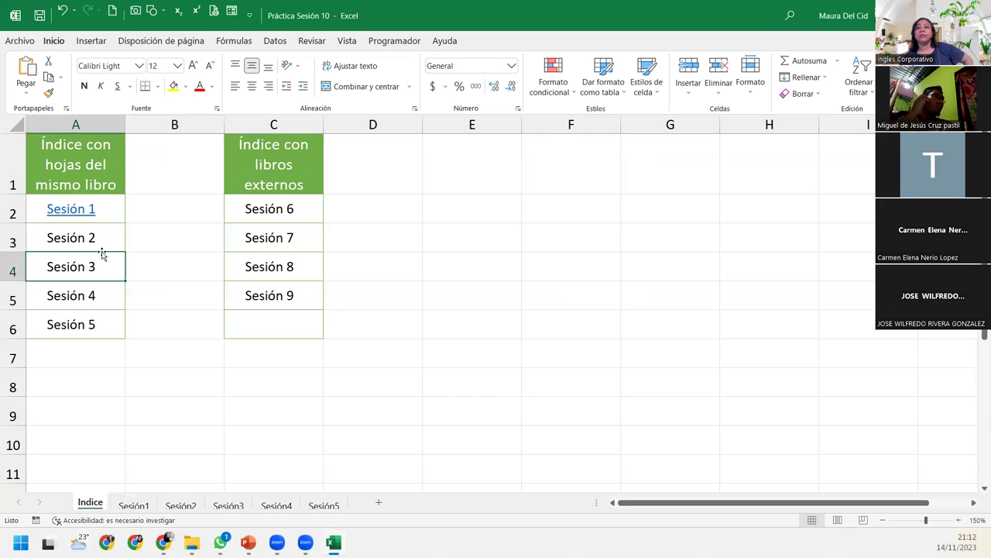
drag(101, 254, 104, 237)
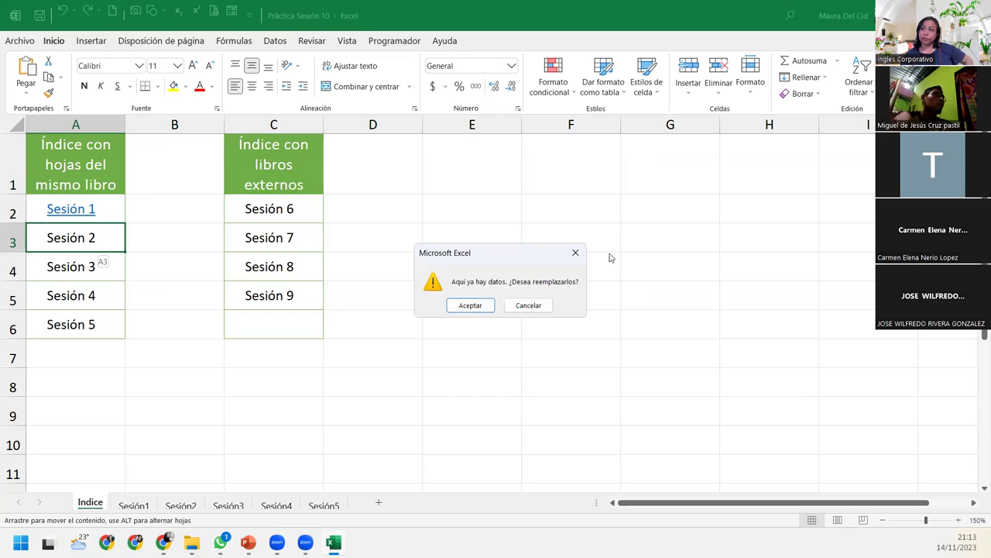
click(573, 253)
click(96, 238)
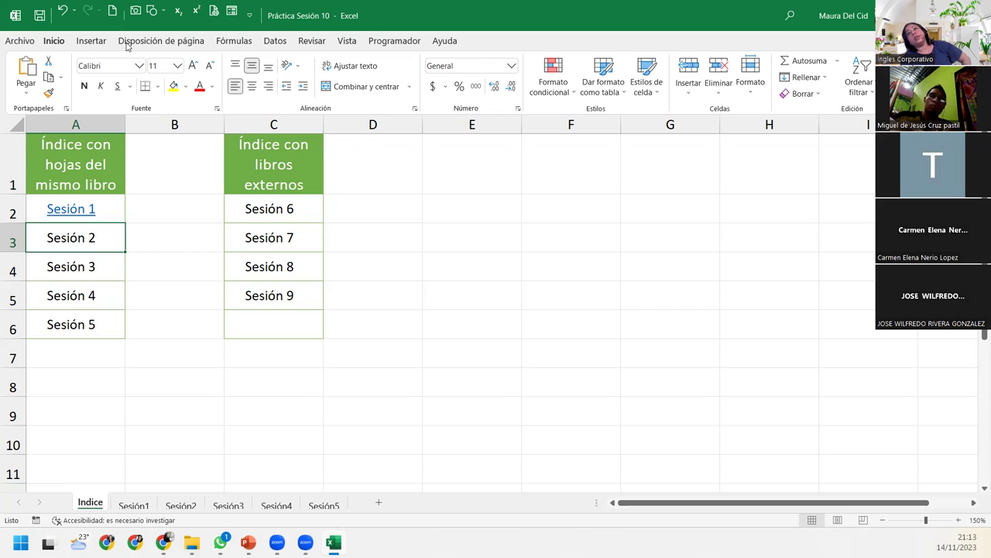
Link Sesión 2 in A3 to the Sesión2 sheet and follow the new link
click(83, 45)
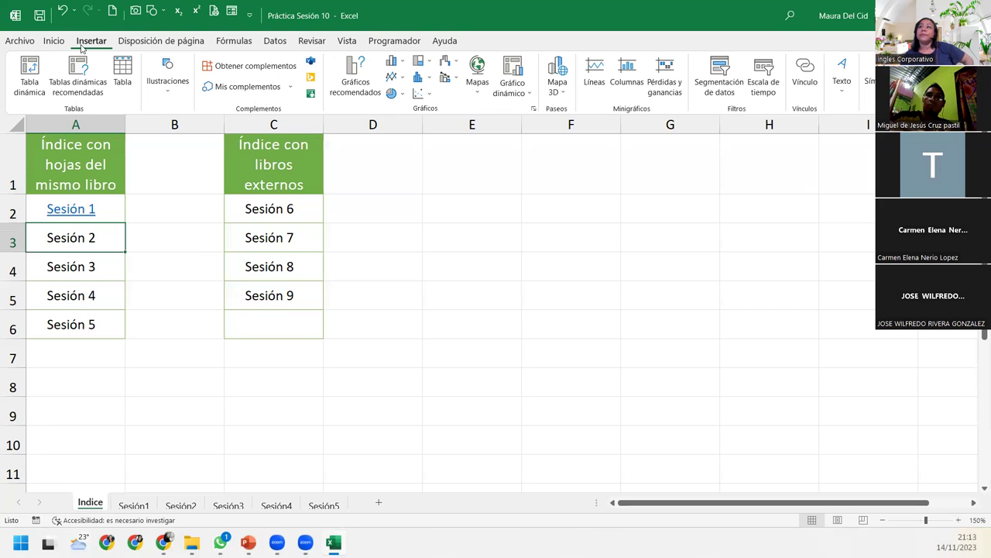
click(809, 68)
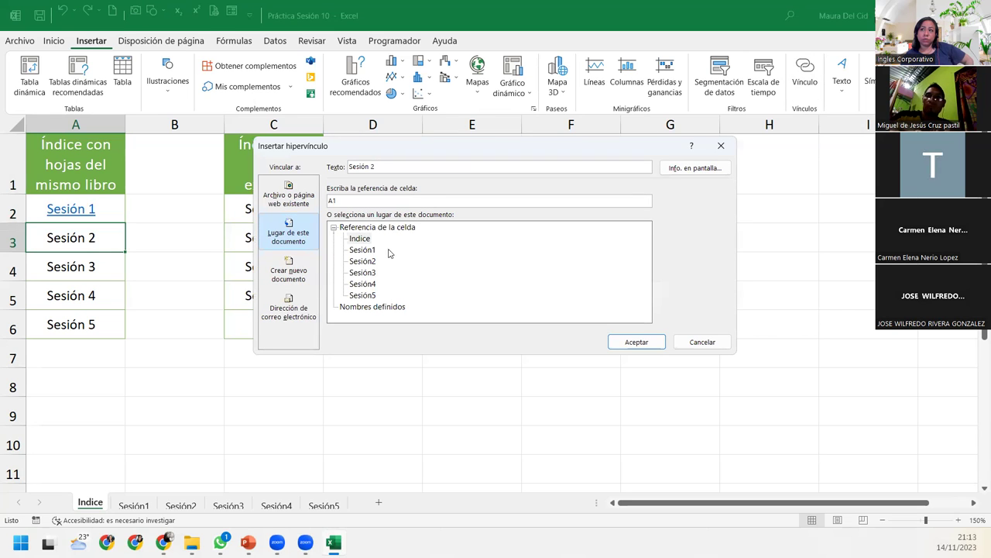
click(359, 262)
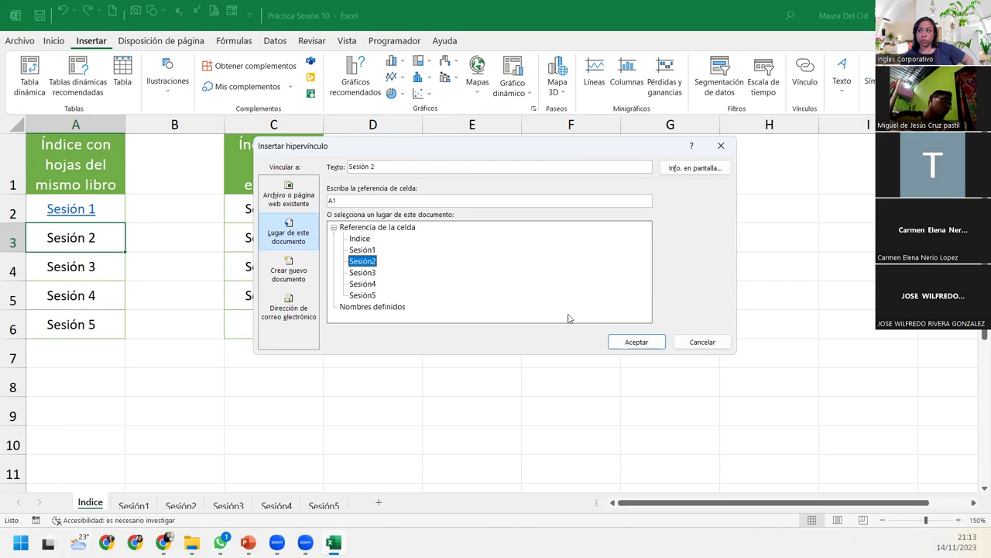
click(633, 339)
click(90, 237)
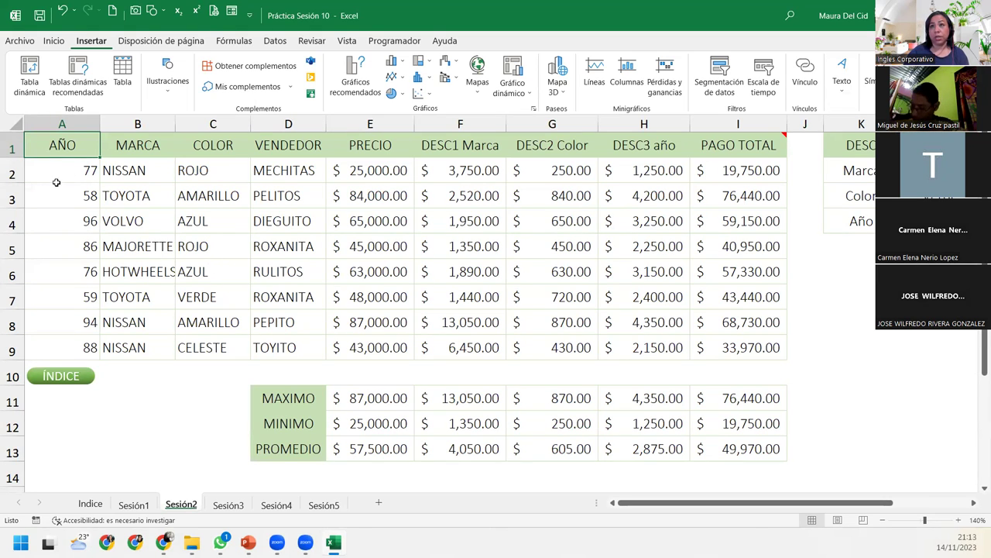
Inspect the PAGO TOTAL column cells, then return to the Indice sheet via the ÍNDICE button
click(748, 350)
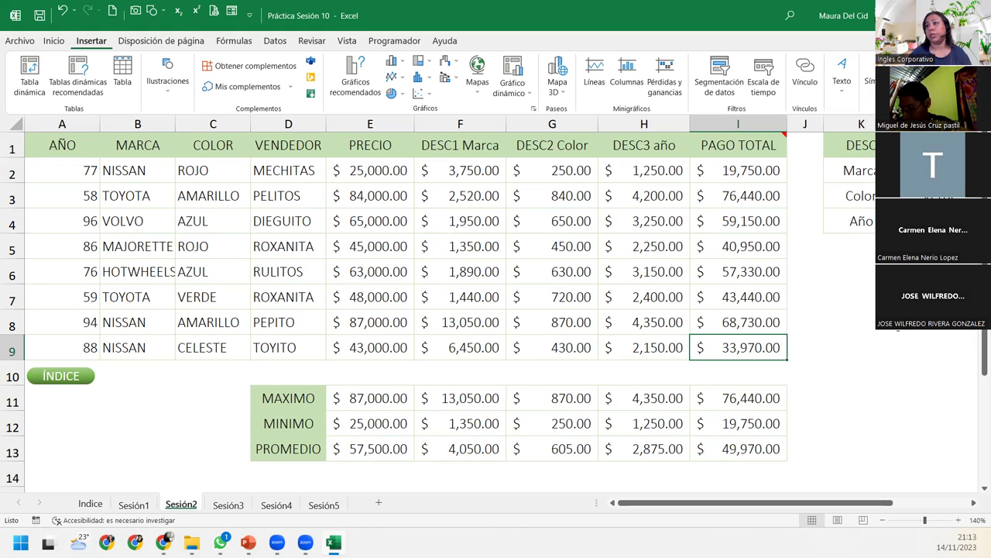
click(753, 146)
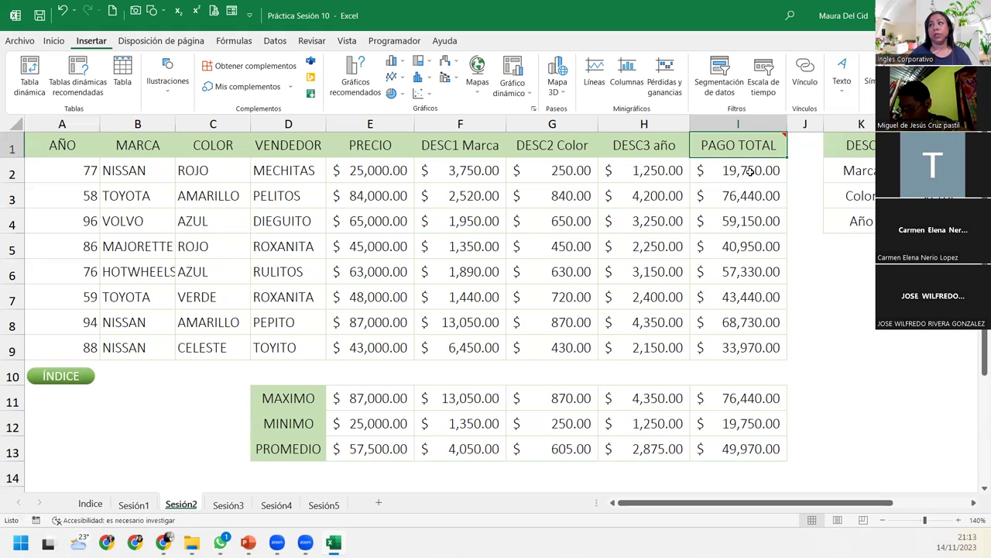
click(750, 172)
click(743, 149)
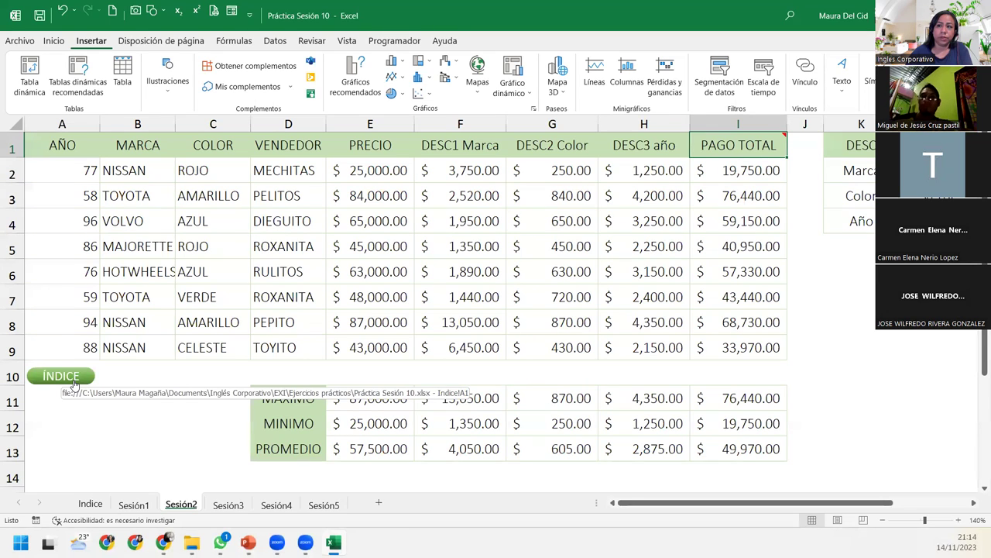
click(75, 385)
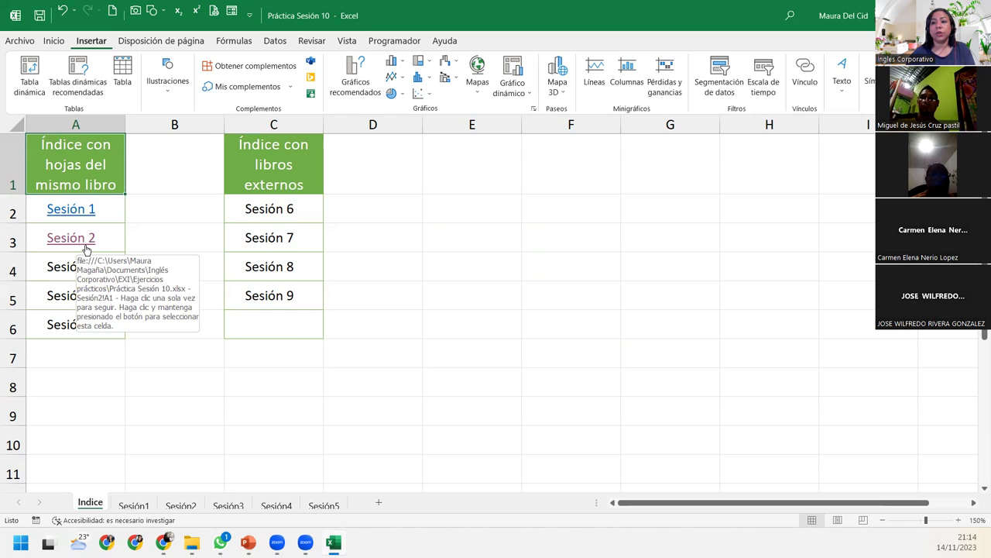
Change the Sesión 2 link in A3 to target cell I1 instead of A1
right_click(65, 240)
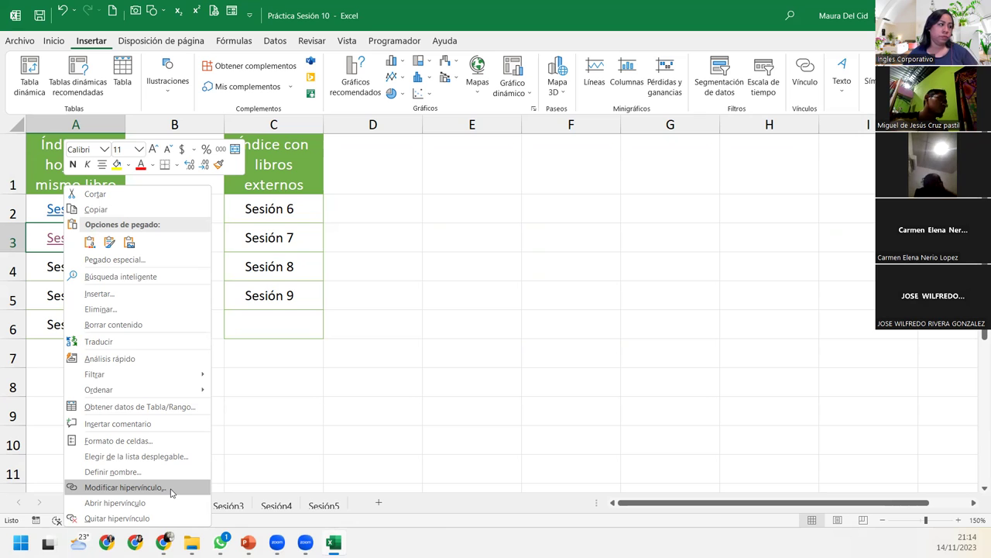
click(171, 489)
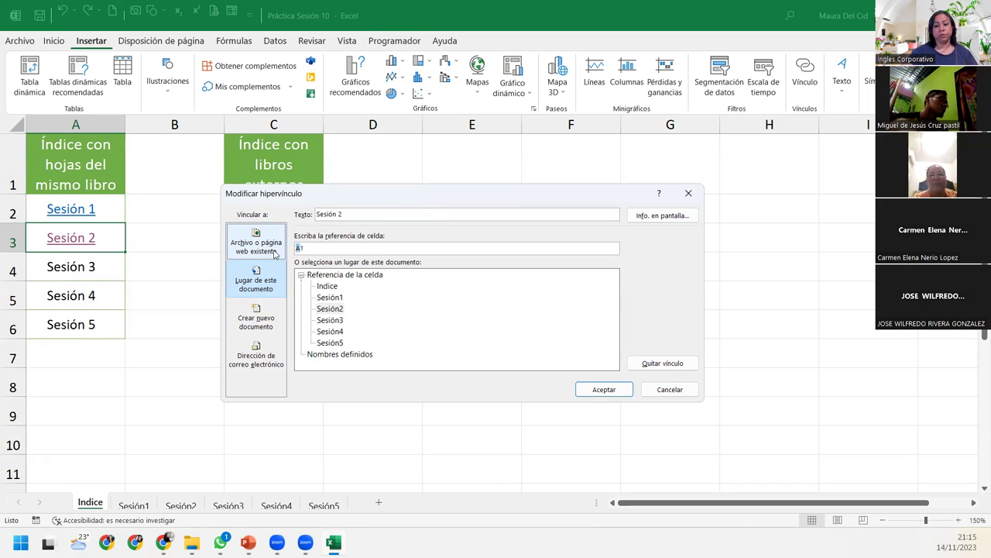
click(298, 248)
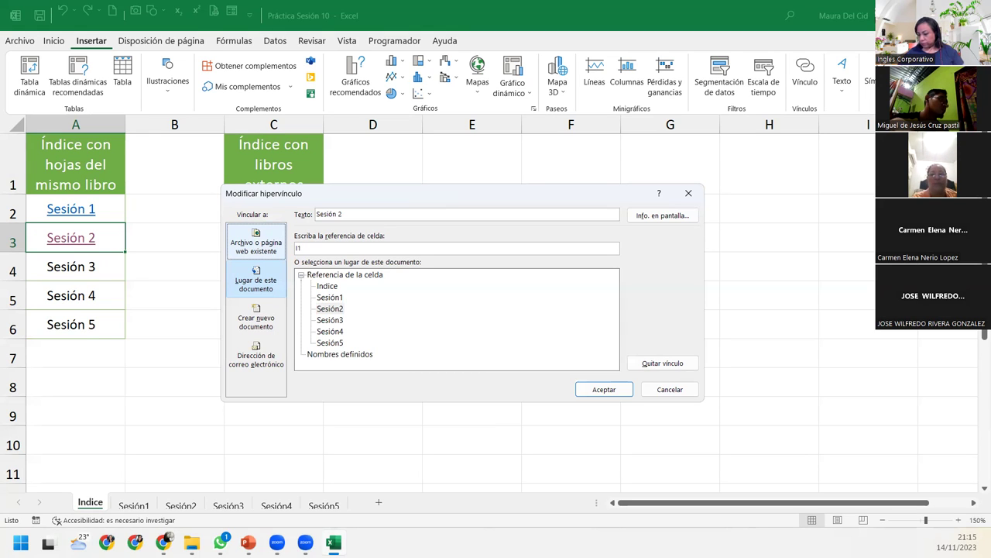
click(604, 389)
click(70, 238)
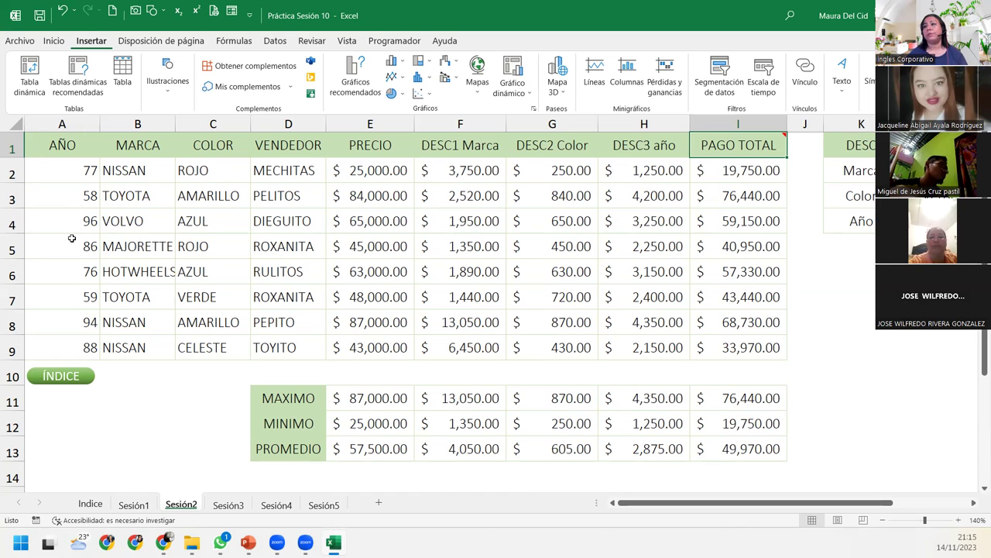
click(58, 380)
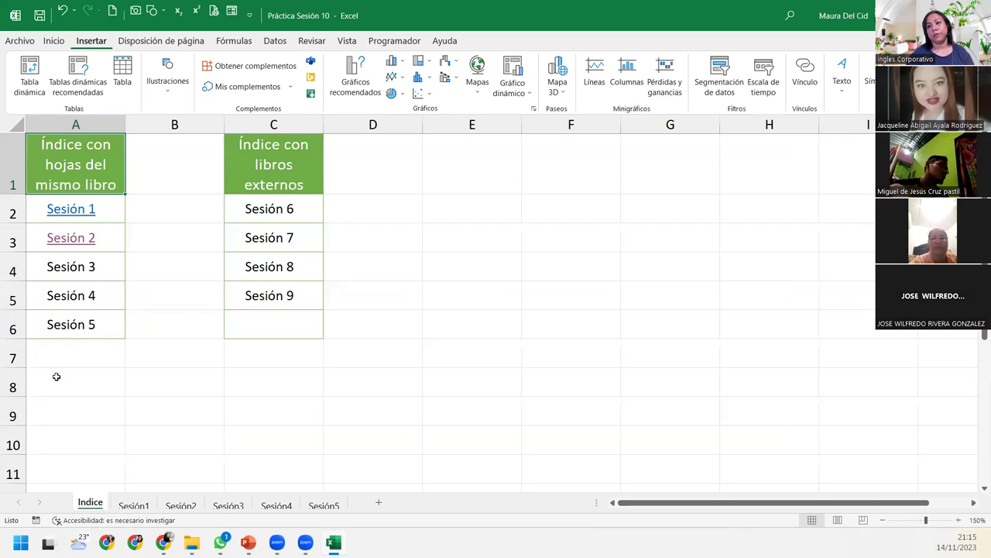
click(91, 260)
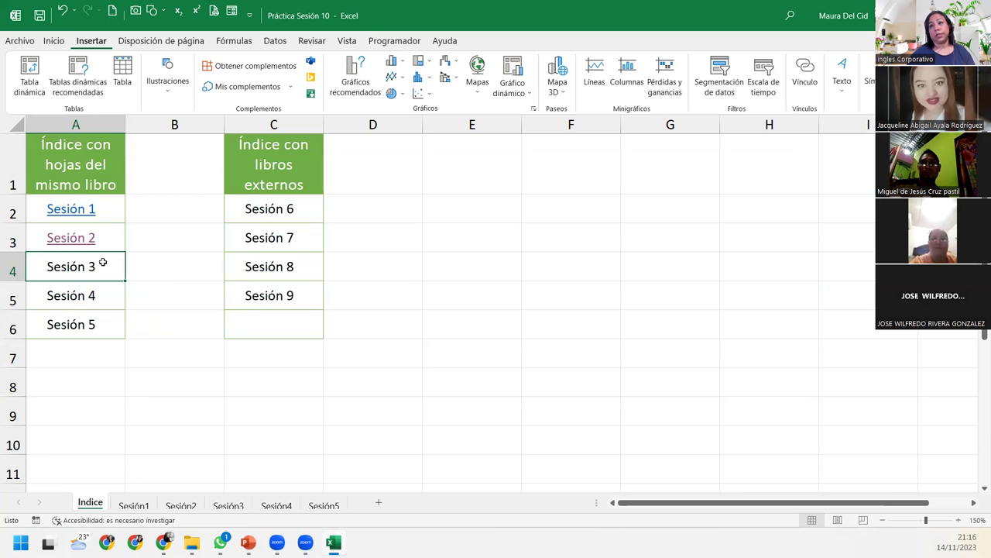
Hyperlink Sesión 3 to cell B11 of the Sesión3 sheet in this document
right_click(103, 263)
click(151, 522)
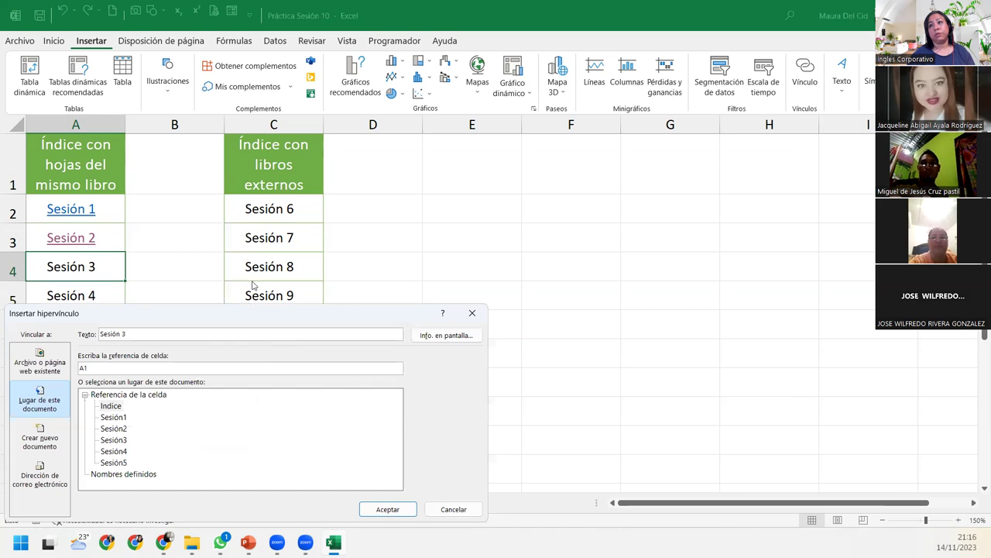
click(114, 439)
double_click(83, 367)
text(B)
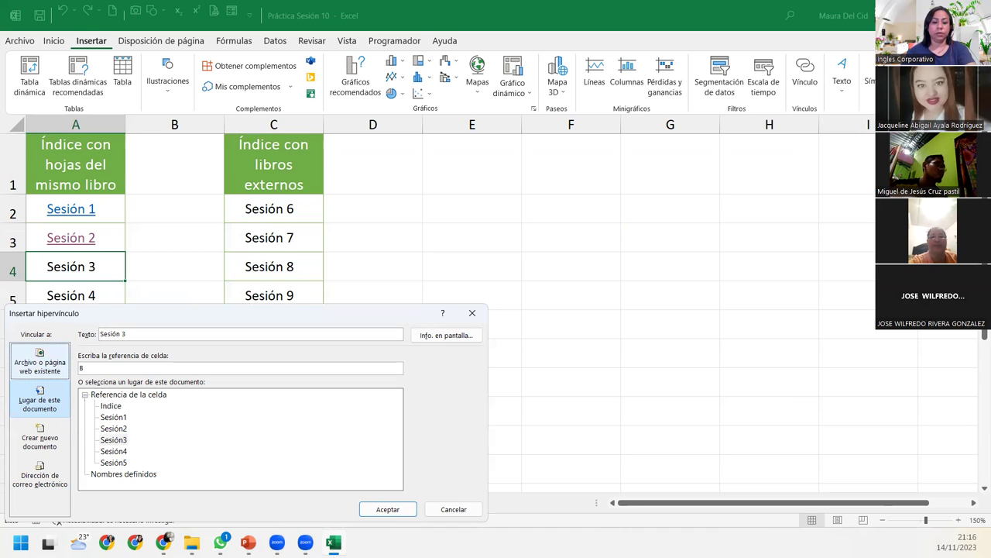
text(11)
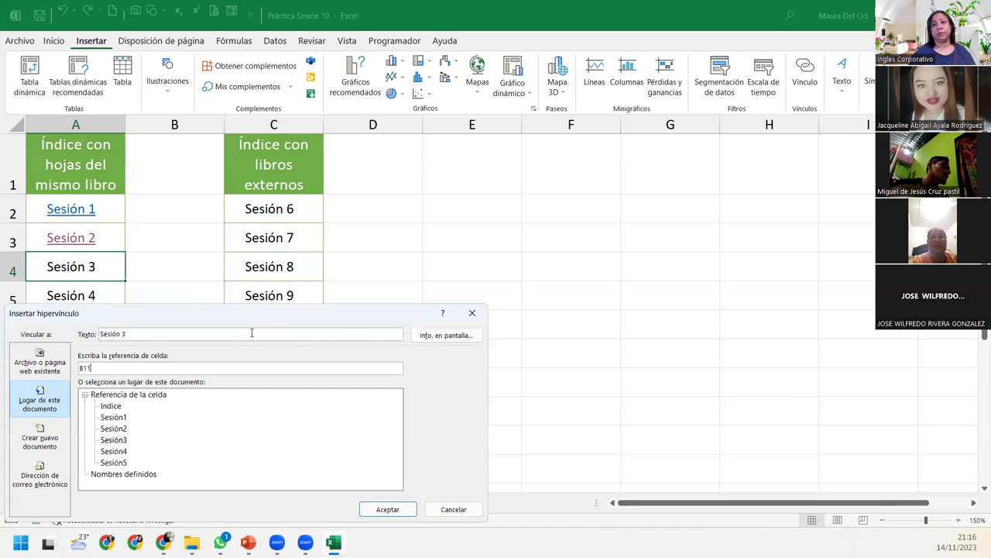
drag(273, 314, 567, 155)
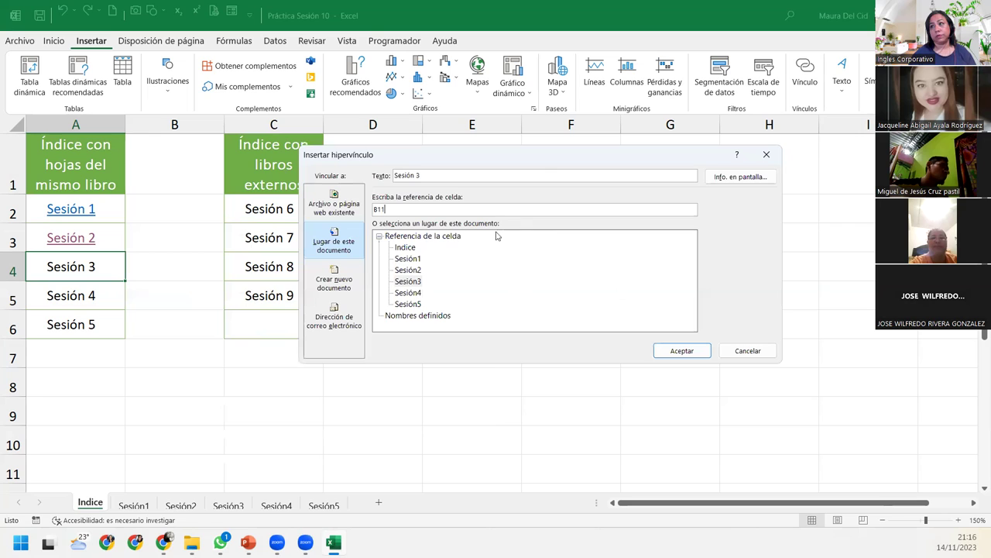
click(411, 281)
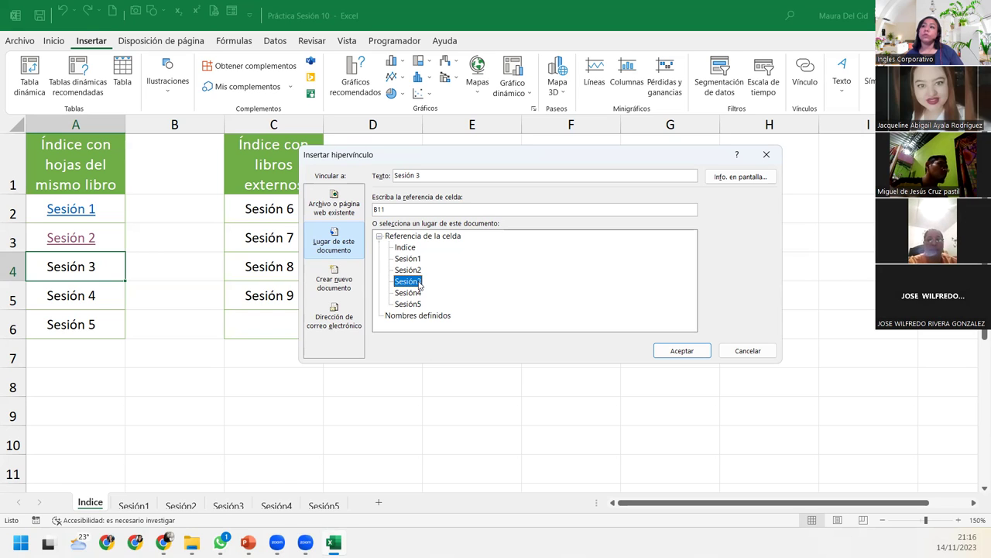
click(698, 357)
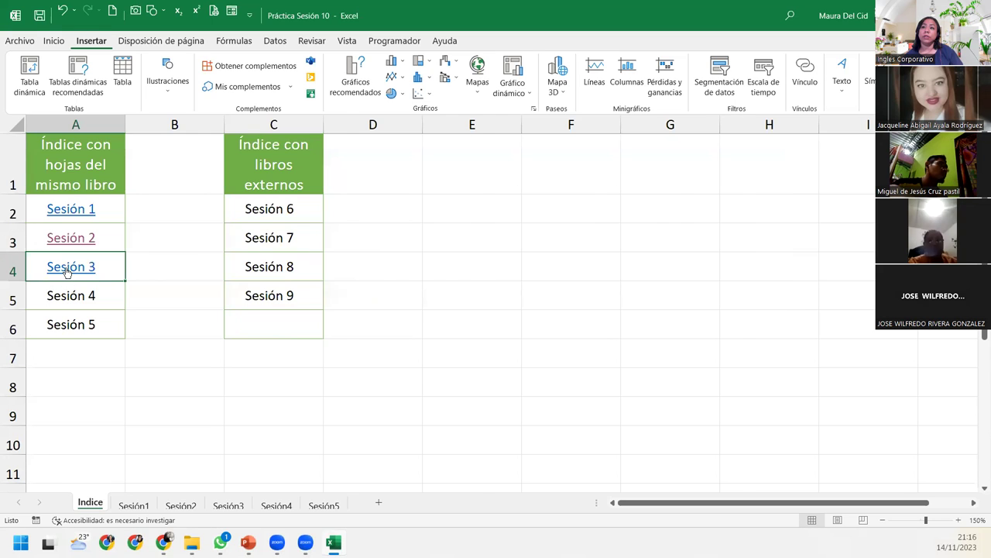
Follow the Sesión 3 link to find the total cell's reference, then return to Indice
click(68, 268)
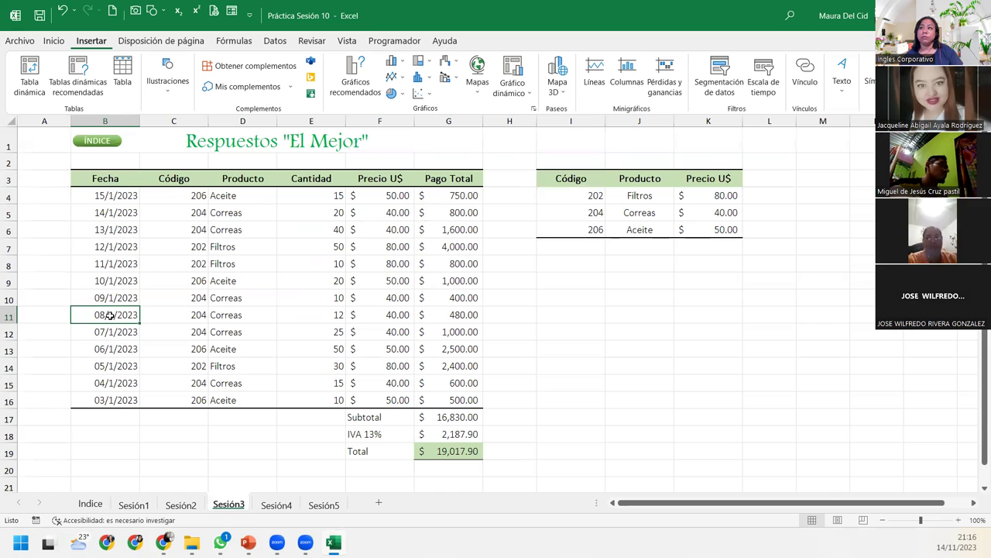
click(453, 449)
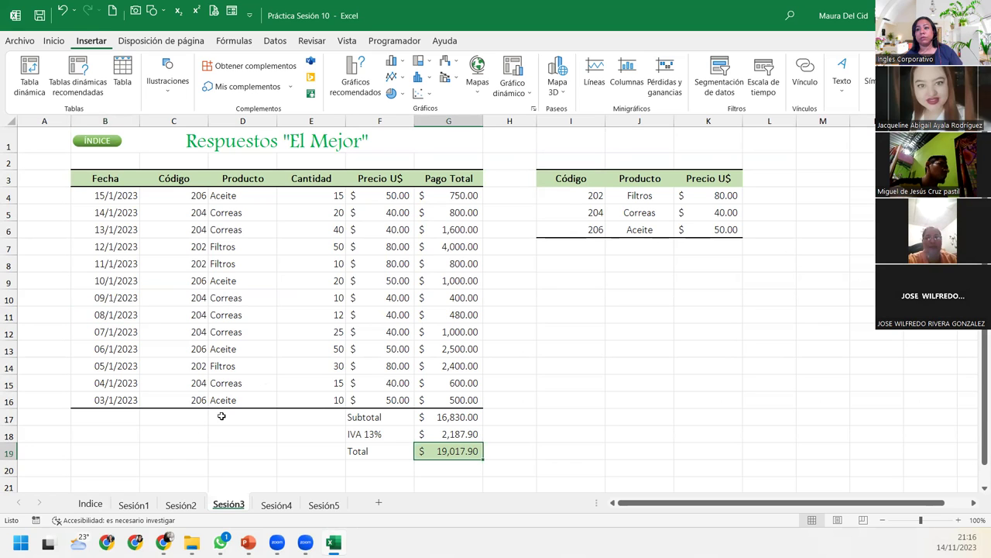
click(103, 141)
Change the Sesión 3 link's target cell to G19
right_click(64, 268)
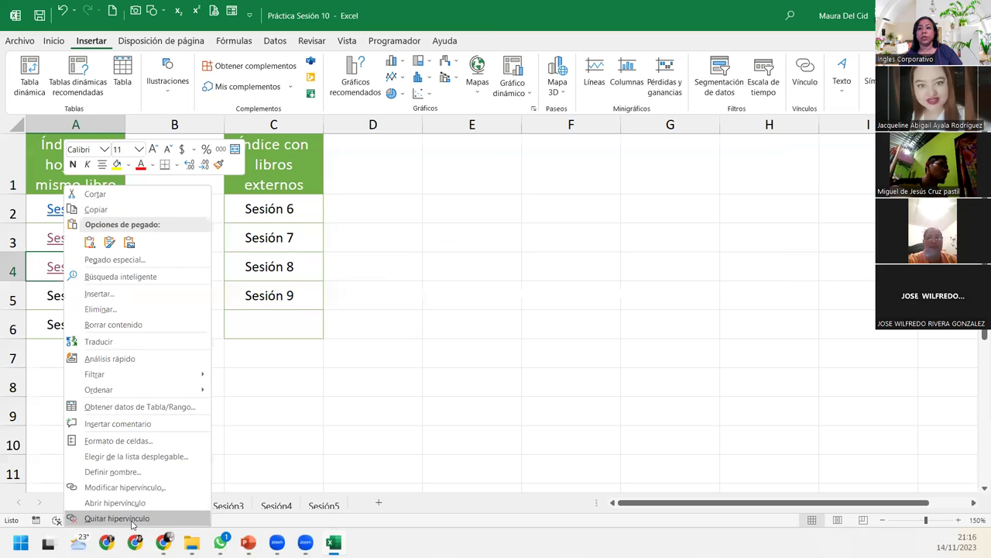
click(133, 487)
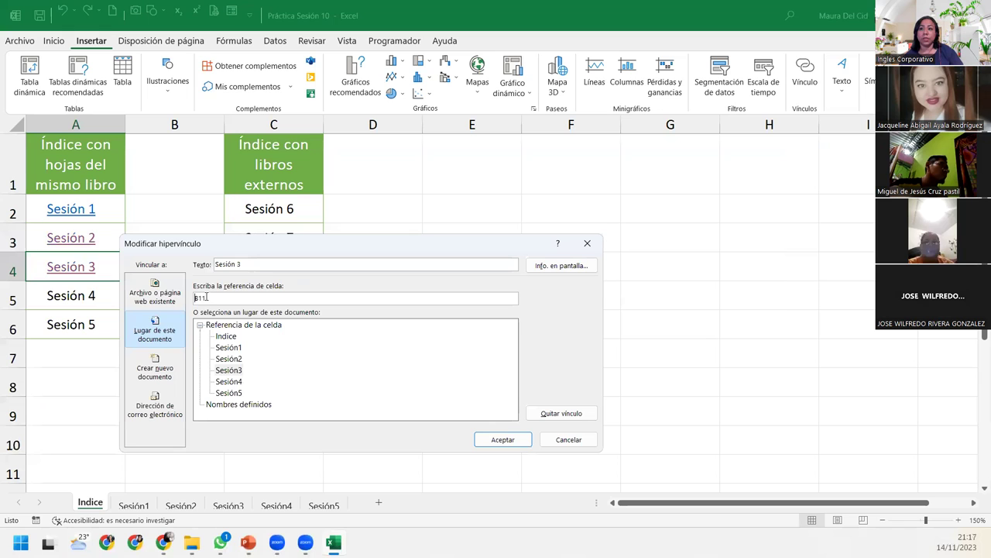
text(G19)
key(Return)
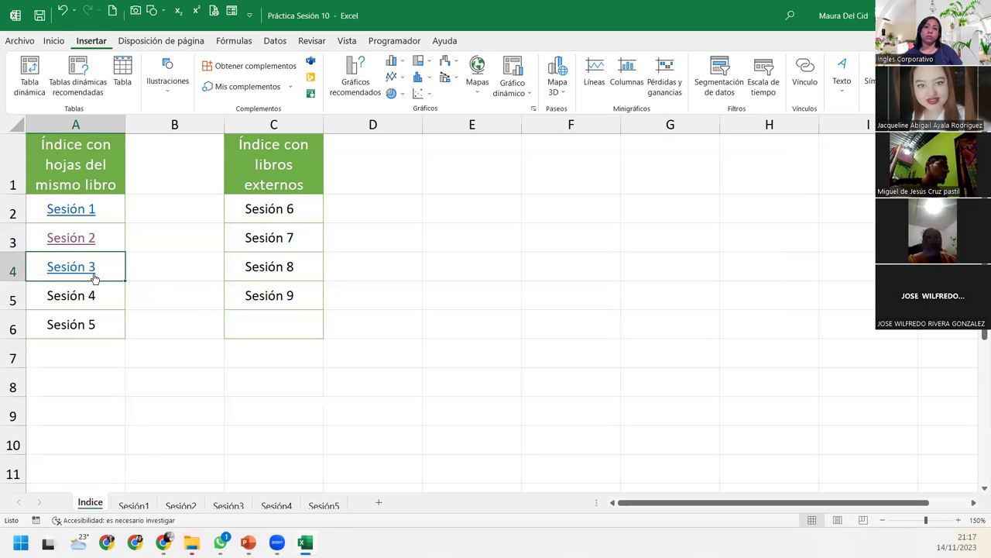
Check the Sesión 3 link, then hyperlink Sesión 4 to cell D3 of the Sesión4 sheet
click(78, 267)
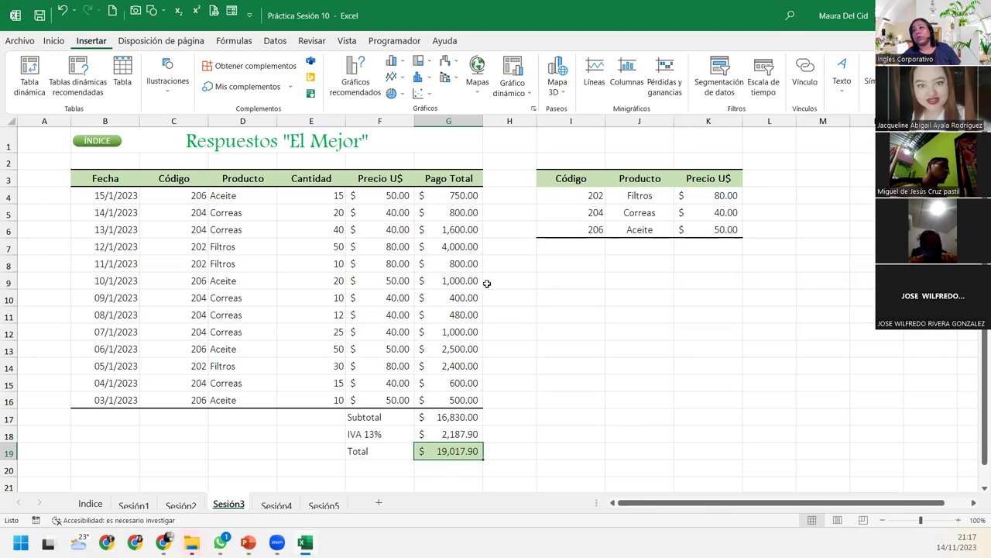
click(96, 140)
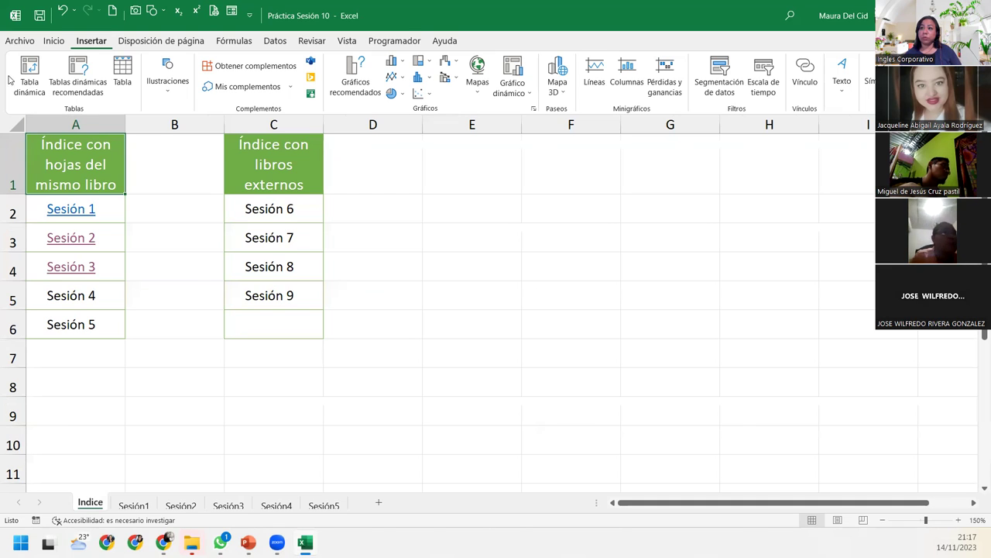
click(71, 296)
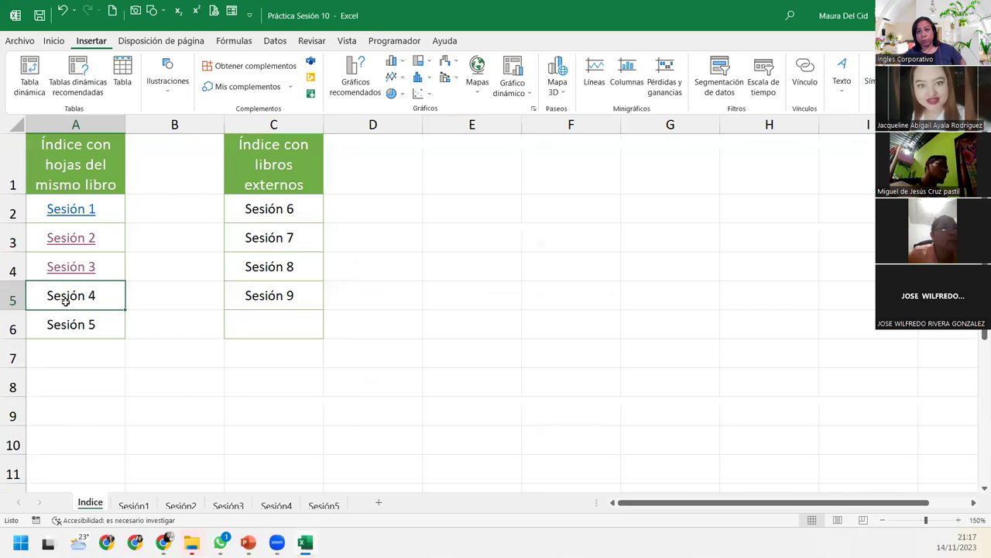
right_click(66, 301)
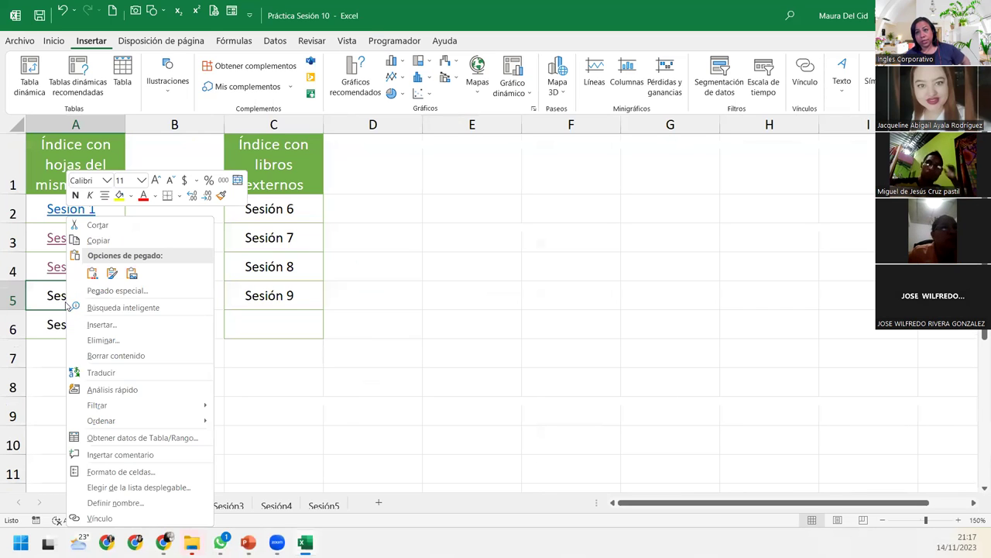
click(120, 520)
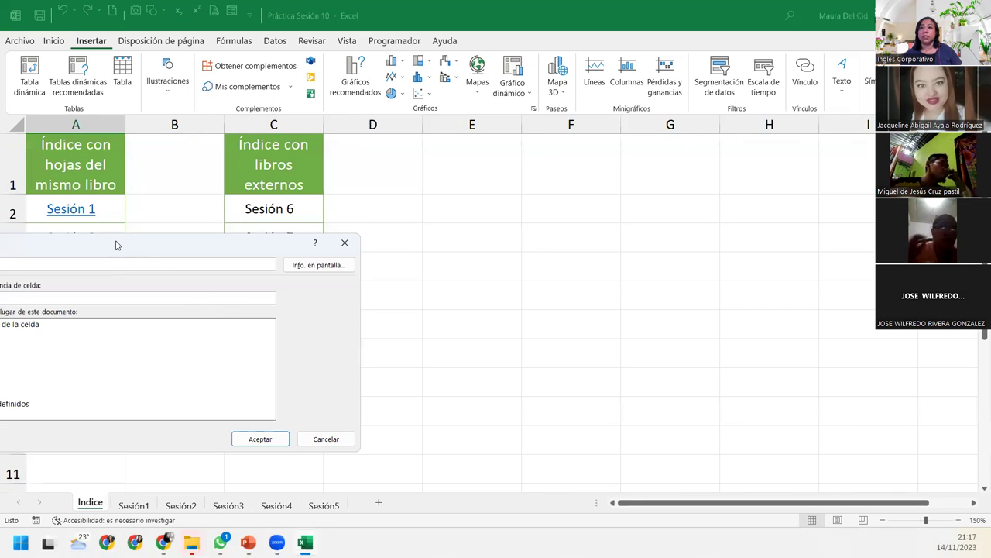
double_click(298, 312)
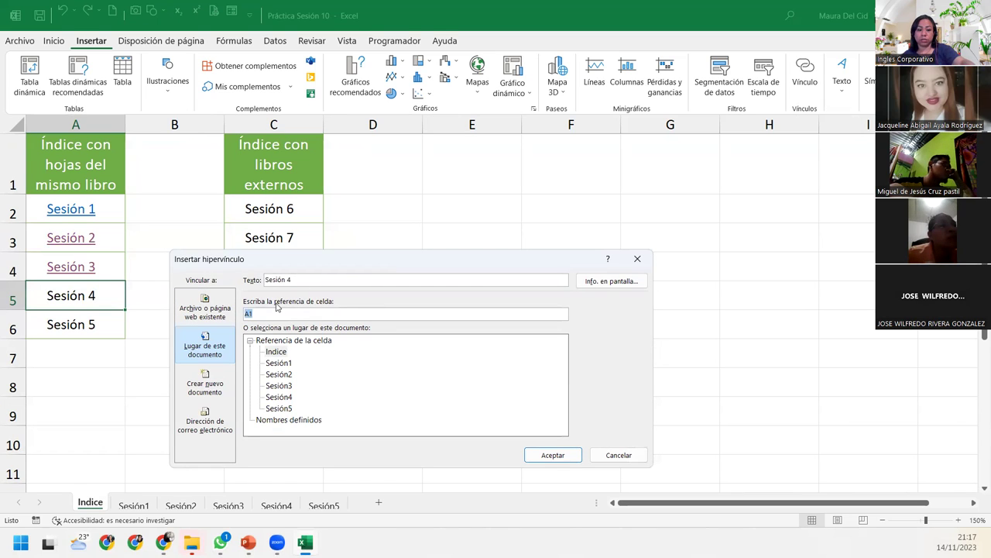
text(D3)
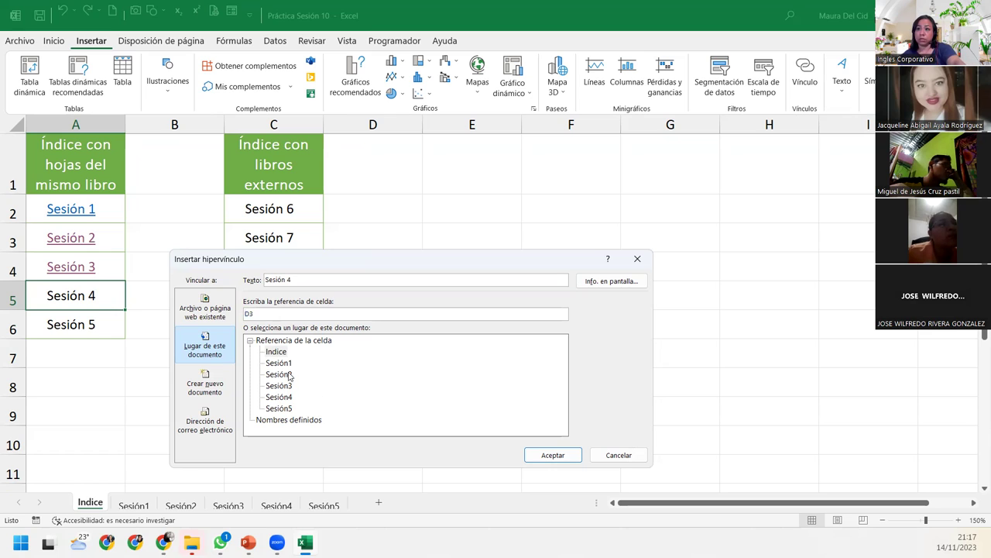
click(283, 397)
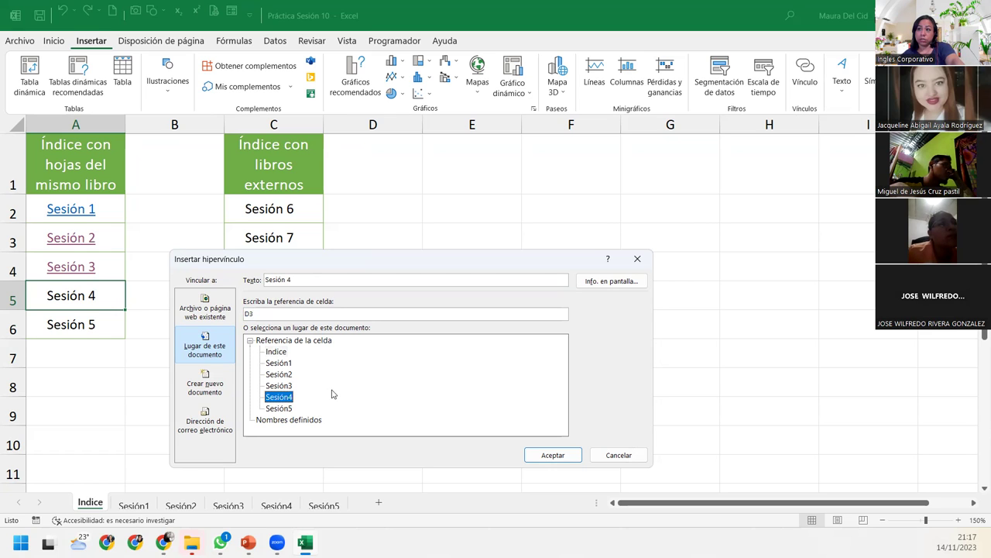
click(566, 457)
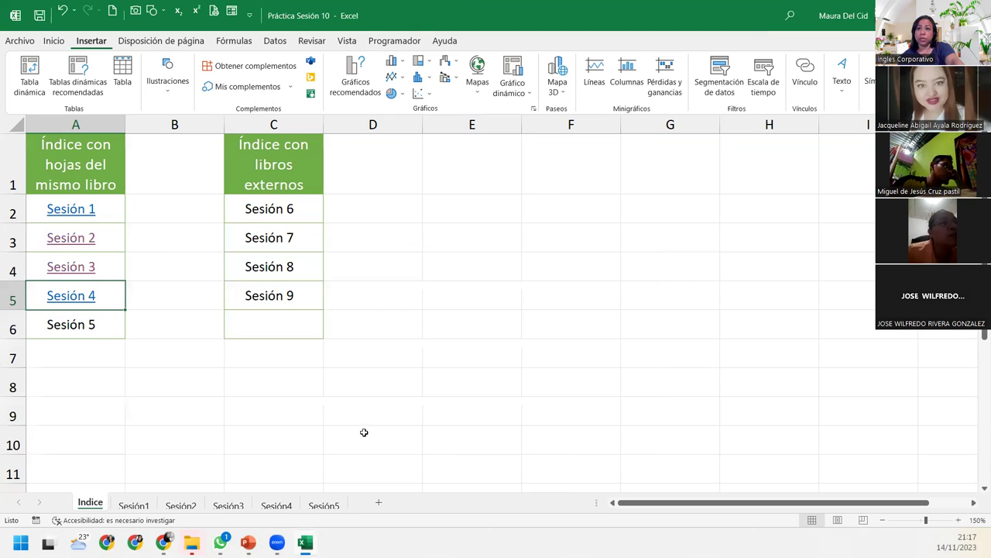
Hyperlink Sesión 5 to cell C3 of the Sesión5 sheet
right_click(97, 335)
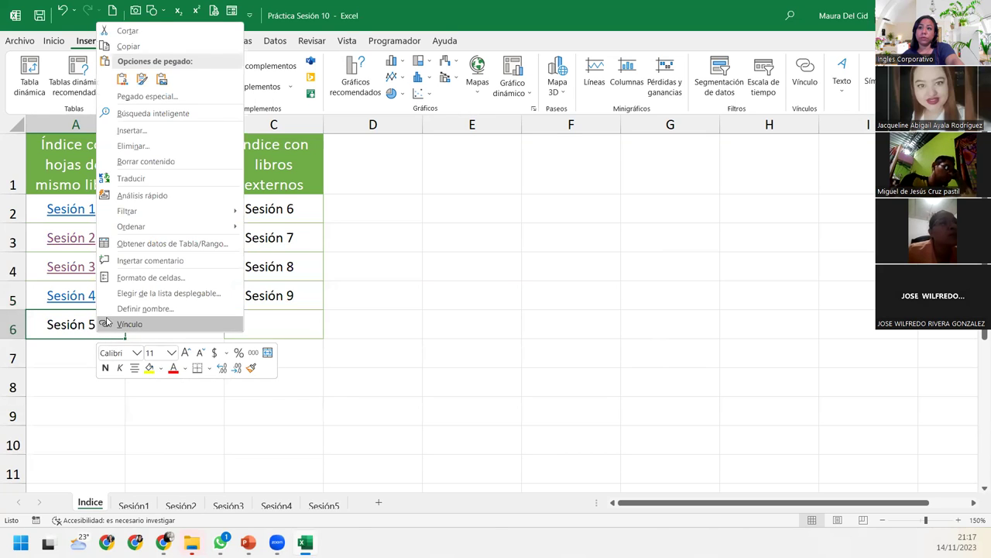
click(113, 324)
text(C3)
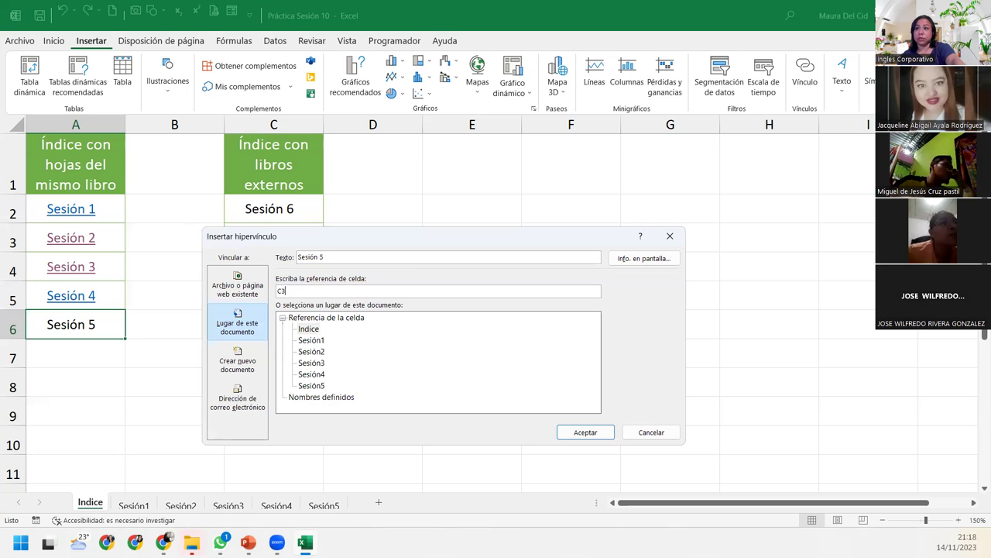
click(311, 385)
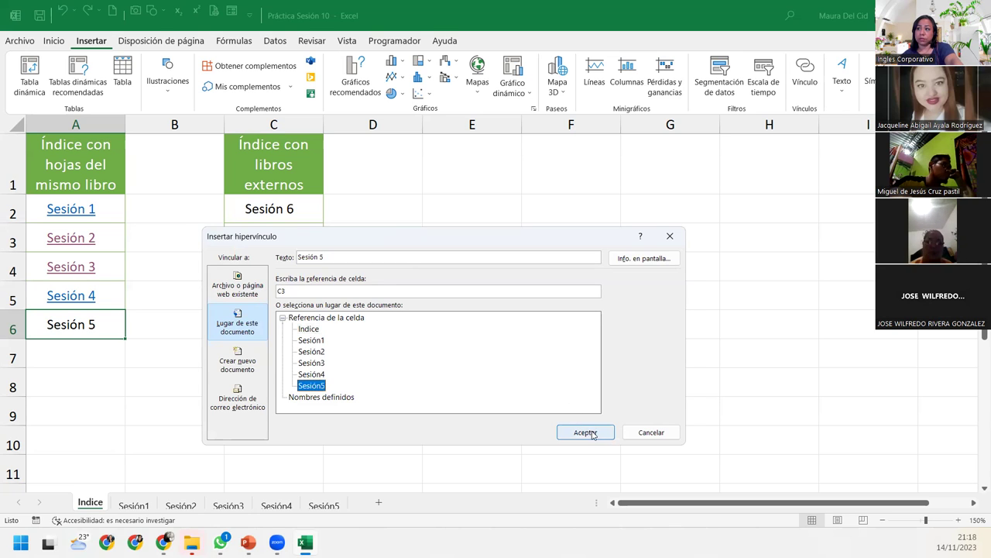
click(586, 432)
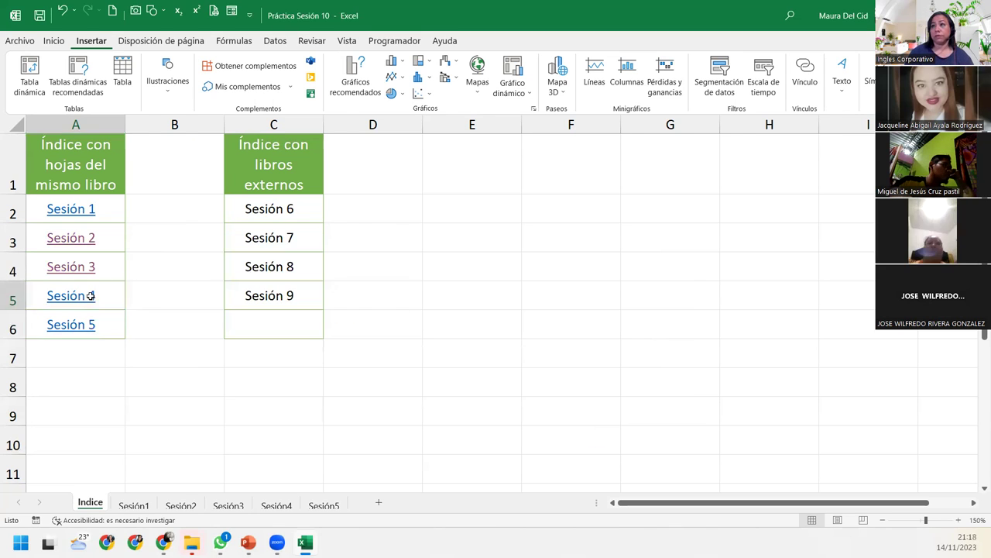
Test the Sesión 4 and Sesión 5 links, ending on the Sesión5 sheet
click(90, 295)
click(380, 162)
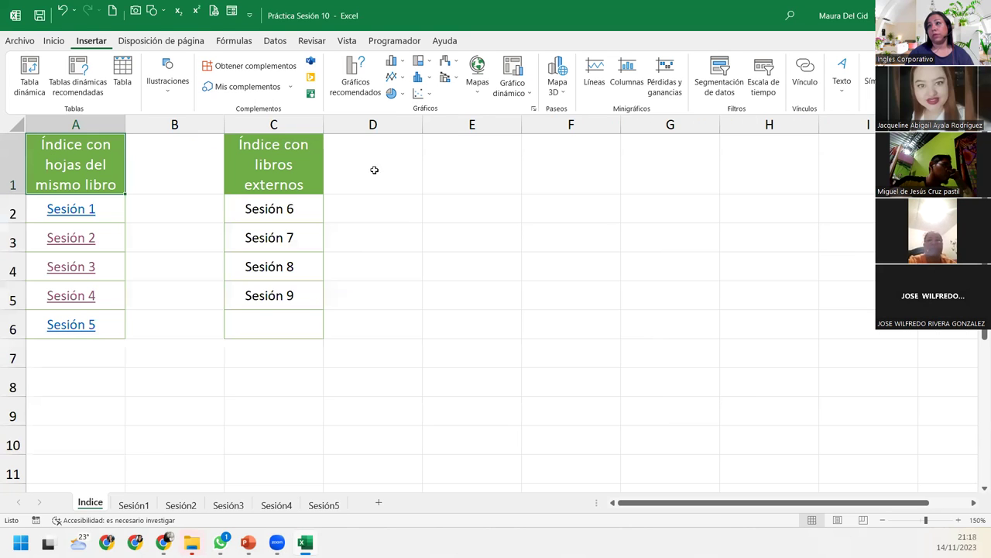
click(71, 324)
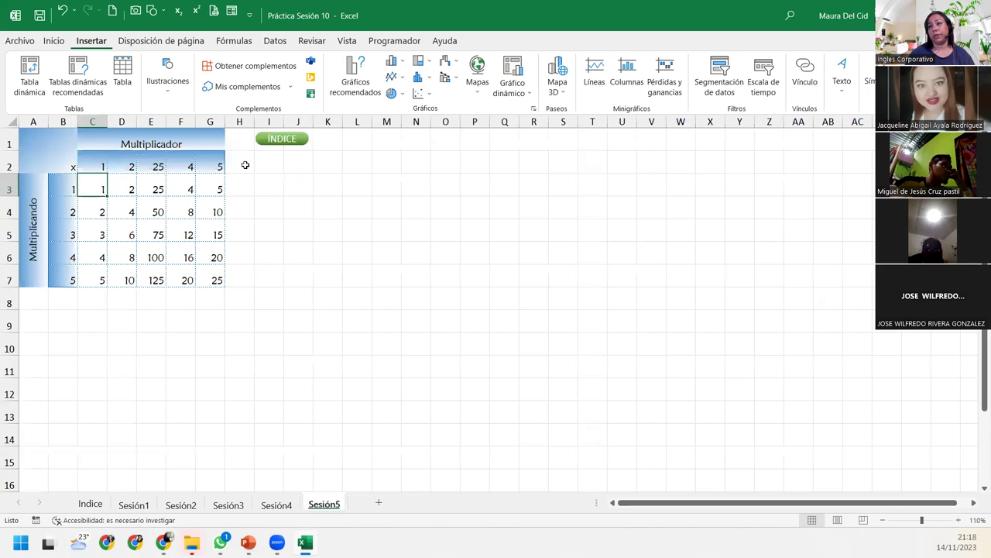
Use the ÍNDICE button on the Sesión5 sheet to return to Indice
click(279, 138)
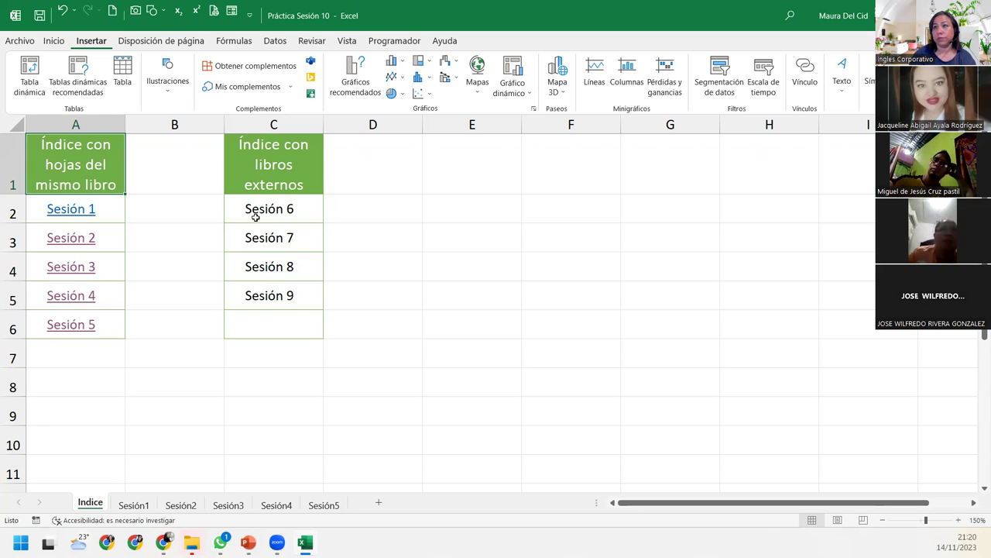
click(288, 208)
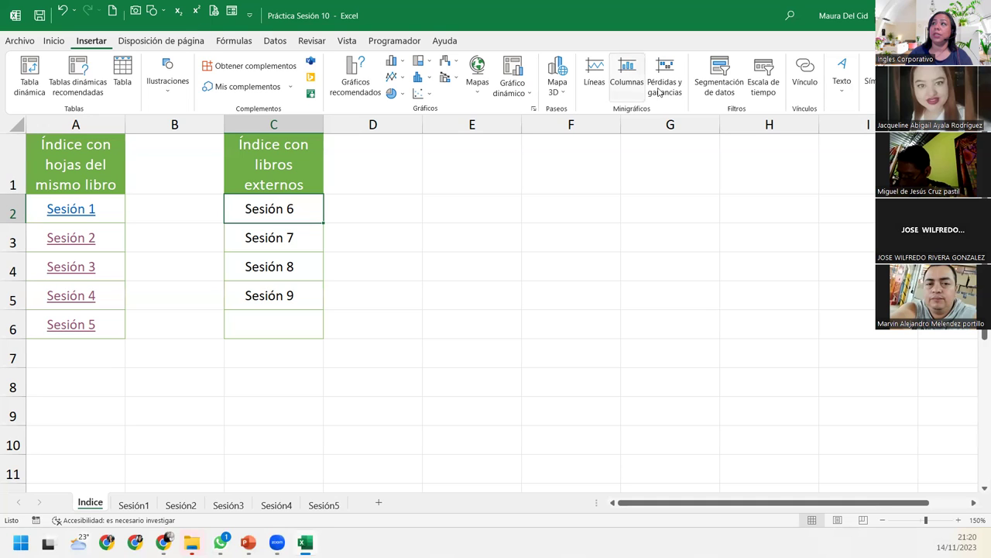
Link Sesión 6 in C2 to the Práctica Sesión 6 workbook in the 9-10 folder
click(802, 80)
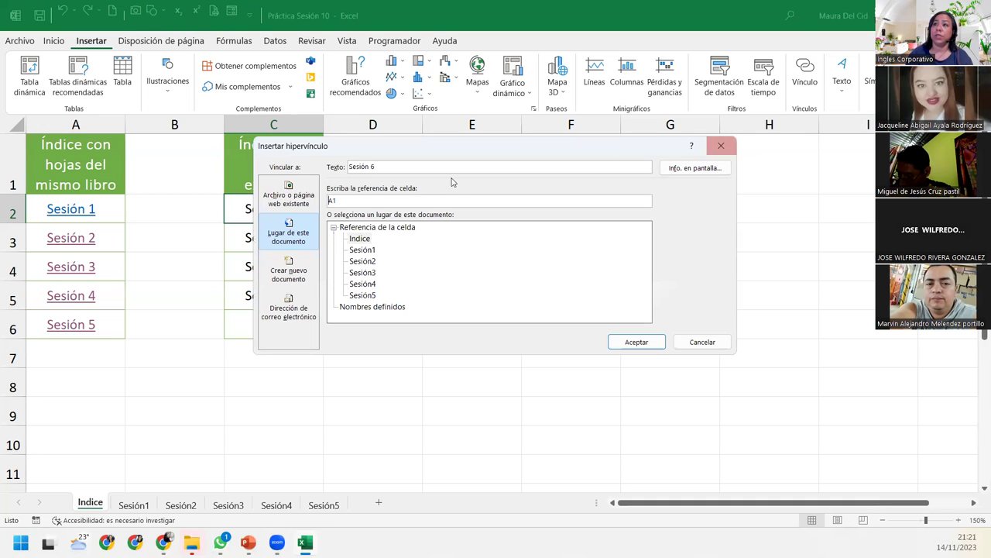
click(282, 200)
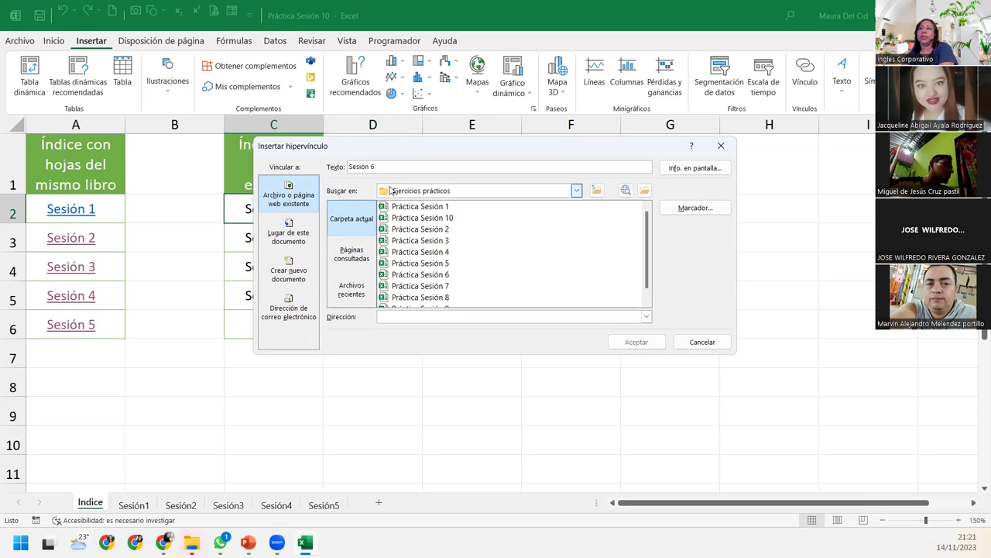
click(596, 191)
double_click(404, 219)
scroll(463, 250, down, 1)
click(439, 276)
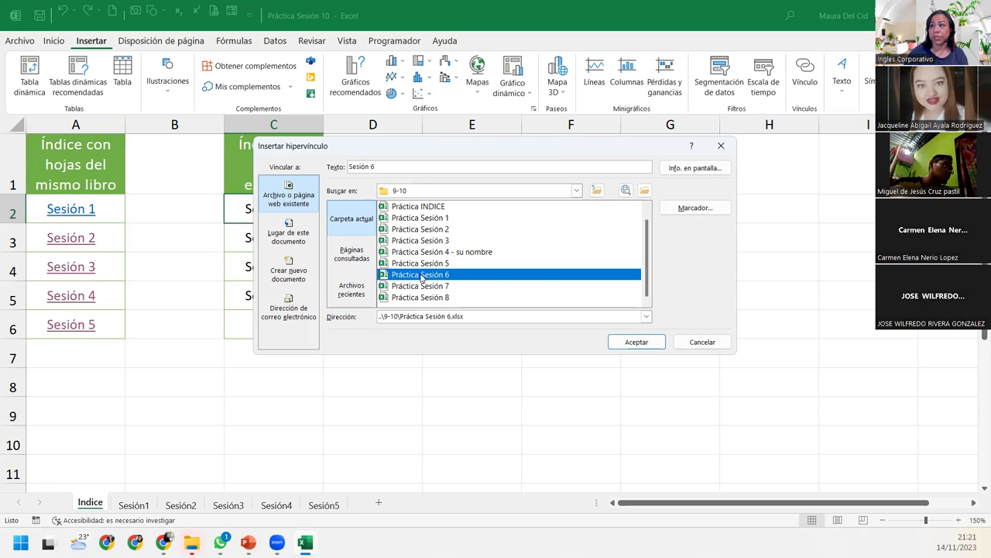
click(613, 343)
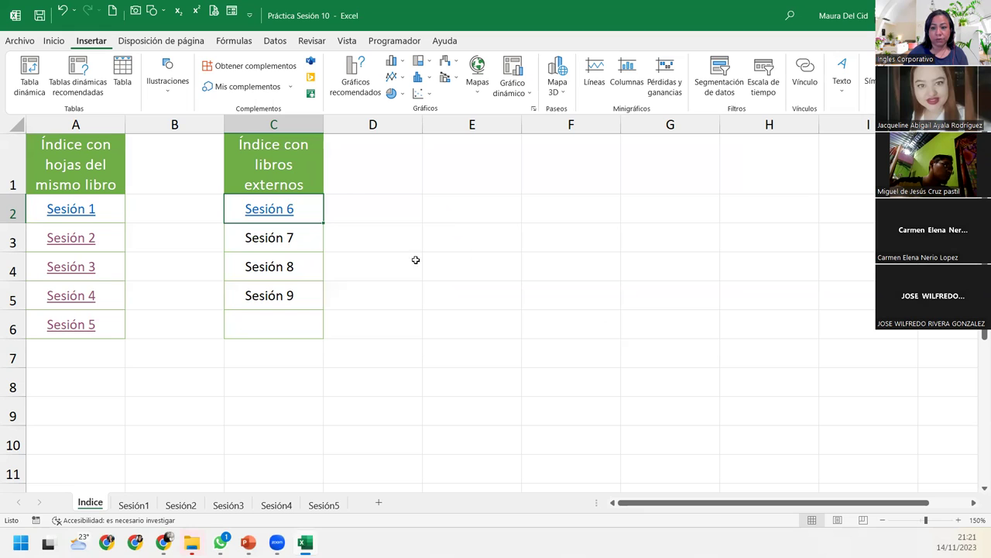
click(277, 209)
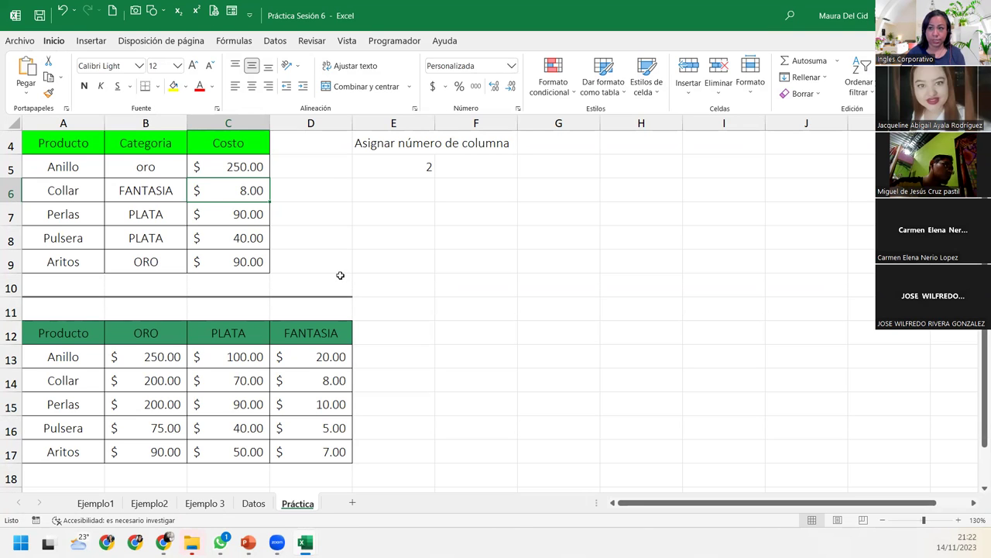
click(94, 504)
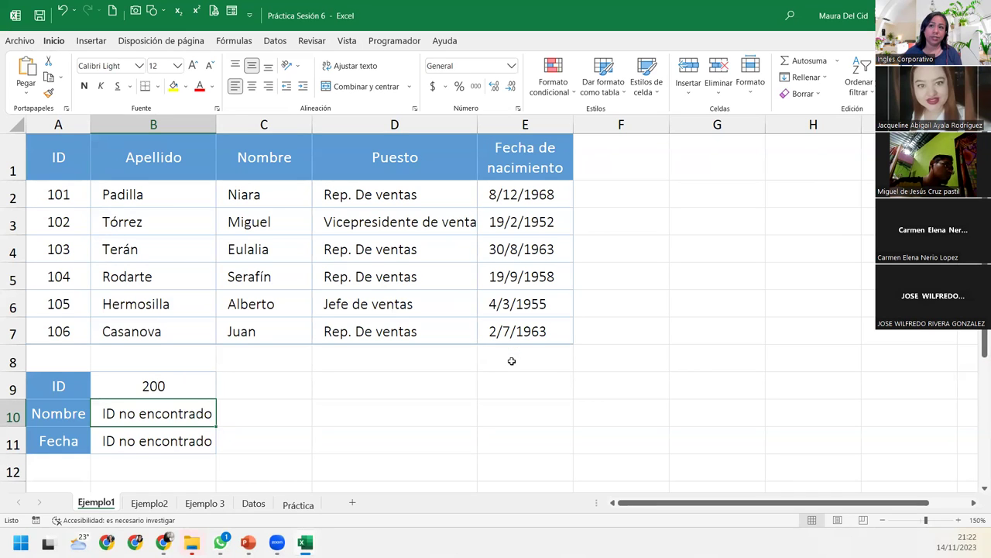
click(144, 393)
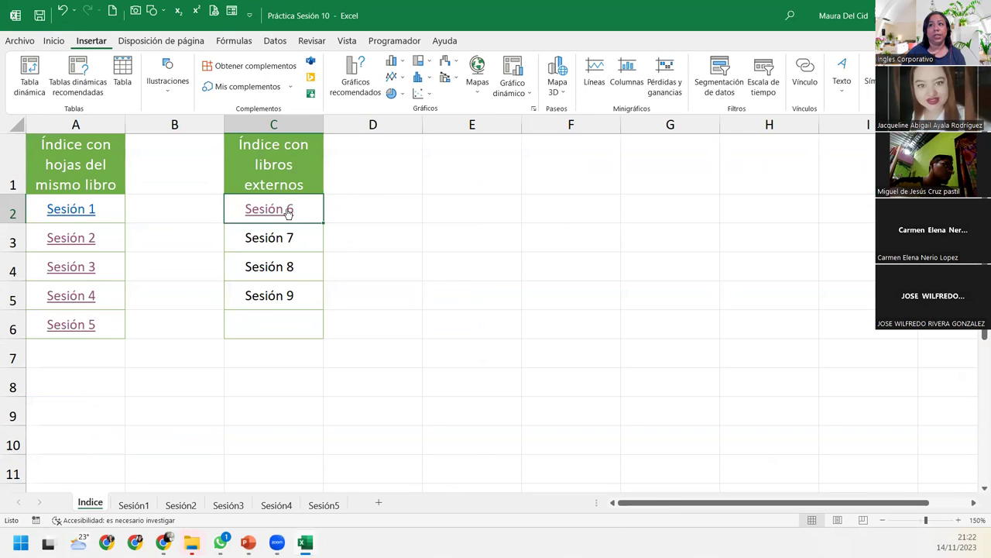
Retarget the Sesión 6 link to cell B9 on the Ejemplo1 sheet via a bookmark
right_click(288, 213)
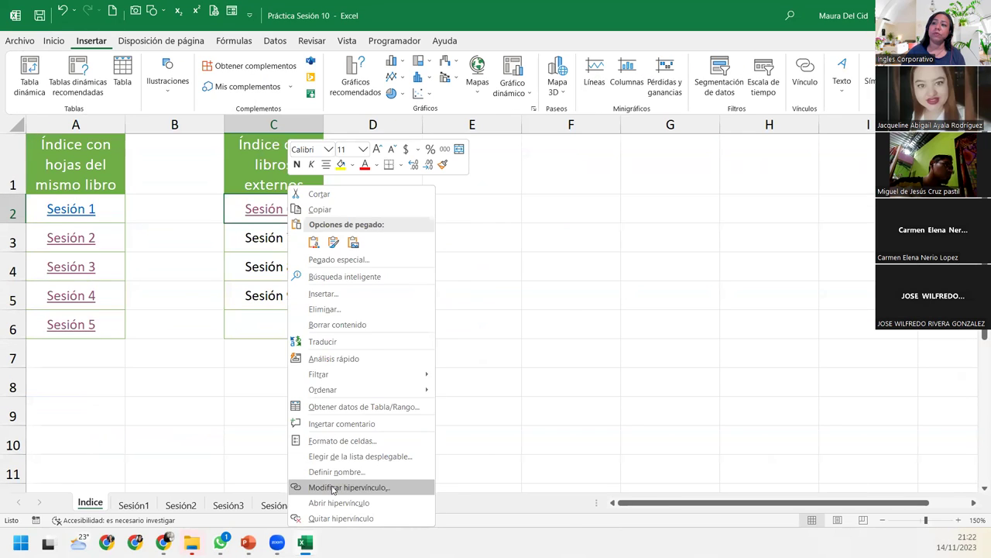
click(333, 488)
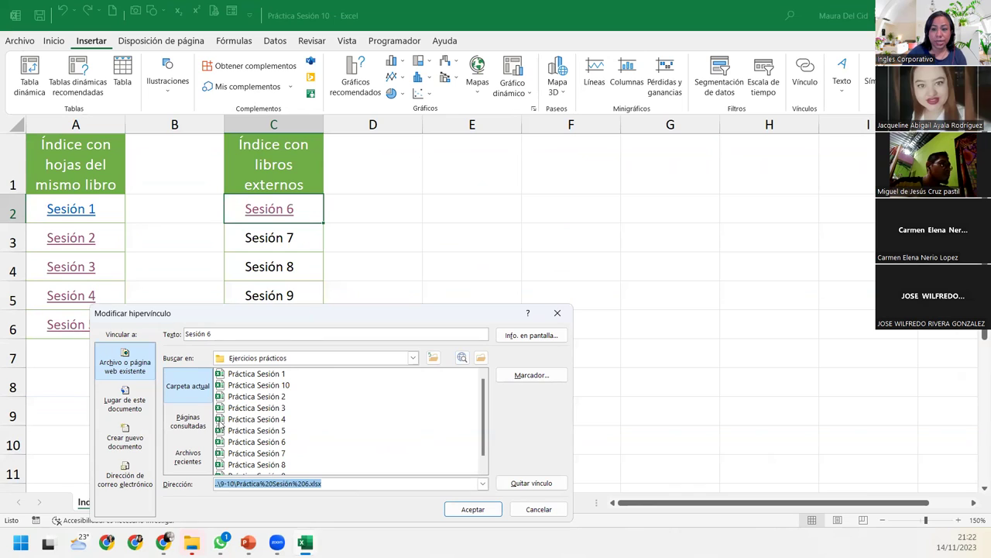
click(524, 378)
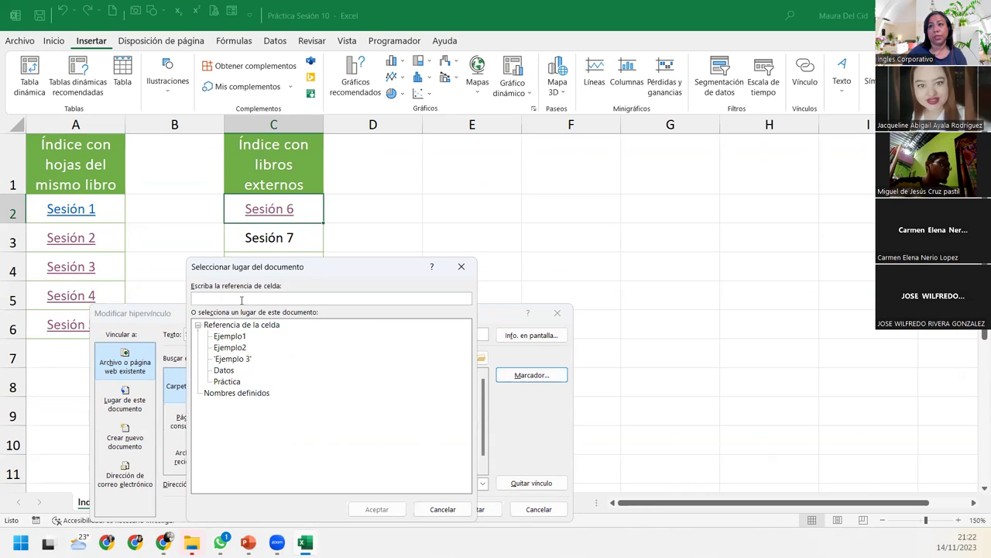
text(B9)
click(240, 337)
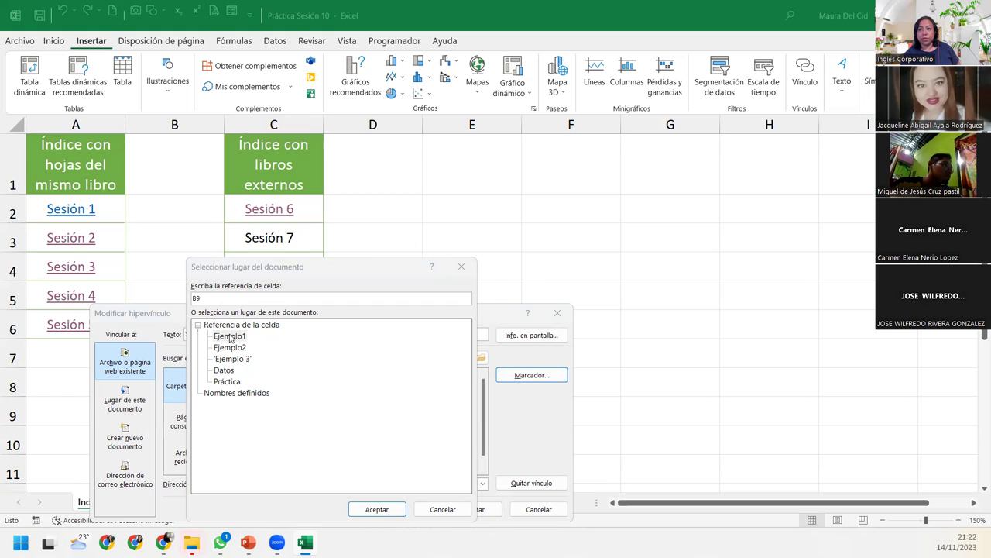
click(379, 509)
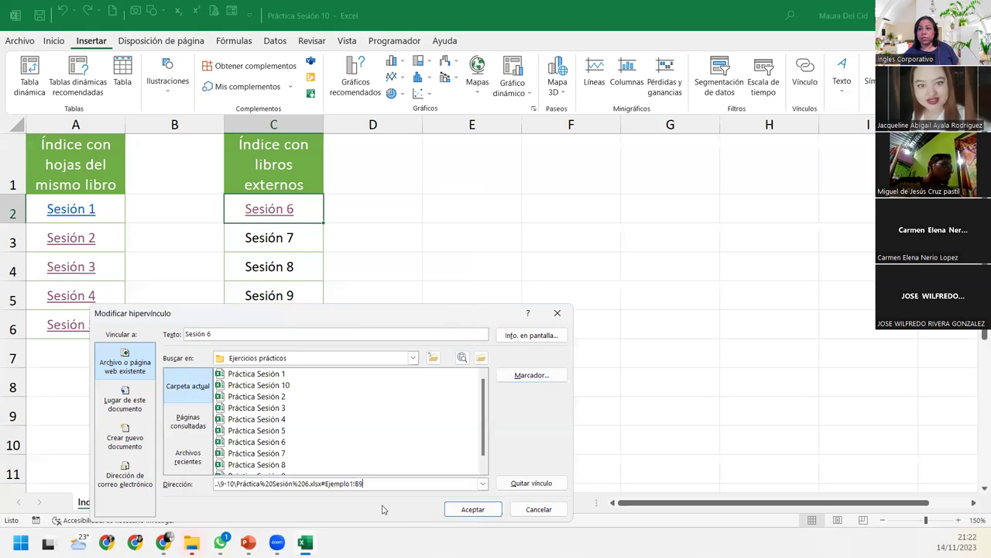
click(470, 509)
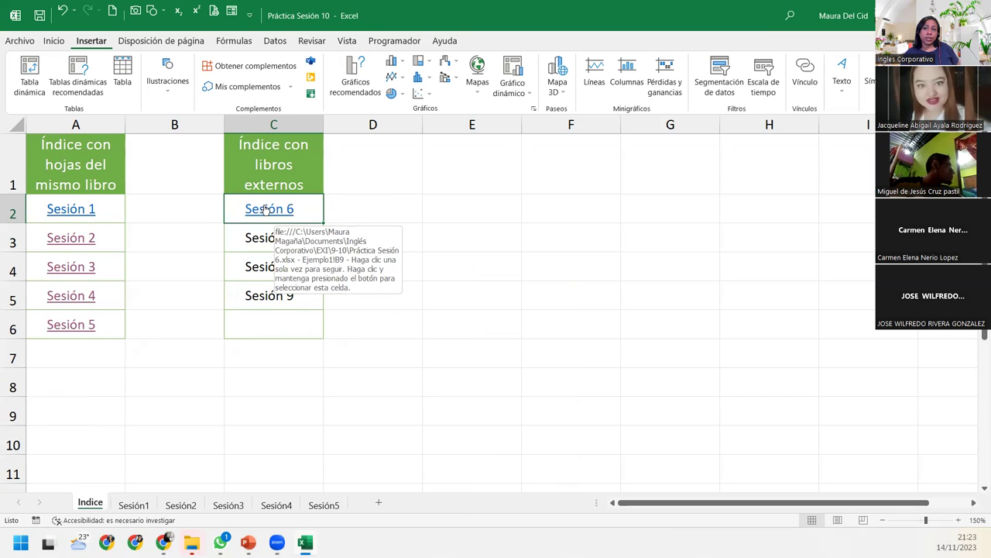
Test the Sesión 6 link, switch back, and edit its hyperlink again
click(265, 209)
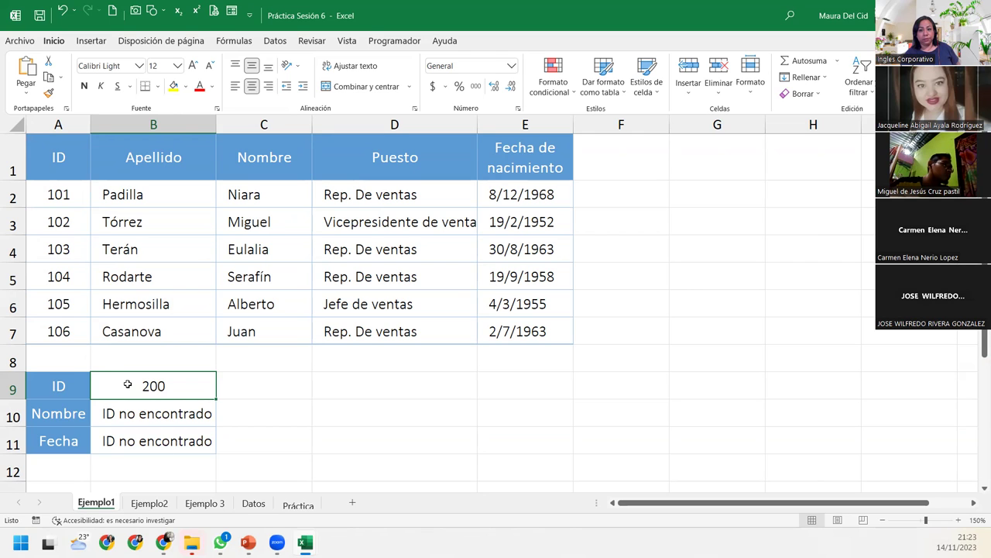
key(alt+Tab)
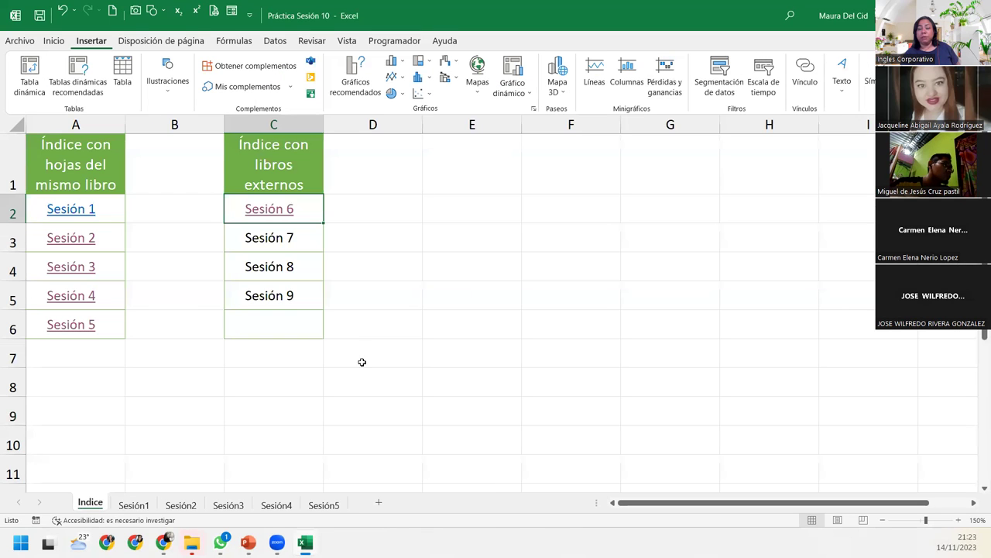
right_click(273, 208)
click(294, 482)
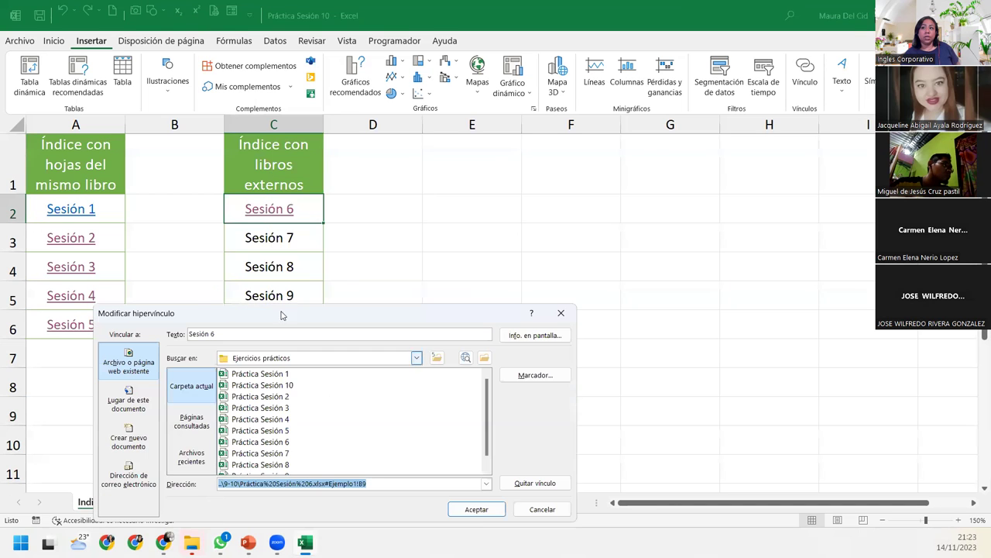
drag(256, 312, 402, 153)
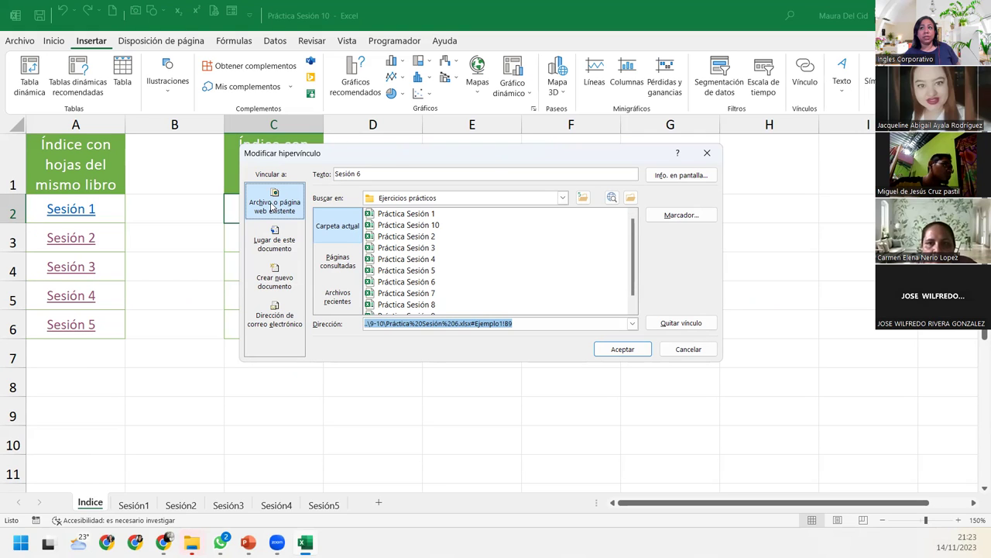
Choose Práctica Sesión 6 from the EXI > 9-10 folder as the link's workbook
click(563, 199)
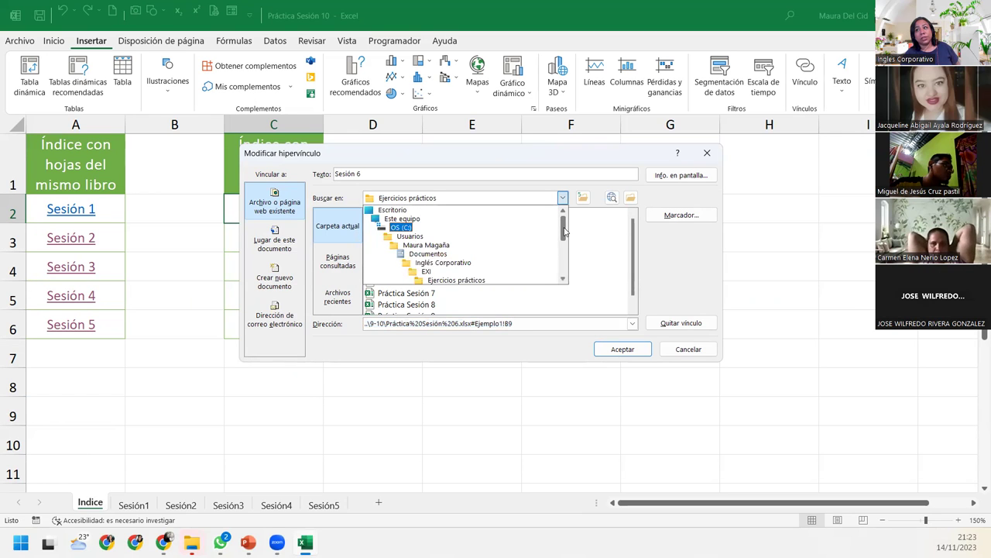
click(425, 259)
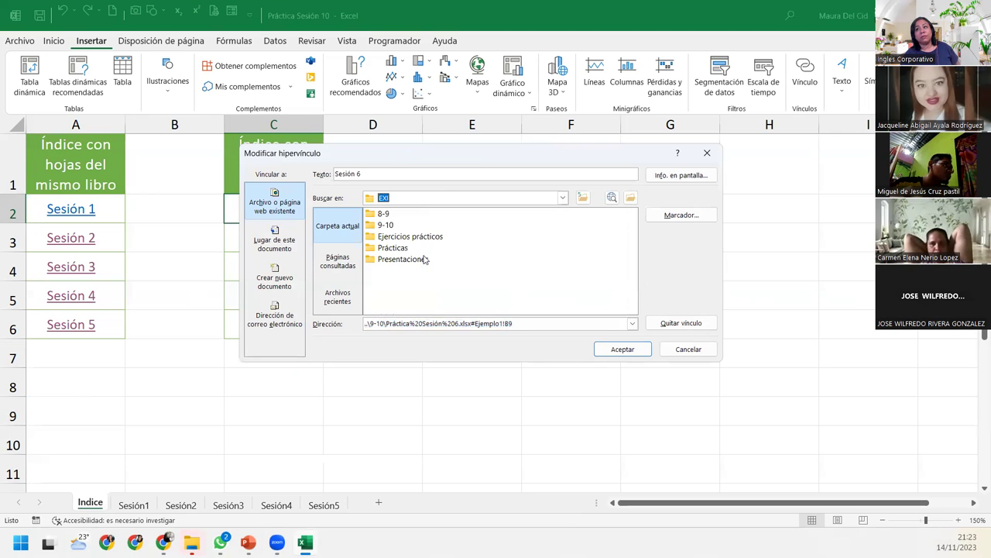
double_click(387, 225)
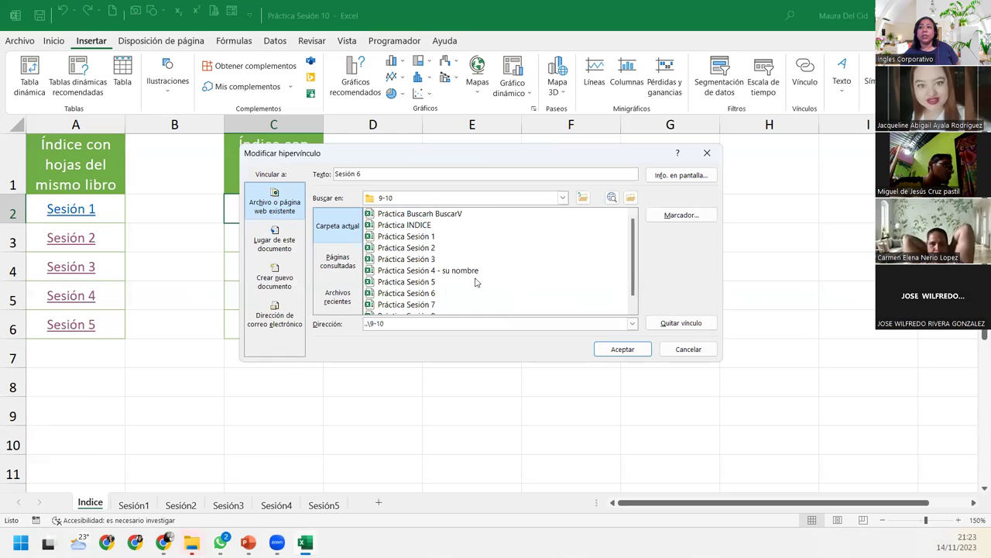
click(431, 293)
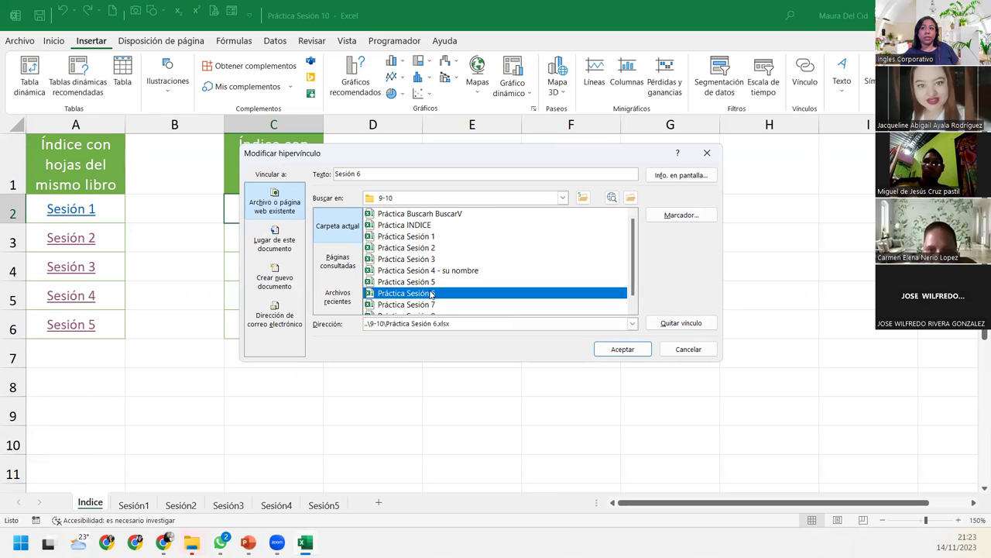
Set the link's bookmark to cell B9 on the Ejemplo1 sheet
click(688, 216)
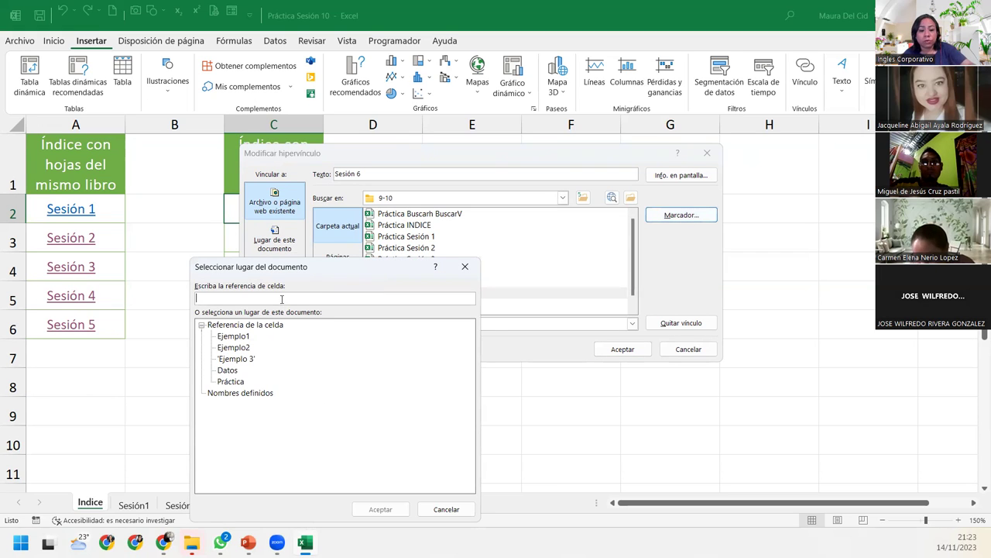
text(B9)
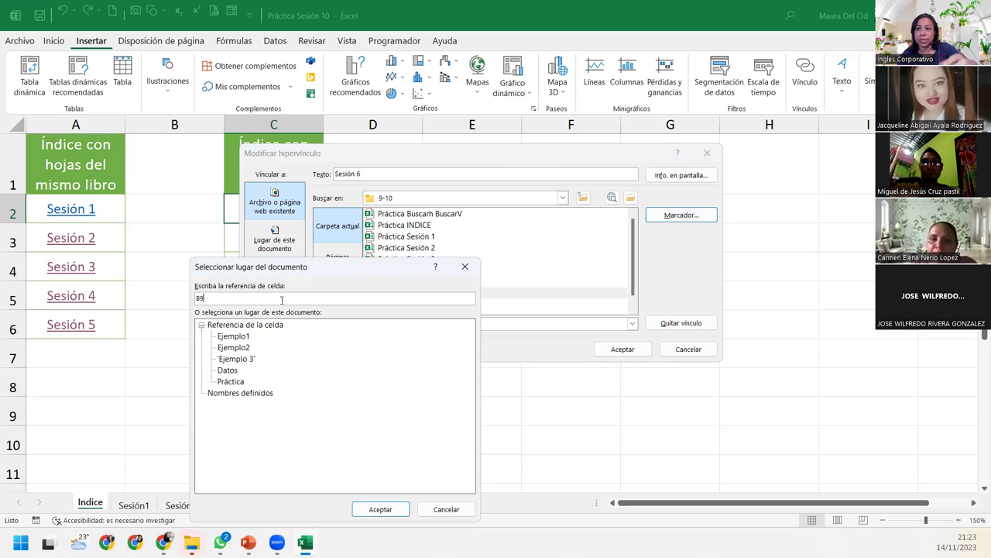
click(243, 337)
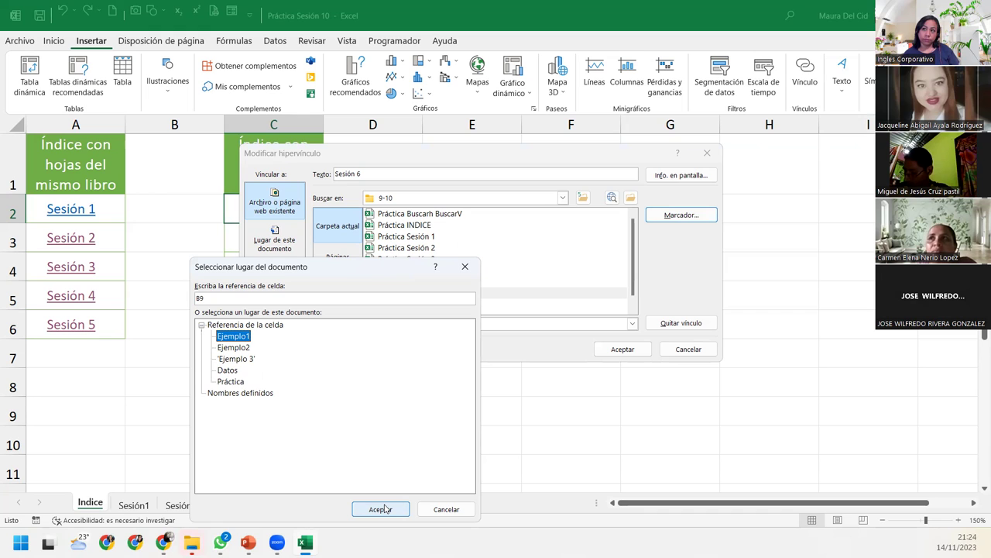
click(380, 508)
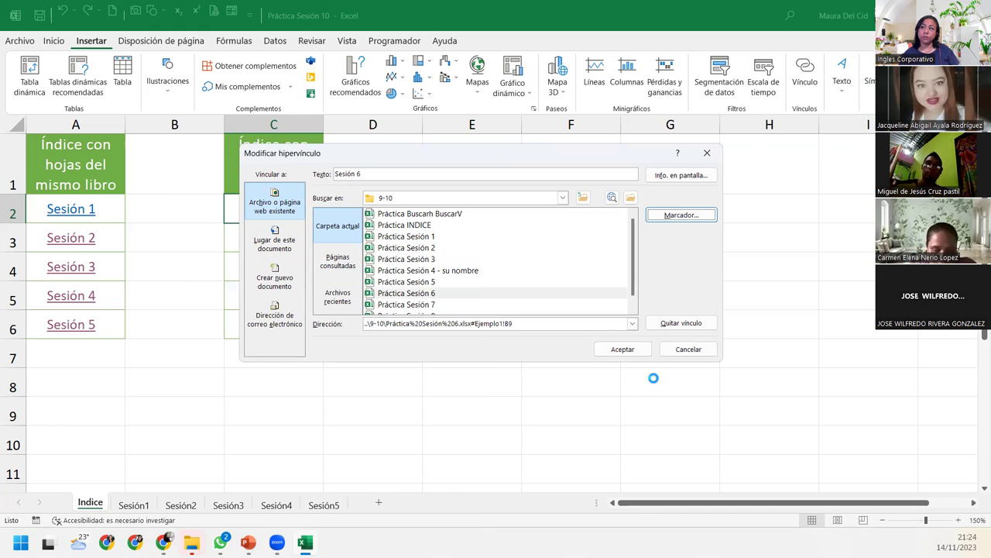
Save the edited Sesión 6 hyperlink pointing to Ejemplo1!B9
click(622, 348)
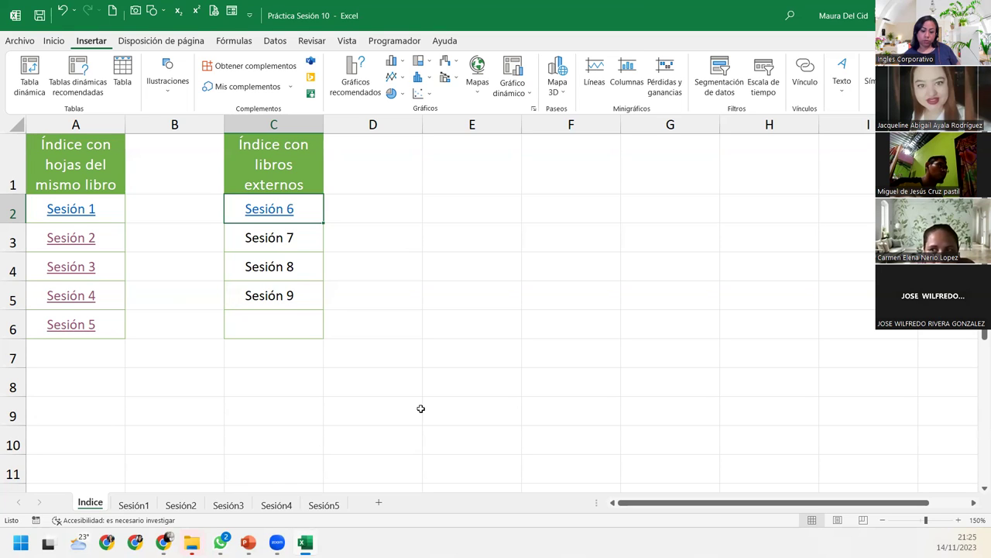
Edit the Sesión 6 hyperlink to point to Práctica Sesión 6.xlsx at Ejemplo1!B9
right_click(305, 210)
click(362, 487)
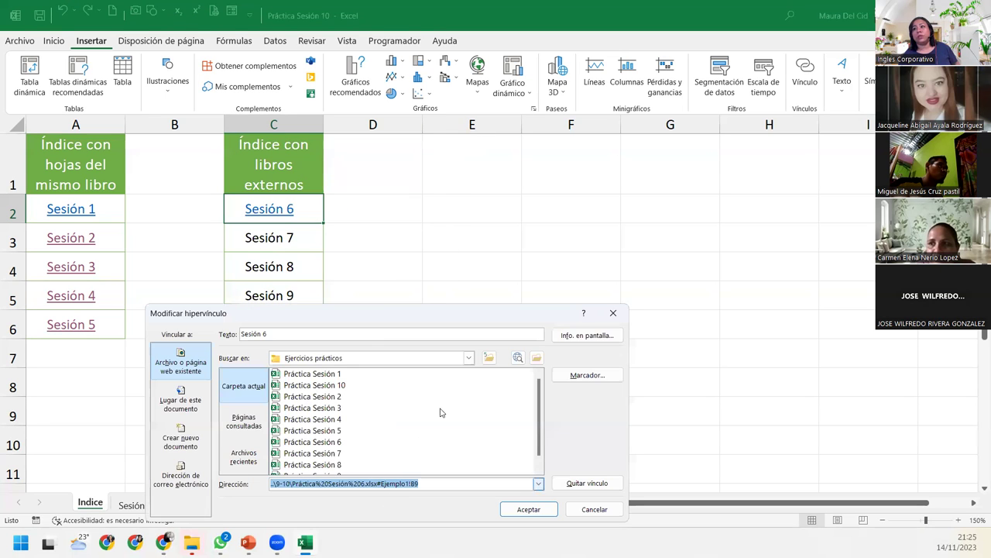
drag(356, 313, 357, 171)
click(594, 234)
drag(373, 265, 468, 162)
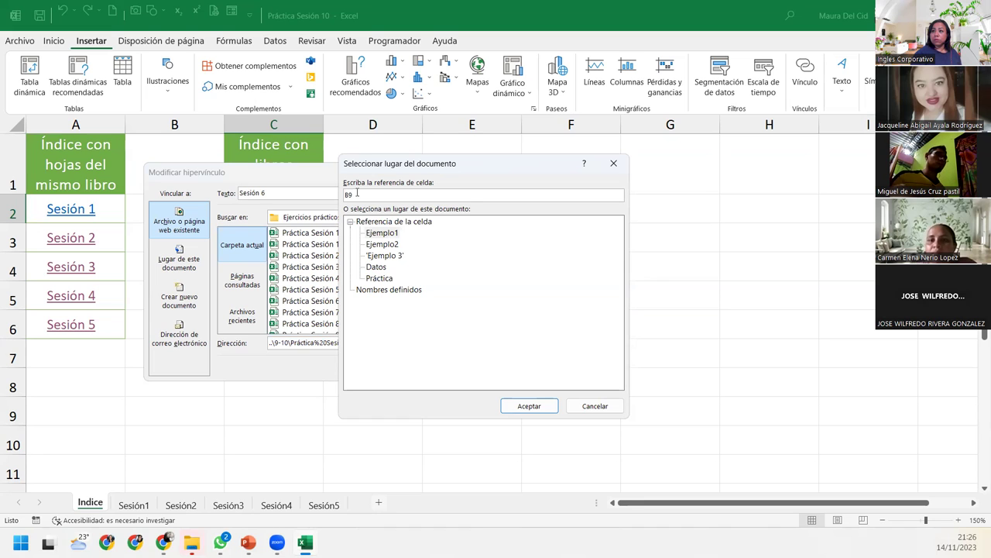
click(526, 407)
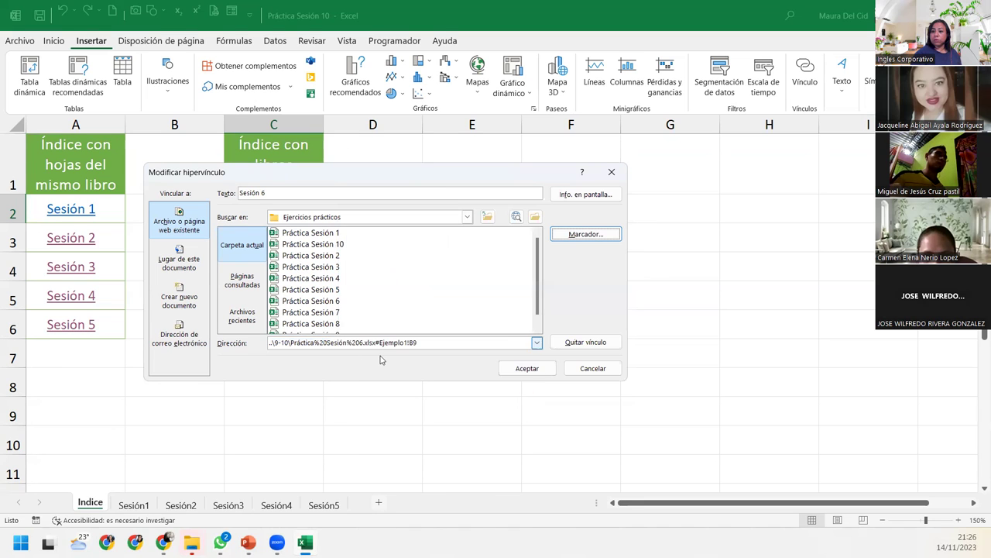
click(526, 368)
click(284, 290)
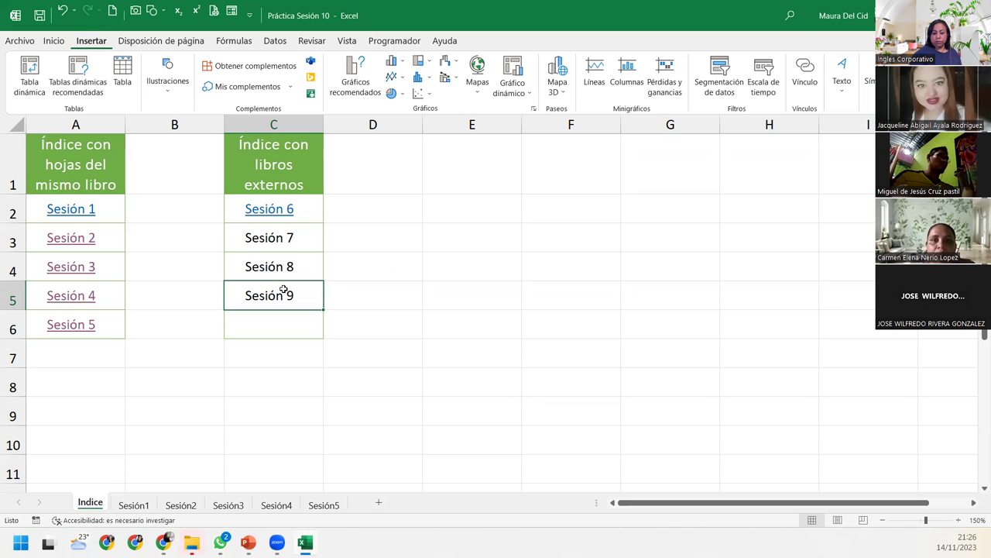
Link the Sesión 7 cell (C3) to its session workbook in the 9-10 folder
click(288, 239)
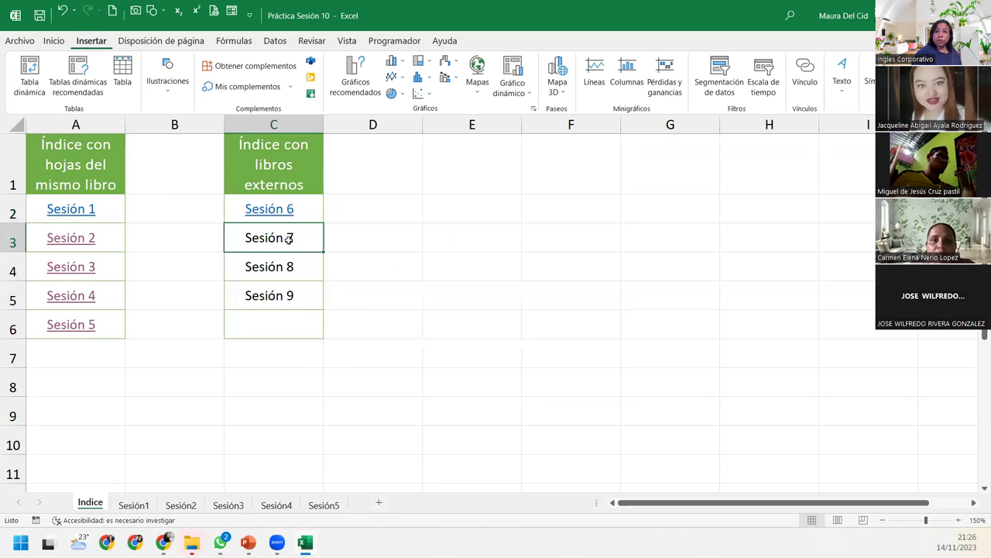
right_click(288, 239)
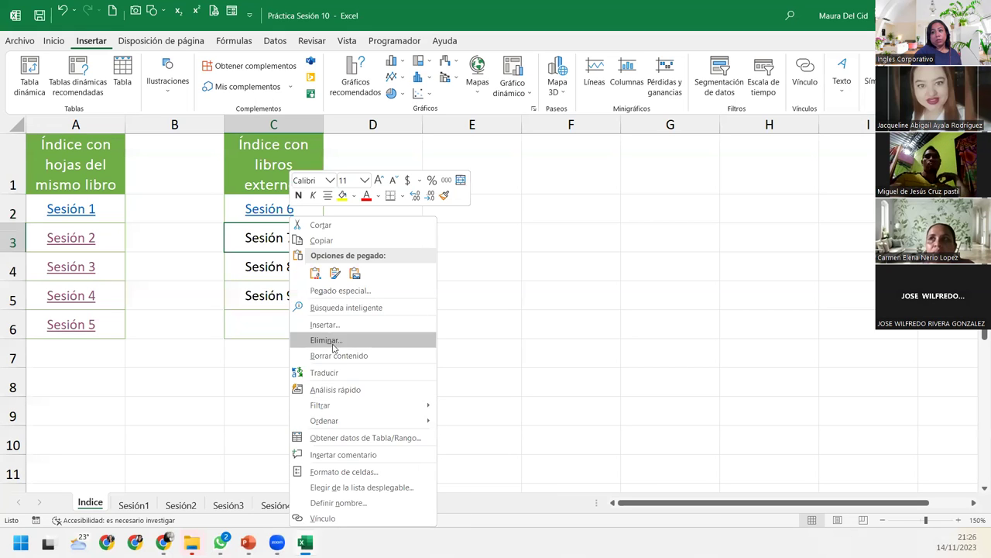
click(329, 521)
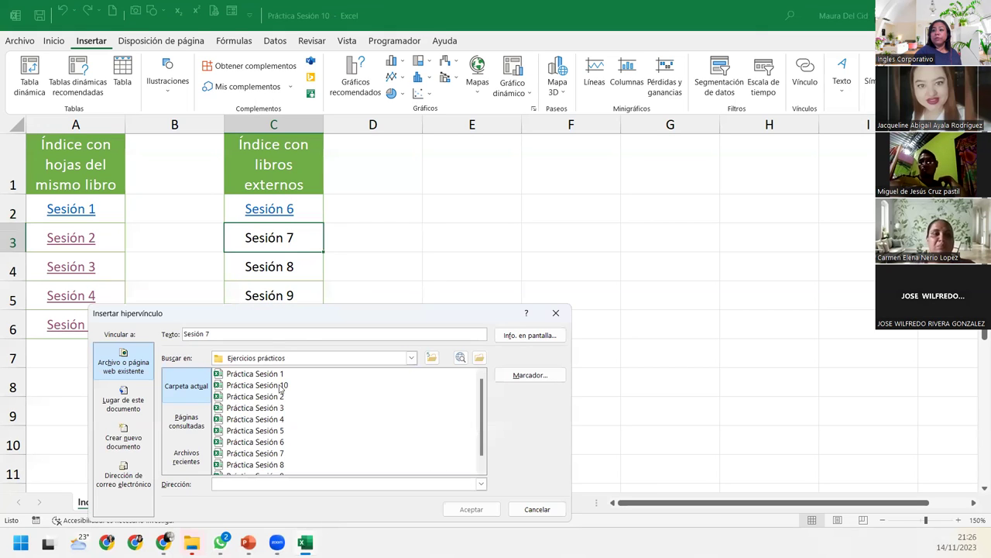
click(433, 359)
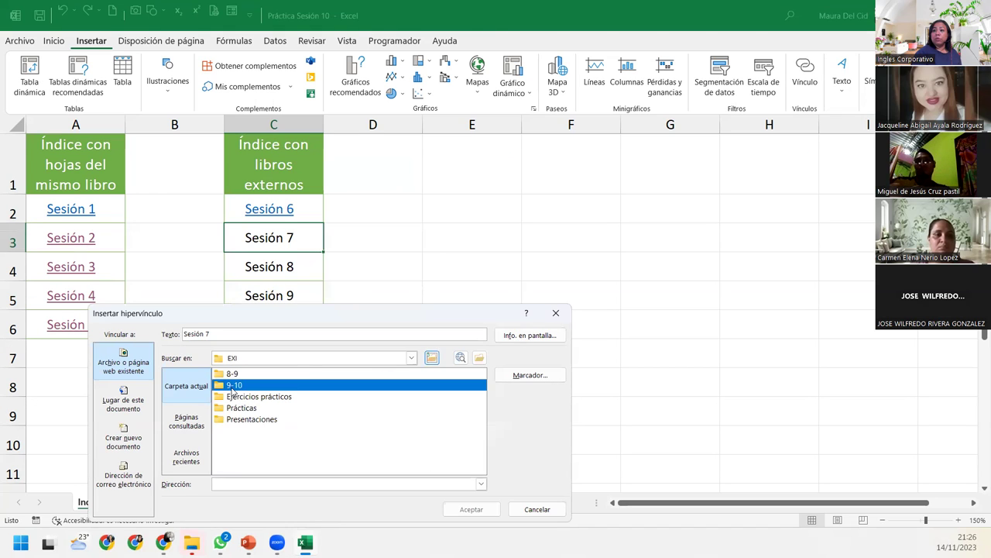
double_click(232, 387)
scroll(302, 448, down, 1)
click(283, 445)
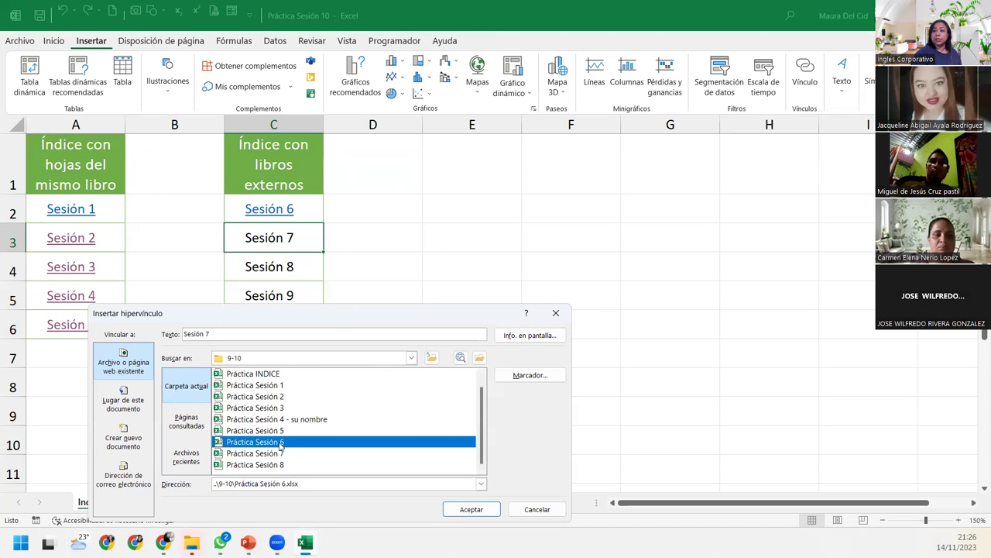
key(Return)
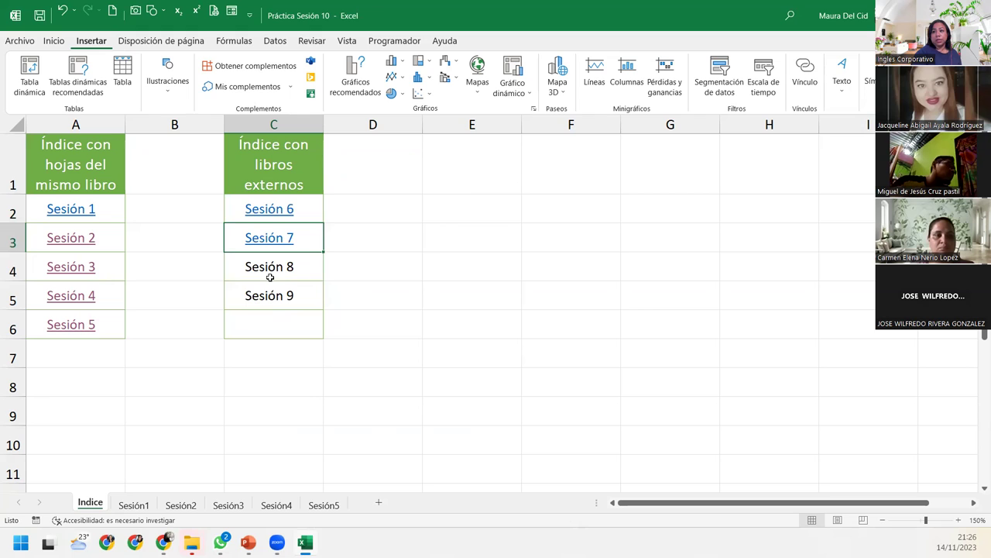
Check the session files in the file browser and return to the Sesión 8 cell
click(270, 277)
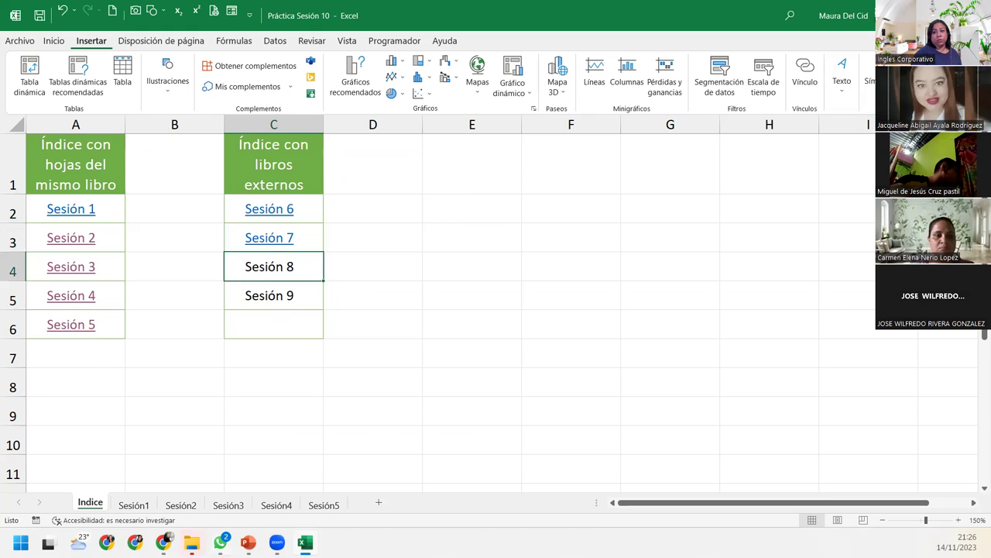
click(192, 542)
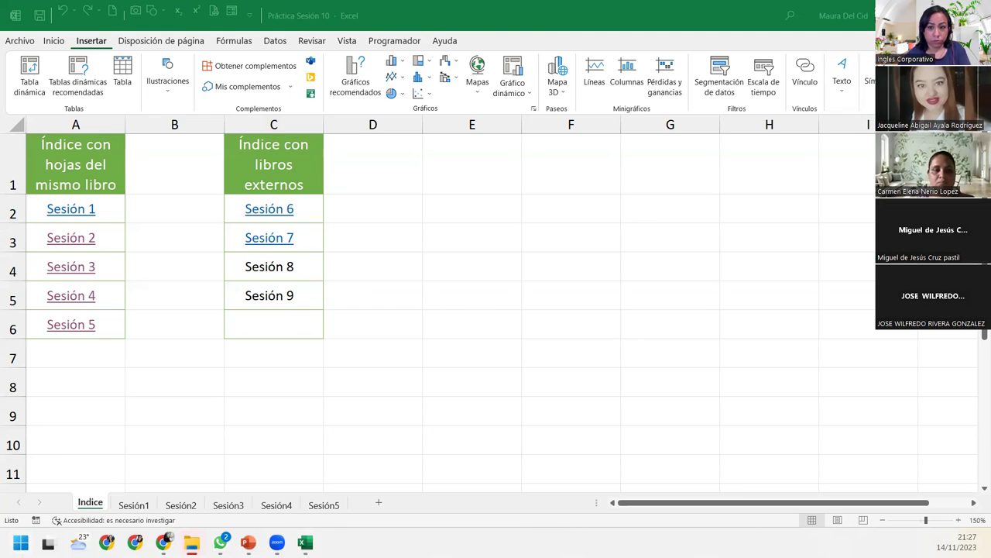
click(273, 266)
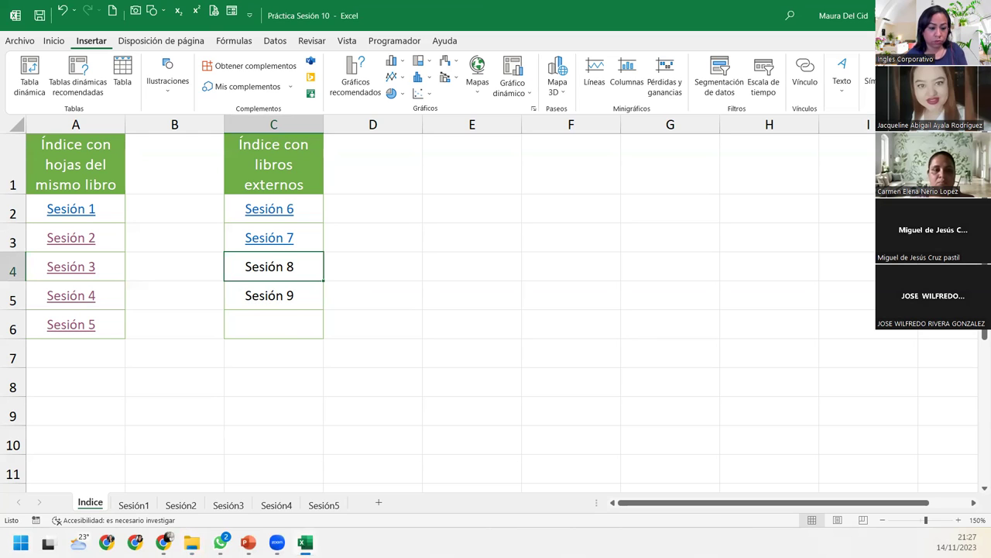
key(super)
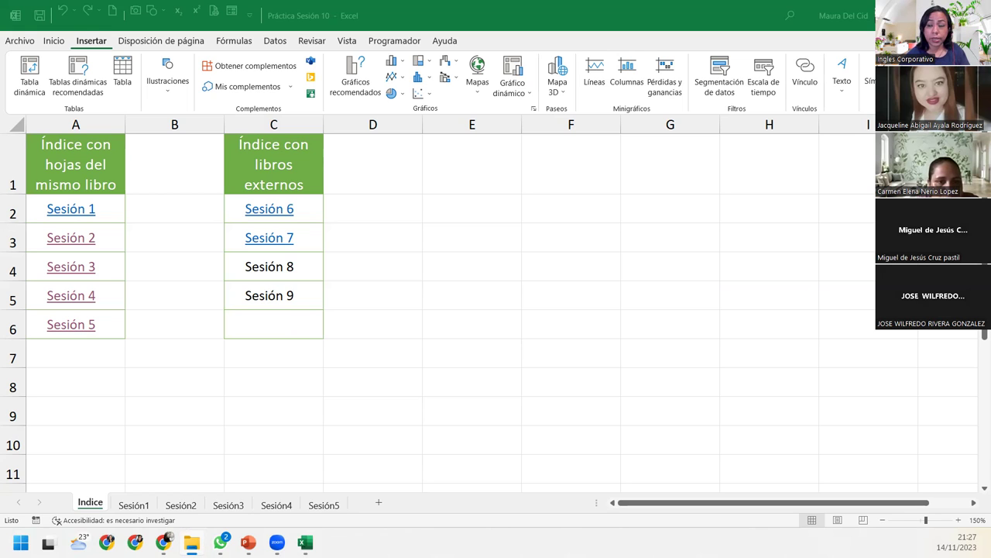
Link Sesión 8 (C4) to Práctica Sesión 8 in the EXI\9-10 folder
click(271, 266)
right_click(262, 269)
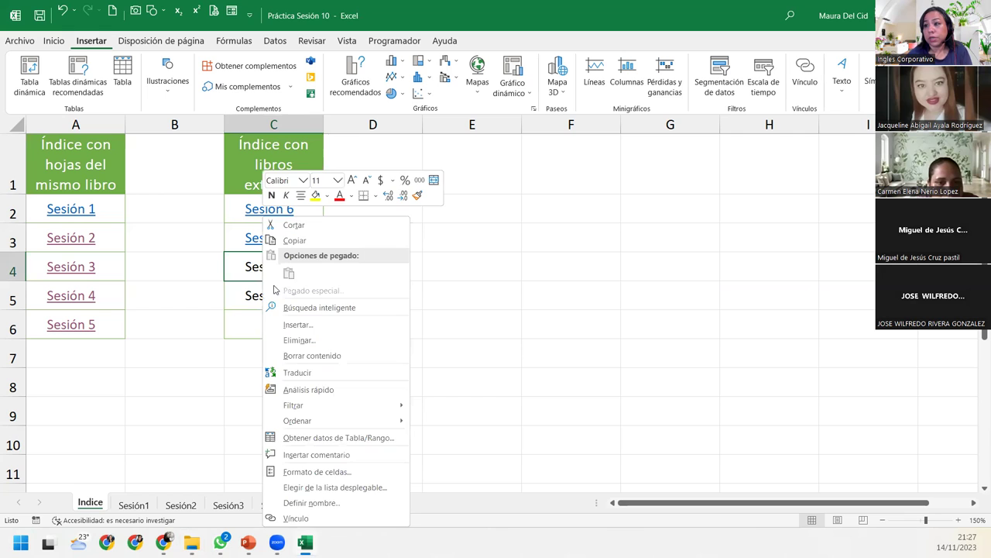
click(317, 518)
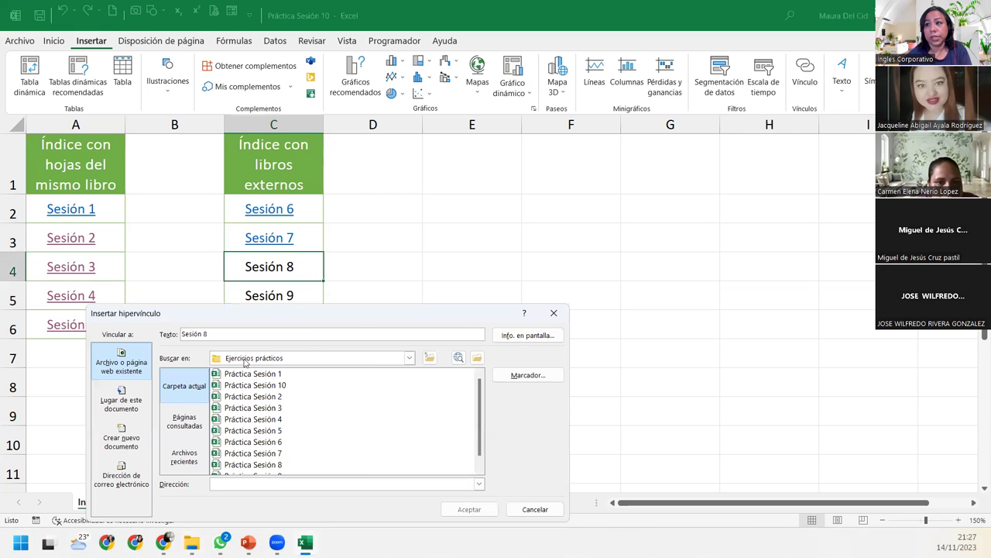
click(430, 358)
double_click(230, 385)
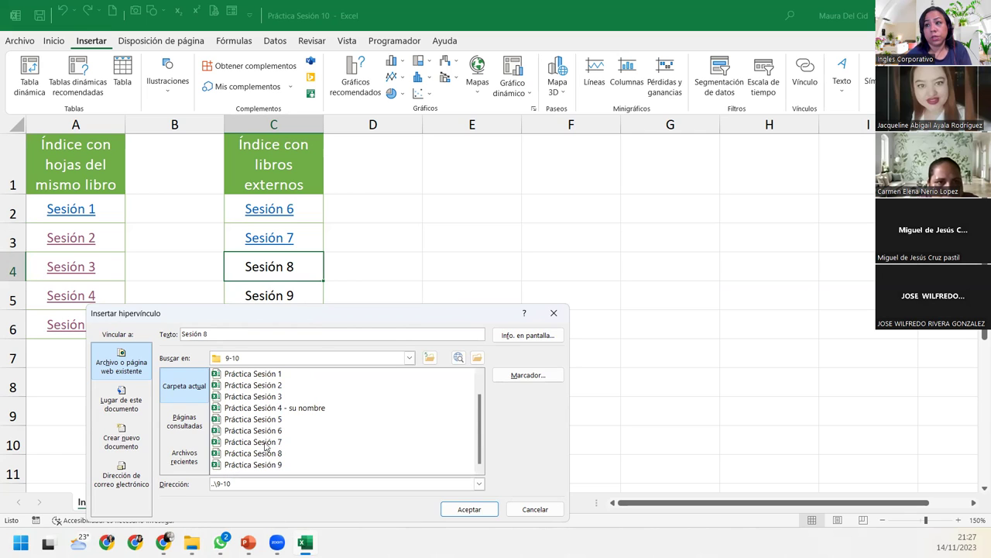
double_click(262, 454)
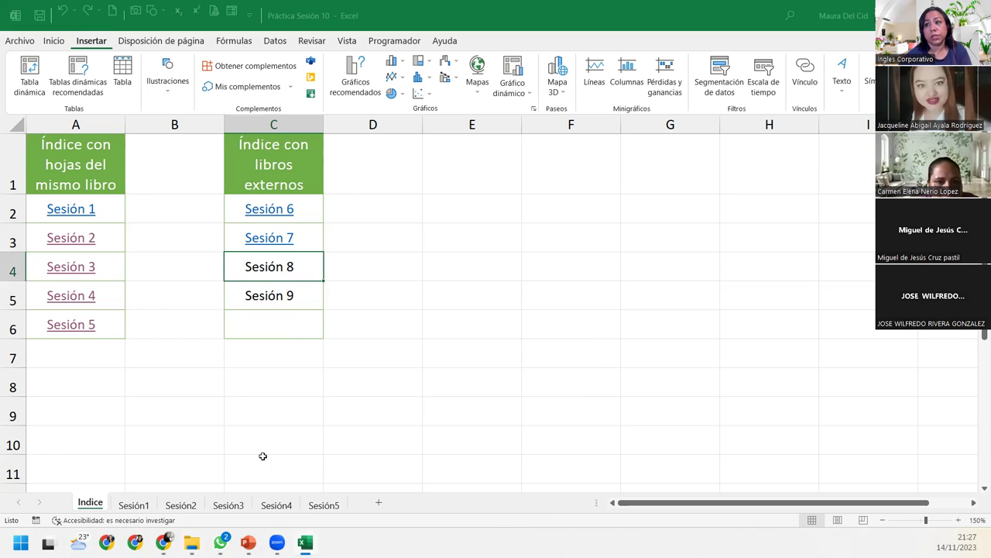
Link Sesión 9 (C5) to Práctica Sesión 9 in the EXI\9-10 folder
right_click(303, 295)
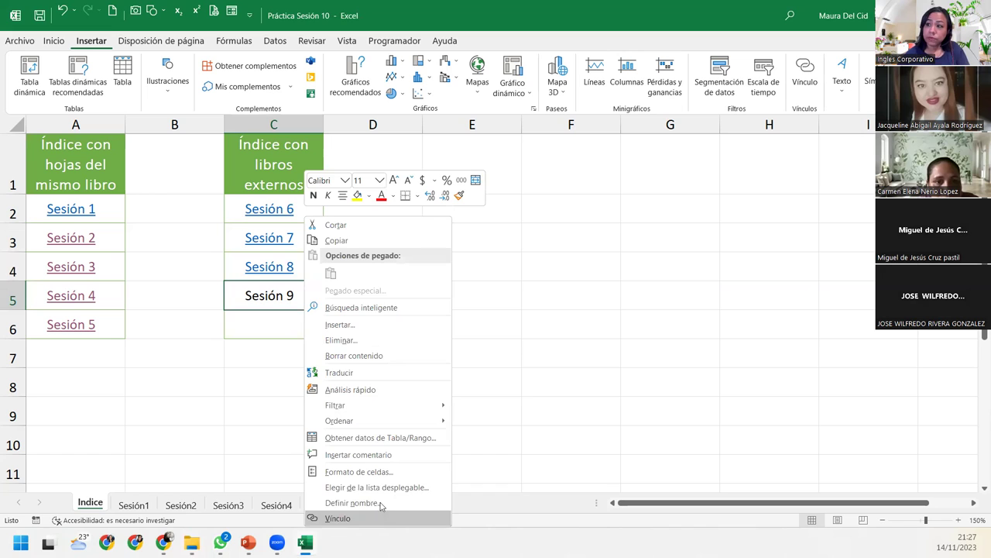
click(367, 518)
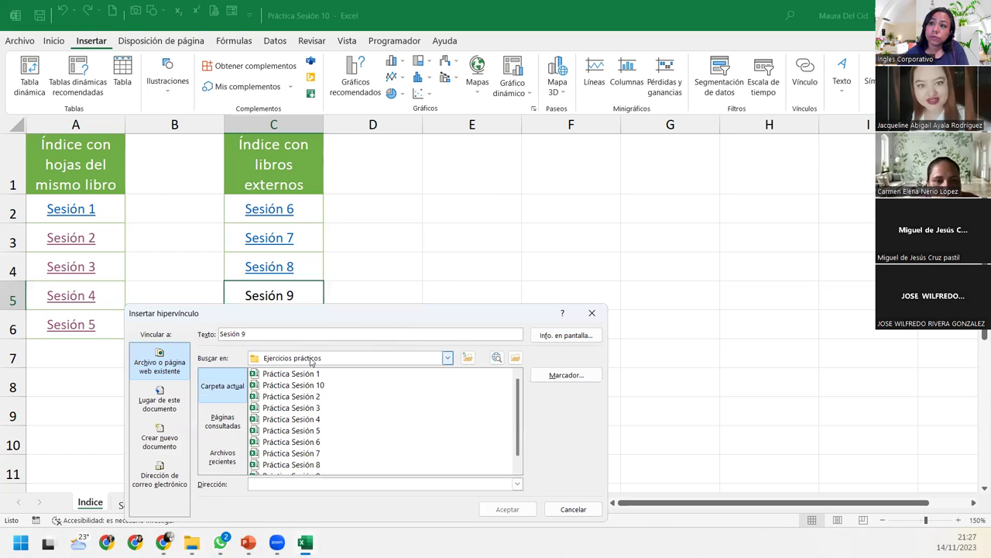
click(467, 357)
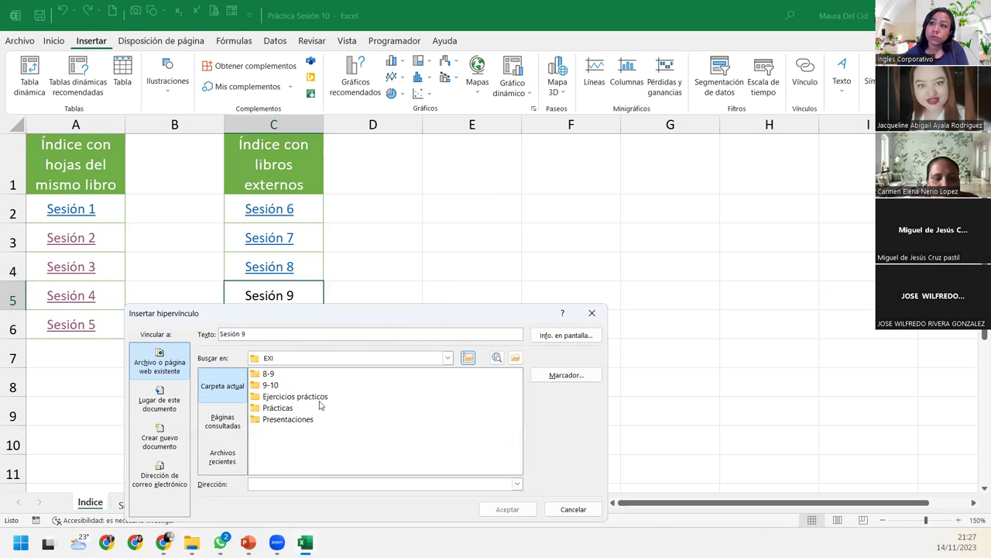
double_click(279, 385)
double_click(293, 466)
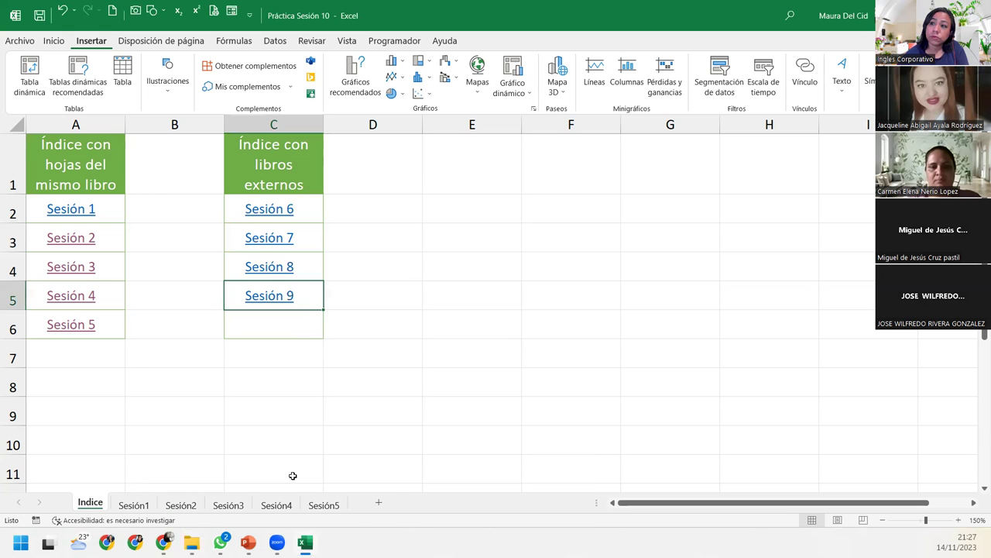
click(258, 387)
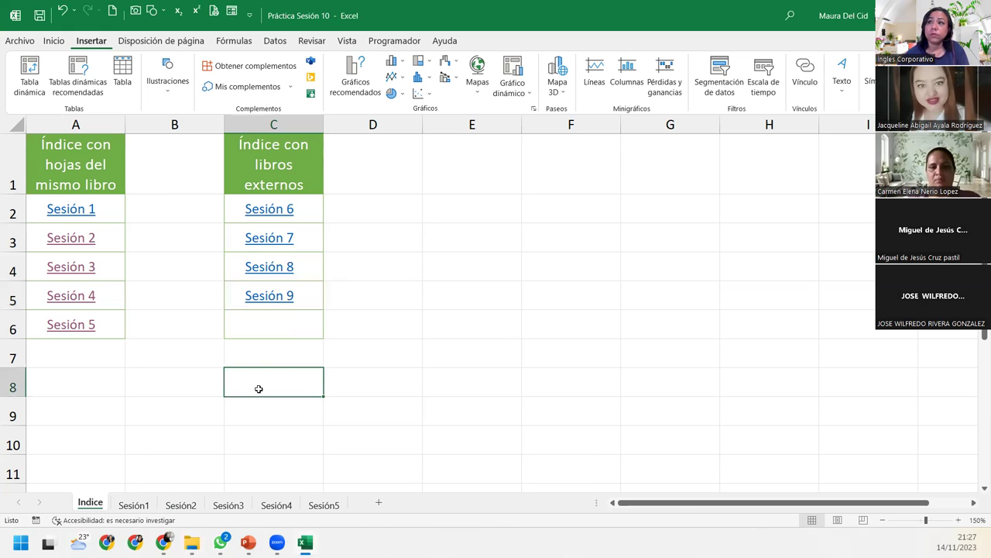
Test the Sesión 9, 8, 7 and 6 links, closing each opened workbook
click(288, 302)
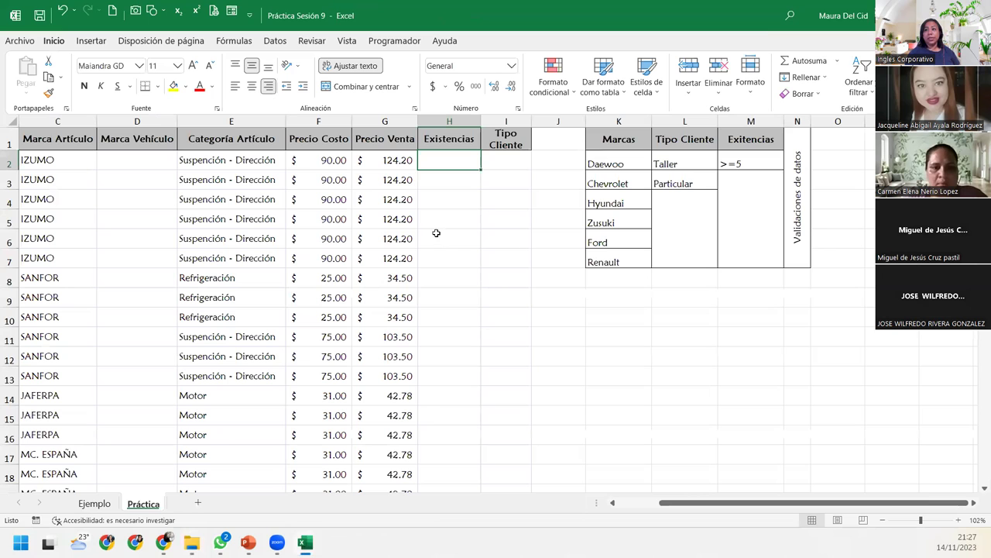
key(ctrl+w)
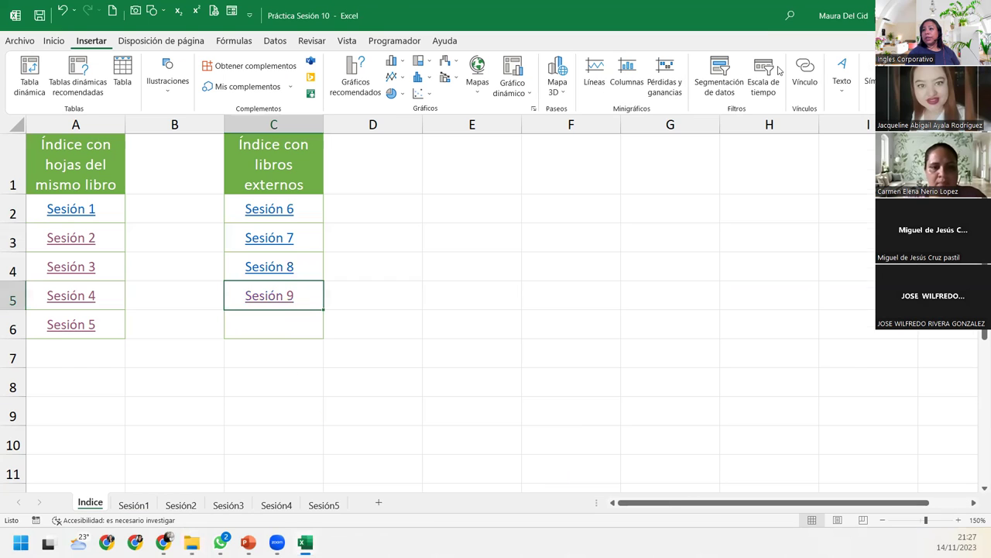
click(275, 273)
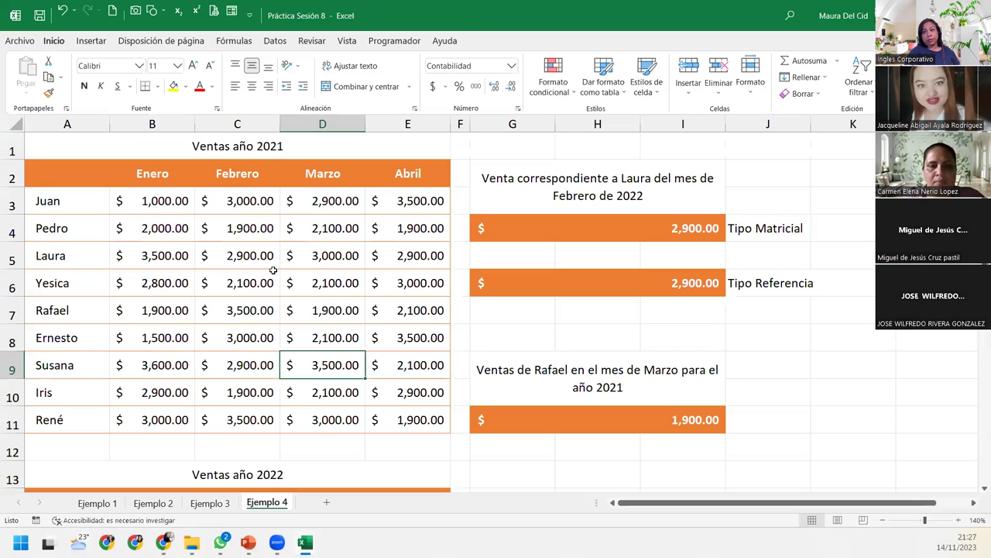
key(ctrl+w)
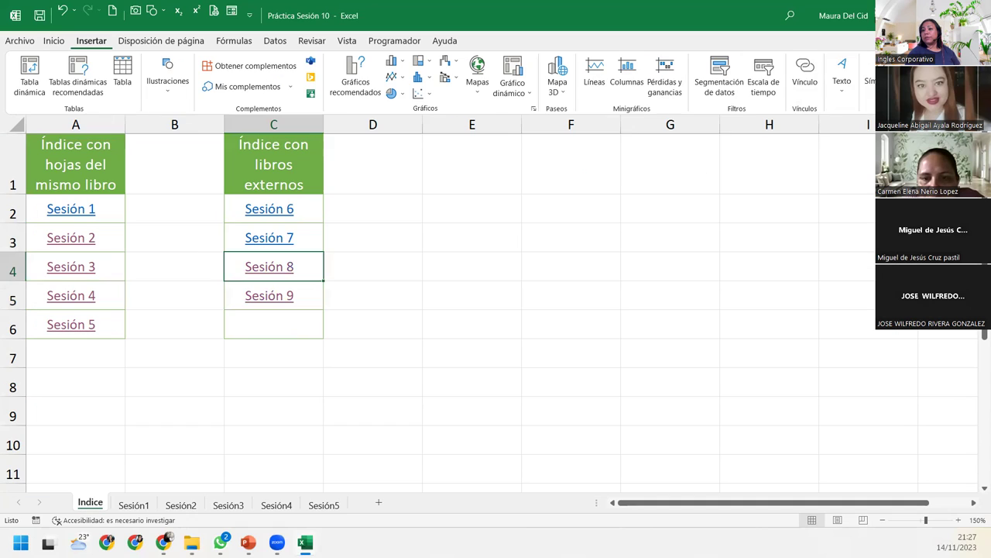
click(263, 241)
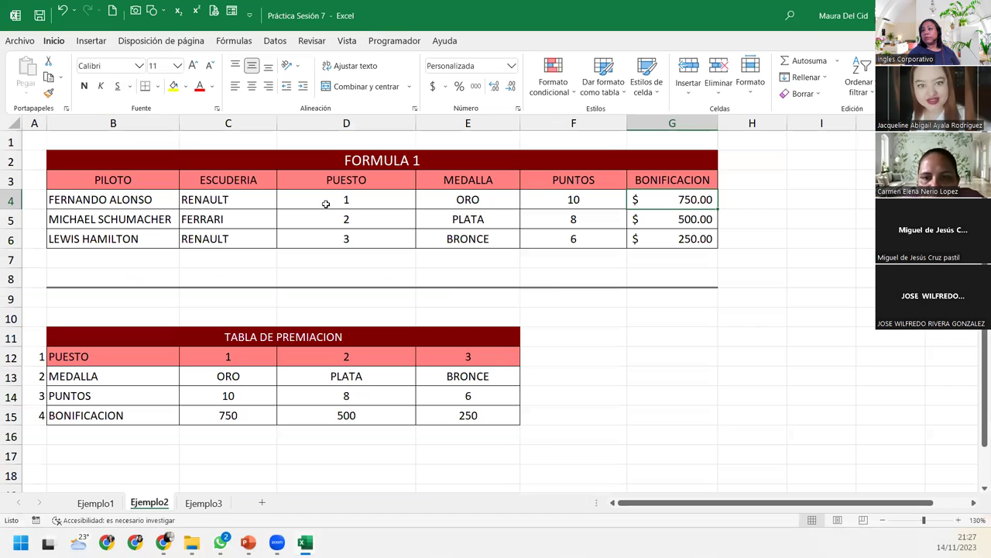
key(ctrl+w)
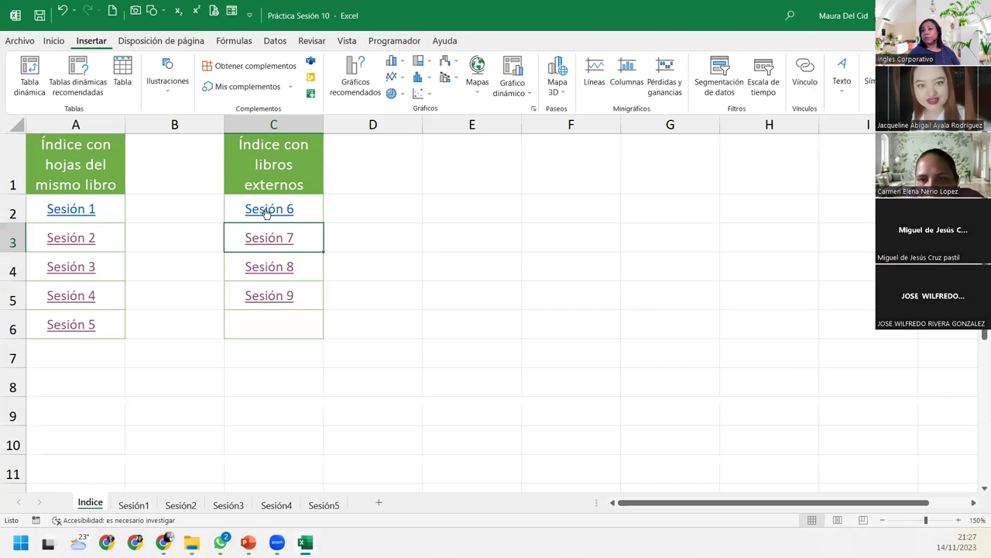
click(267, 208)
key(ctrl+w)
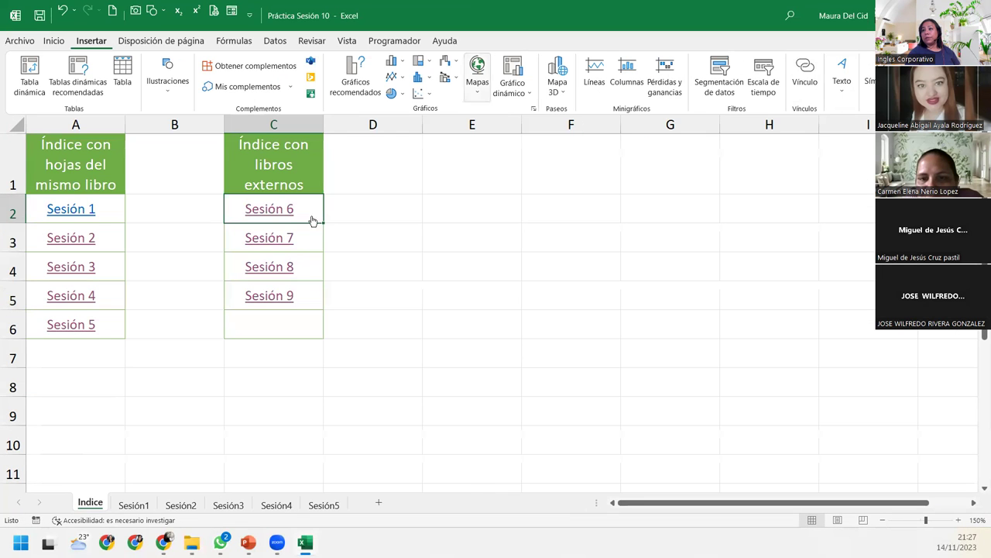
Test the Sesión 1 and Sesión 9 links, viewing the Ejemplo sheet, then return to Práctica Sesión 10
click(64, 213)
click(103, 503)
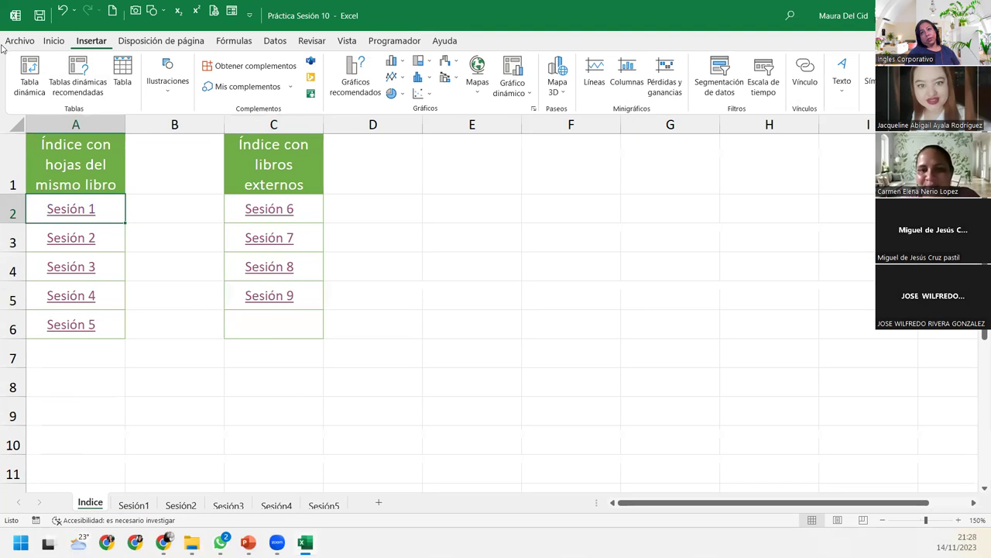
click(279, 298)
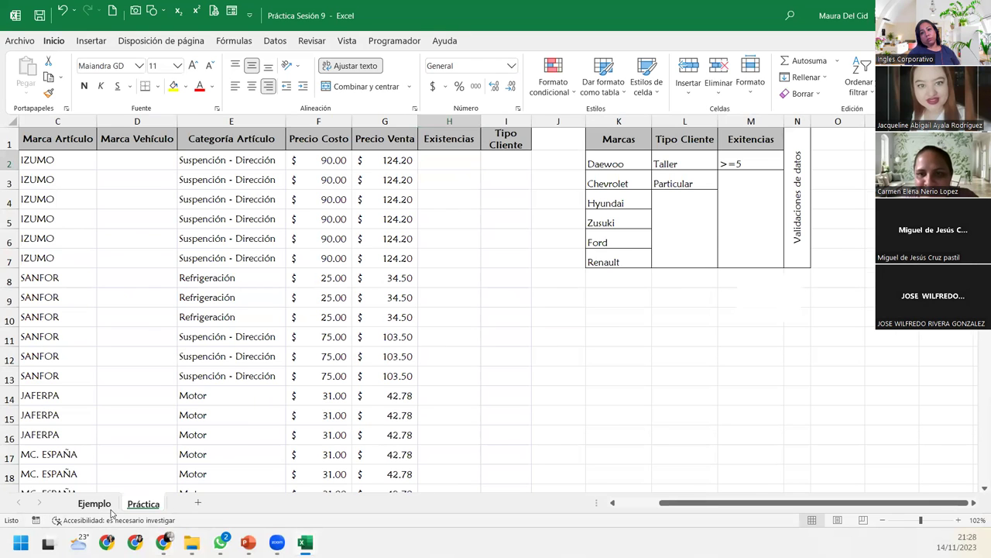
click(93, 502)
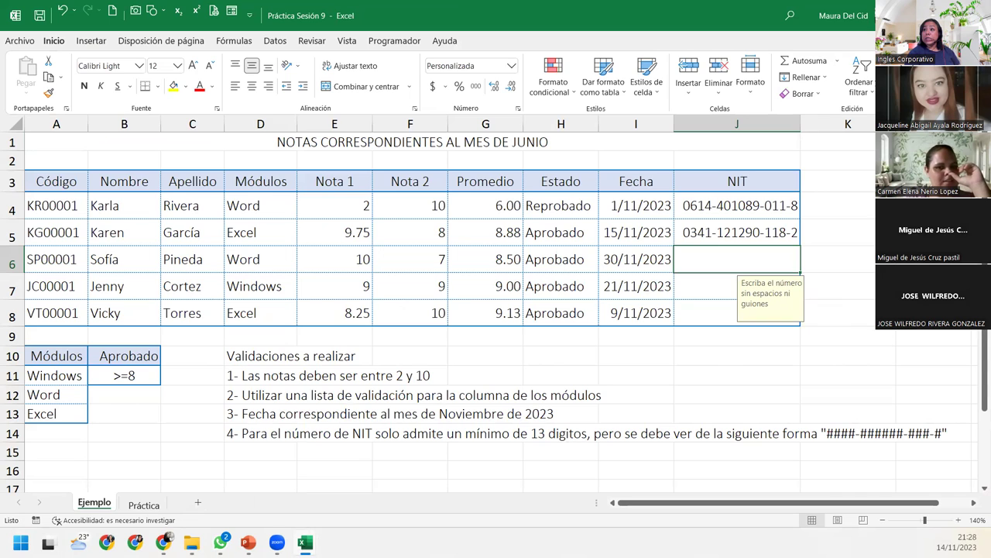
key(alt+Tab)
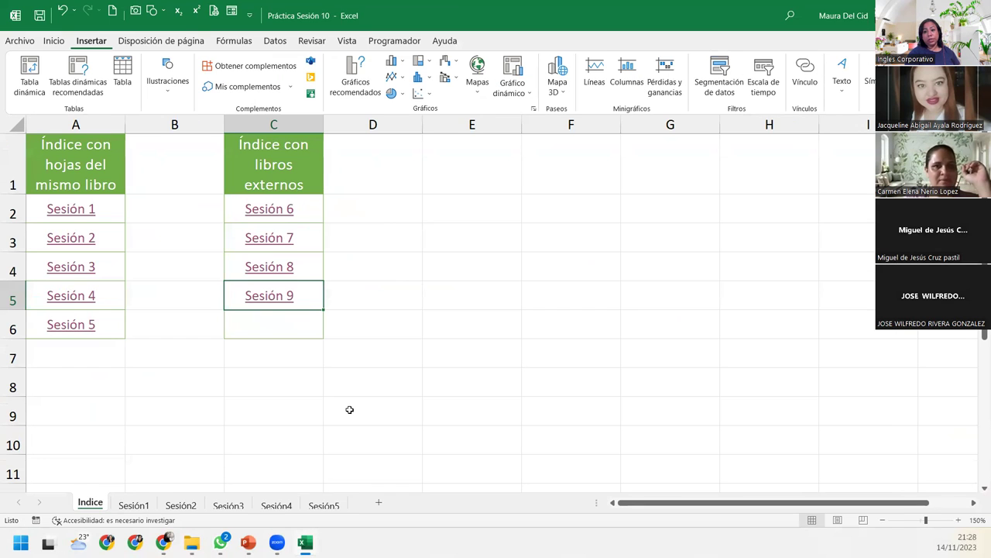
Save Práctica Sesión 10 with Guardar como into the EXI\9-10 folder
click(23, 40)
click(56, 206)
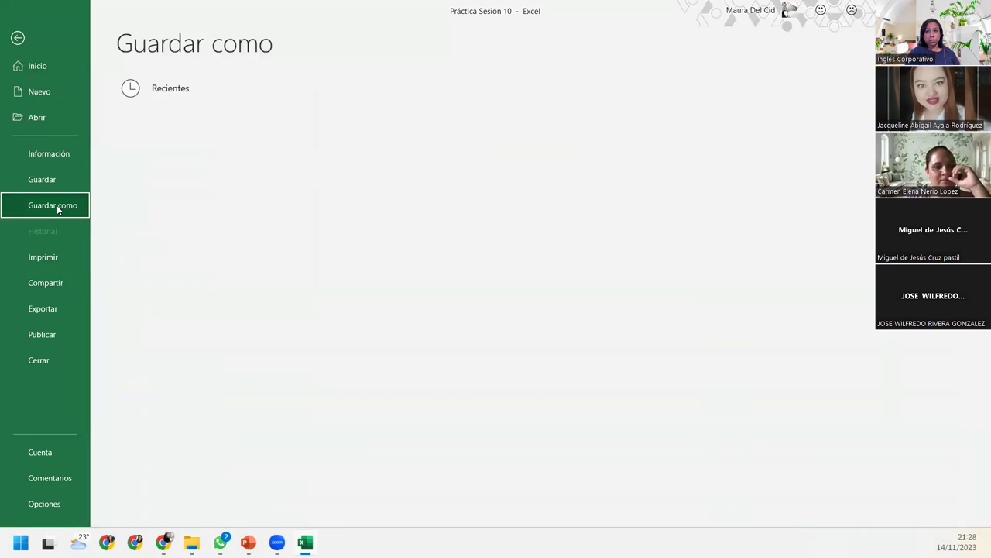
click(149, 253)
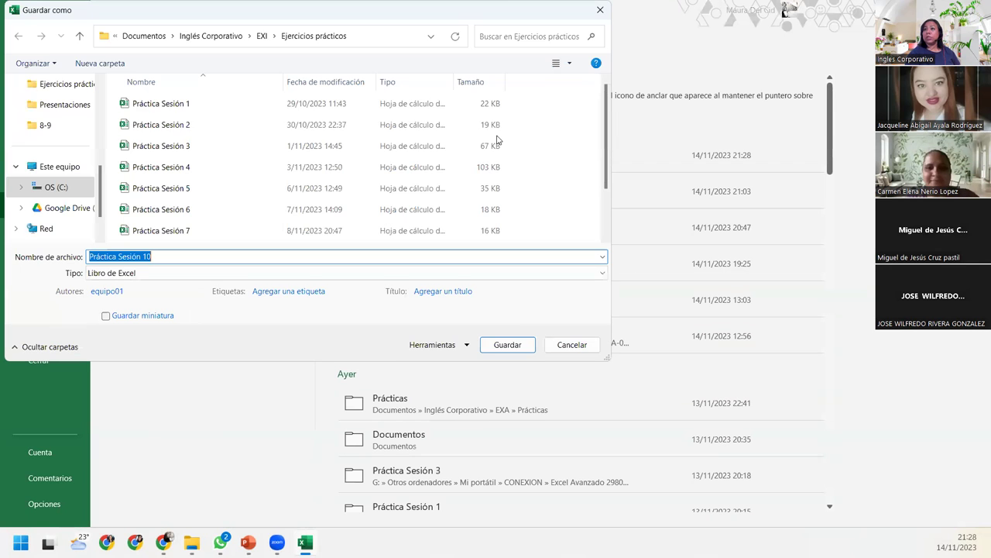
click(262, 35)
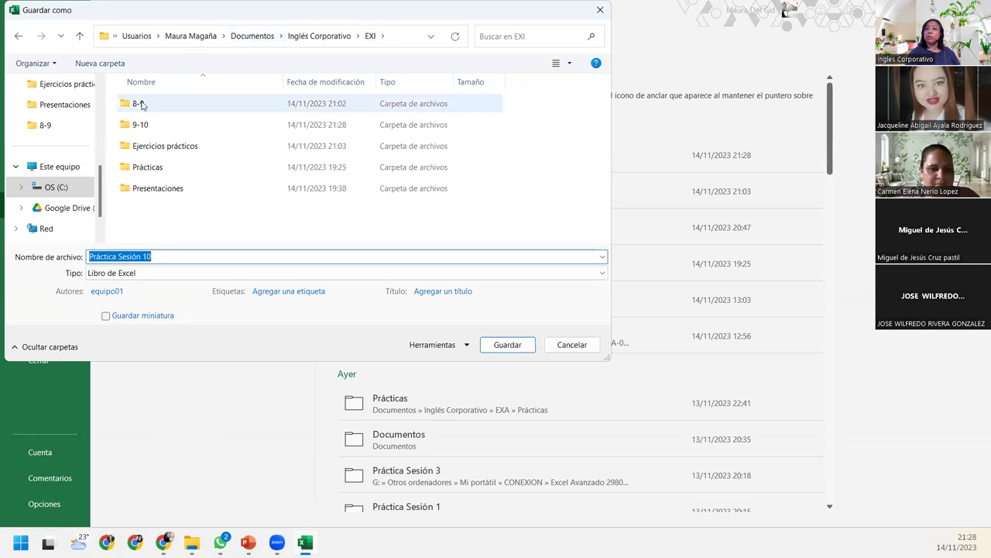
double_click(140, 124)
click(509, 346)
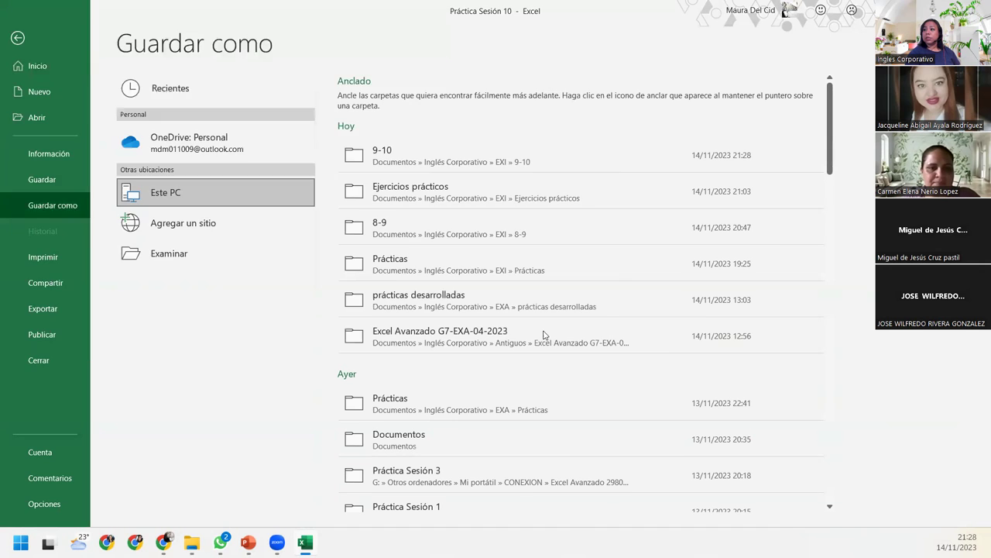
Copy C1's green header format to E1 and enter 'Enlace a un sitio web' there
click(309, 364)
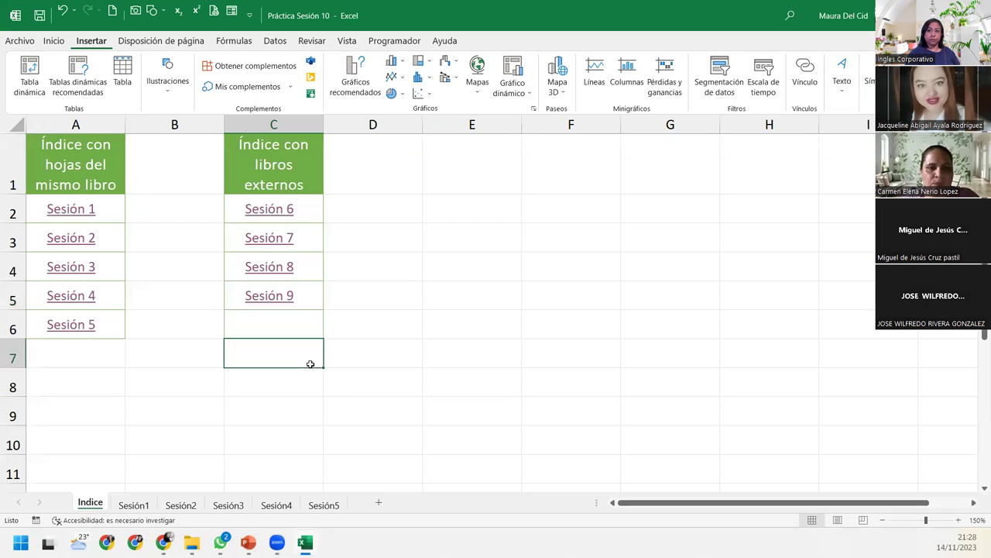
click(289, 166)
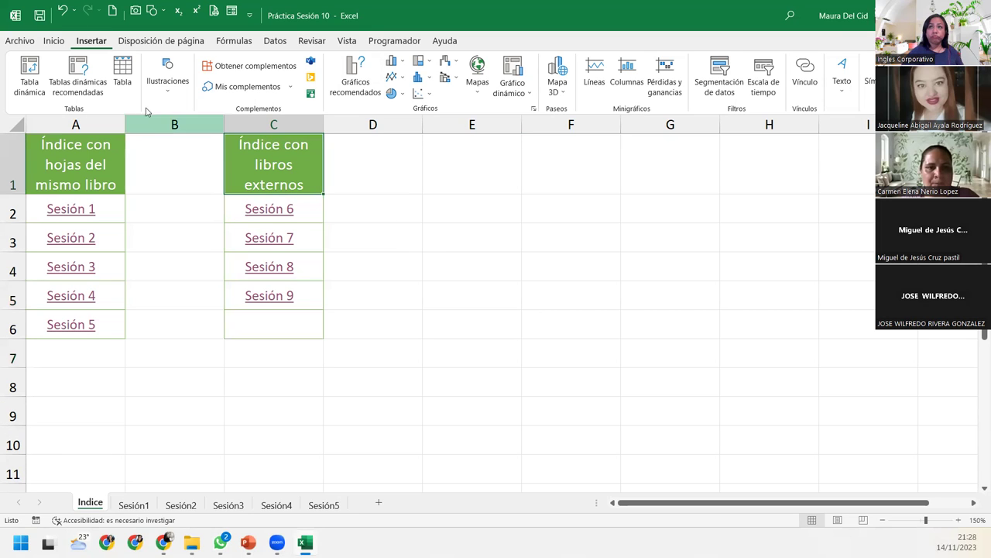
click(53, 40)
click(48, 91)
click(466, 159)
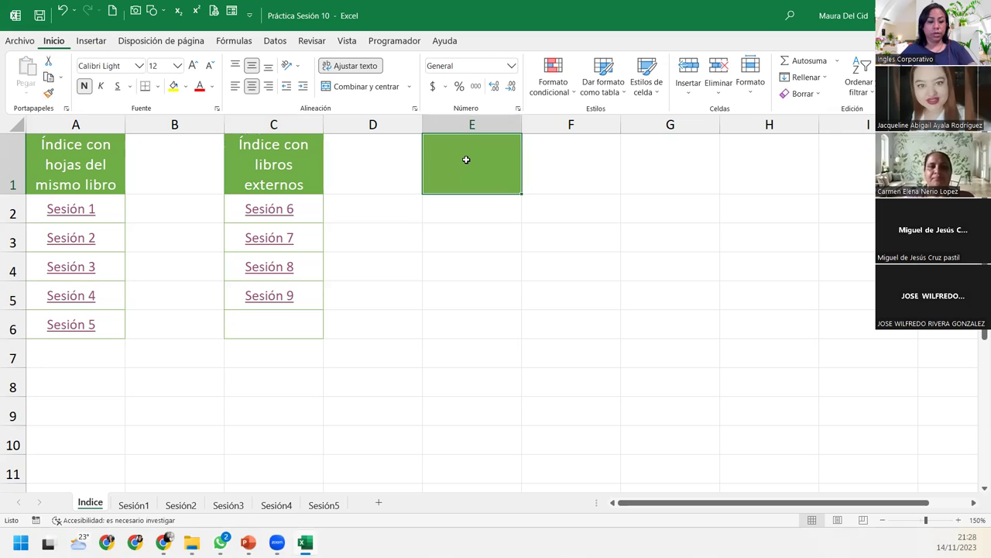
text(Enlace a un sitio web)
key(Return)
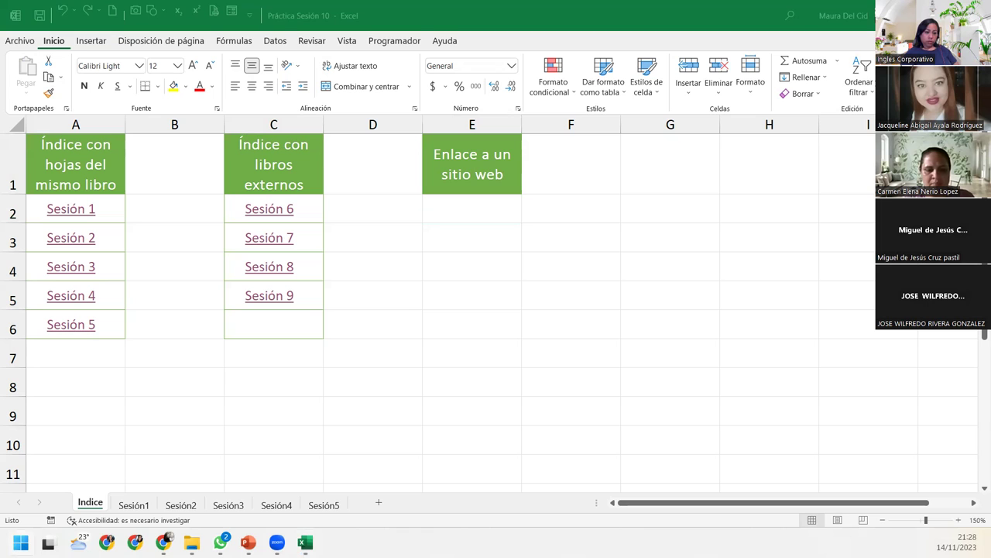
Copy the Inglés Corporativo dashboard URL from Chrome's address bar, then return to Excel
key(alt+Tab)
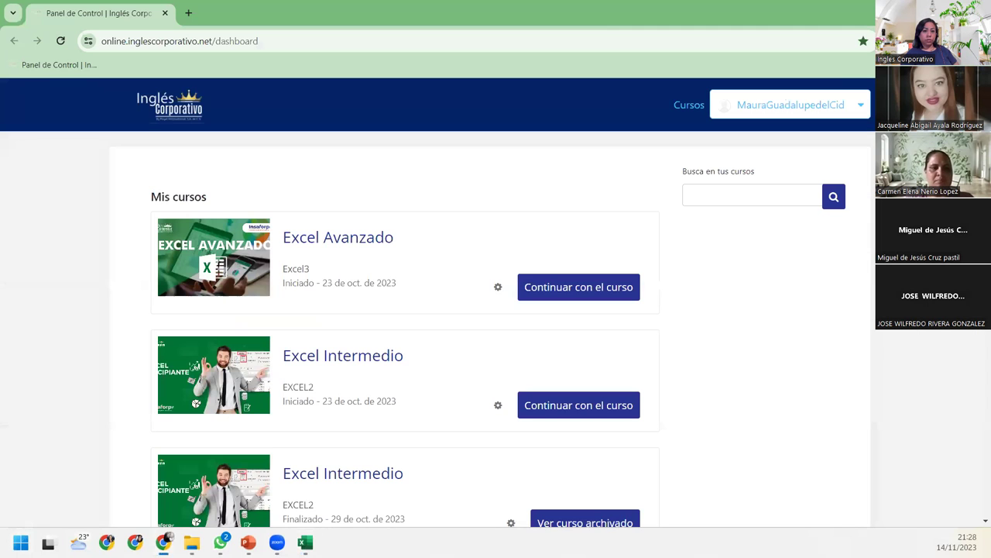
drag(573, 14, 585, 49)
double_click(586, 49)
click(185, 46)
right_click(185, 43)
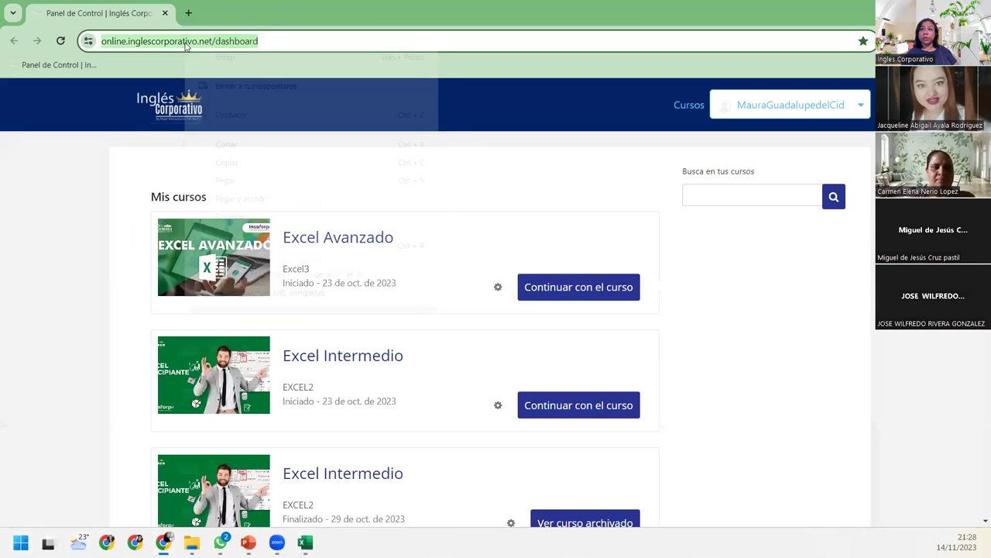
click(250, 163)
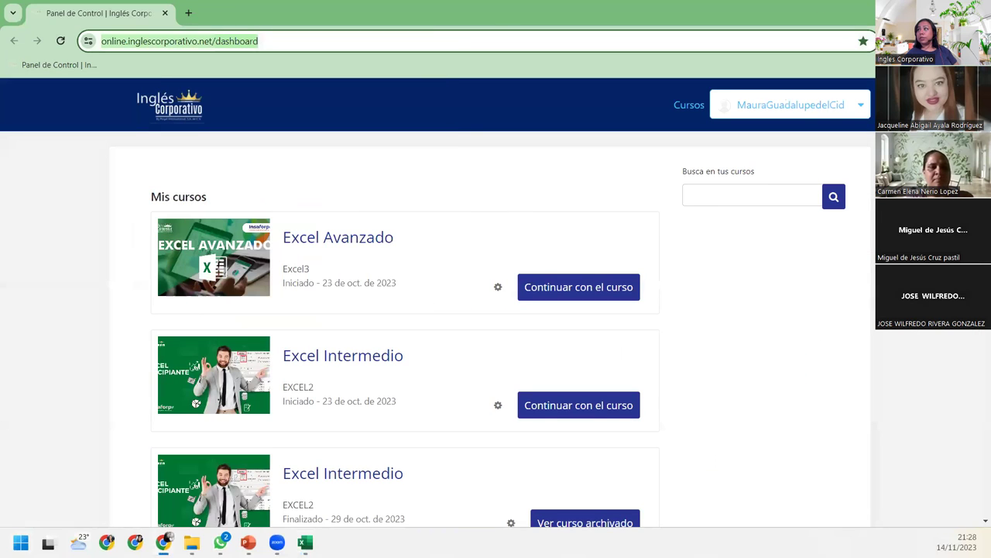
key(alt+Tab)
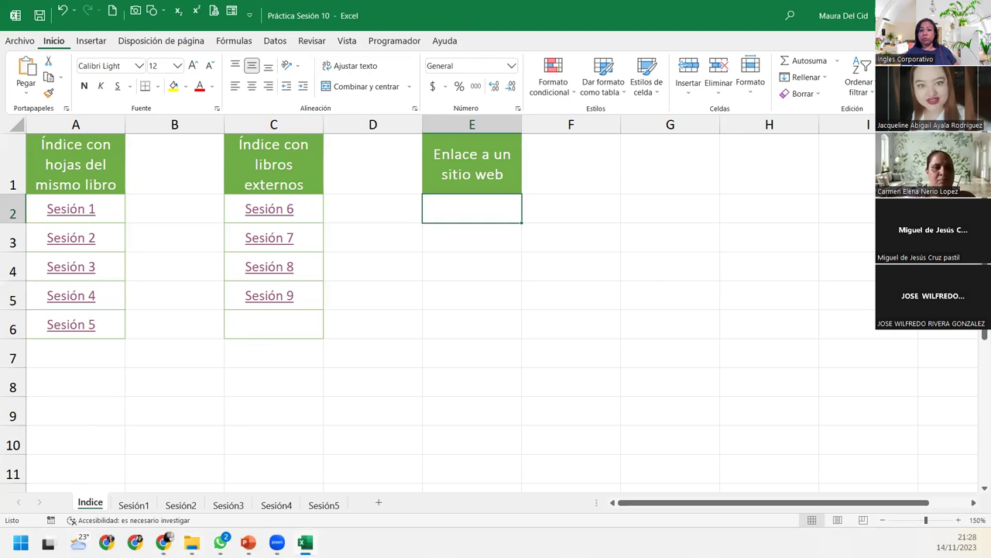
key(alt+Tab)
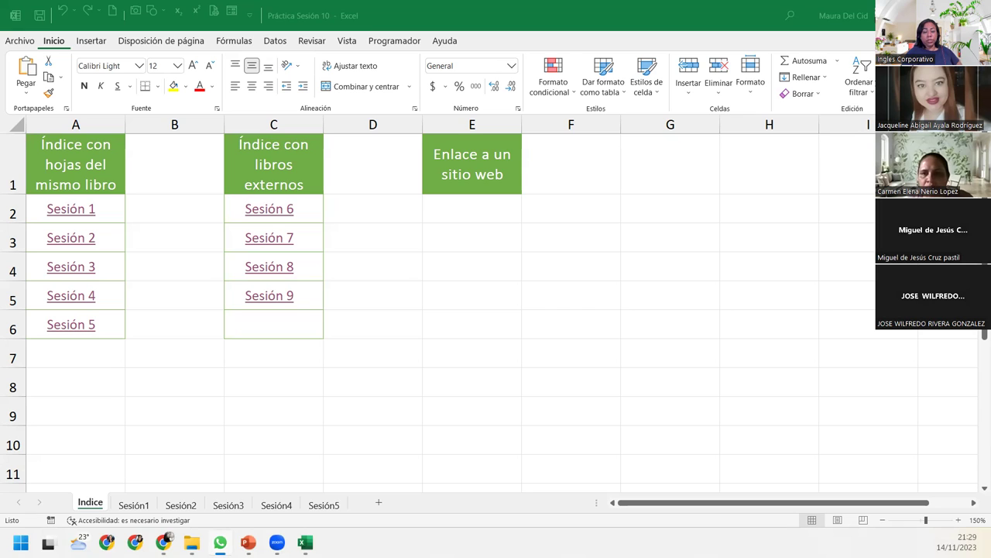
click(471, 208)
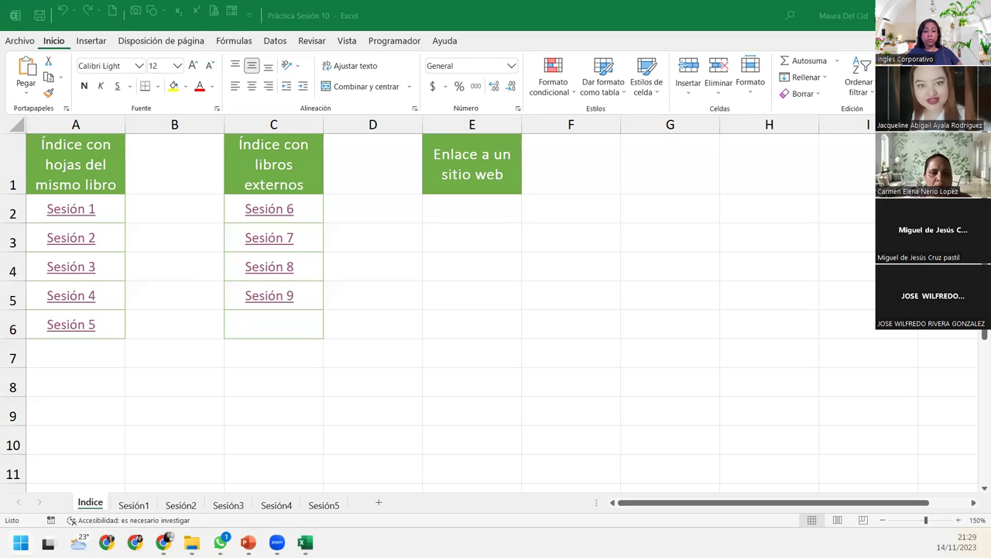
click(392, 287)
click(530, 183)
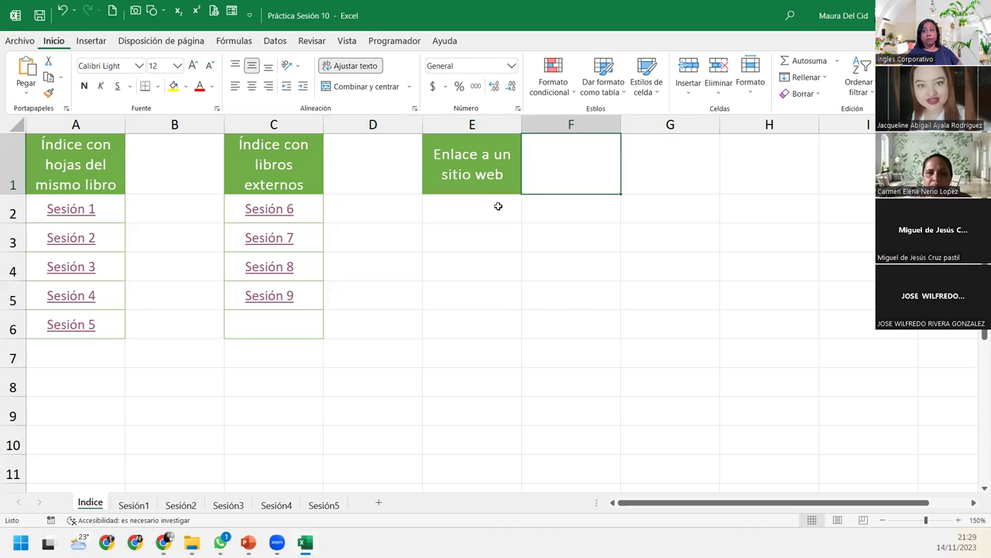
click(498, 206)
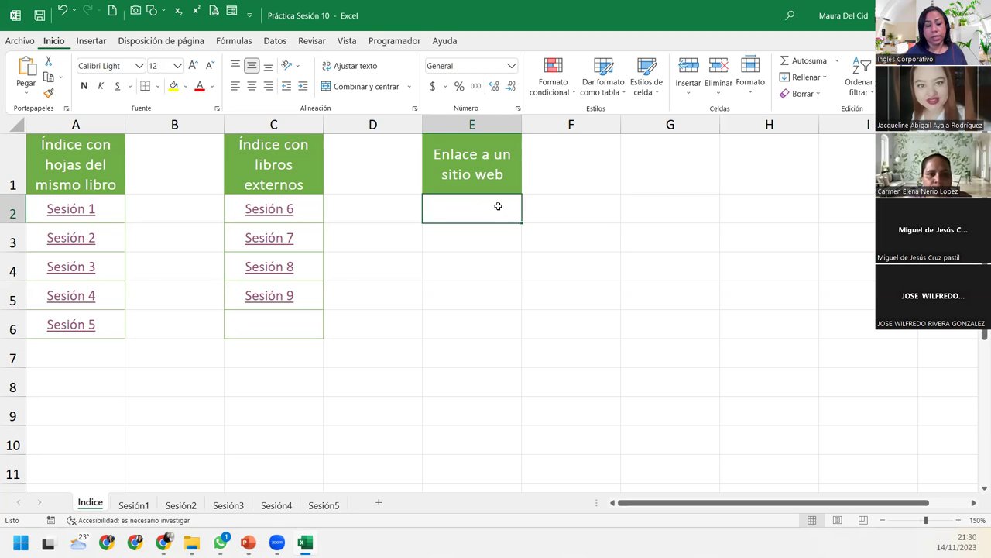
Enter 'Inglés Corporativo' in E2 and widen column E to fit the text
text(INglés Corporativo)
key(Return)
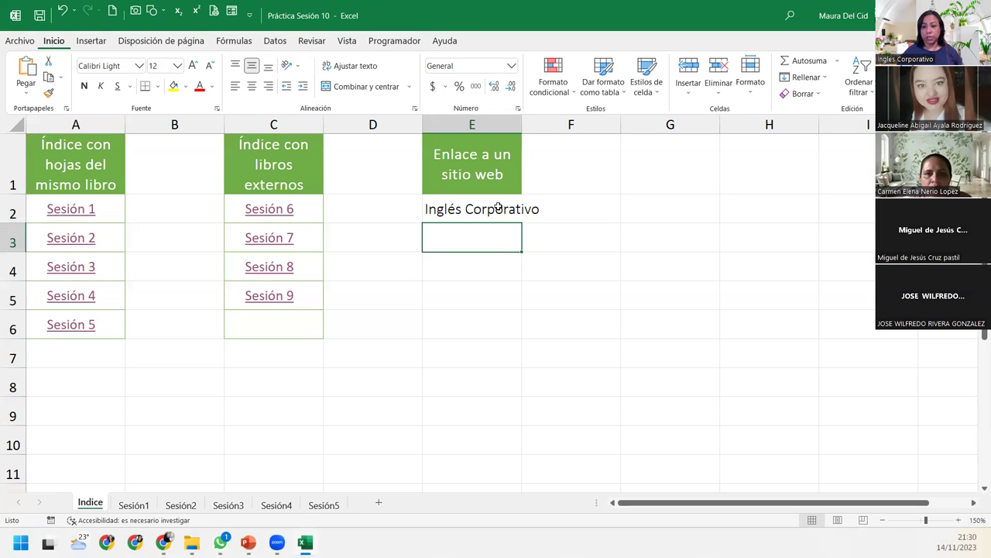
click(528, 122)
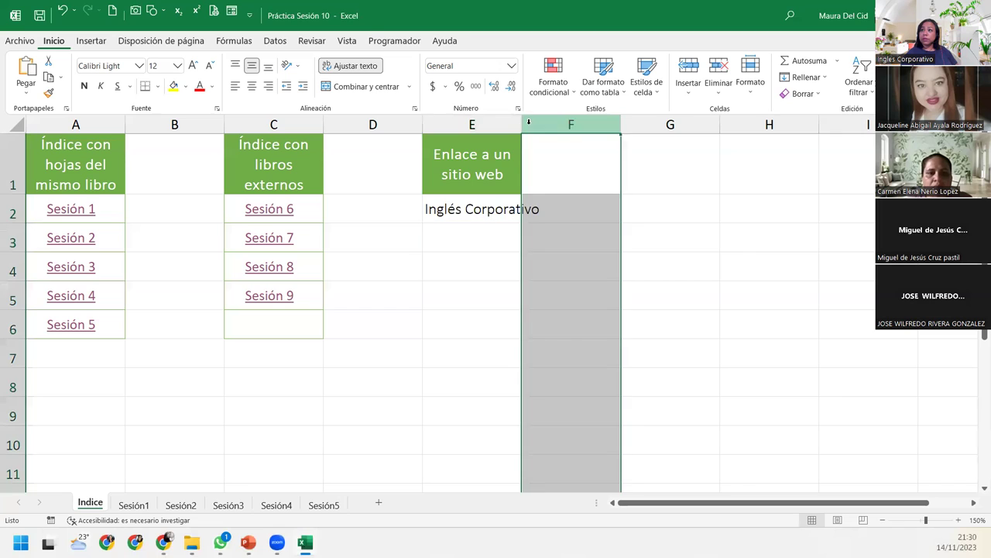
drag(528, 121, 550, 122)
click(512, 212)
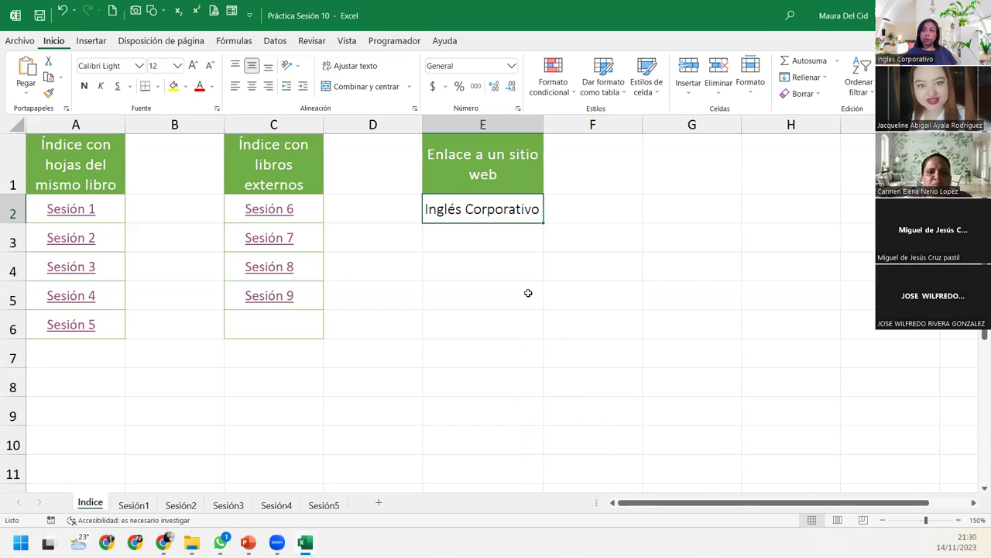
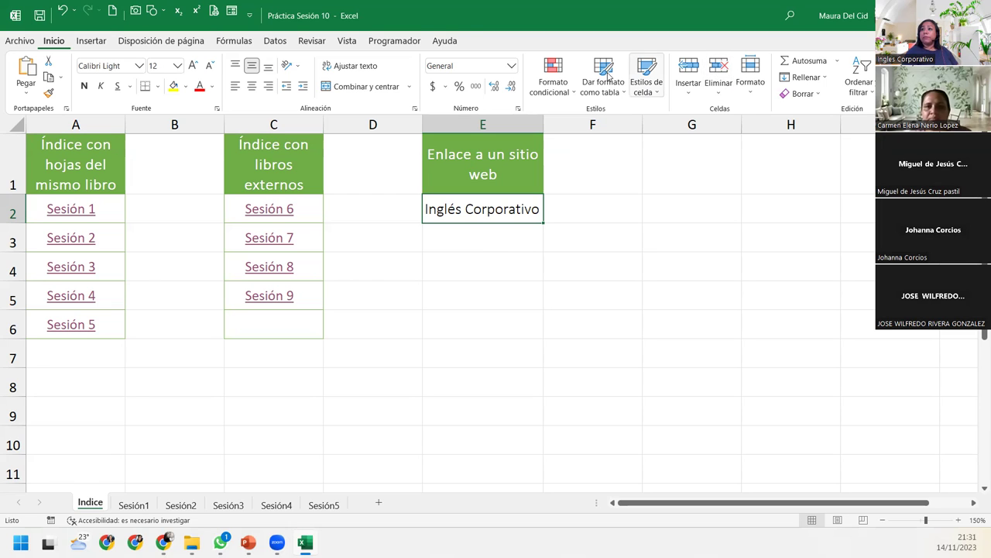
click(97, 41)
click(813, 69)
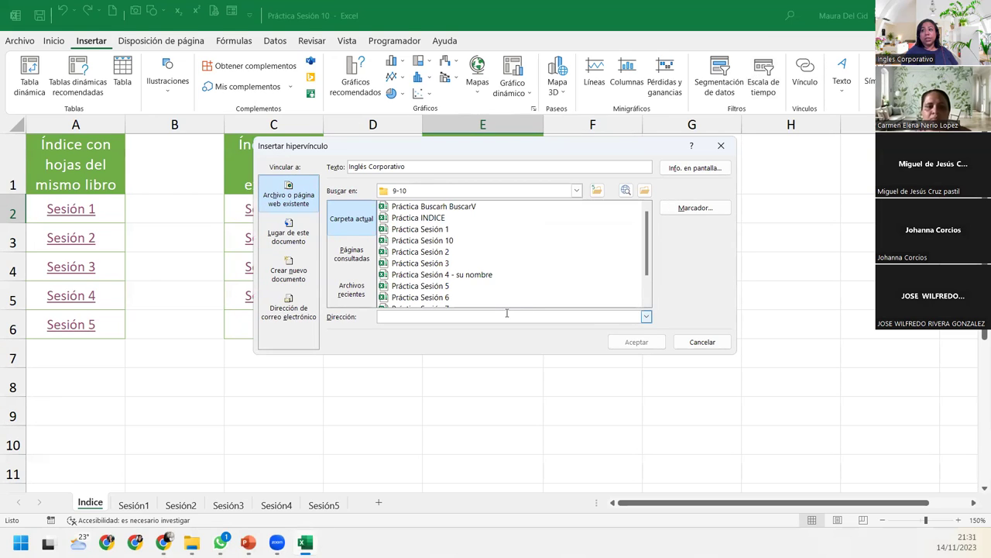
text(https://online.inglescorporativo.net/dashboard)
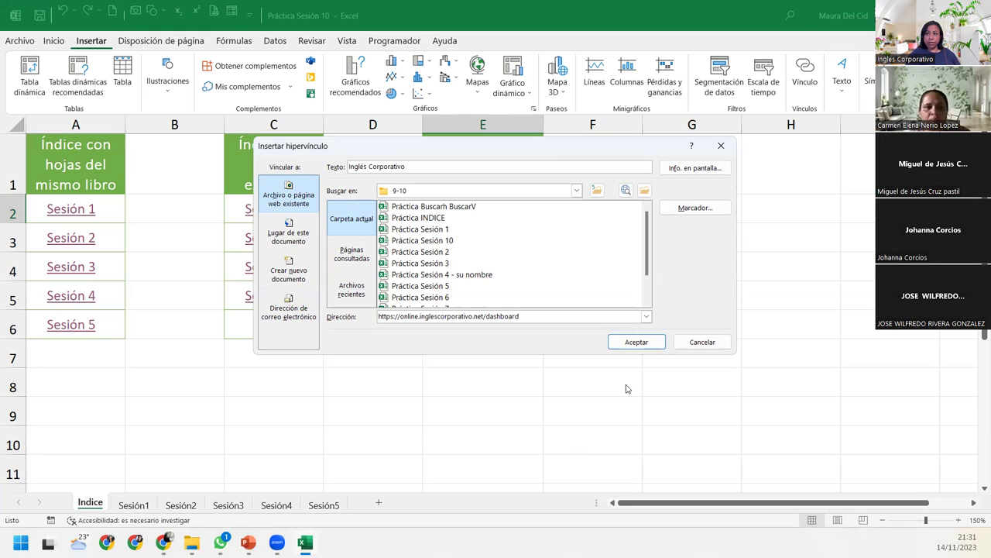
click(648, 343)
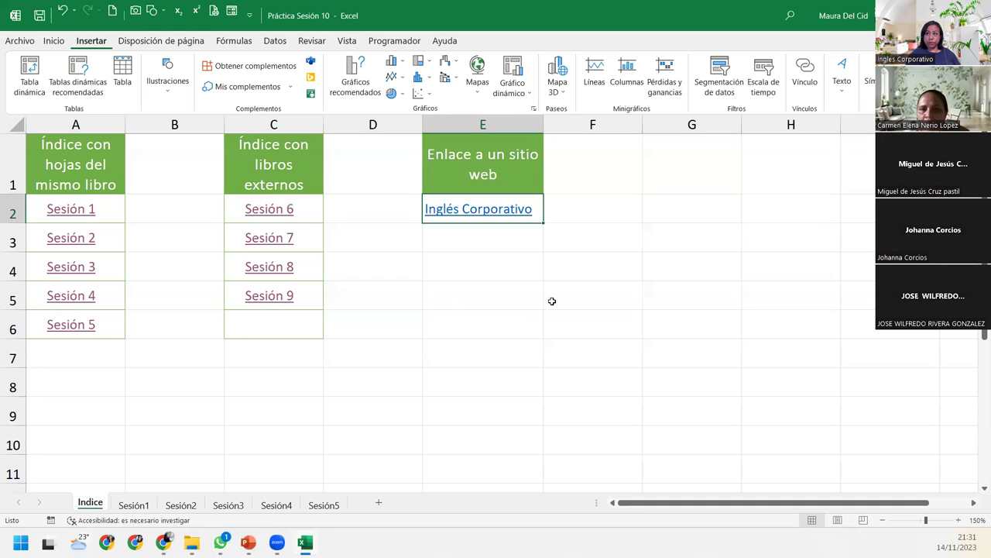
click(482, 203)
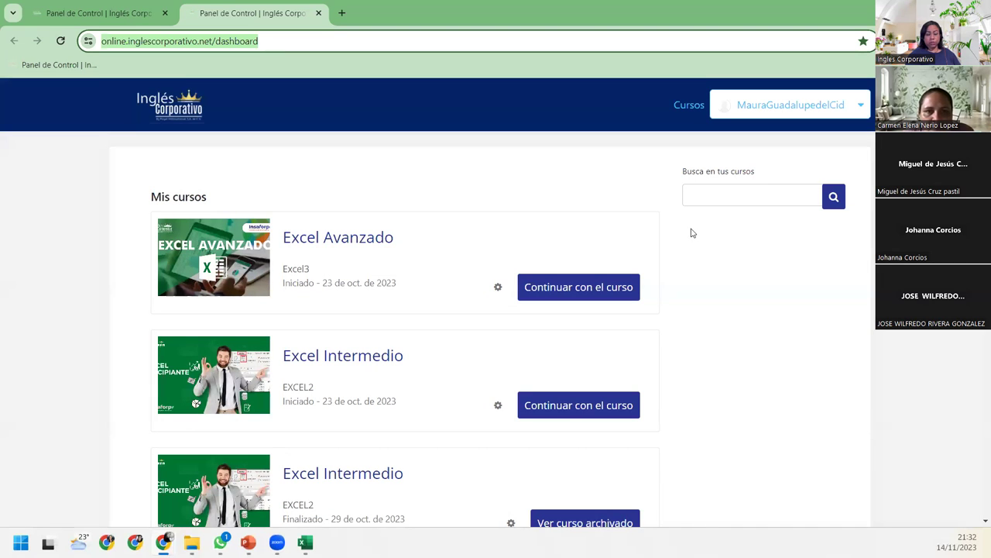
key(alt+Tab)
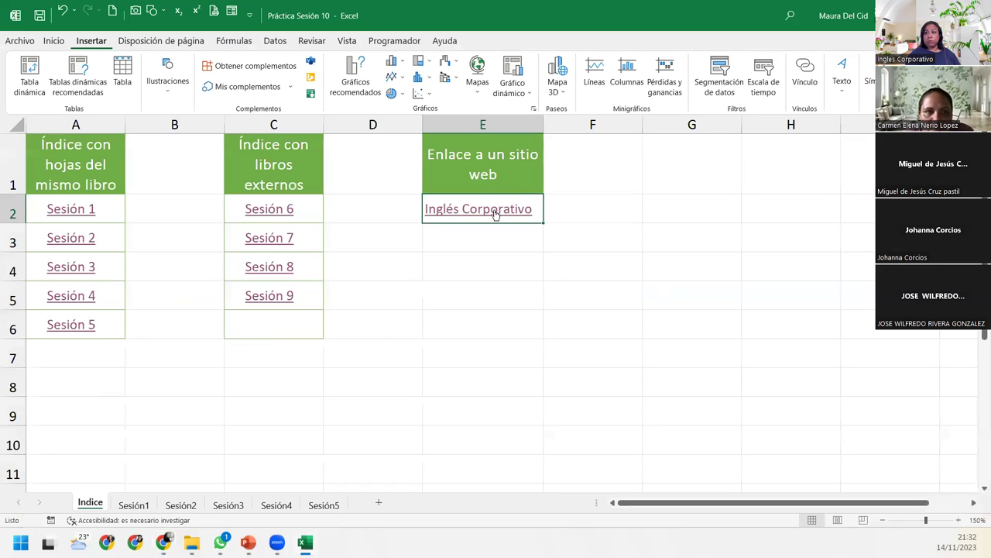
right_click(474, 210)
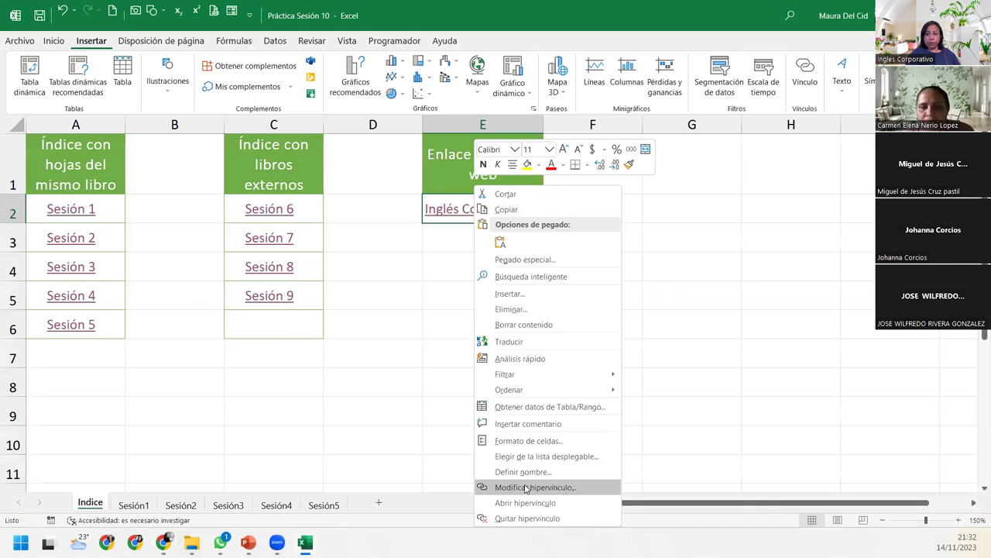
click(526, 487)
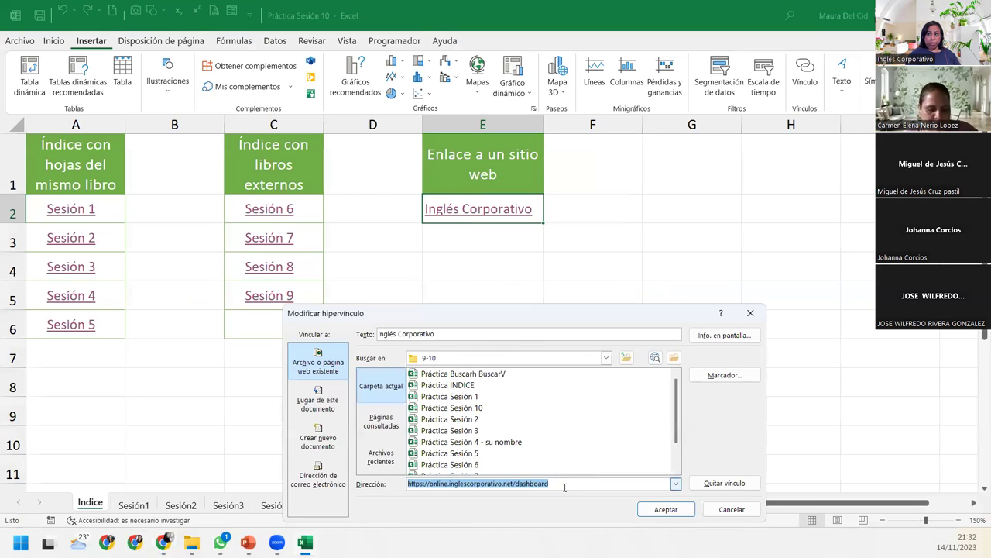
click(430, 484)
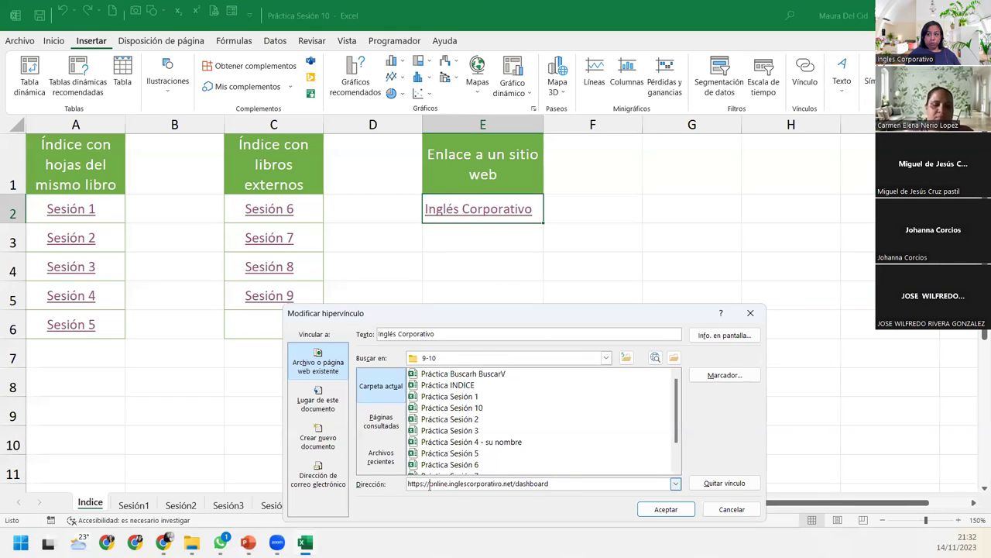
drag(430, 484, 584, 486)
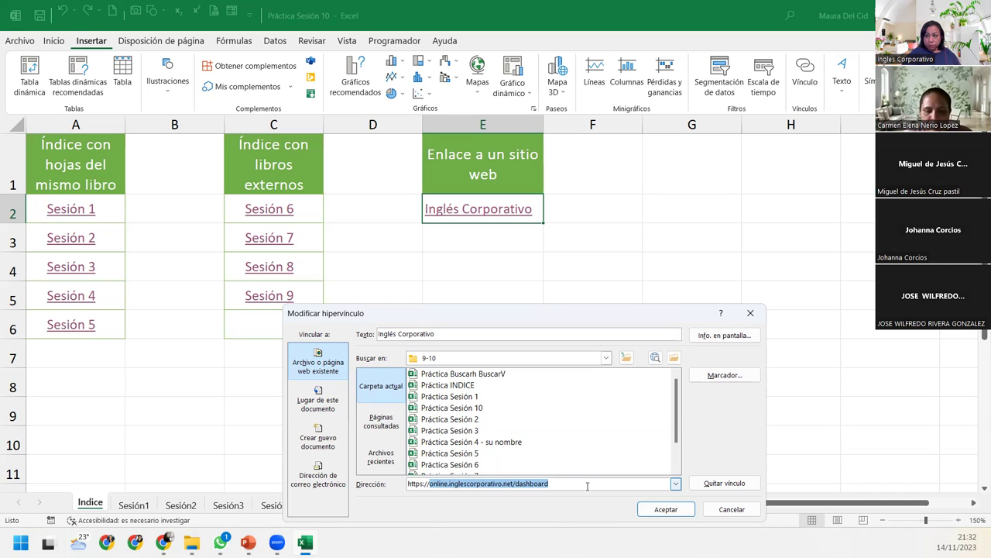
text(gmail.com)
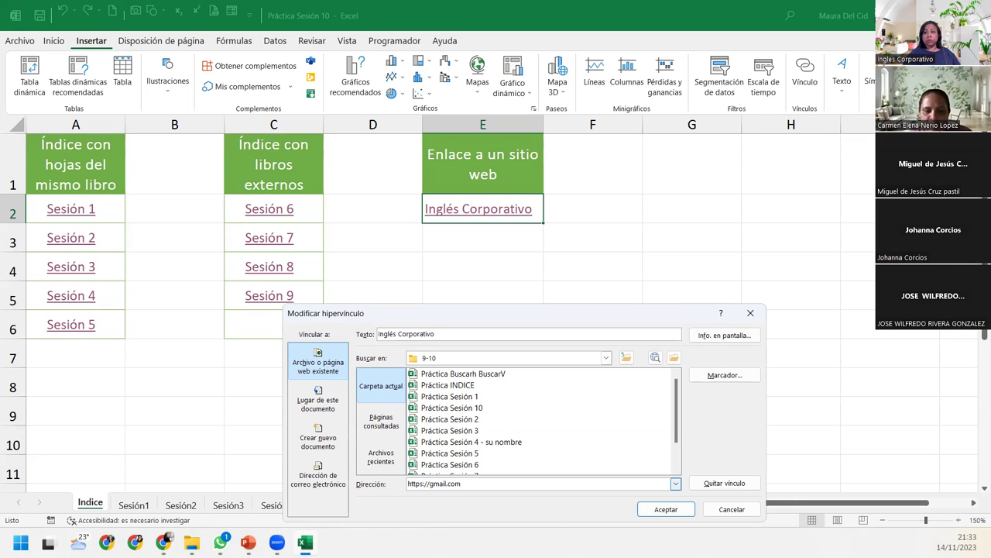
click(659, 509)
click(475, 212)
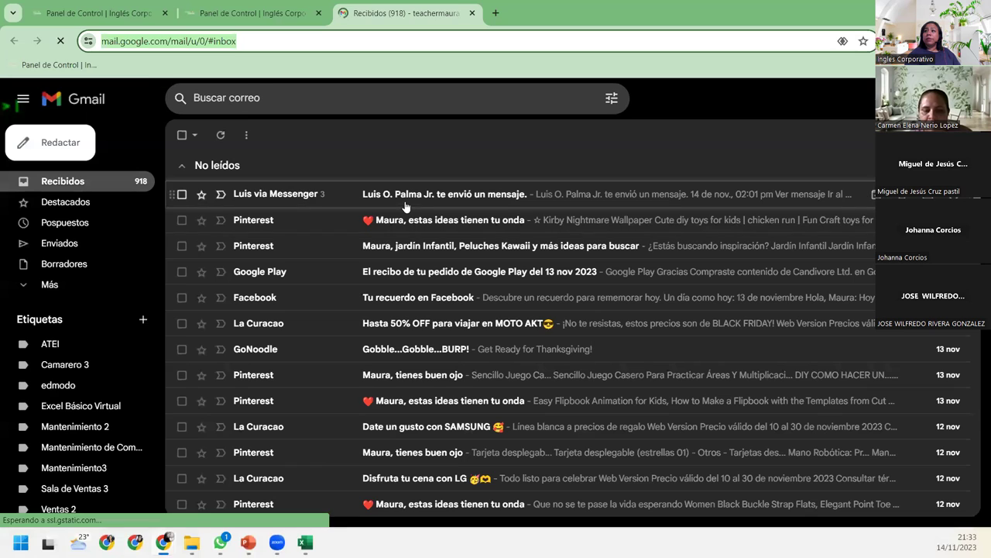
click(279, 8)
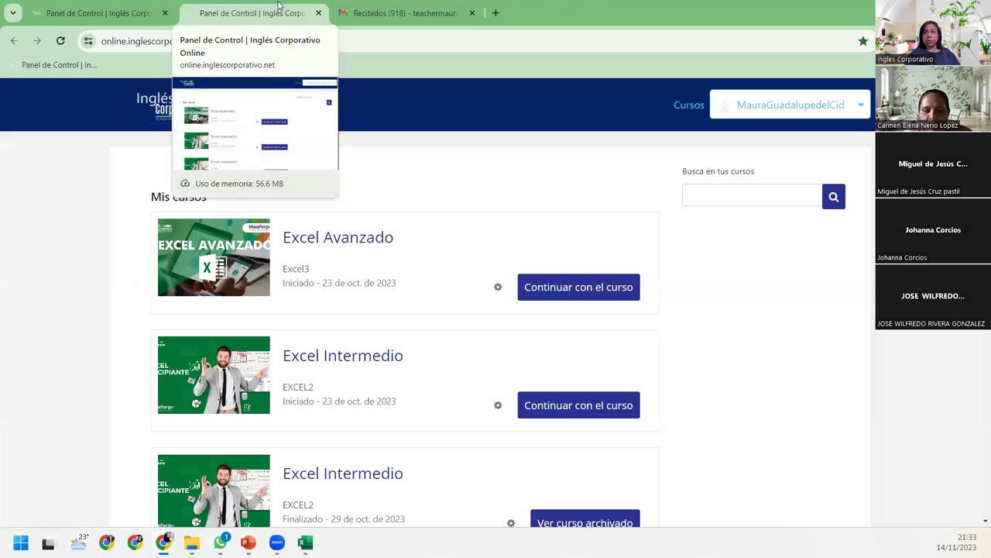
key(alt+Tab)
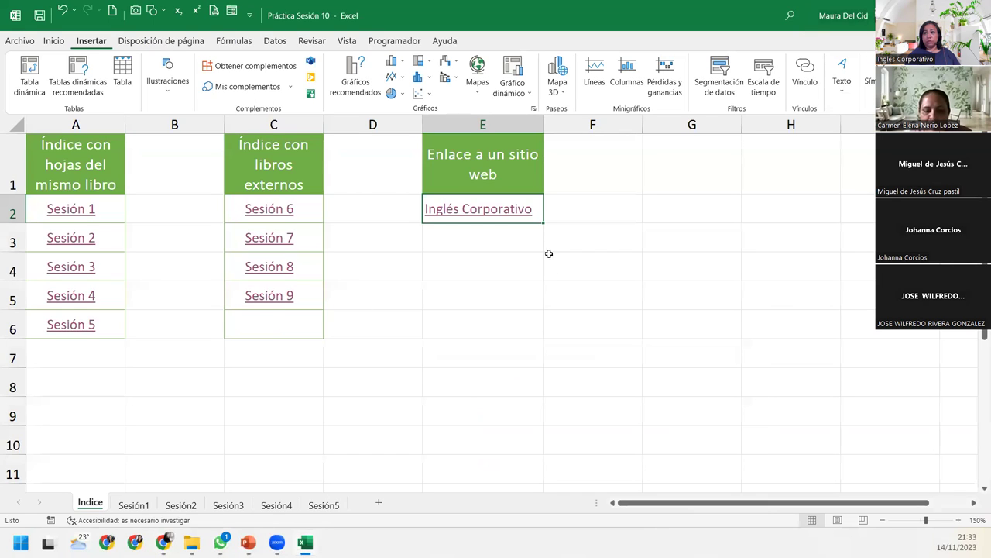
Restore the E2 hyperlink to the online.inglescorporativo.net dashboard address
right_click(515, 221)
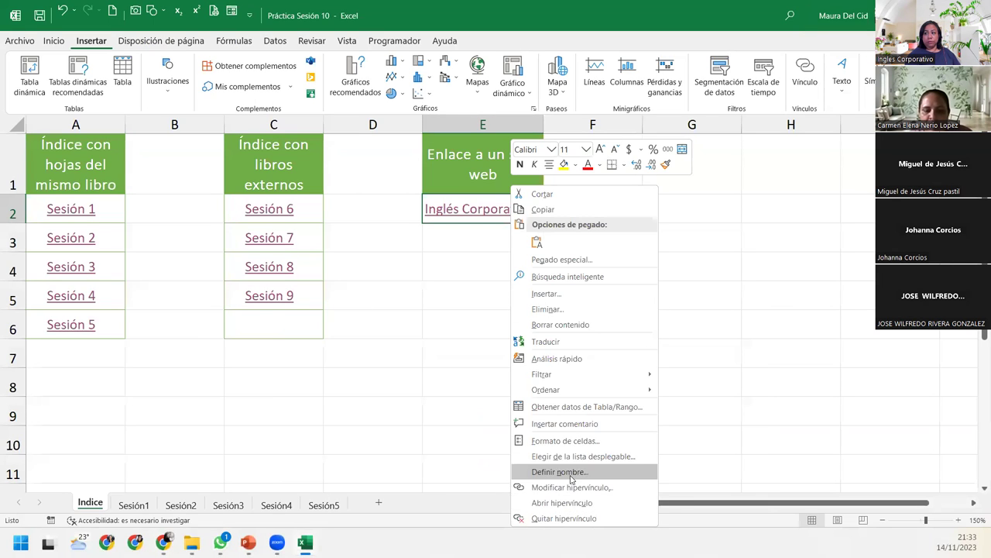
click(564, 486)
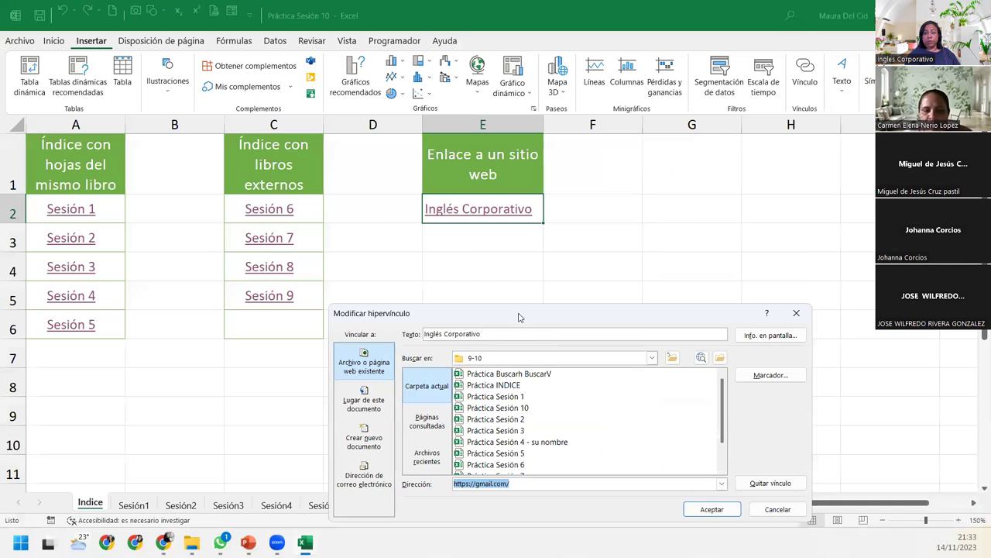
drag(521, 314, 395, 148)
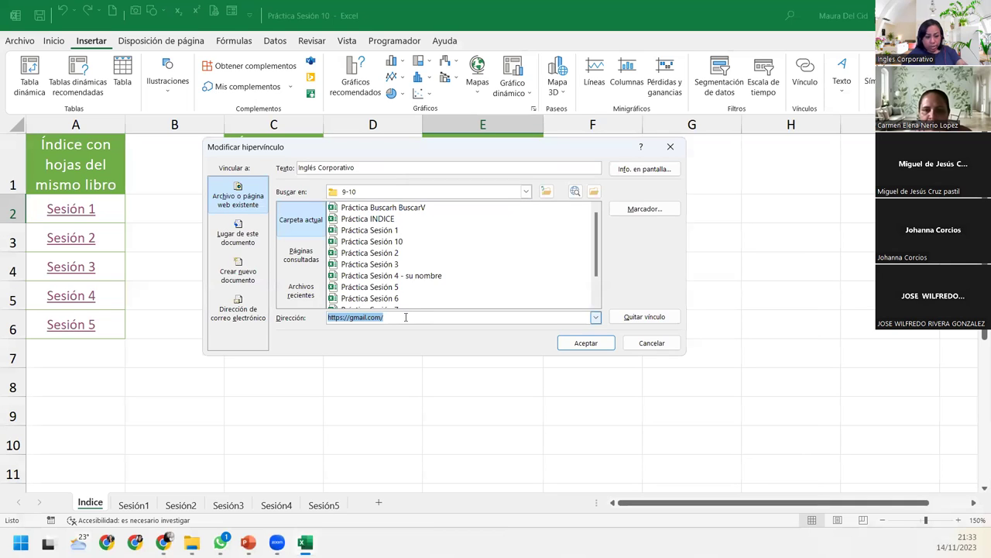
text(https://online.inglescorporativo.net/dashboard)
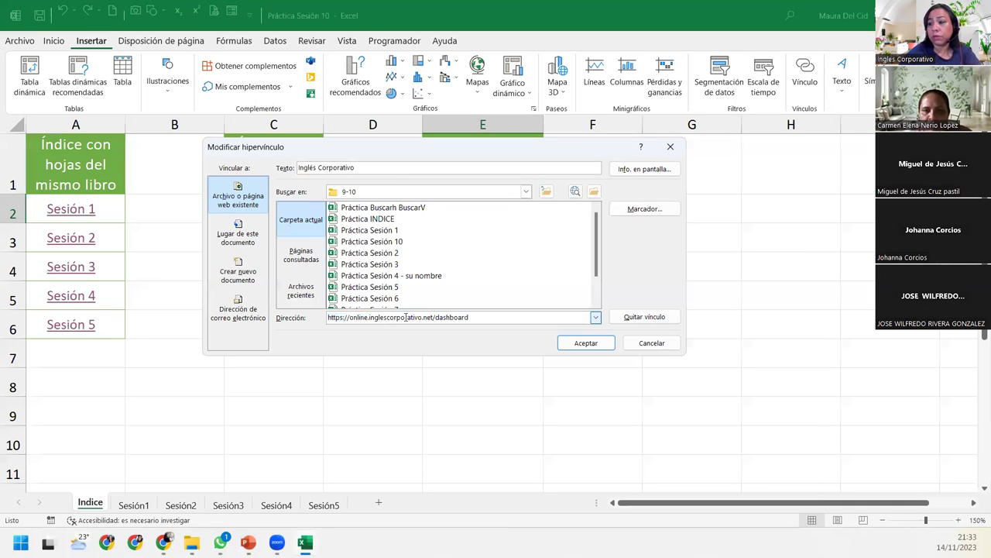
key(Return)
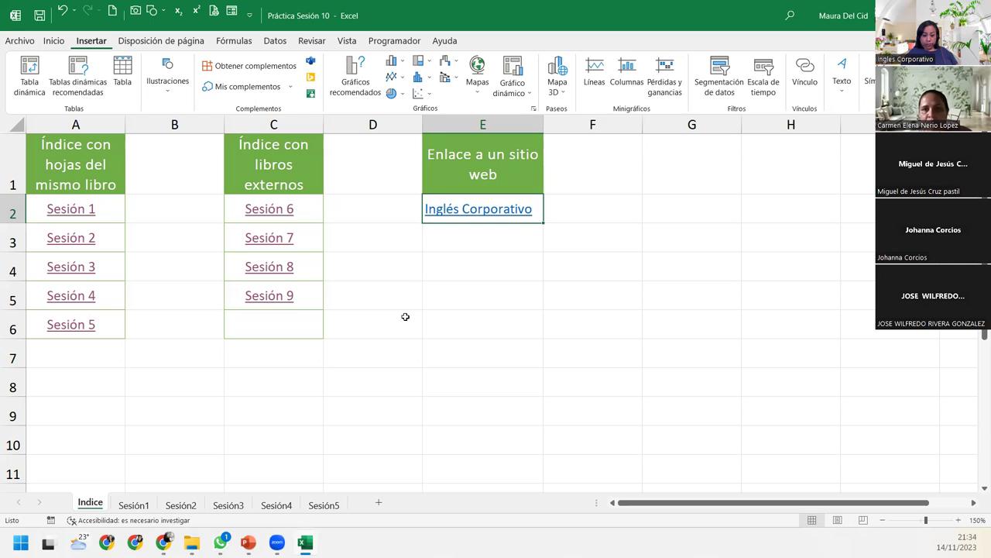
click(405, 317)
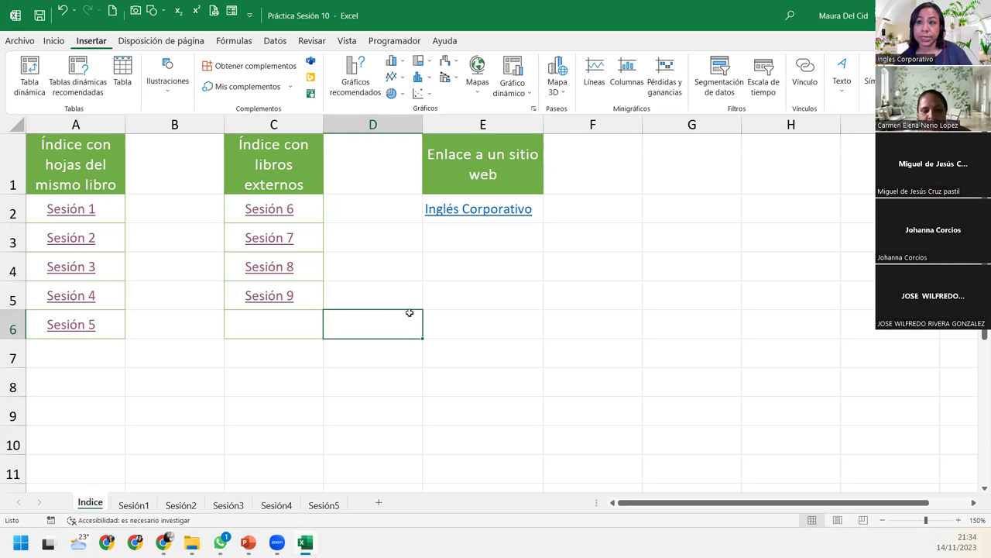
Insert a new sheet after Indice and name it Índice con formas
click(379, 501)
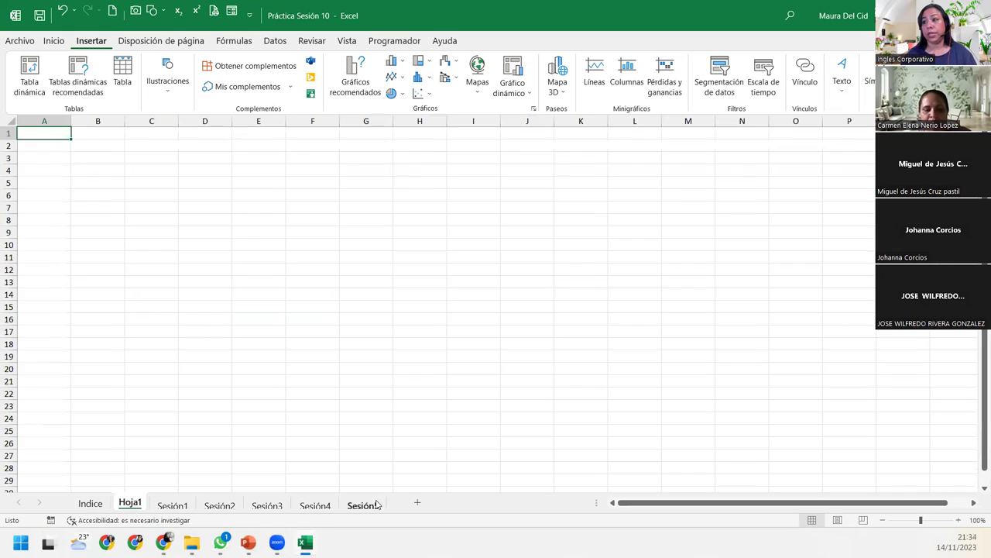
double_click(129, 504)
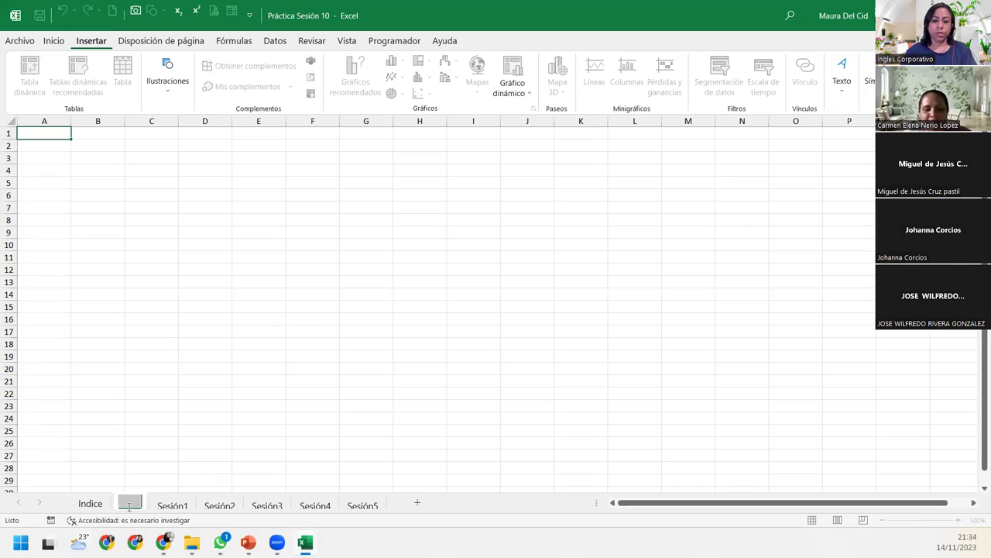
text(Sesión10)
text(mas)
key(Return)
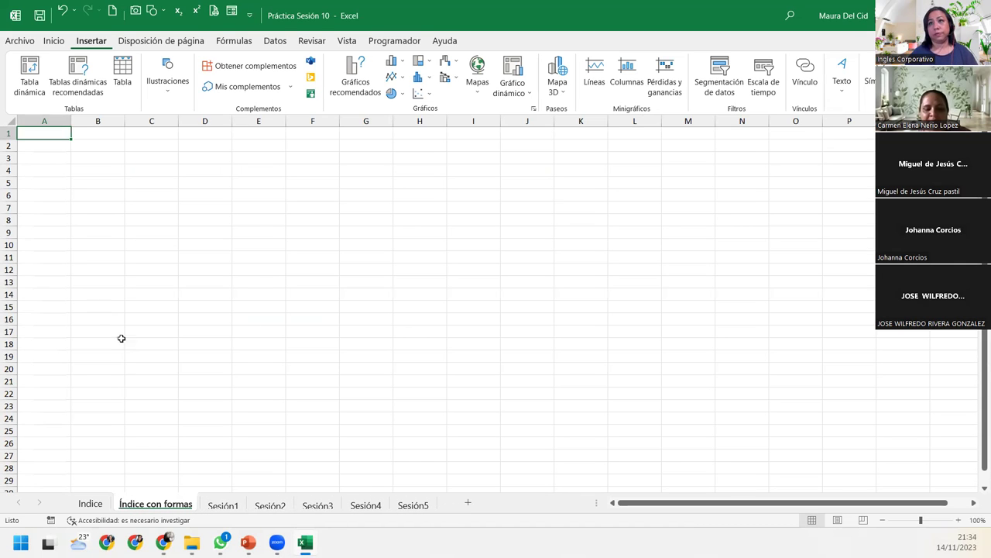
Show the formula bar from the Vista tab and select cell D2
click(98, 294)
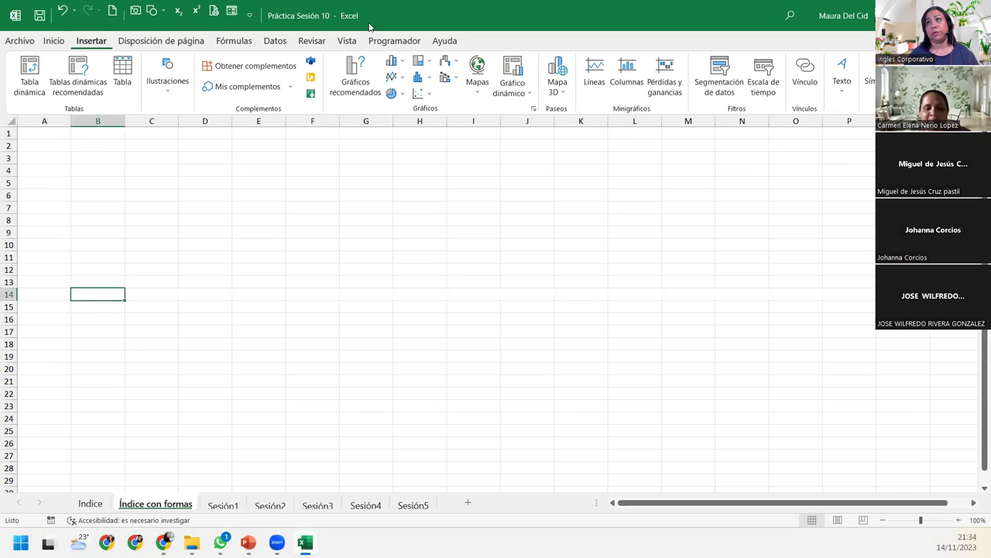
click(347, 40)
click(270, 67)
click(226, 171)
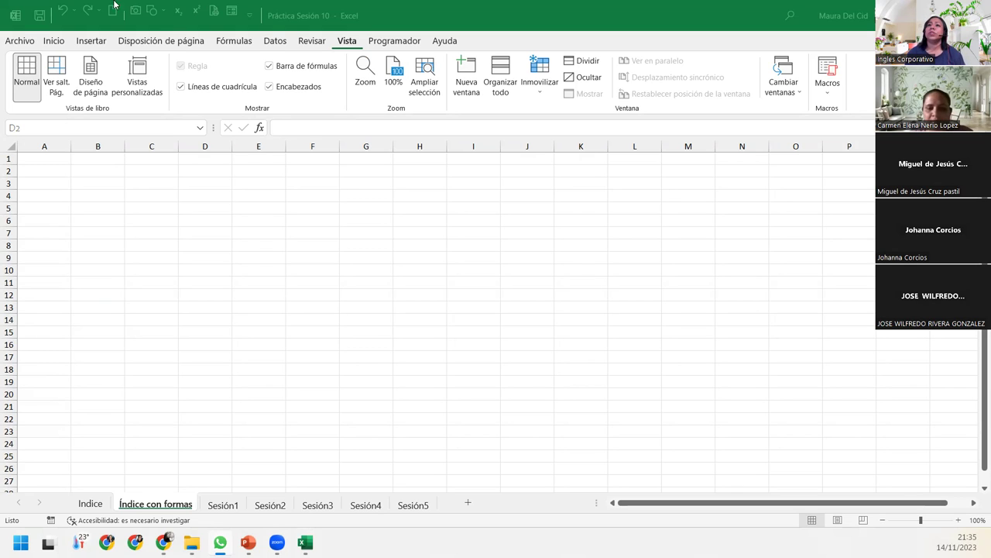
Select the whole sheet and apply a wider column width to all columns
click(13, 142)
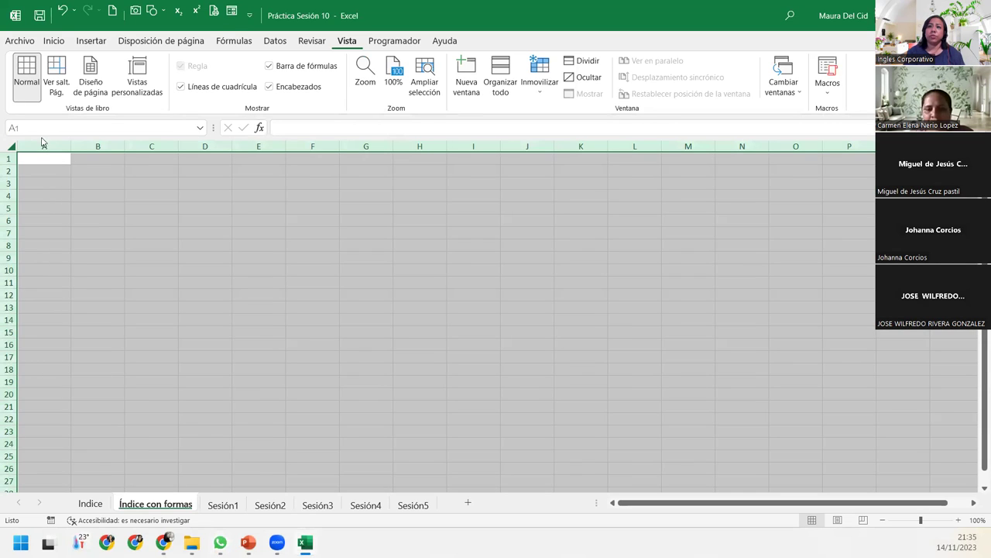
right_click(145, 142)
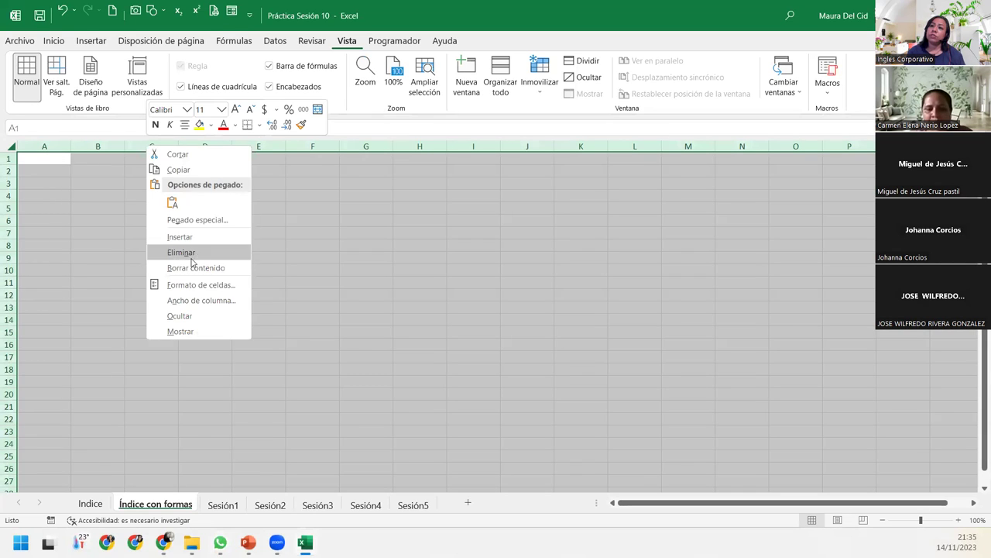
click(195, 299)
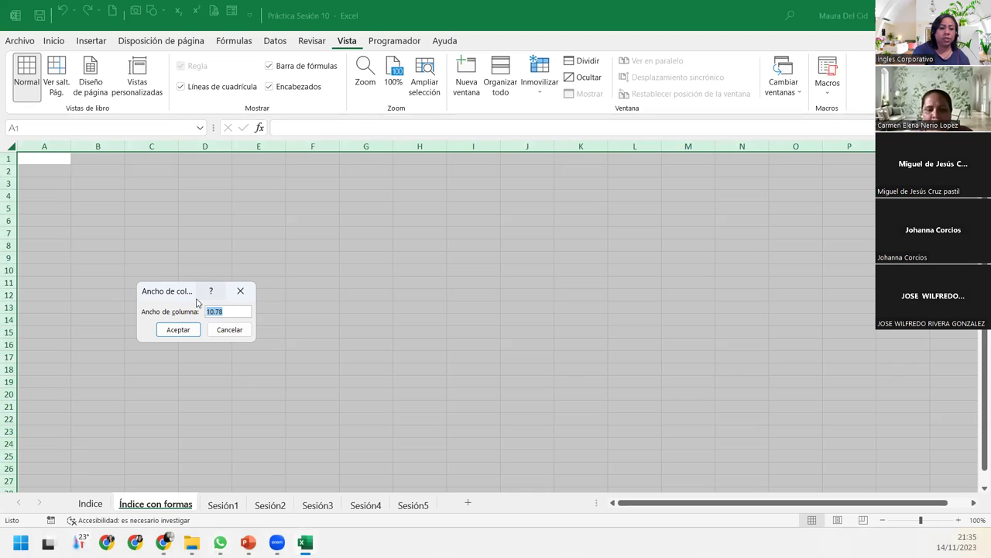
key(Return)
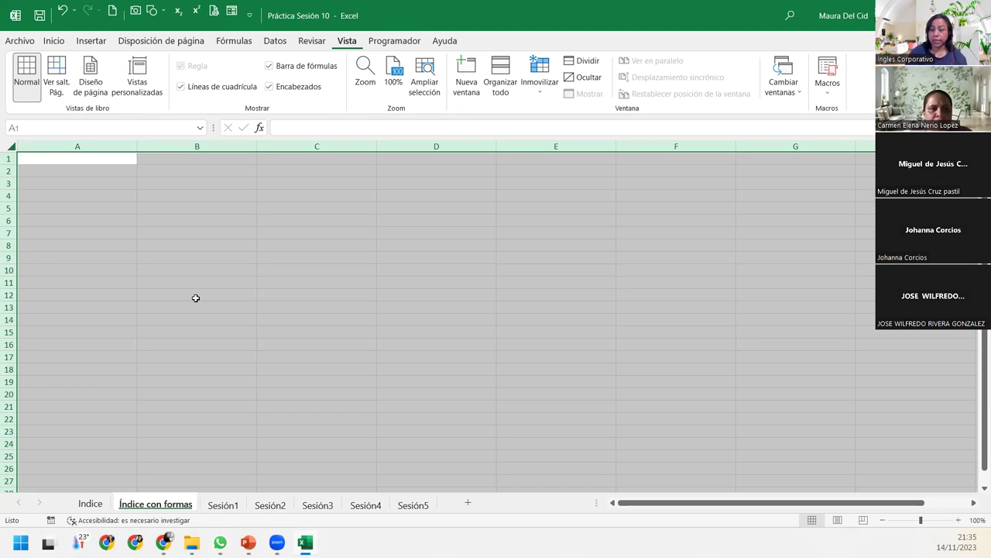
Set the height of every row to 50
right_click(8, 232)
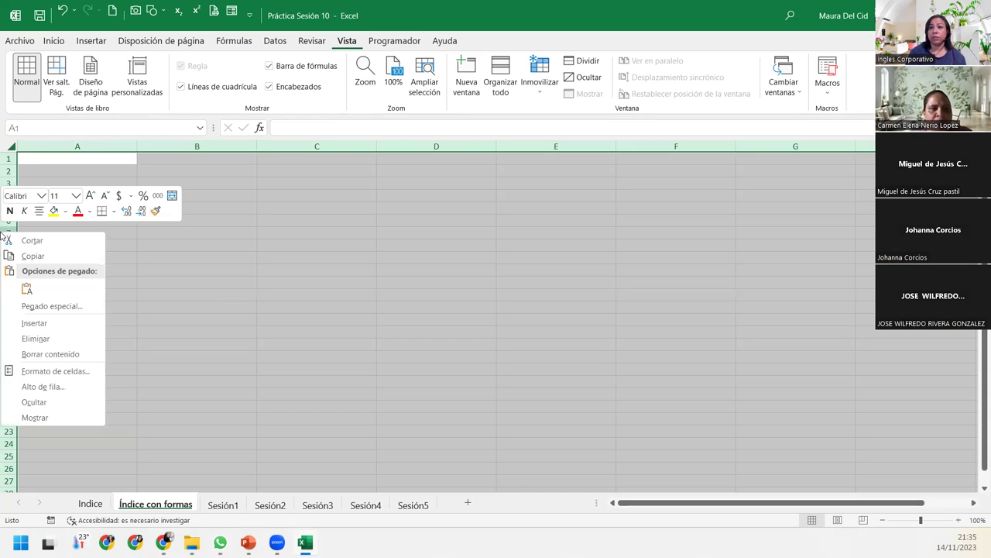
click(80, 385)
text(50)
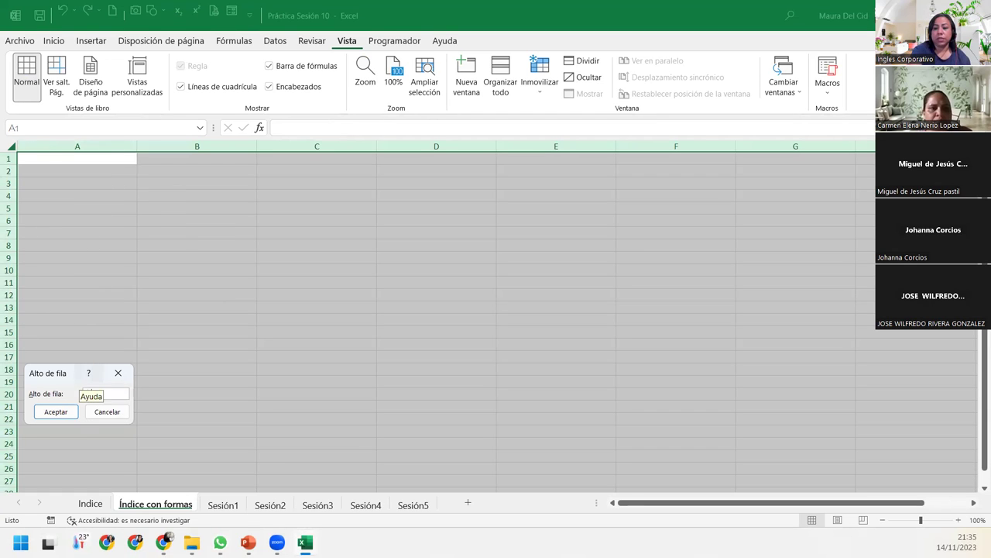
key(Return)
click(164, 283)
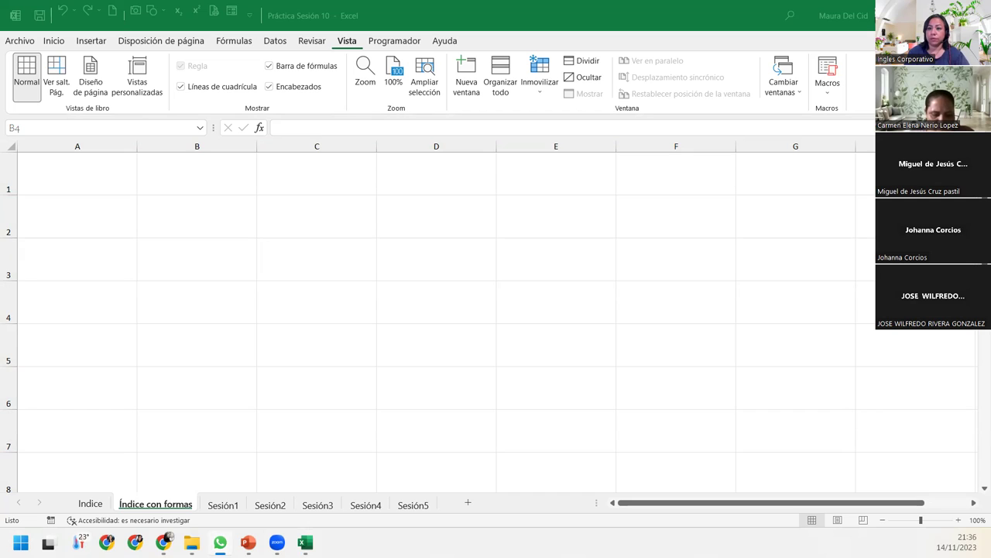
Insert a Rectángulo: esquinas redondeadas shape over cell B2
click(216, 213)
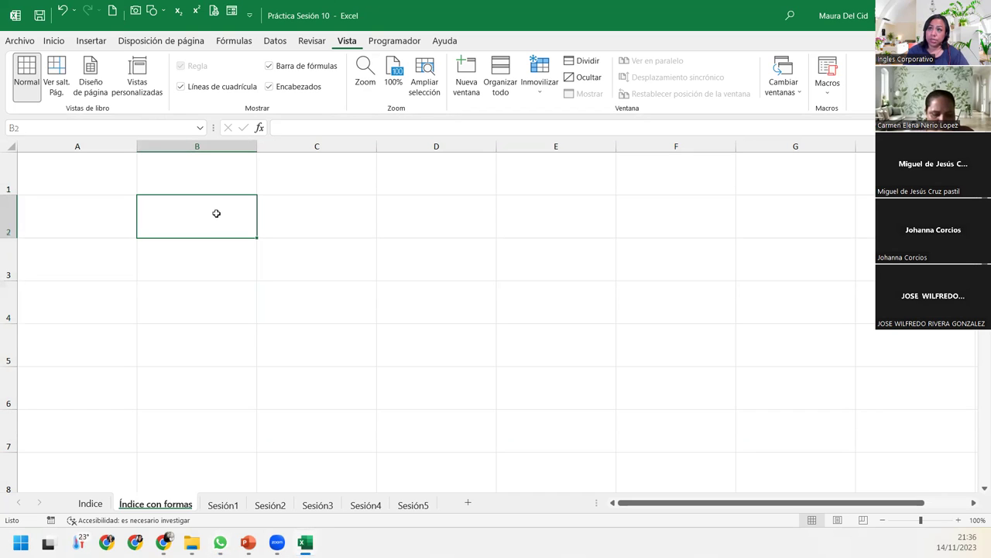
click(92, 41)
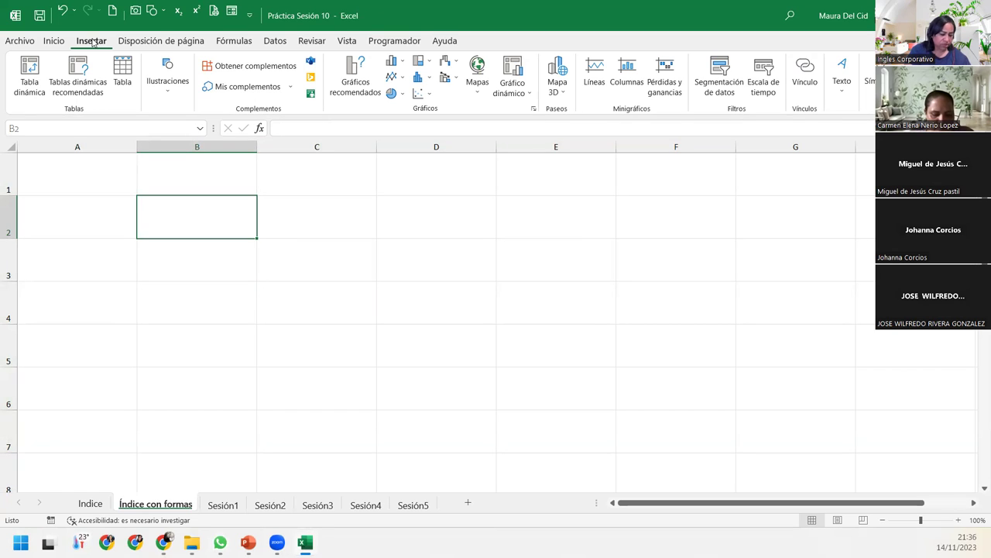
click(179, 81)
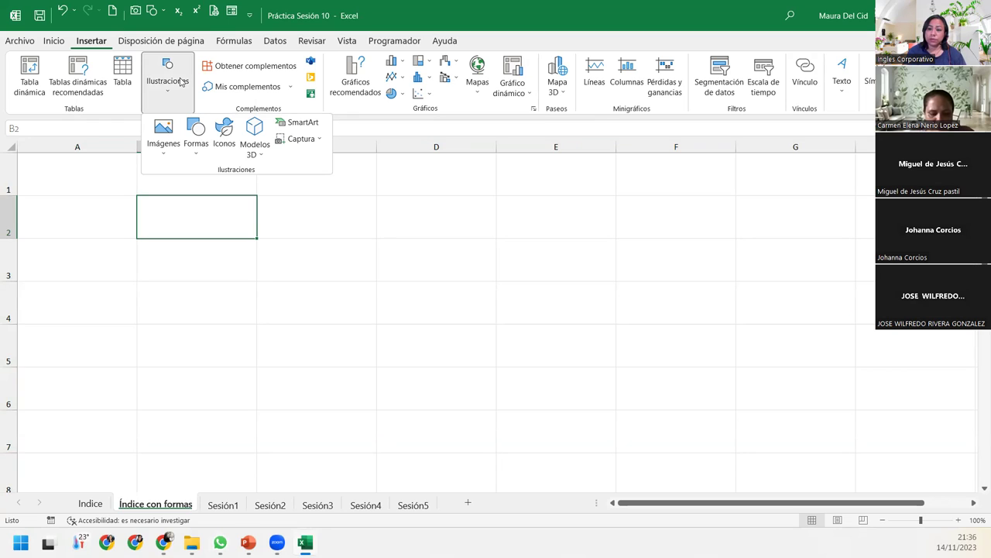
click(197, 133)
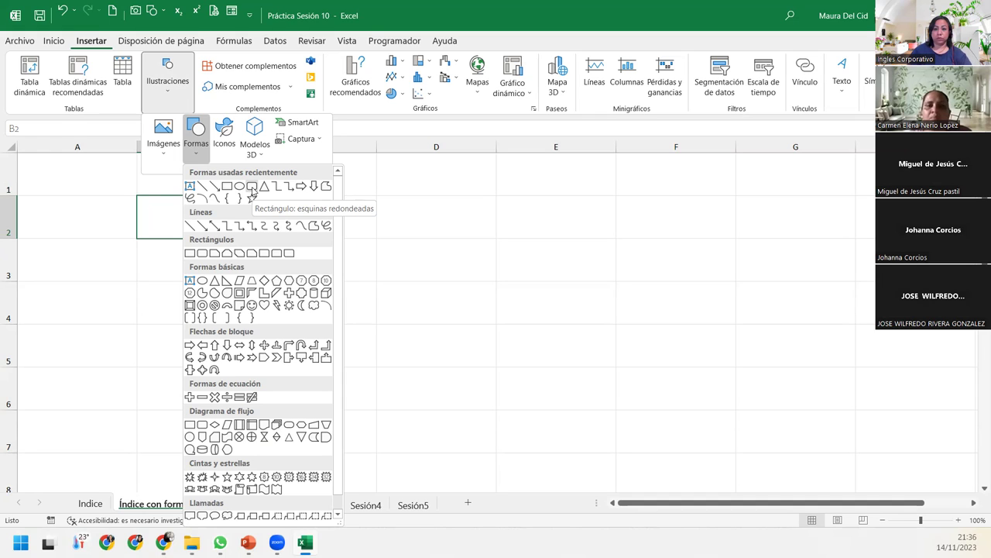
click(251, 187)
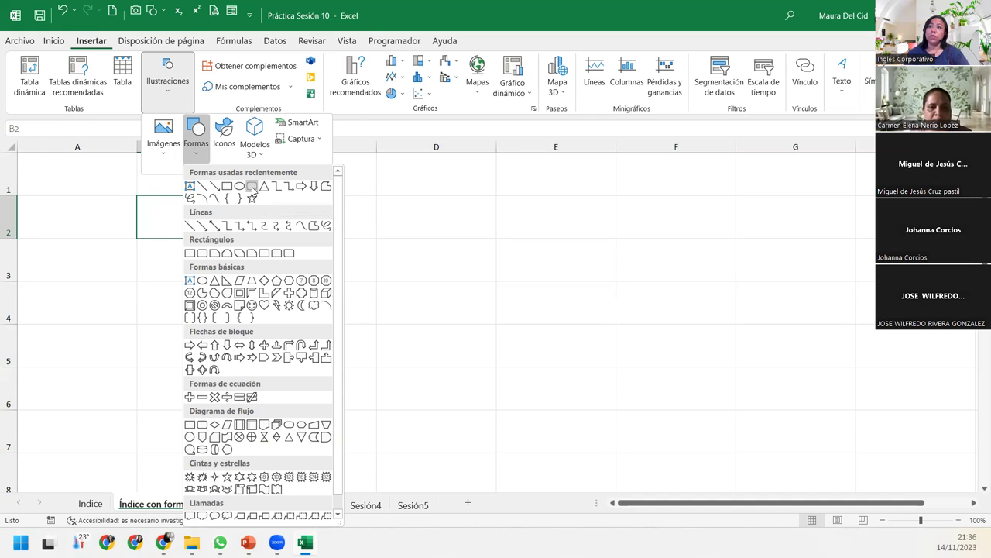
click(145, 205)
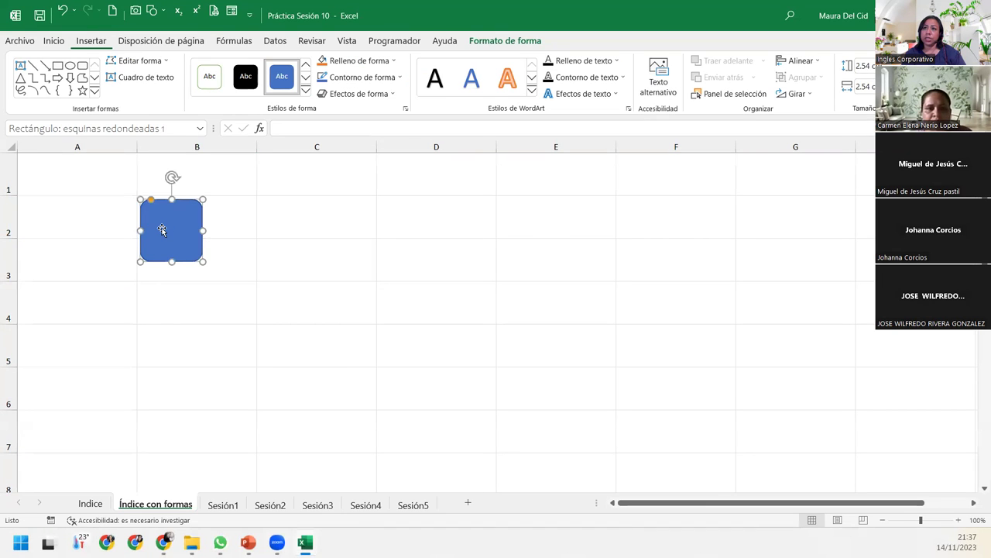
click(494, 36)
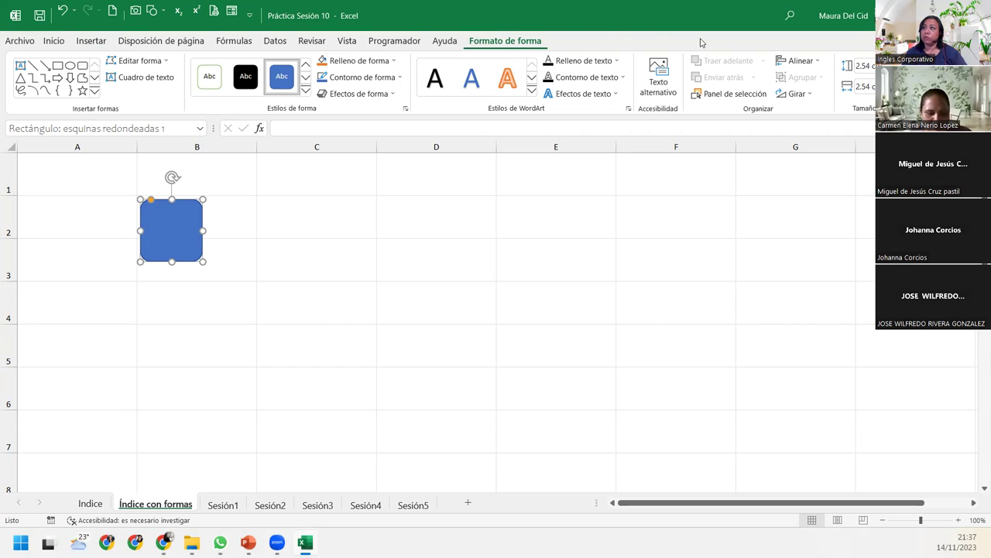
Size the rectangle to 1.5 cm high and 4.5 cm wide
click(861, 65)
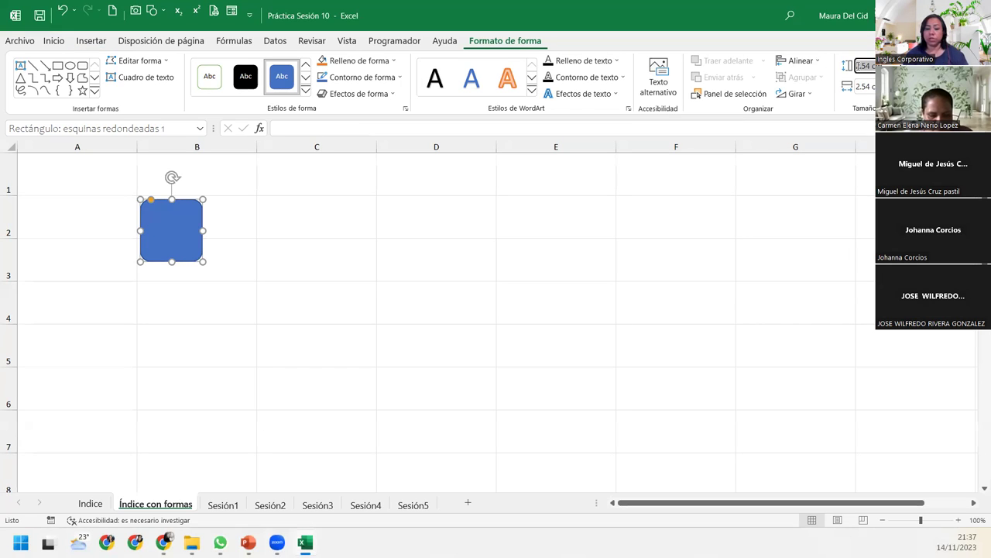
text(1.5)
key(Return)
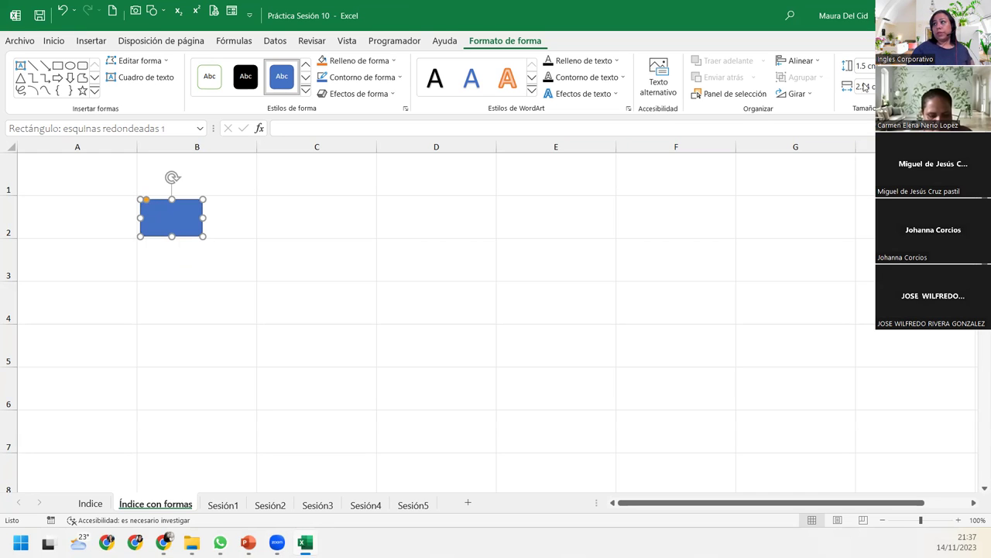
click(862, 86)
text(4.5)
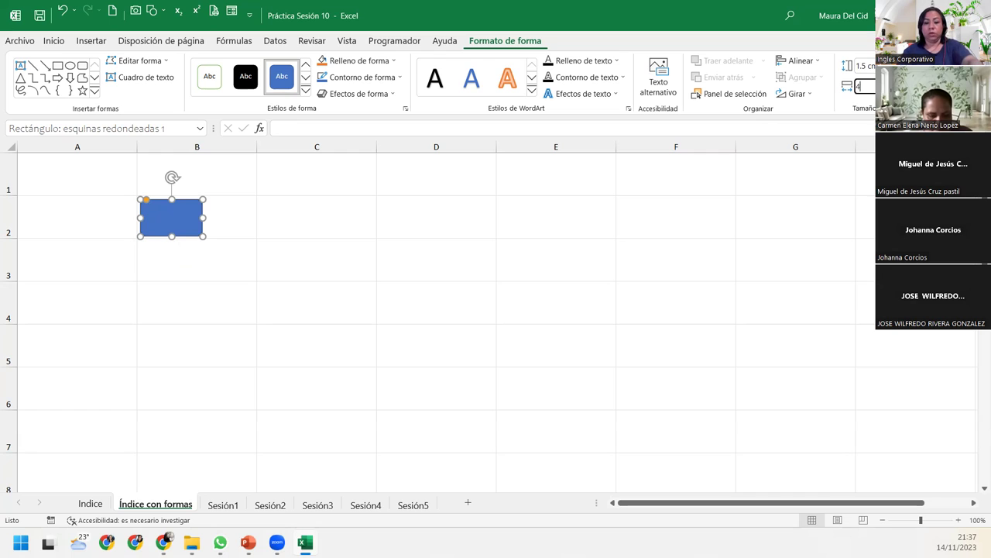
key(Return)
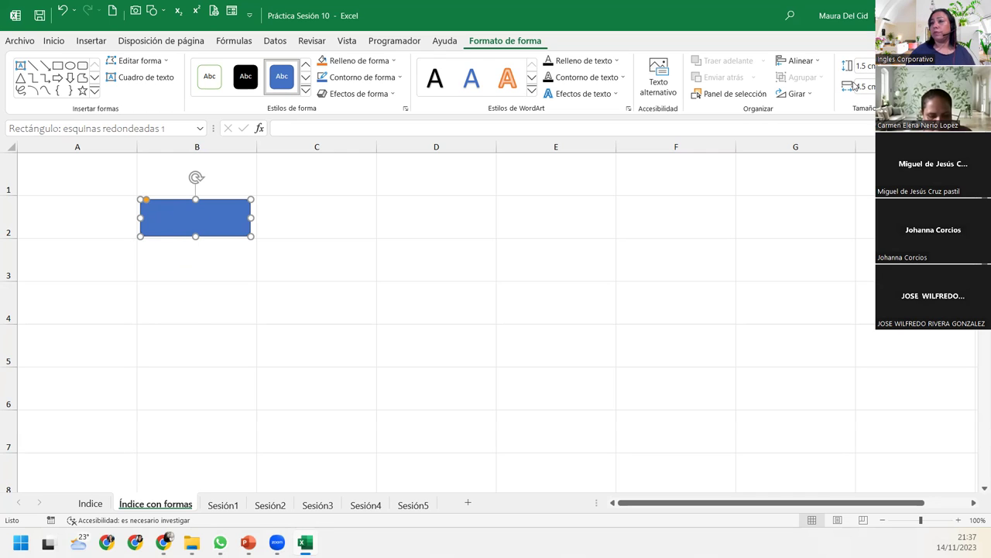
Round the rectangle's corners fully so it becomes a pill shape
drag(206, 213, 207, 214)
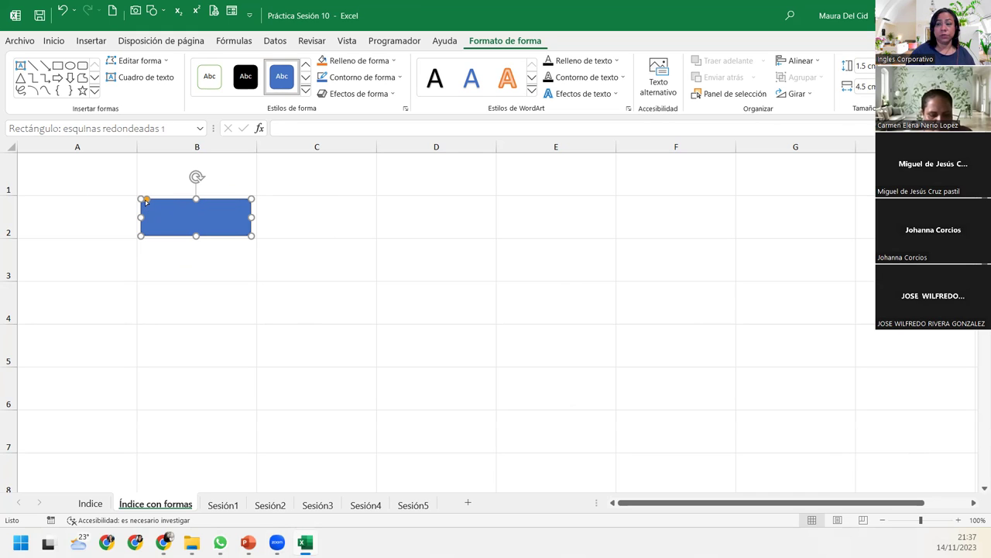
drag(147, 200, 226, 199)
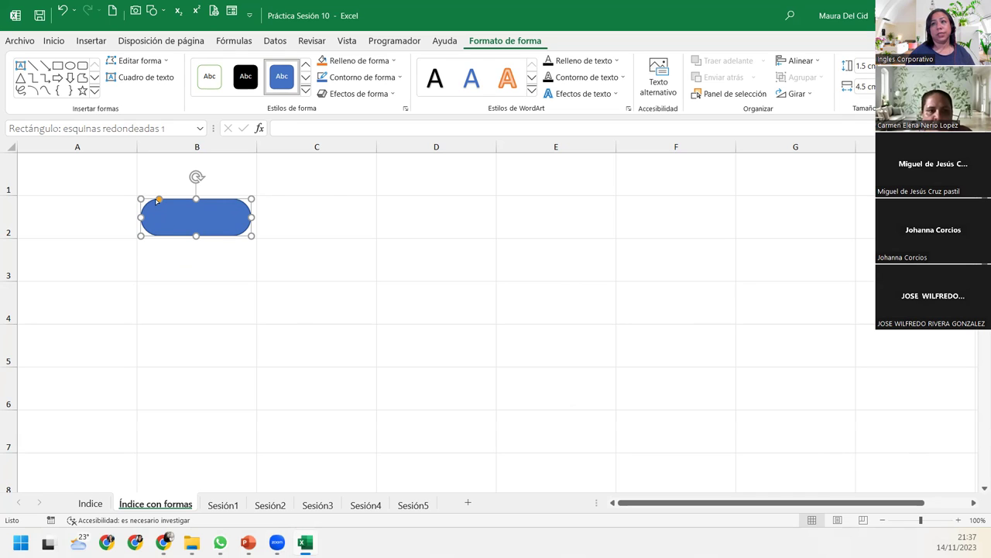
mouse_move(158, 200)
mouse_down()
mouse_move(120, 202)
mouse_move(234, 198)
mouse_up()
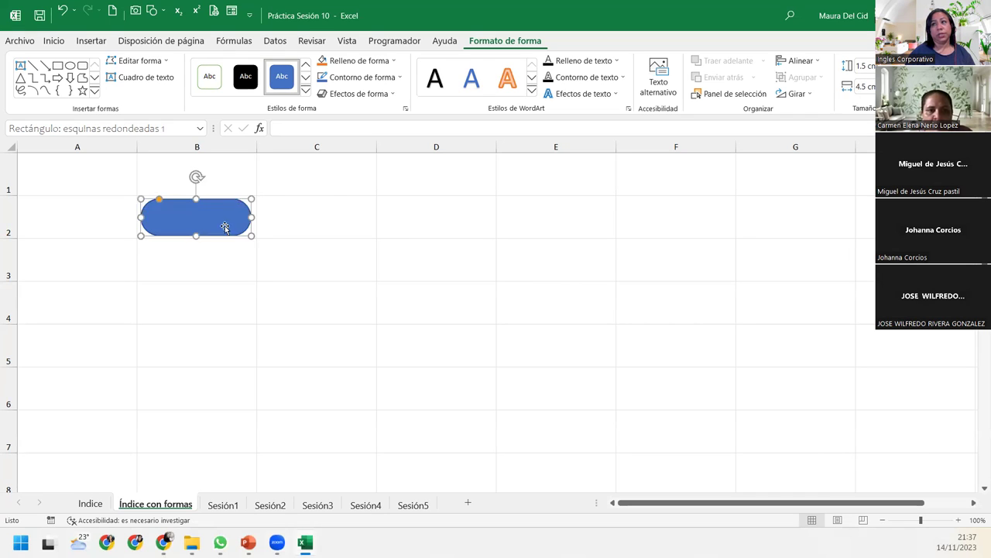
click(223, 284)
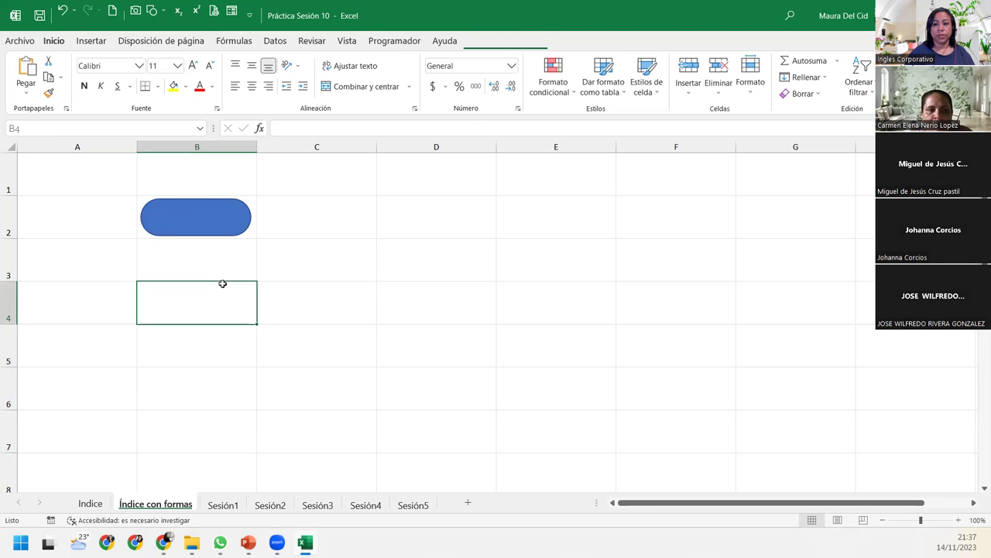
click(220, 212)
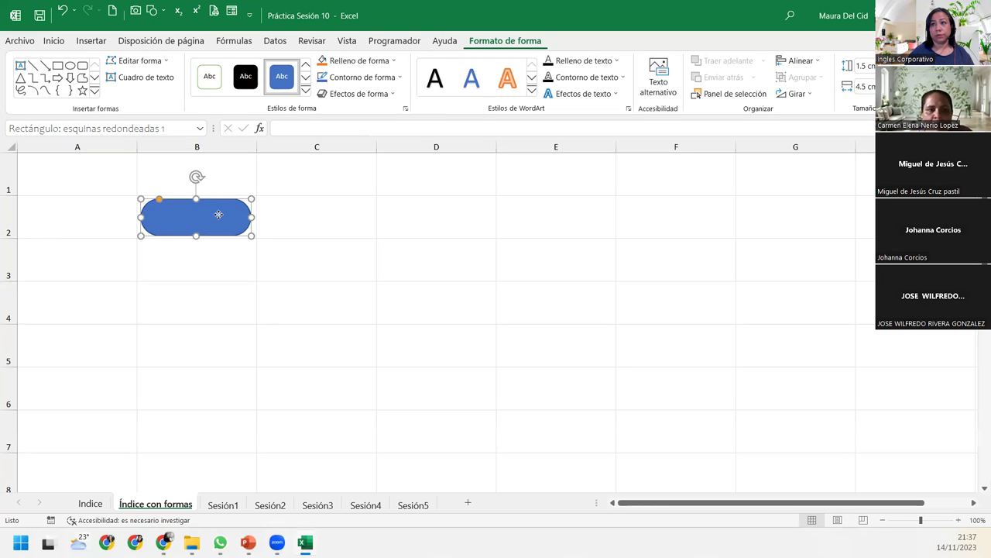
Expand the Estilos de forma gallery for the selected pill shape
drag(219, 214, 219, 217)
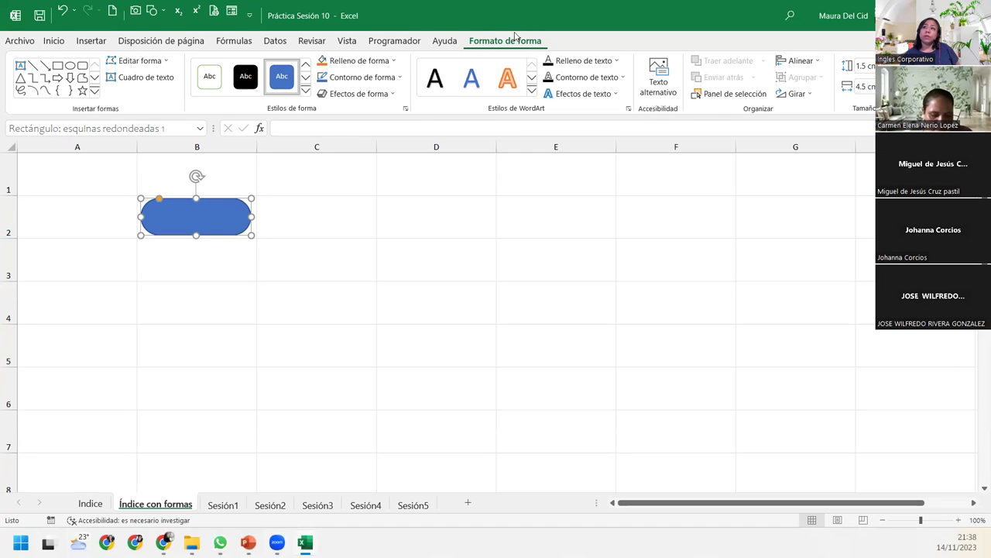
click(306, 91)
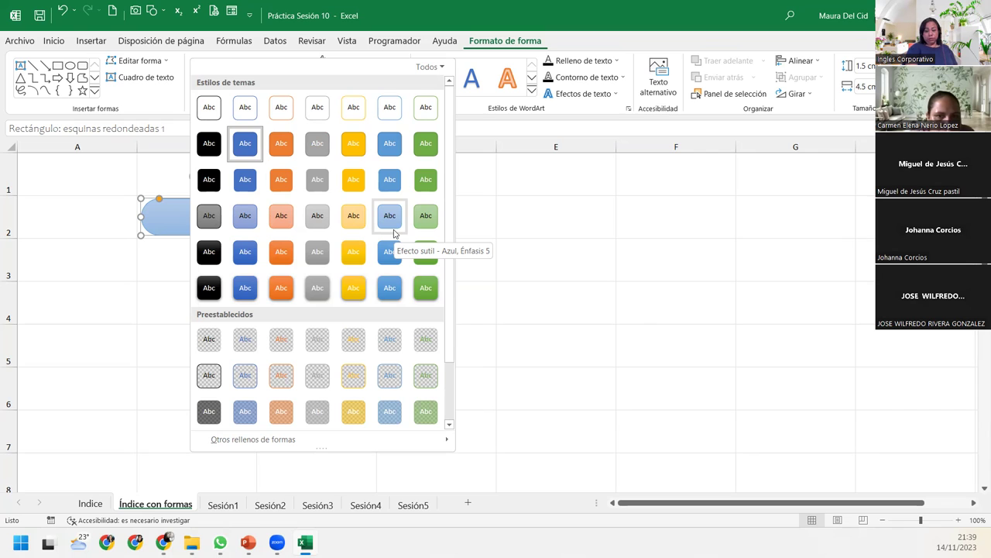
Apply the Efecto sutil - Azul, Énfasis 5 style and show the Efectos de forma list
click(393, 231)
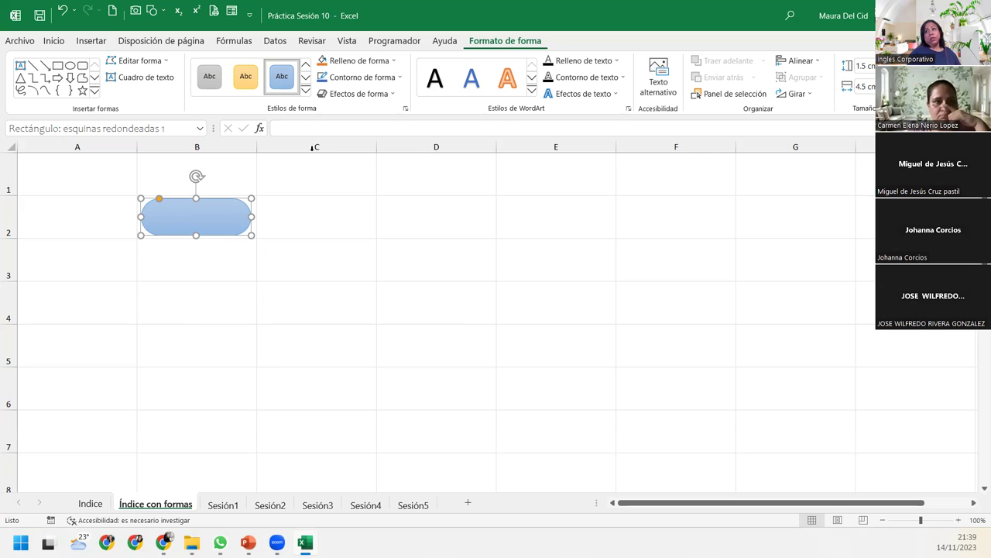
click(377, 92)
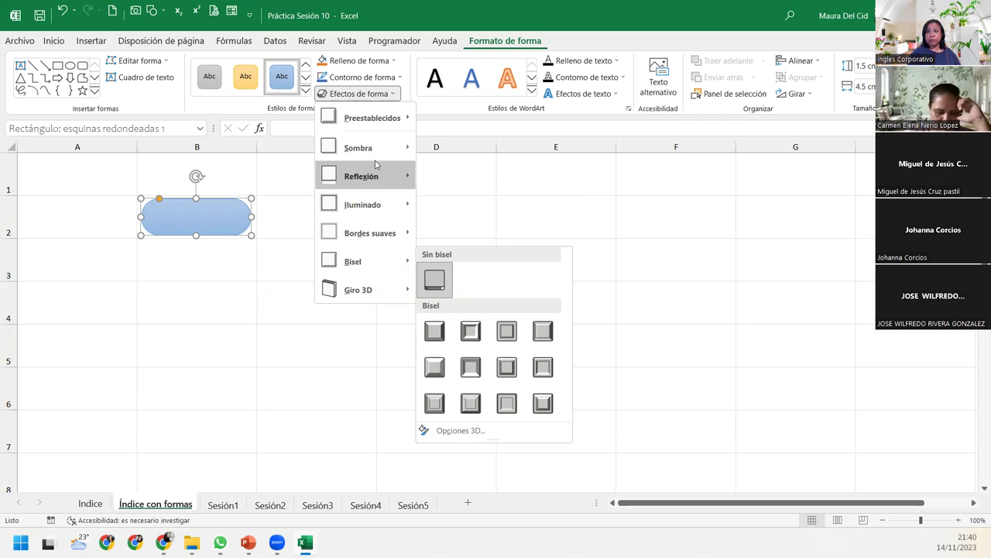
mouse_move(371, 118)
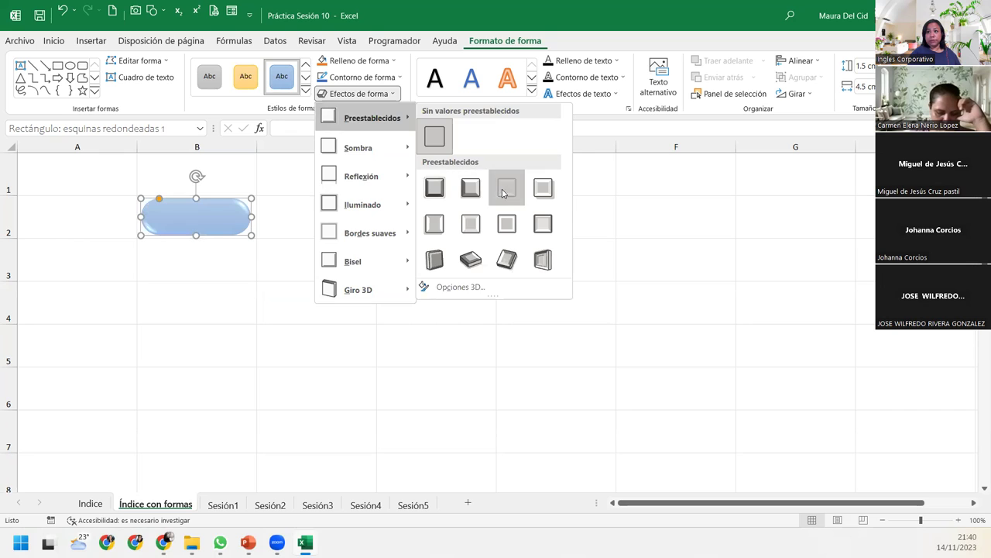
Apply a preset 3D effect to the pill and reselect it
click(501, 192)
click(209, 263)
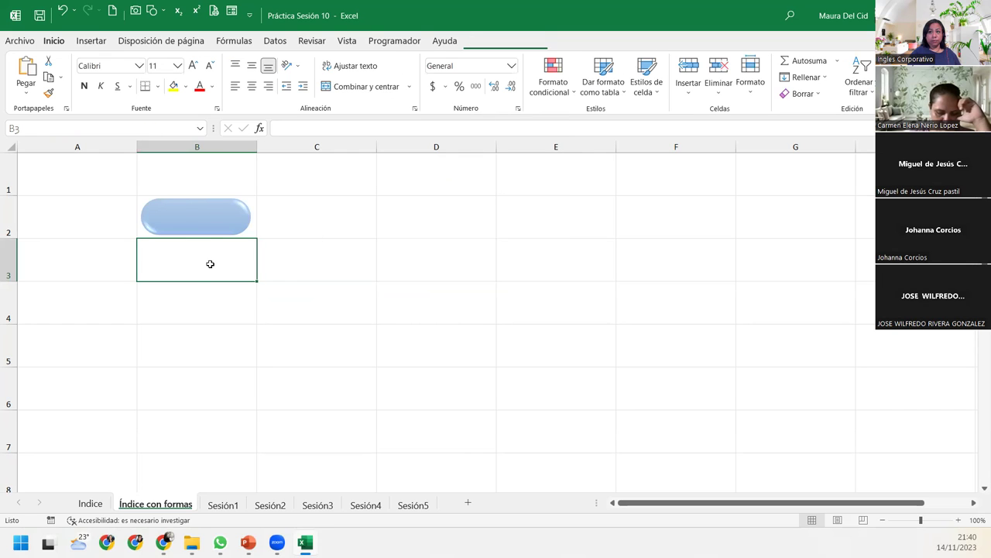
click(218, 213)
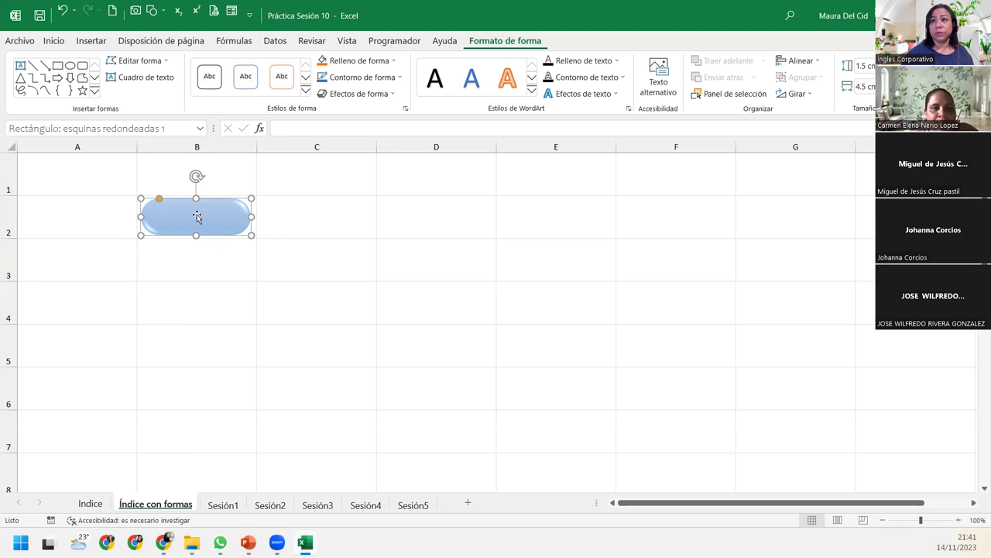
Type 'SESIÓN 1' inside the pill shape and select that text
click(198, 216)
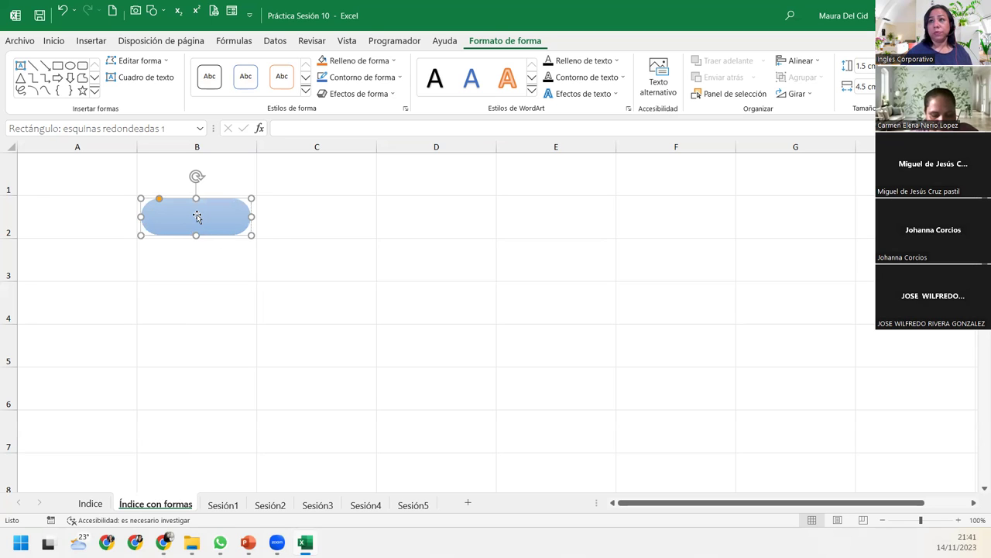
text(SESIÓN 1)
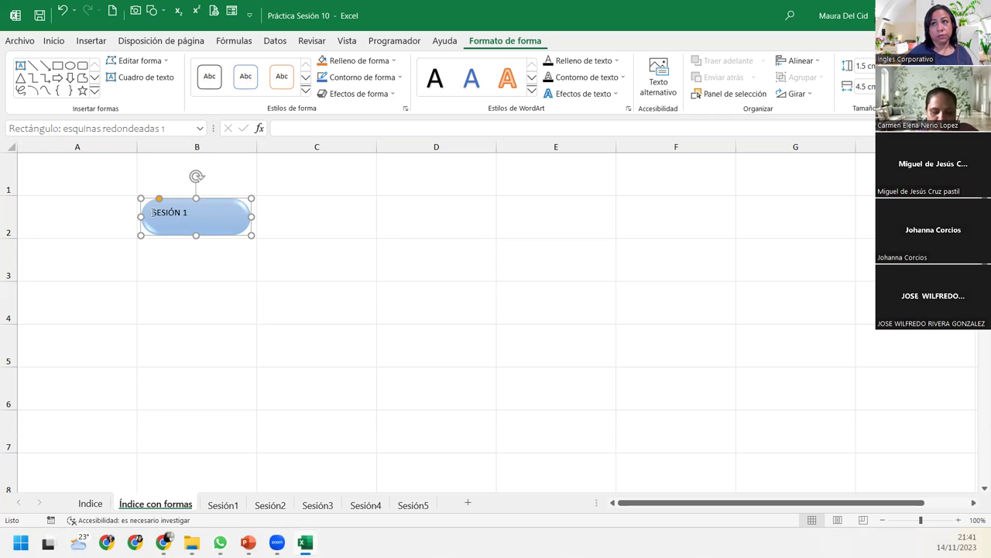
drag(153, 212, 216, 214)
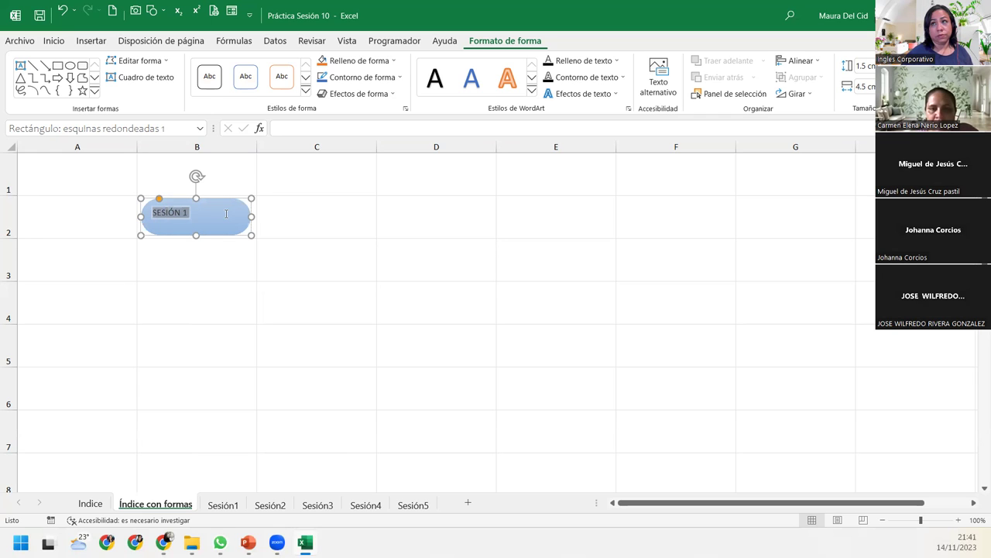
Change the pill text's font to Maiandra GD
click(52, 41)
click(140, 67)
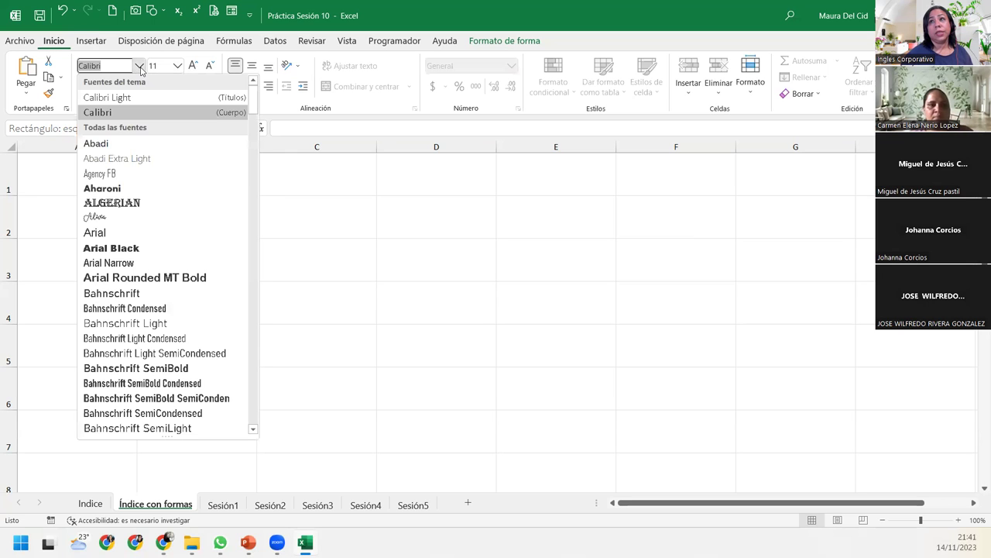
scroll(177, 248, down, 5)
scroll(177, 263, down, 5)
scroll(178, 266, down, 5)
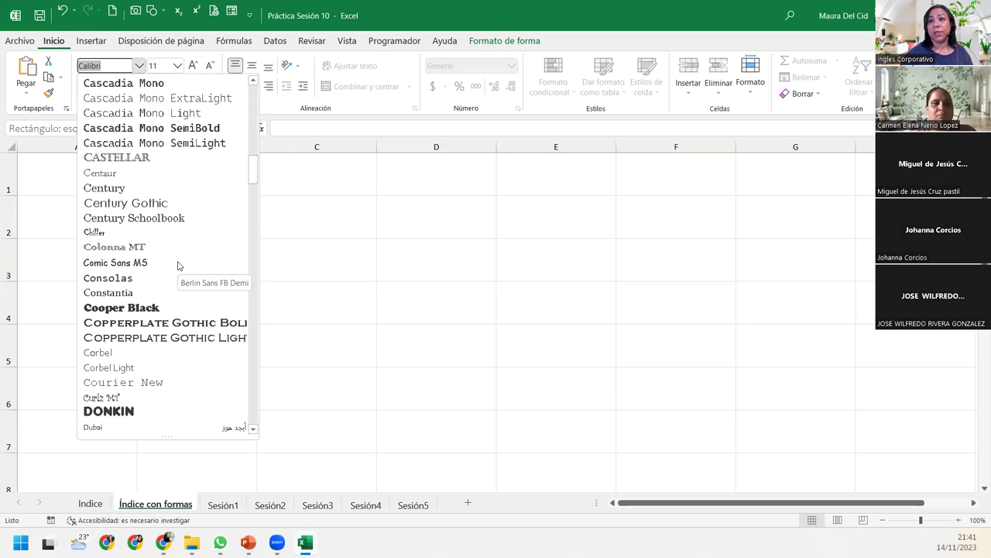
scroll(177, 266, down, 4)
scroll(176, 265, down, 1)
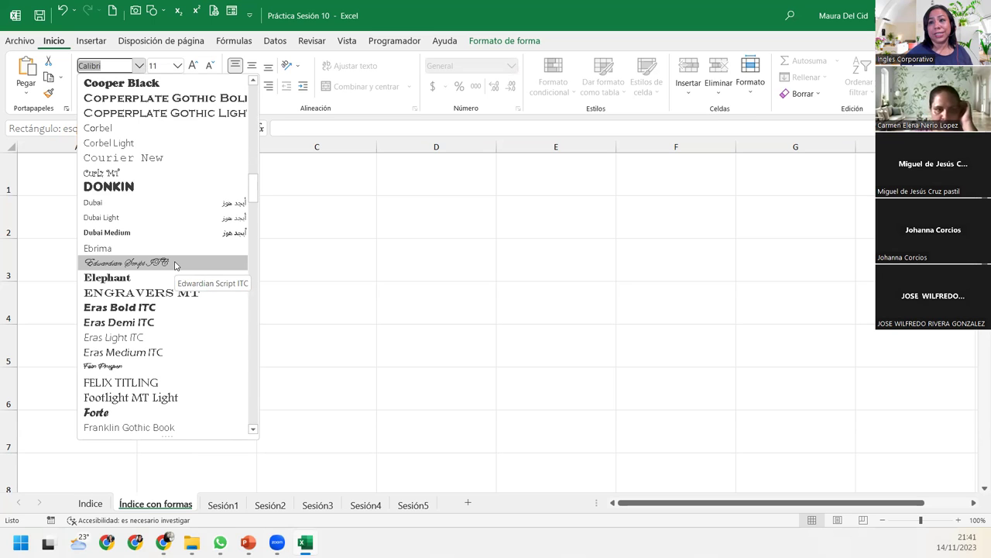
scroll(175, 266, down, 5)
scroll(175, 265, down, 6)
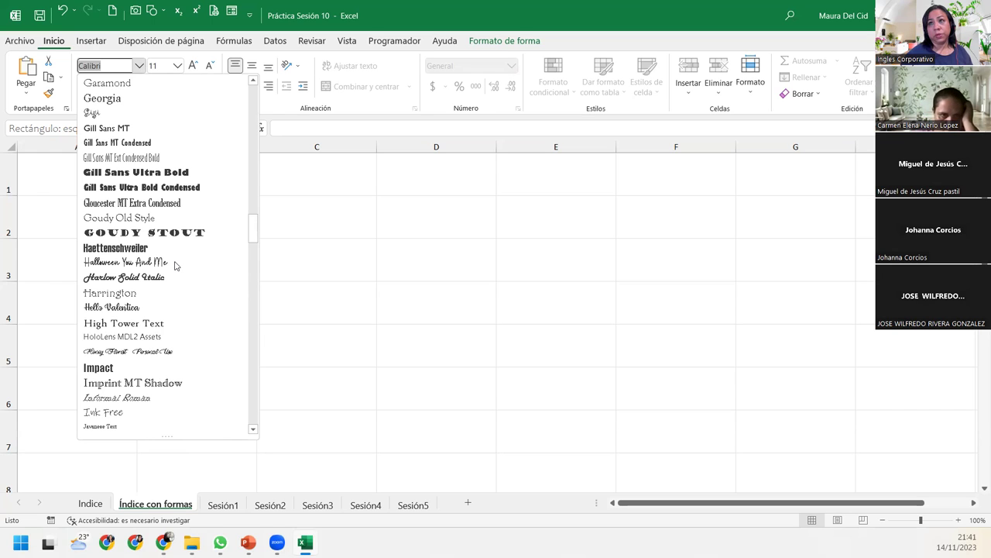
text(Maiandra GD)
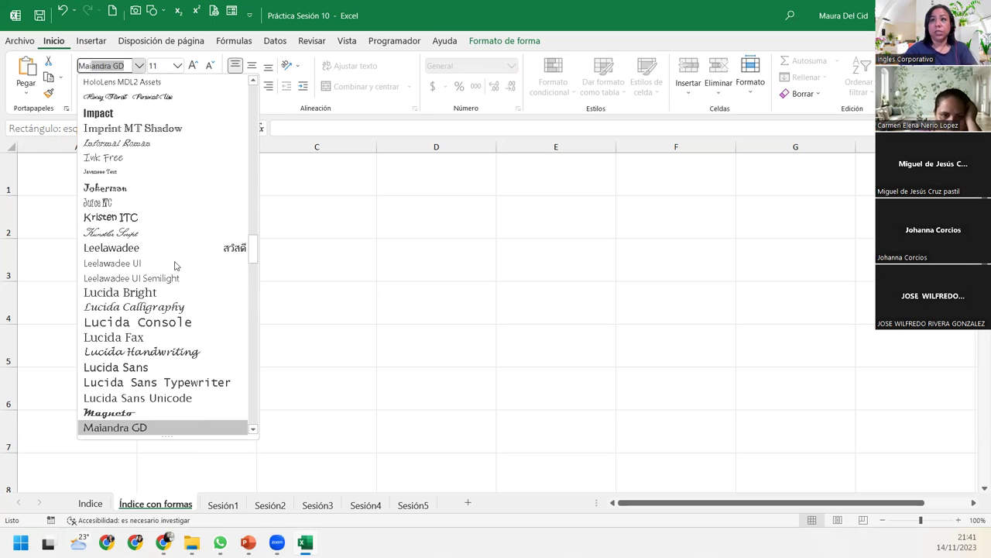
key(Return)
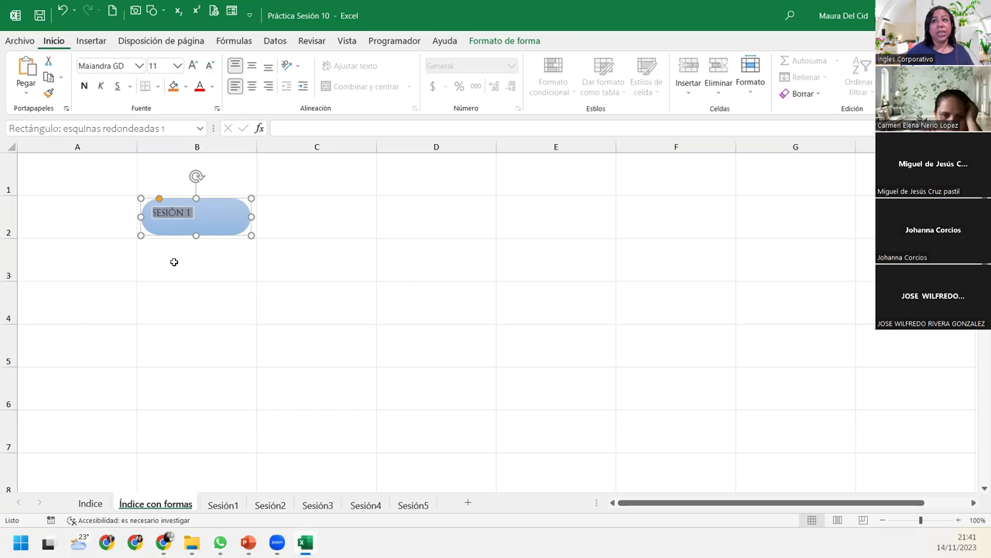
Centre the text horizontally and vertically, and enlarge it to size 16
click(252, 86)
click(252, 66)
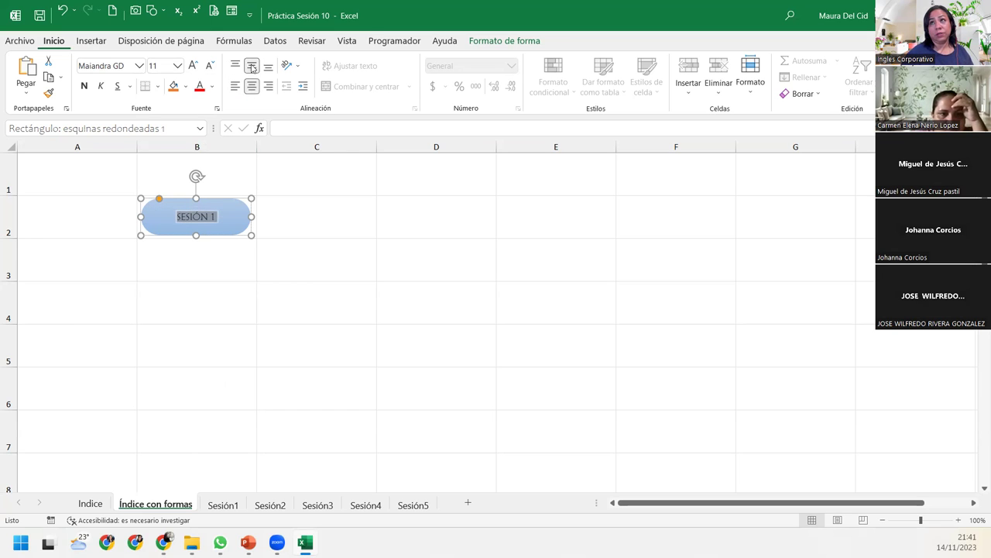
click(191, 67)
click(192, 66)
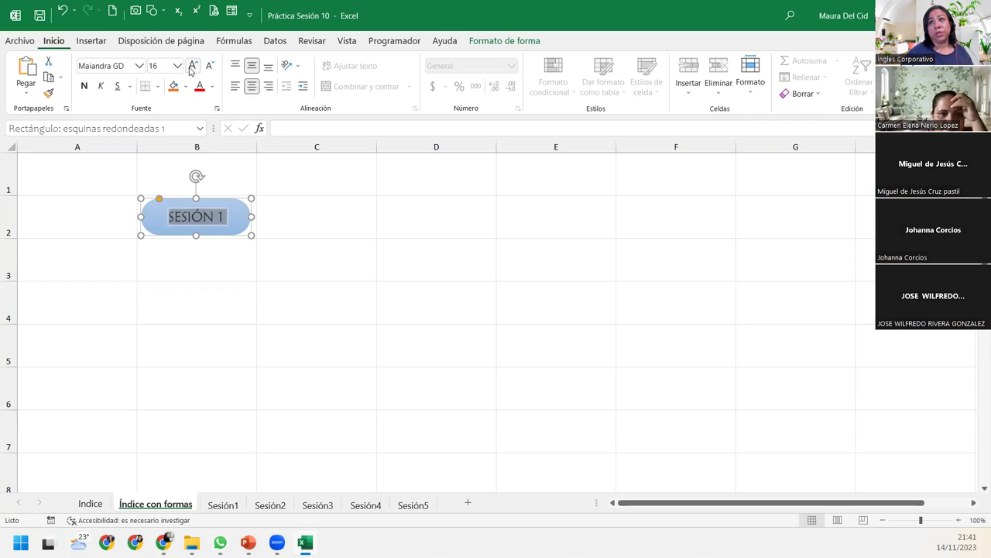
Reselect all of the pill's text to give it a new colour
click(201, 246)
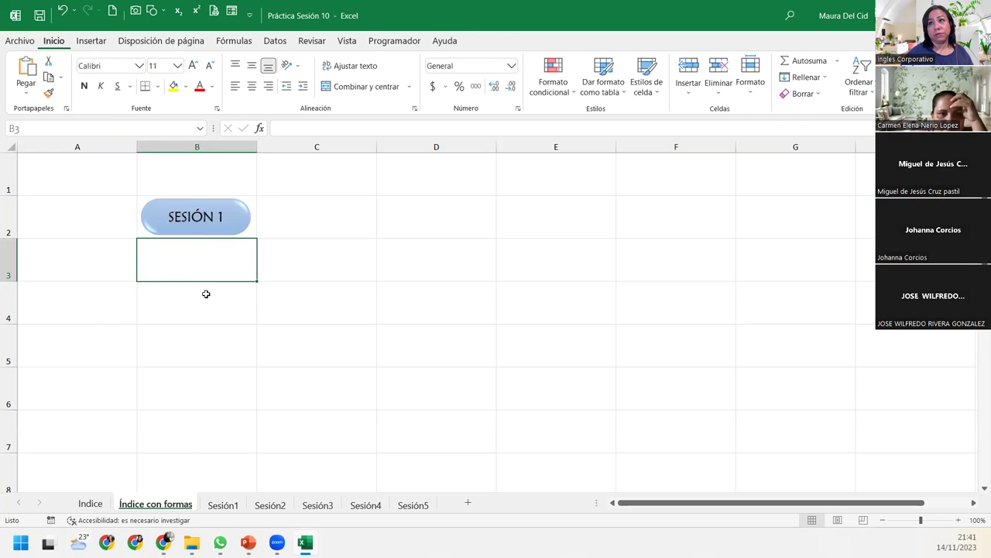
click(223, 231)
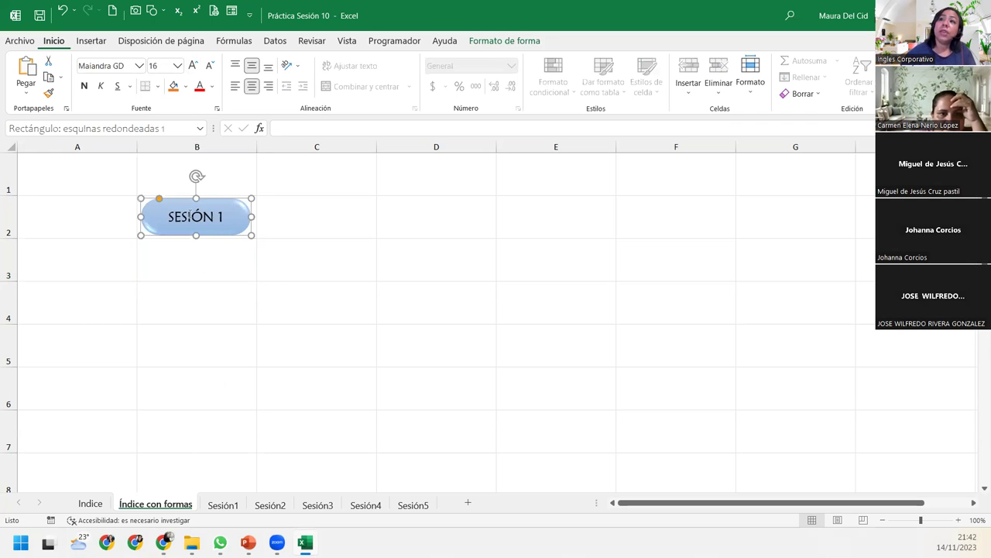
double_click(190, 219)
triple_click(190, 218)
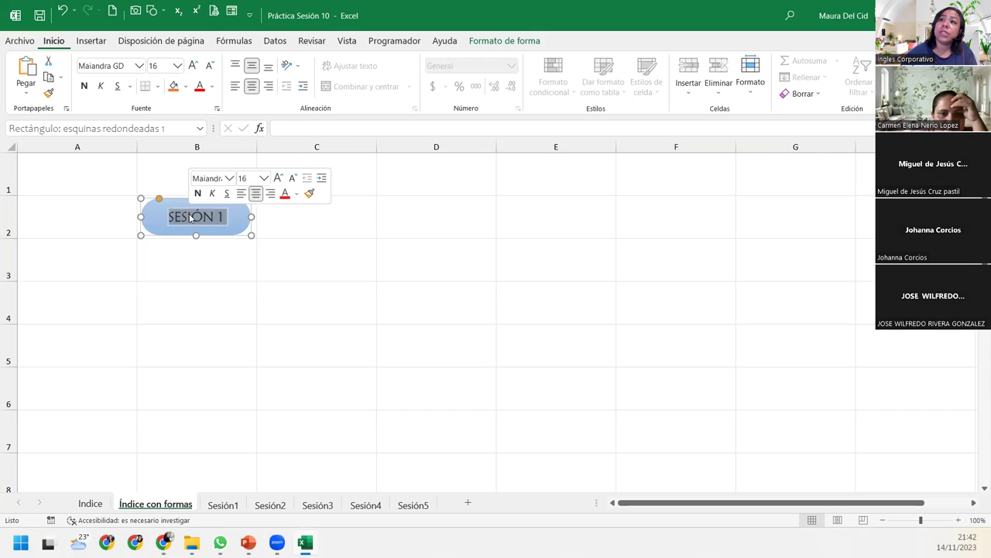
click(212, 86)
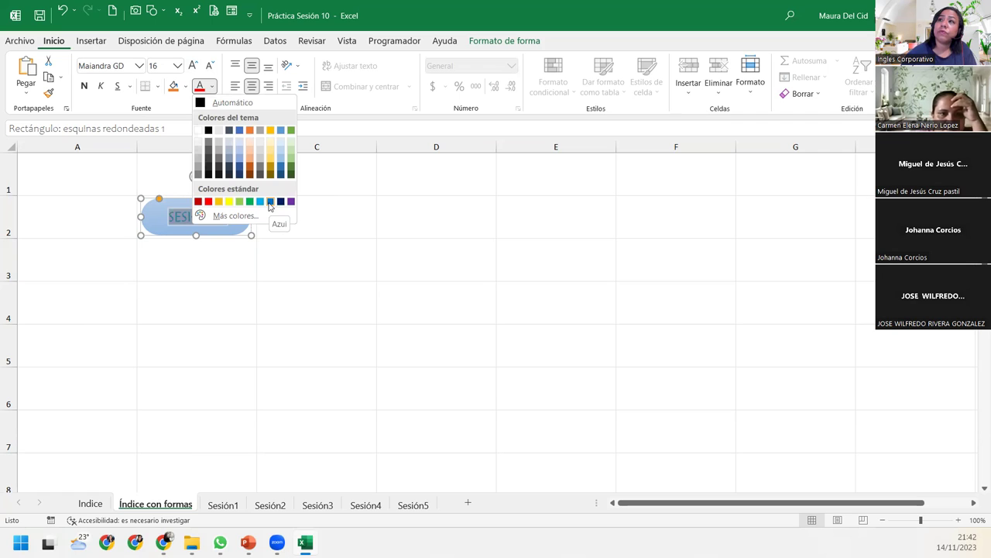
Colour the SESIÓN 1 text blue (Azul), then paste a copy of the pill at C2
click(270, 201)
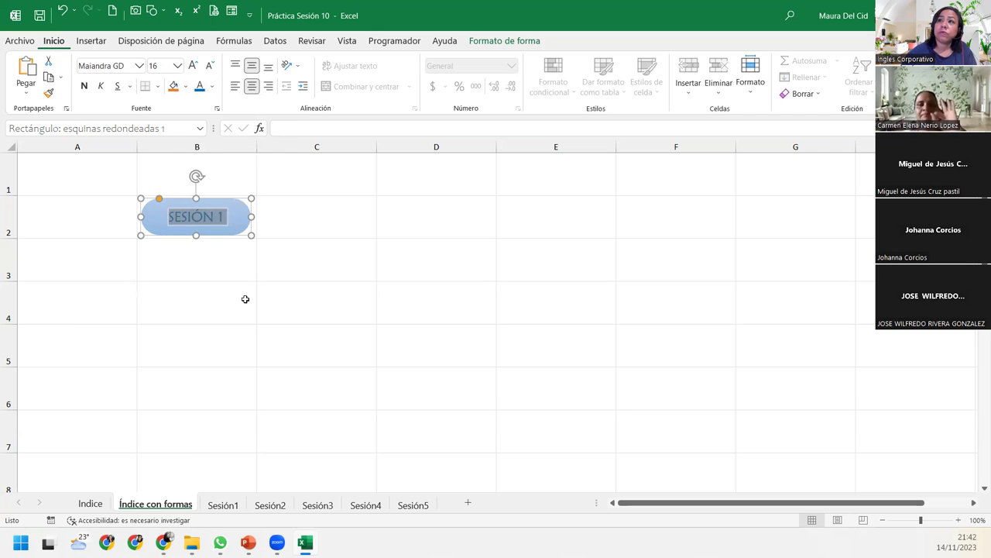
click(244, 298)
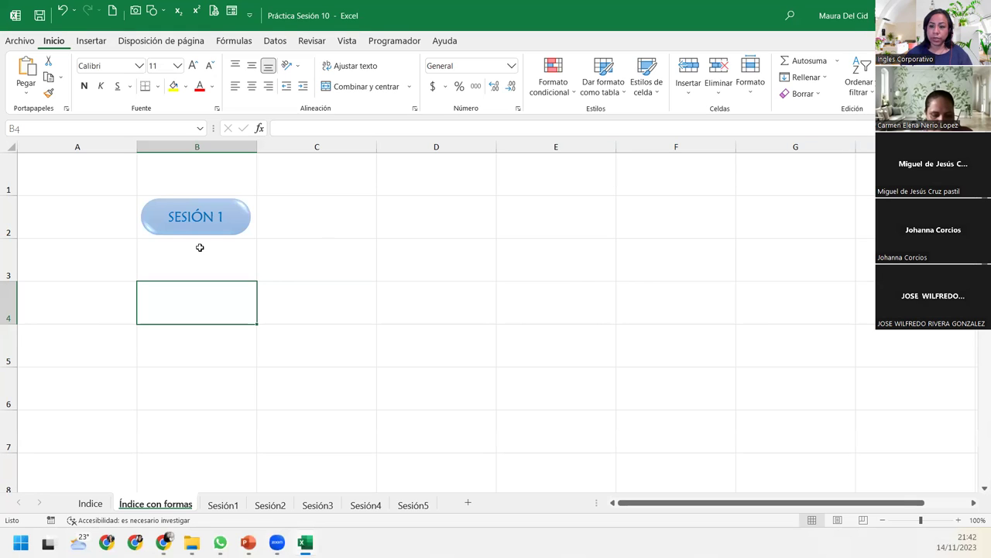
click(224, 205)
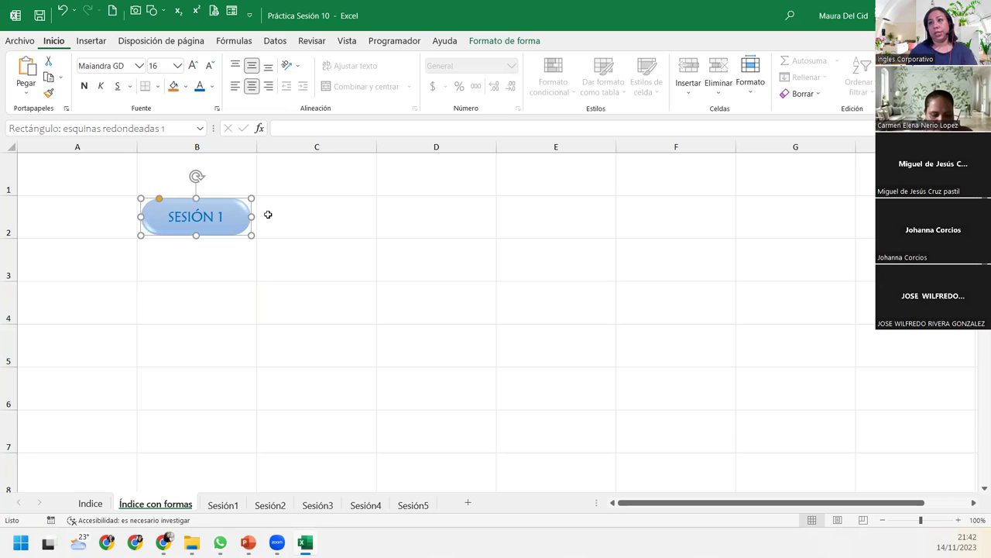
click(291, 221)
key(ctrl+v)
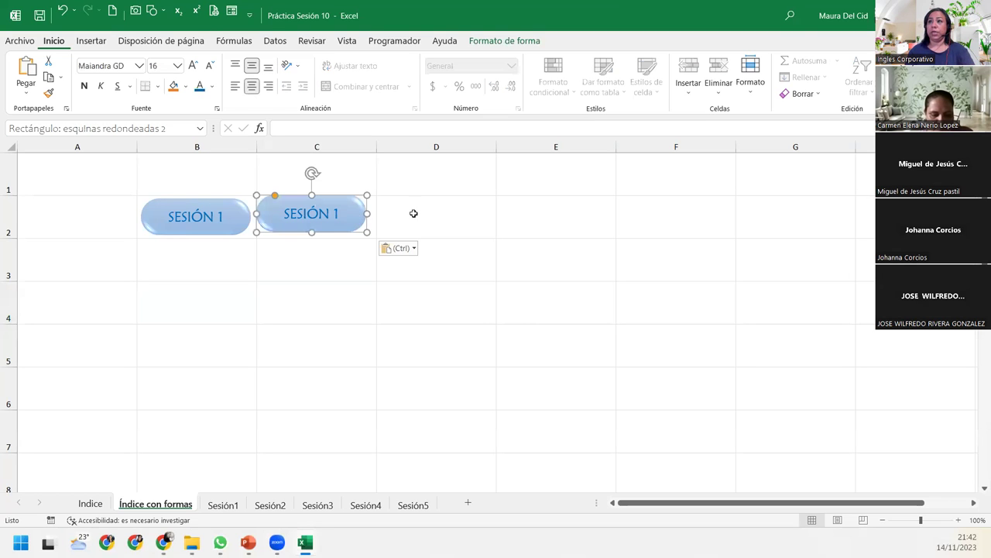
Line up the second pill and paste further copies at D2, E2 and F2
drag(343, 214, 348, 218)
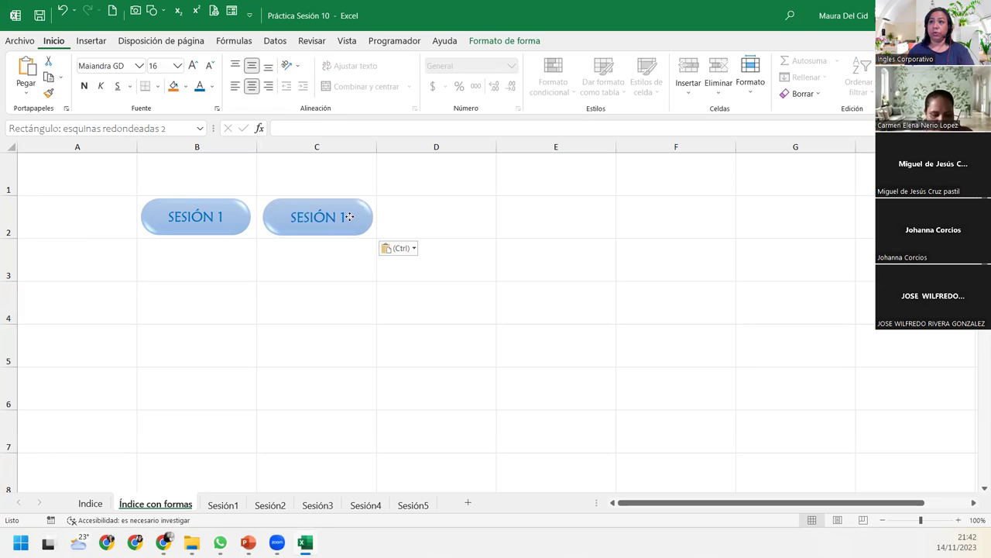
click(427, 225)
key(ctrl+v)
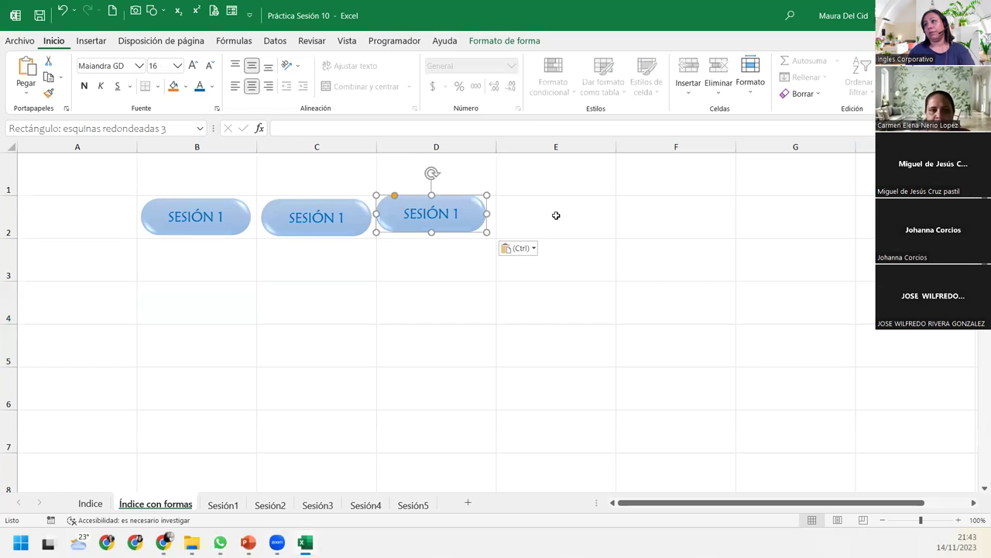
click(558, 214)
key(ctrl+v)
click(646, 206)
key(ctrl+v)
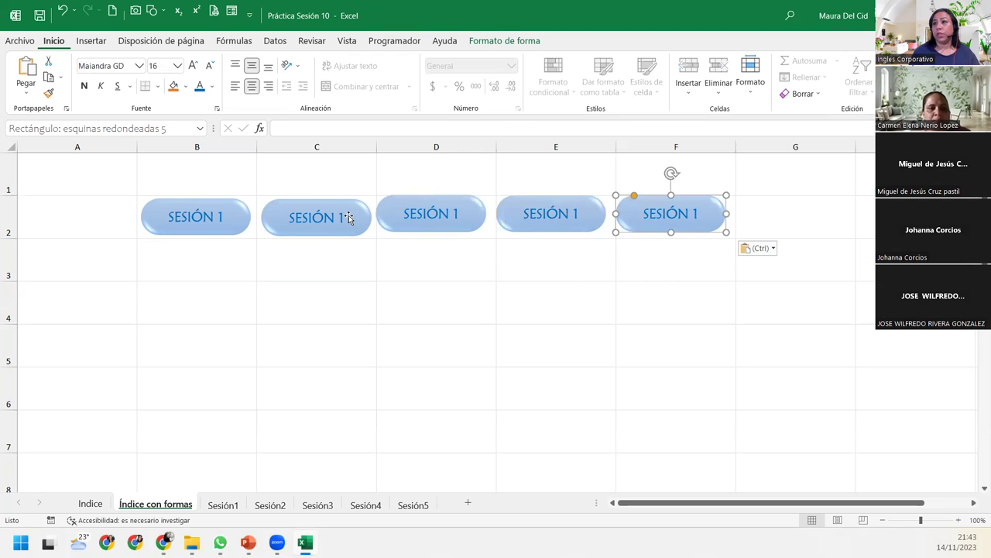
Drag the third, fourth and fifth pills into line with the others
drag(432, 225, 445, 226)
click(552, 223)
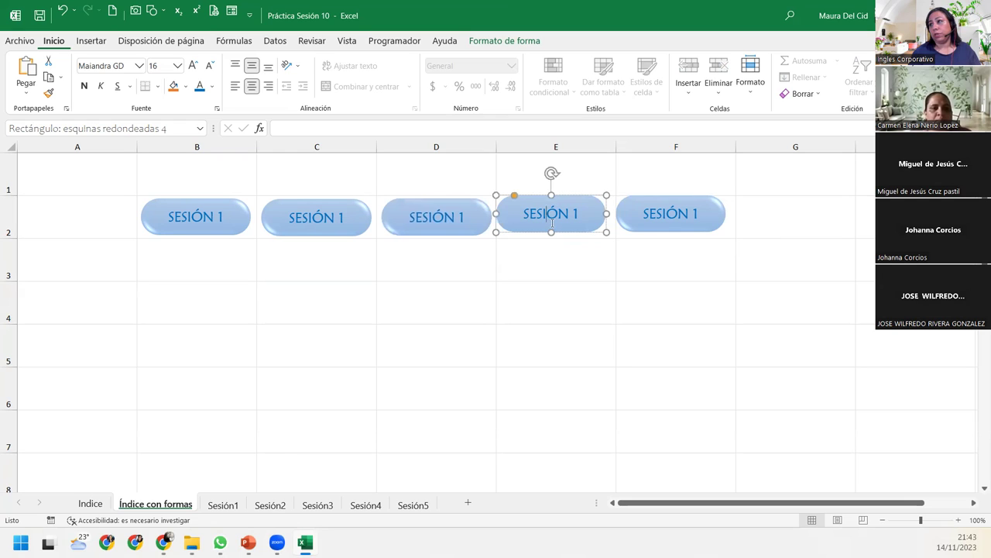
drag(552, 222, 563, 228)
click(651, 230)
drag(650, 230, 656, 234)
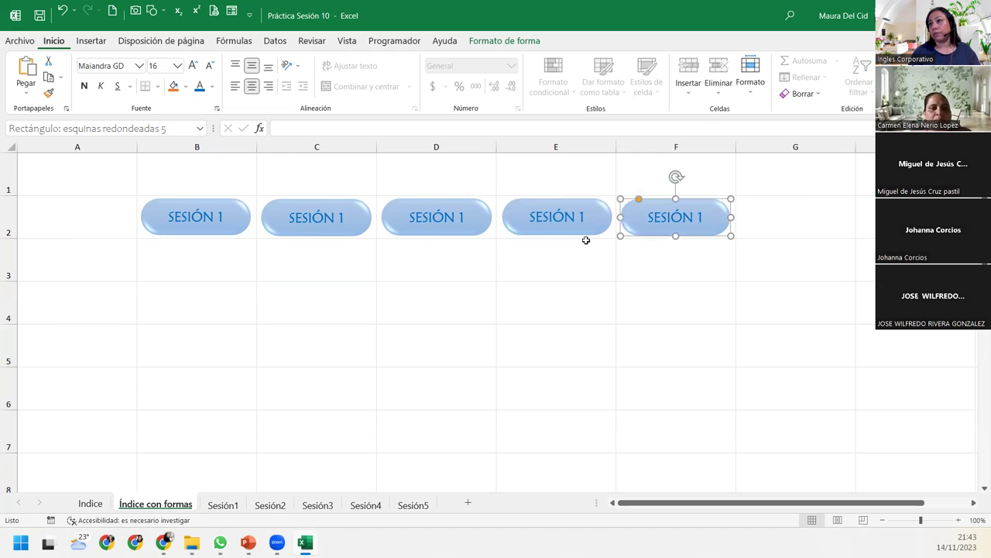
click(339, 218)
Change the copied pills' numbers from 1 to 2, 3, 4 and 5
key(Delete)
text(2)
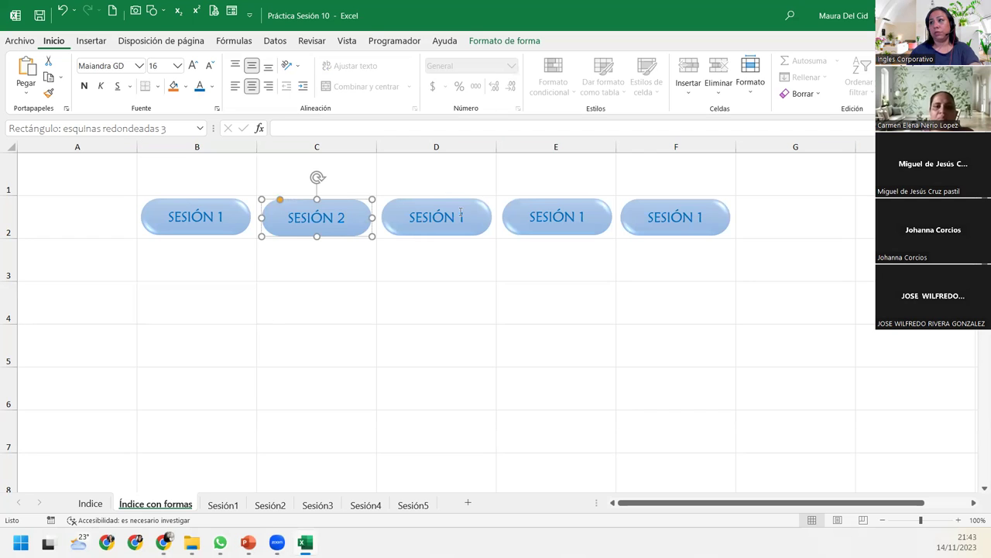
click(461, 216)
key(BackSpace)
text(3)
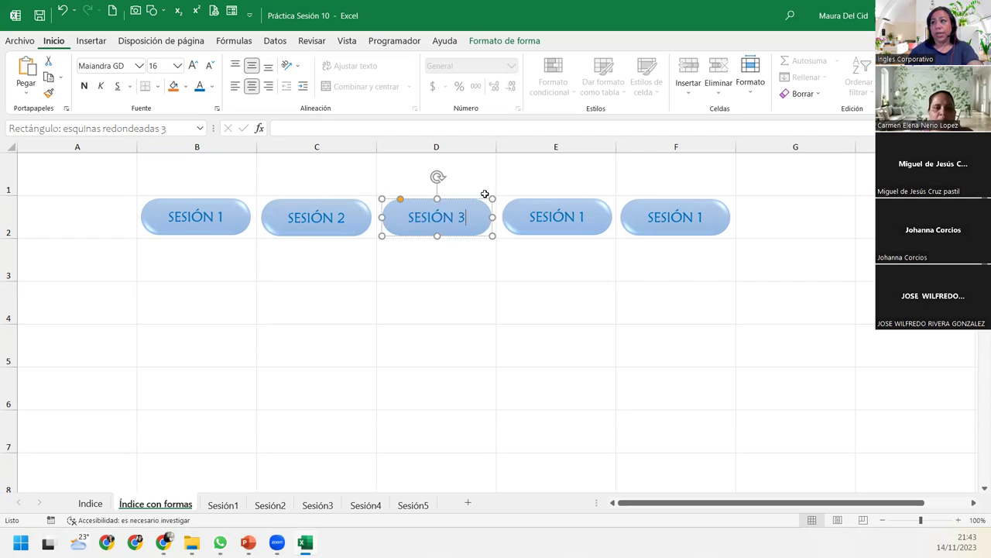
click(583, 216)
key(BackSpace)
text(4)
click(706, 218)
key(BackSpace)
text(5)
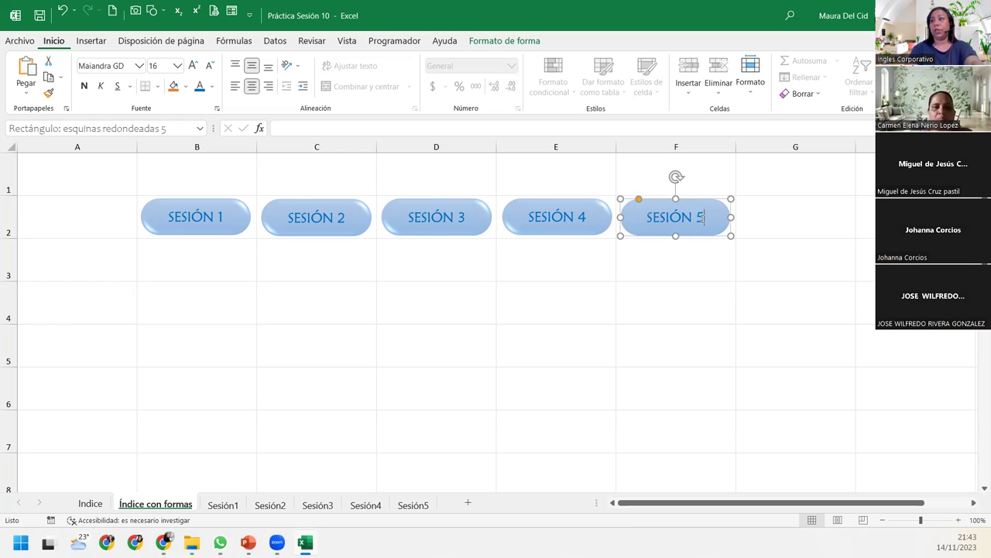
click(443, 268)
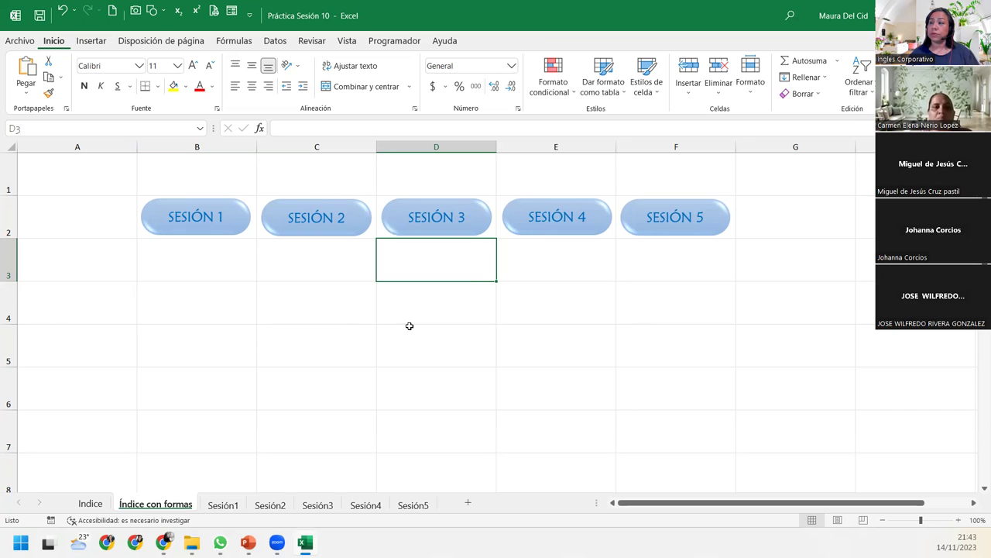
click(203, 209)
ctrl+click(318, 217)
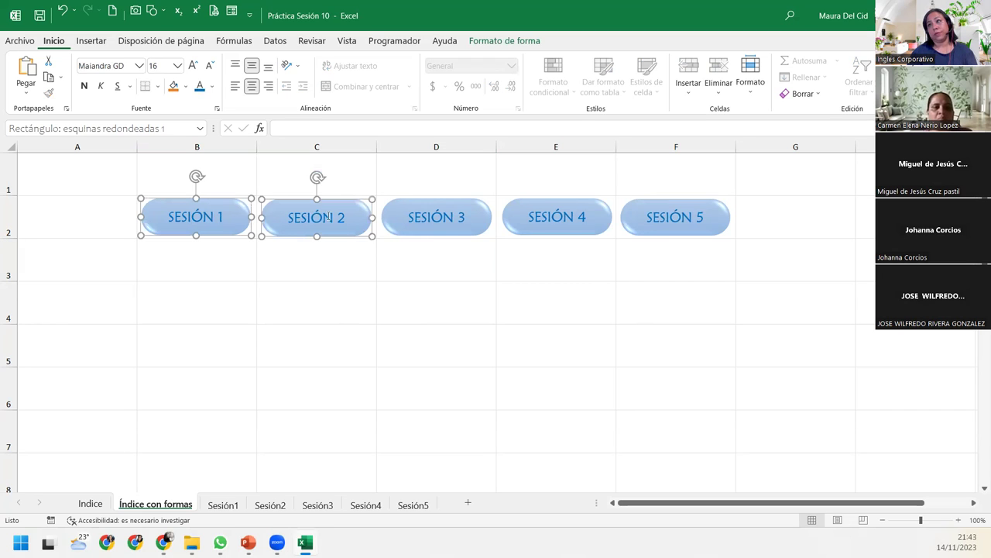
ctrl+click(421, 215)
ctrl+click(545, 215)
ctrl+click(668, 212)
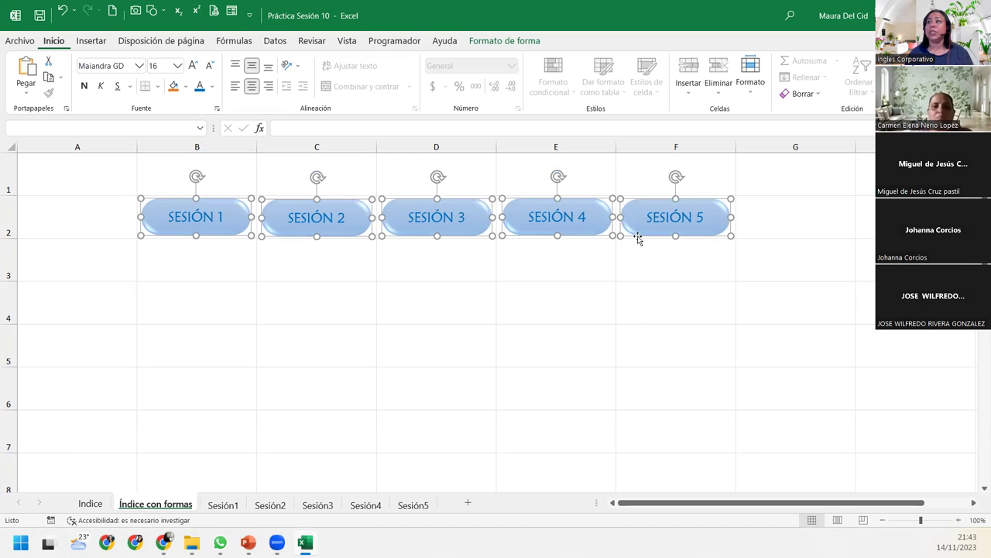
mouse_move(637, 237)
mouse_down()
mouse_move(628, 361)
mouse_move(637, 237)
mouse_up()
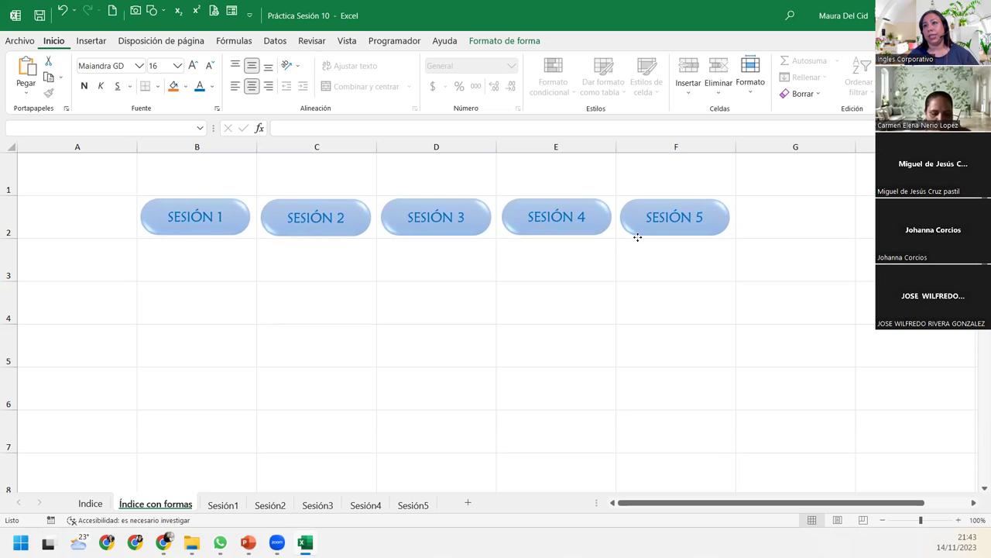
drag(638, 239, 637, 240)
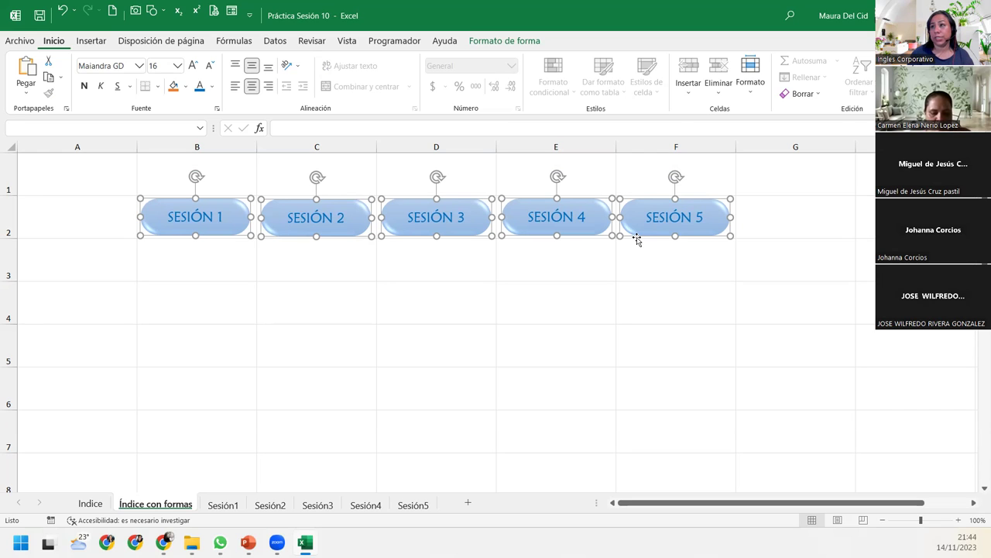
Select cells A2:G2, then select the five SESIÓN pills together
click(731, 270)
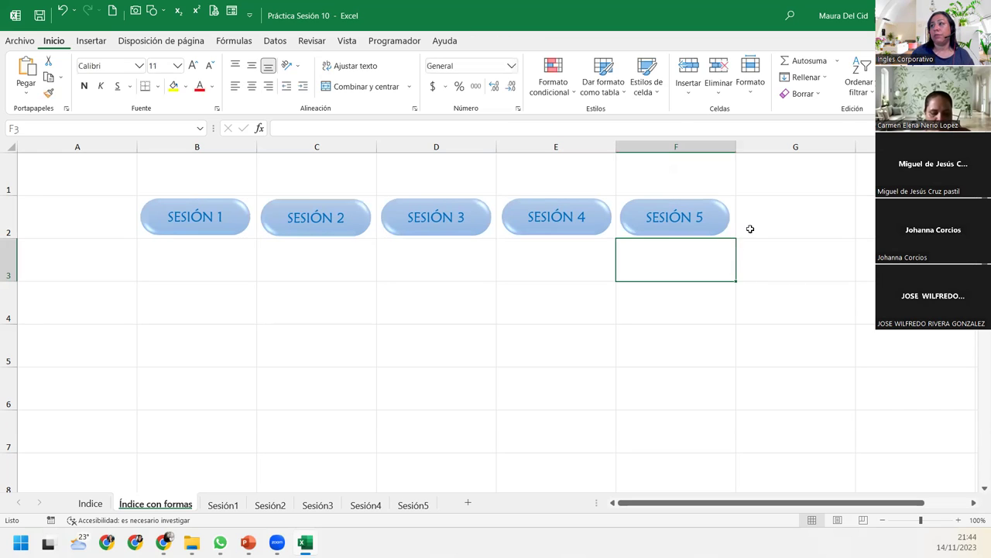
drag(749, 228, 38, 216)
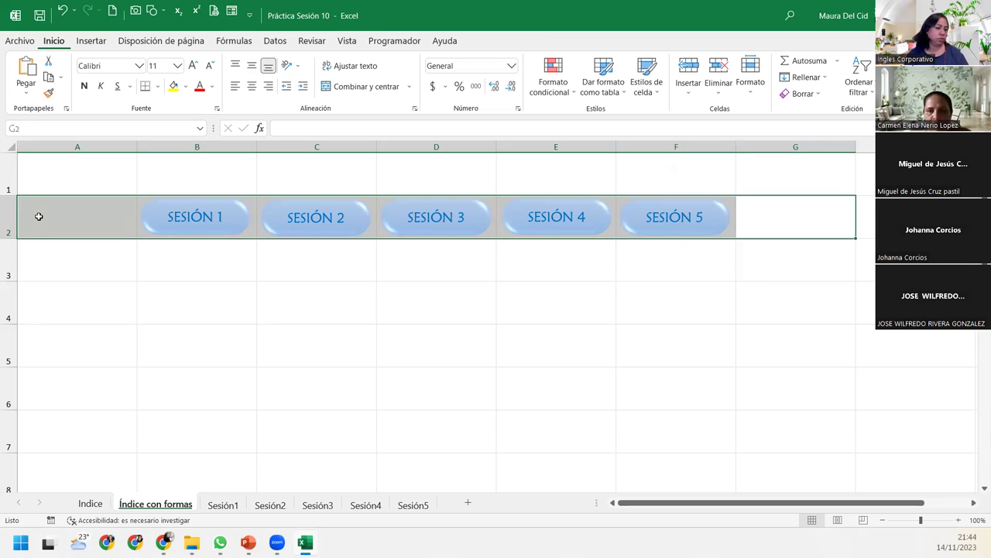
click(194, 223)
ctrl+click(314, 215)
ctrl+click(440, 217)
ctrl+click(553, 211)
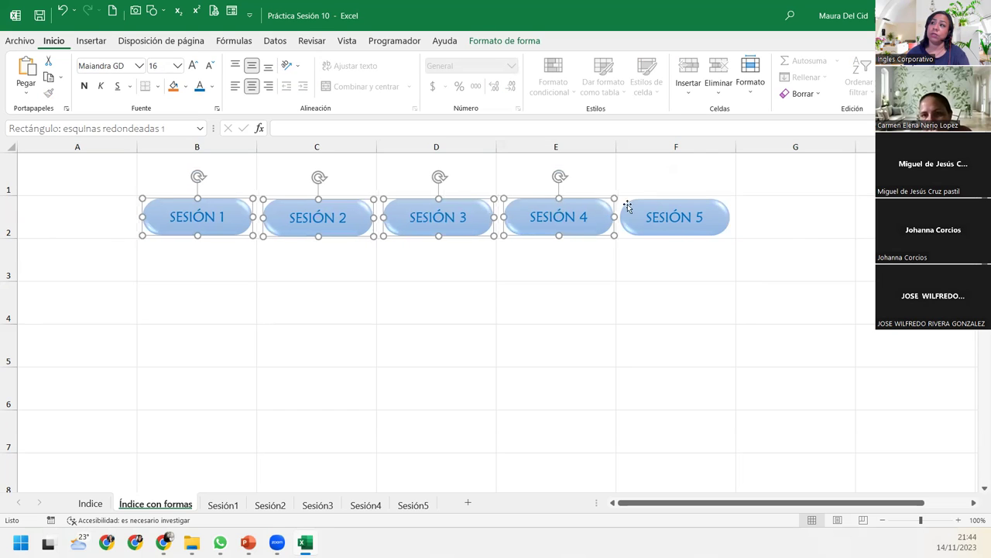
ctrl+click(678, 217)
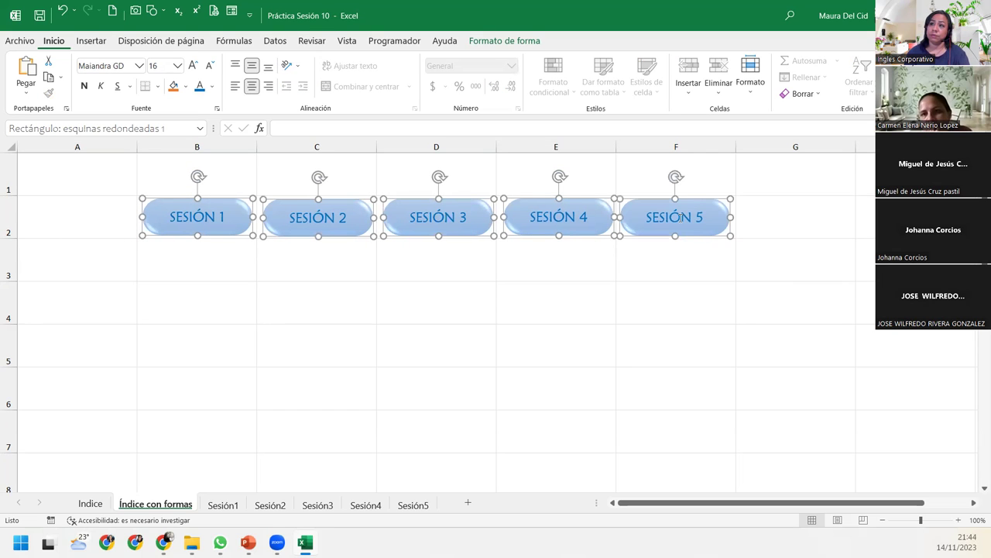
Shift the SESIÓN 1 pill slightly left and reselect all five pills
click(452, 270)
click(225, 224)
drag(224, 224, 224, 226)
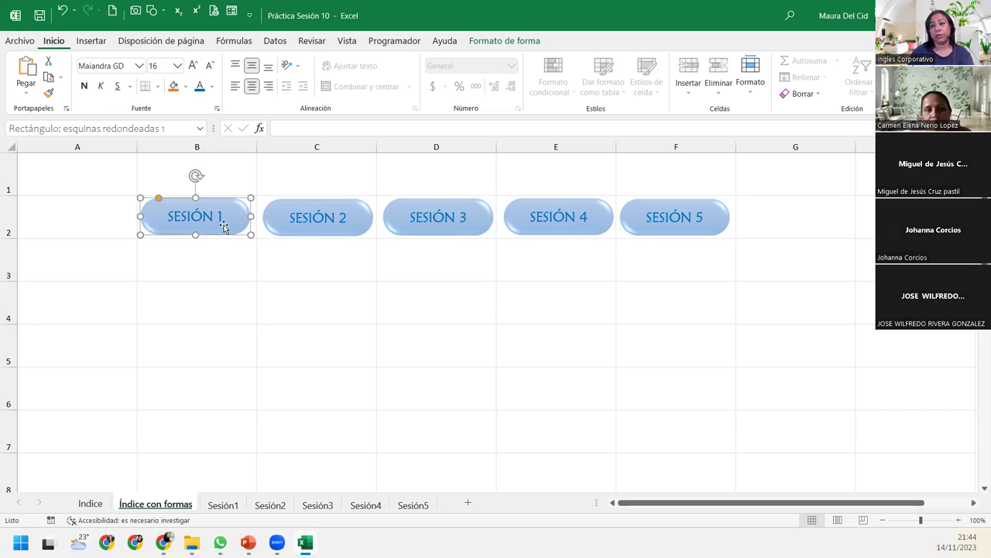
ctrl+click(309, 208)
ctrl+click(435, 209)
ctrl+click(557, 208)
ctrl+click(666, 216)
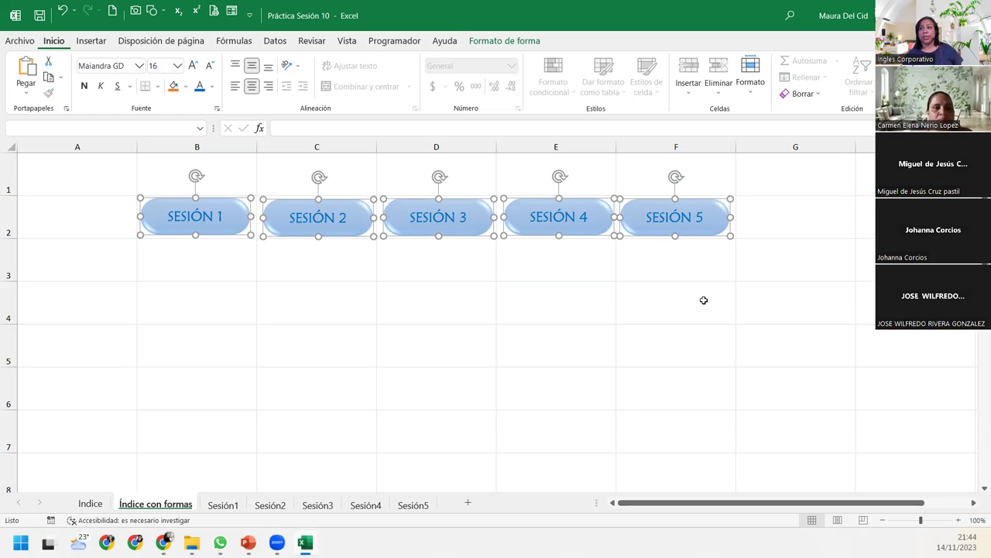
click(633, 295)
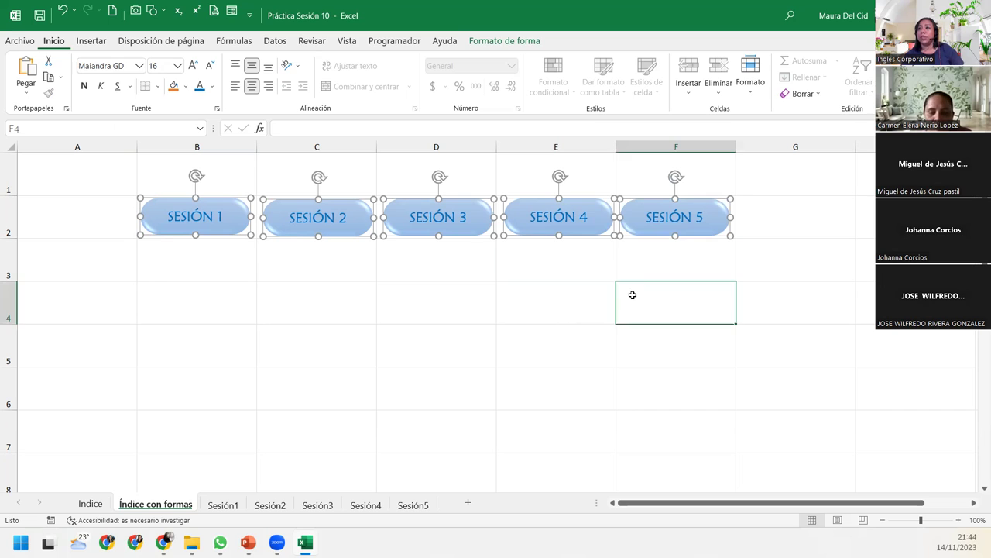
Select SESIÓN 5 and add SESIÓN 1 through 4, nudging the group left
click(667, 221)
mouse_move(669, 219)
mouse_down()
mouse_move(681, 219)
mouse_move(680, 230)
mouse_up()
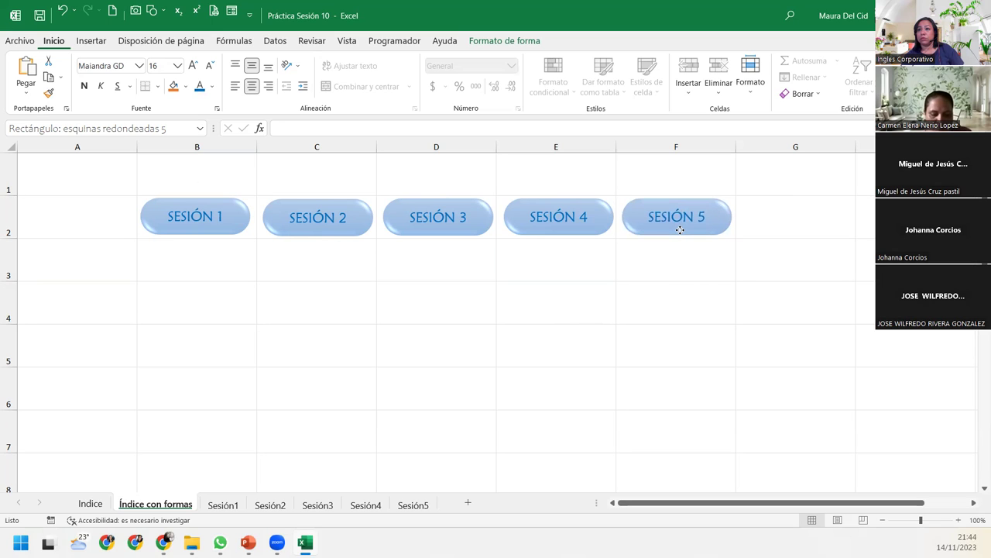
click(680, 230)
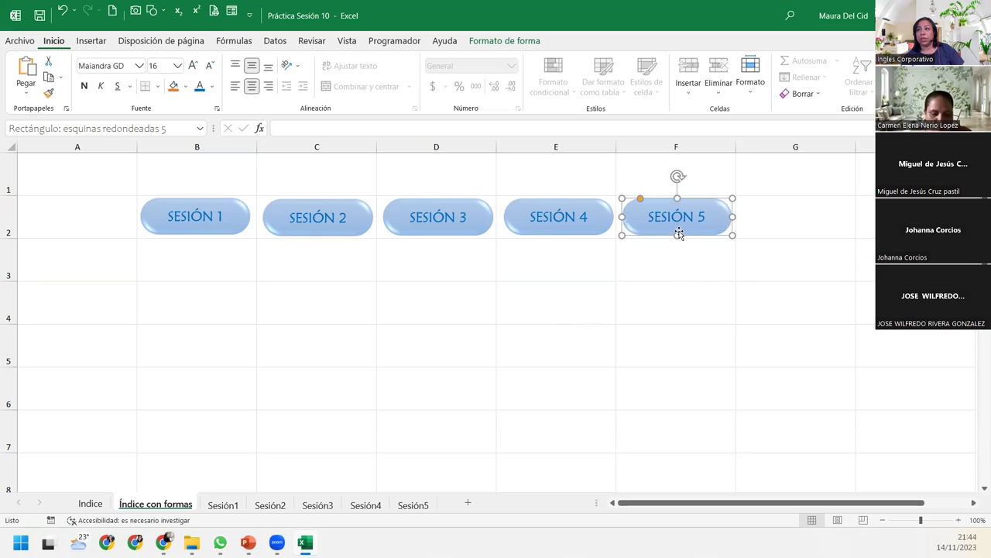
ctrl+click(219, 221)
ctrl+click(355, 221)
ctrl+click(438, 217)
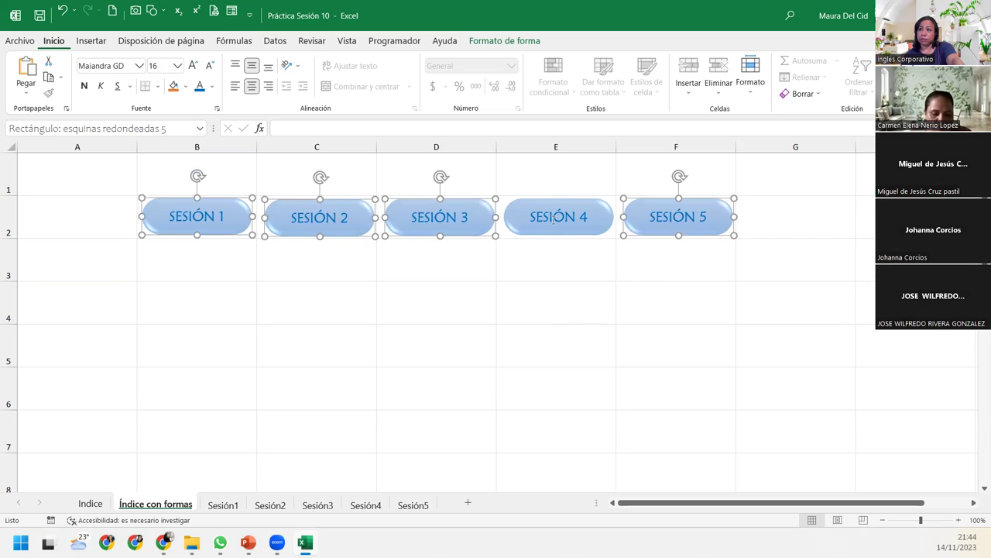
key(Left)
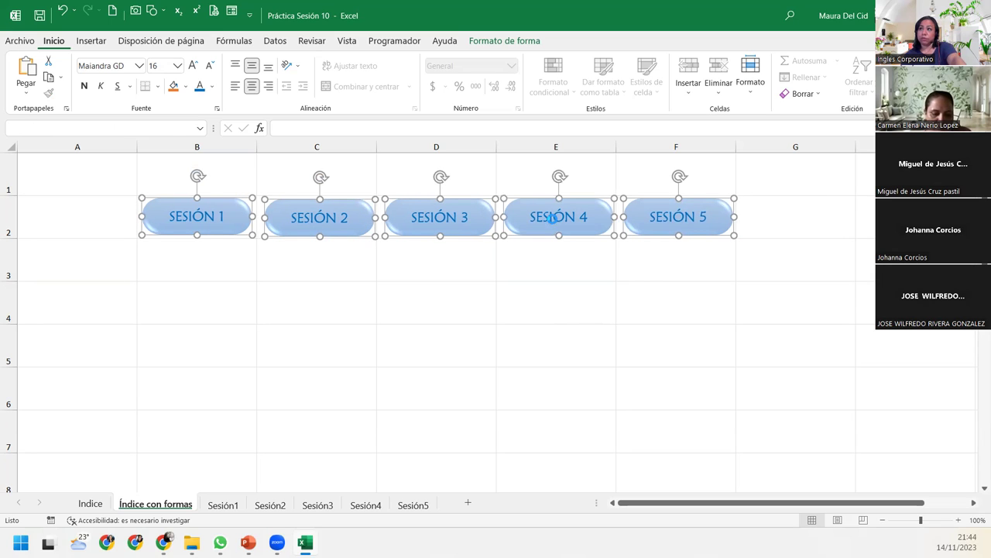
ctrl+click(532, 218)
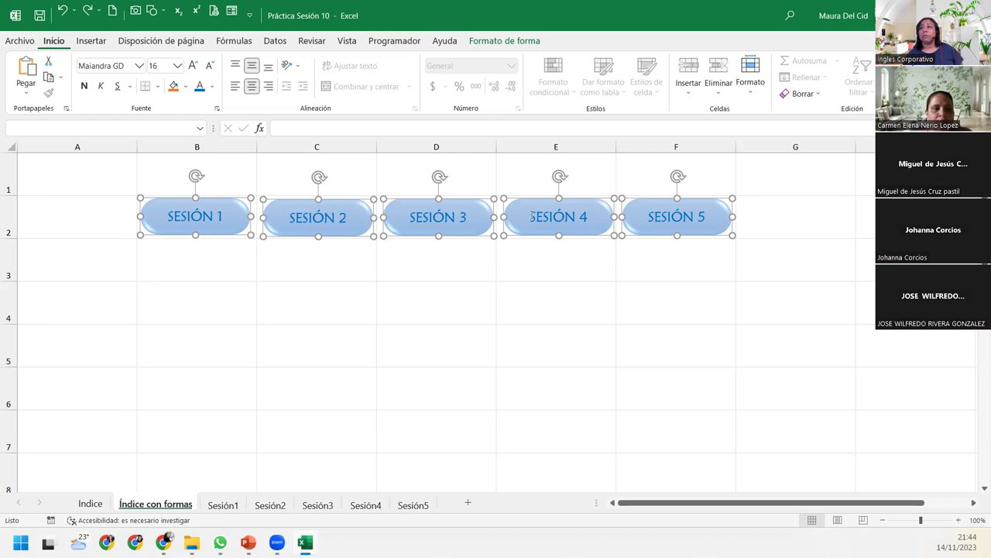
Apply Alinear en la parte superior from the Formato de forma Alinear menu
click(489, 45)
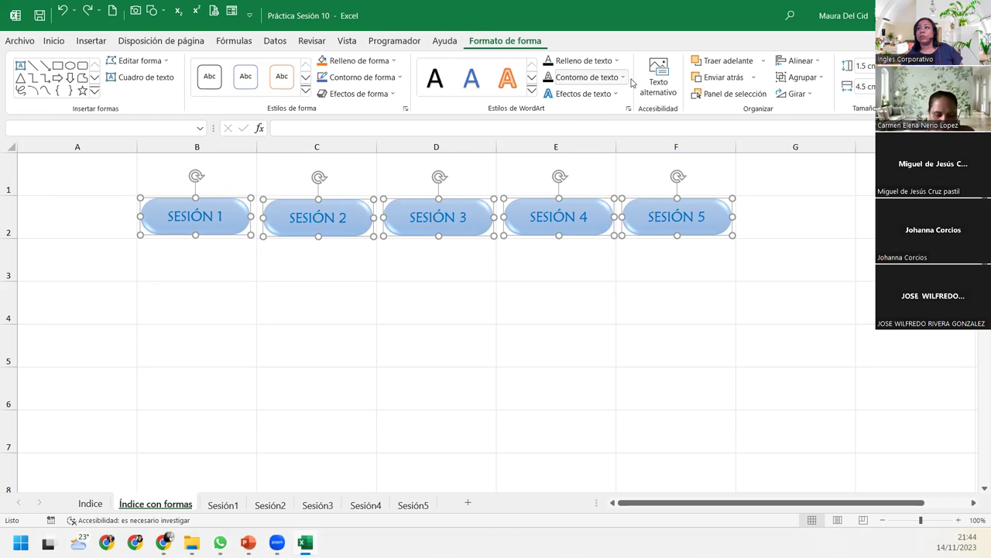
click(798, 61)
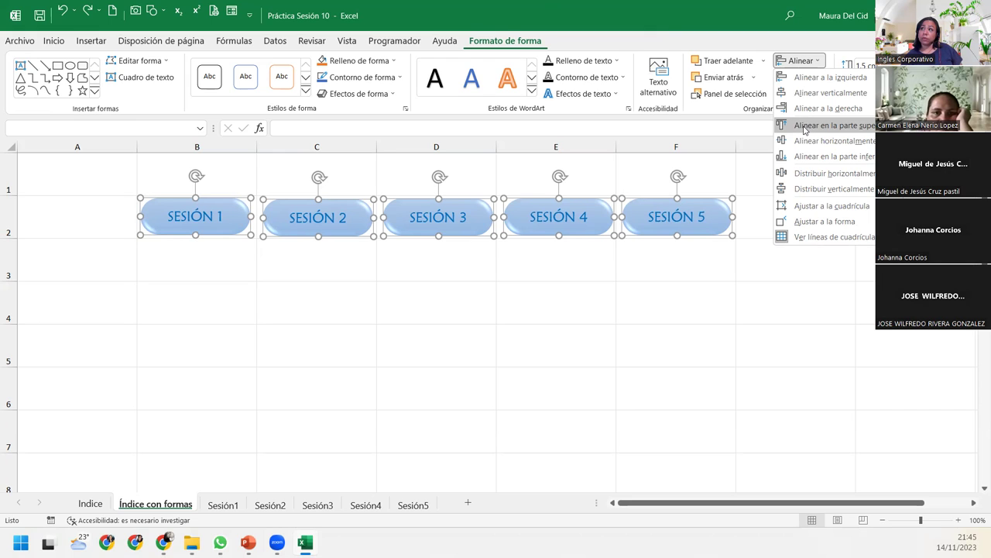
click(804, 126)
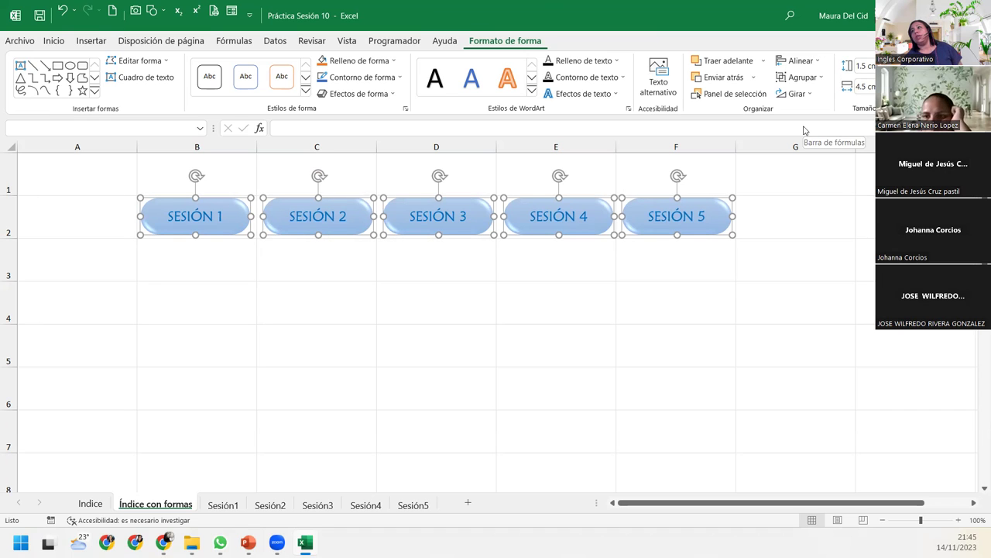
click(797, 61)
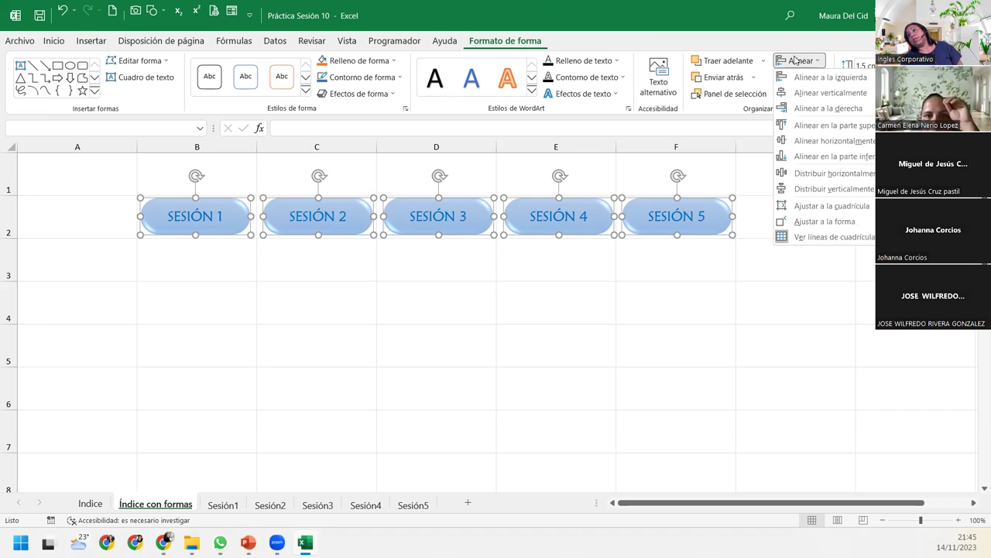
Choose Distribuir horizontalmente for the five selected pills
click(825, 173)
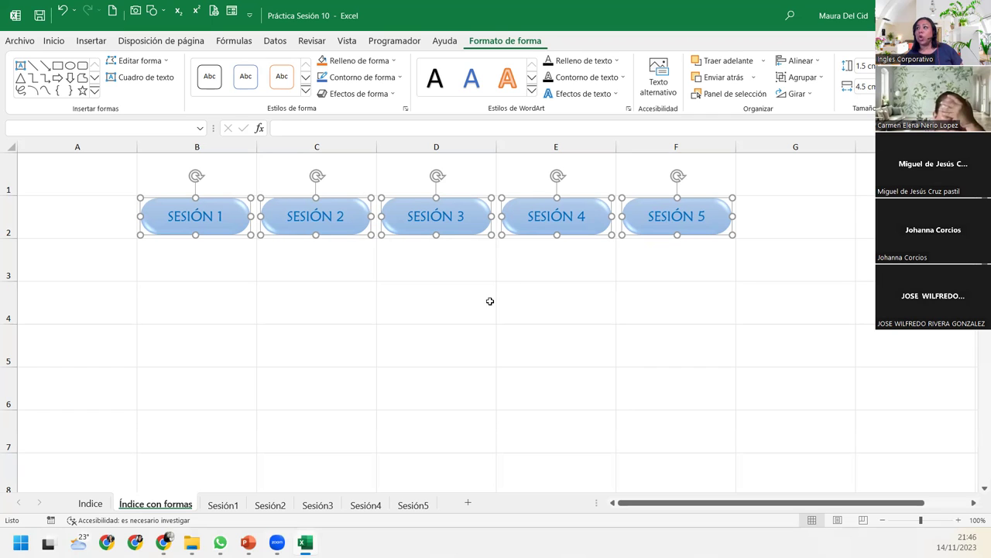
click(784, 67)
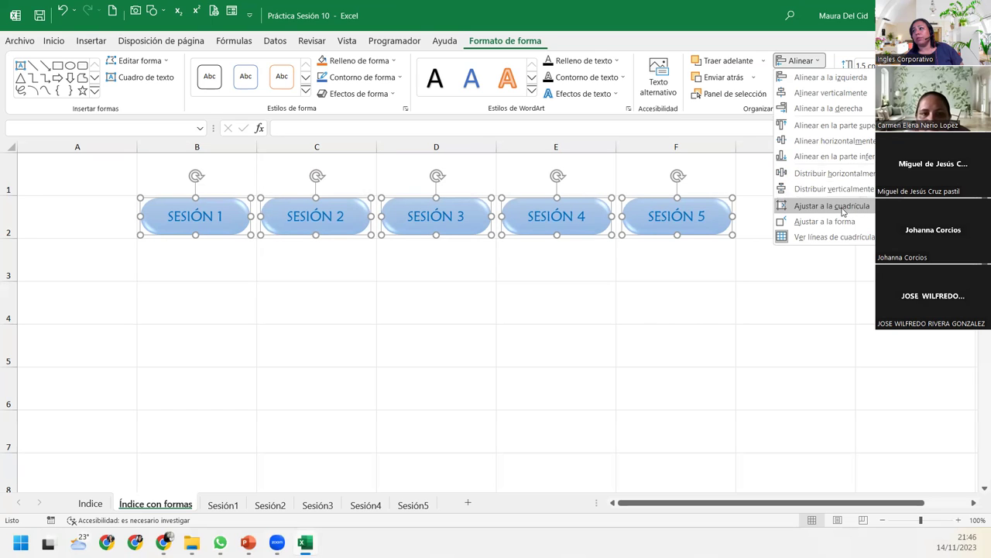
click(840, 208)
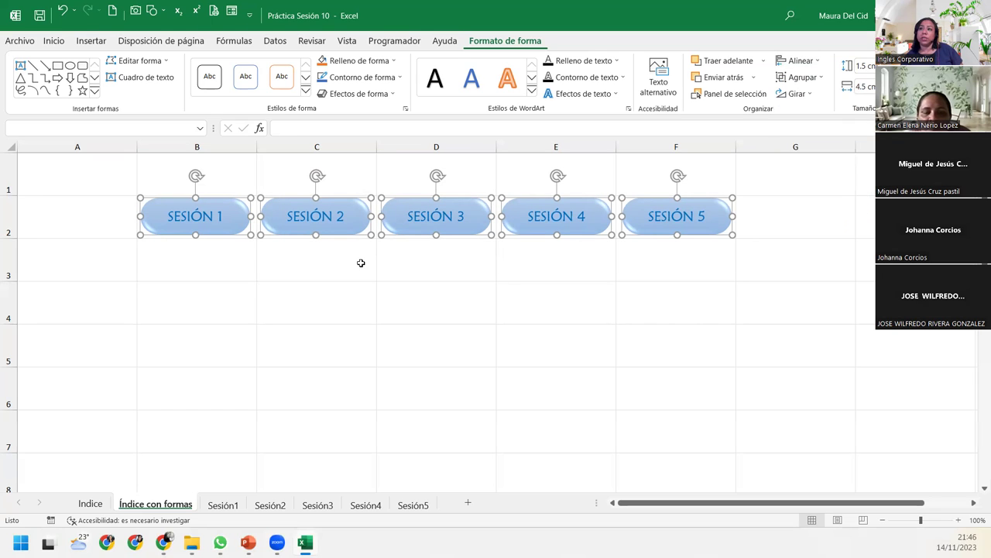
click(213, 257)
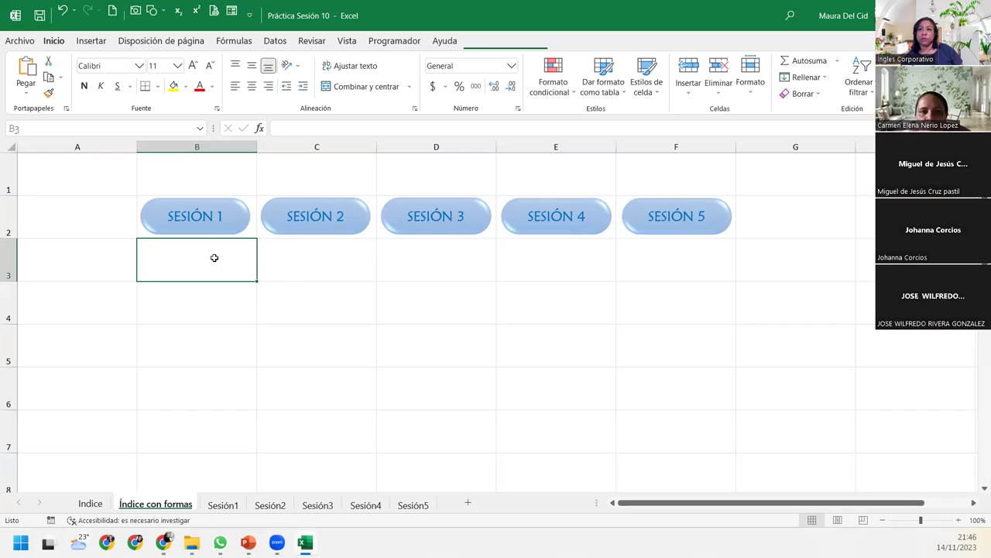
click(215, 287)
click(345, 284)
click(465, 283)
click(552, 298)
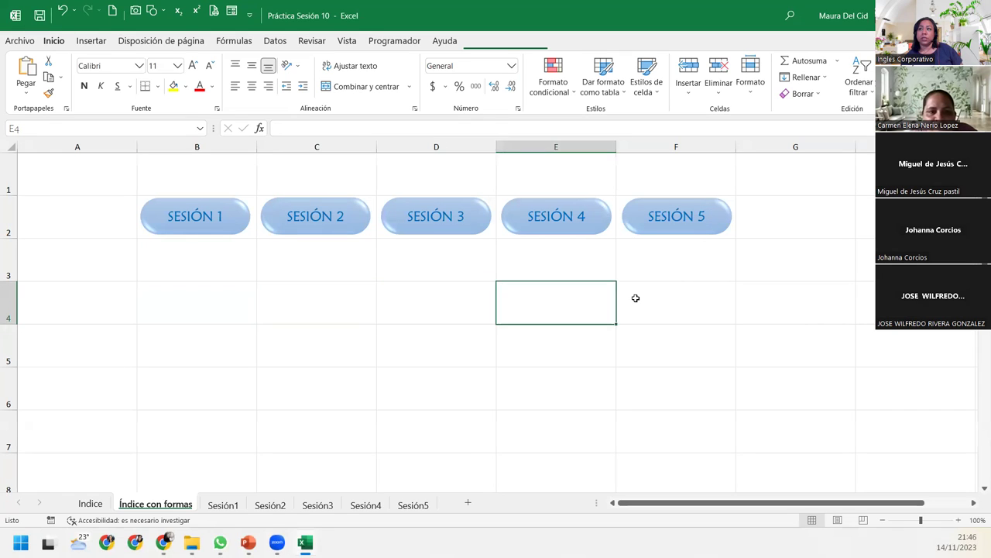
click(635, 298)
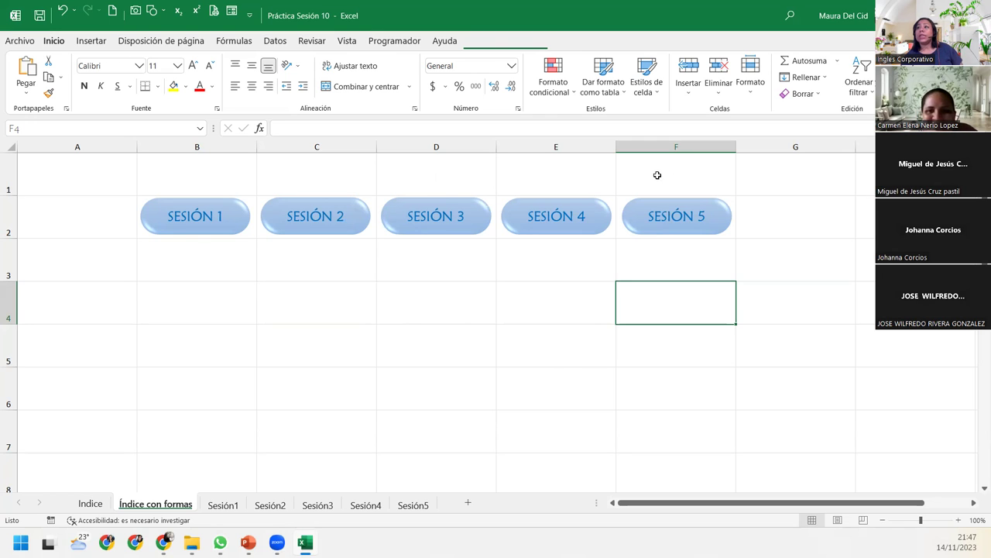
click(233, 218)
ctrl+click(306, 218)
ctrl+click(436, 216)
ctrl+click(556, 216)
ctrl+click(676, 216)
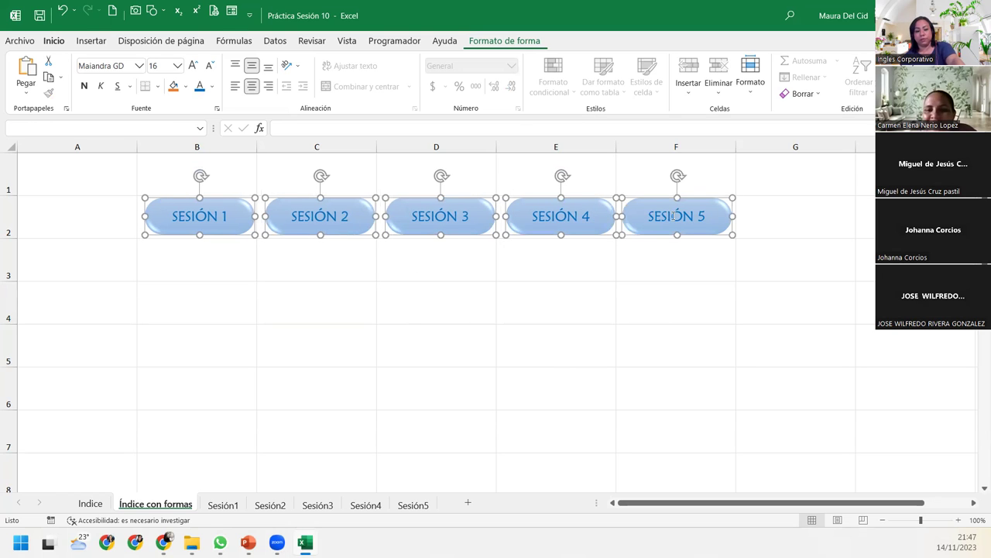
ctrl+click(676, 216)
ctrl+click(676, 216)
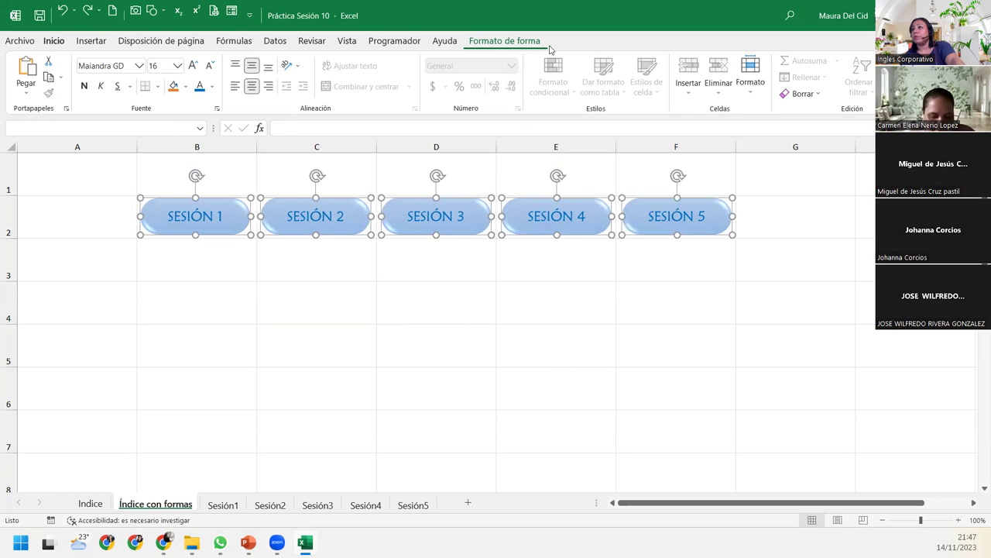
click(504, 41)
click(798, 62)
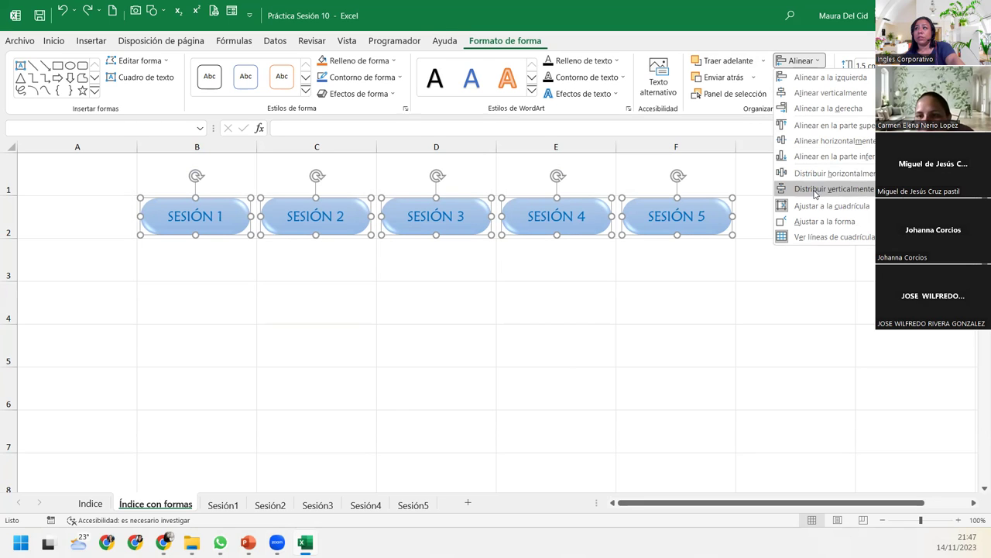
click(815, 191)
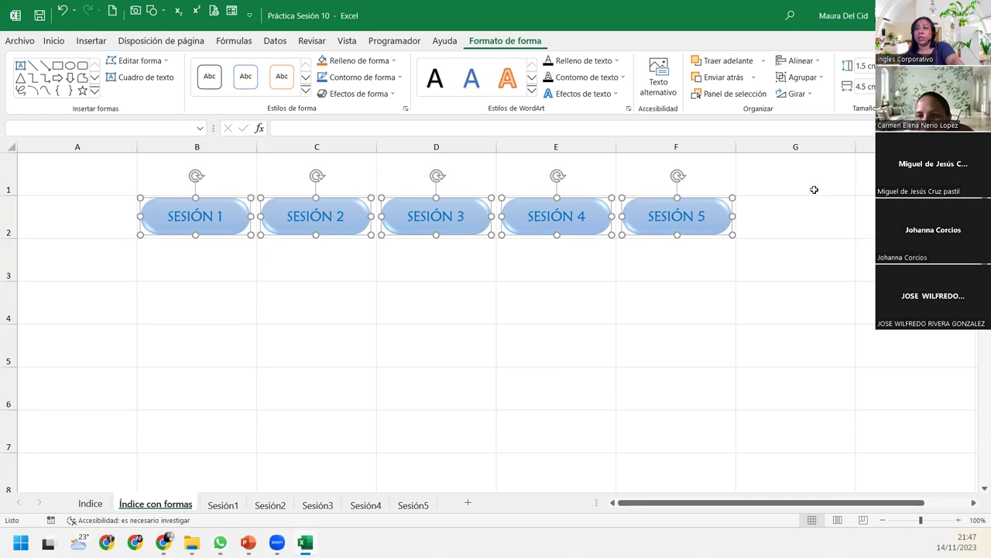
click(804, 62)
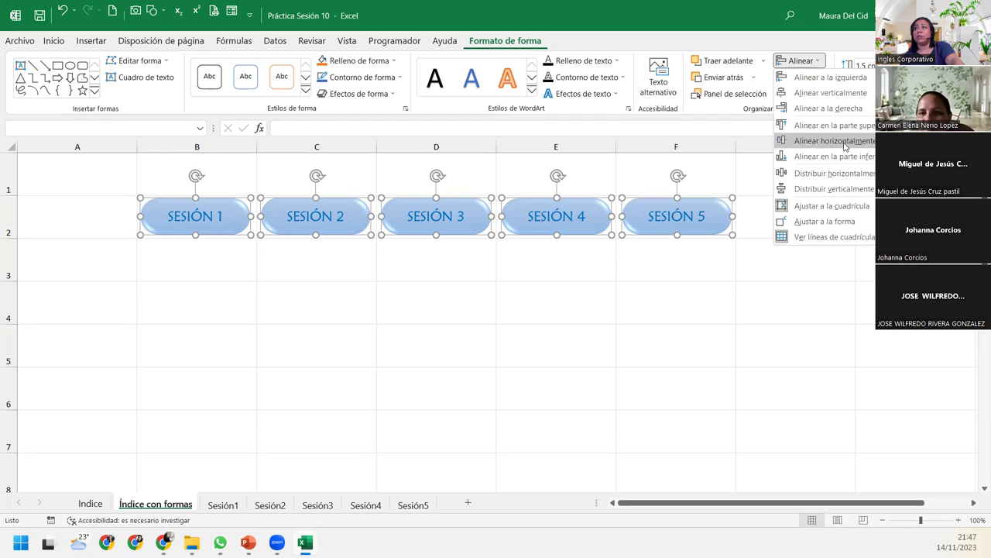
key(Escape)
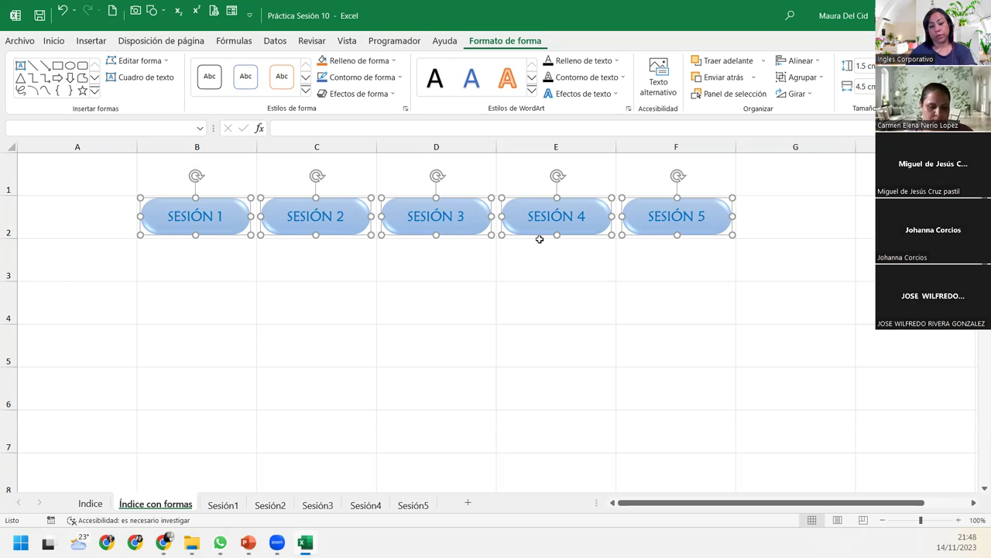
Nudge the lower row of pills, then undo those moves with Ctrl+Z
click(171, 305)
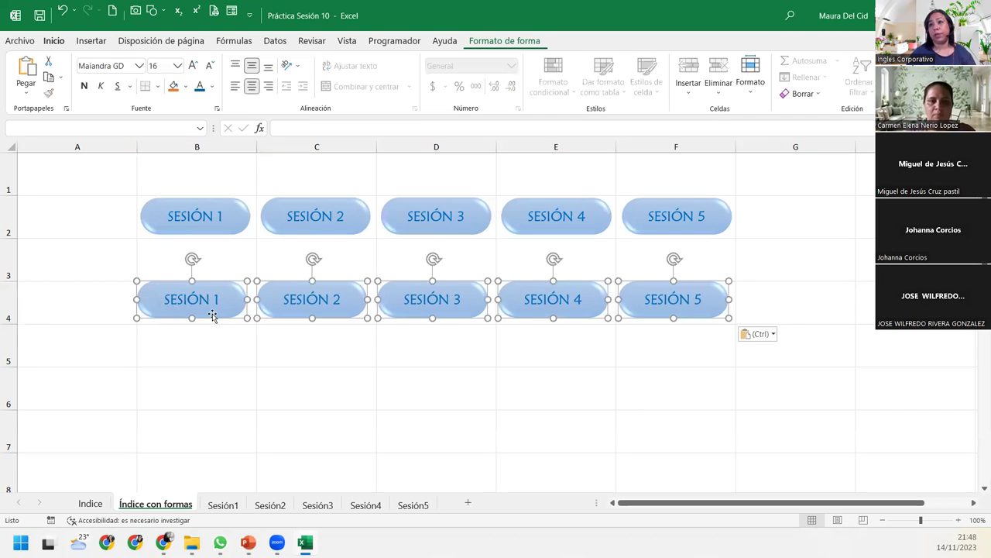
drag(214, 317, 216, 322)
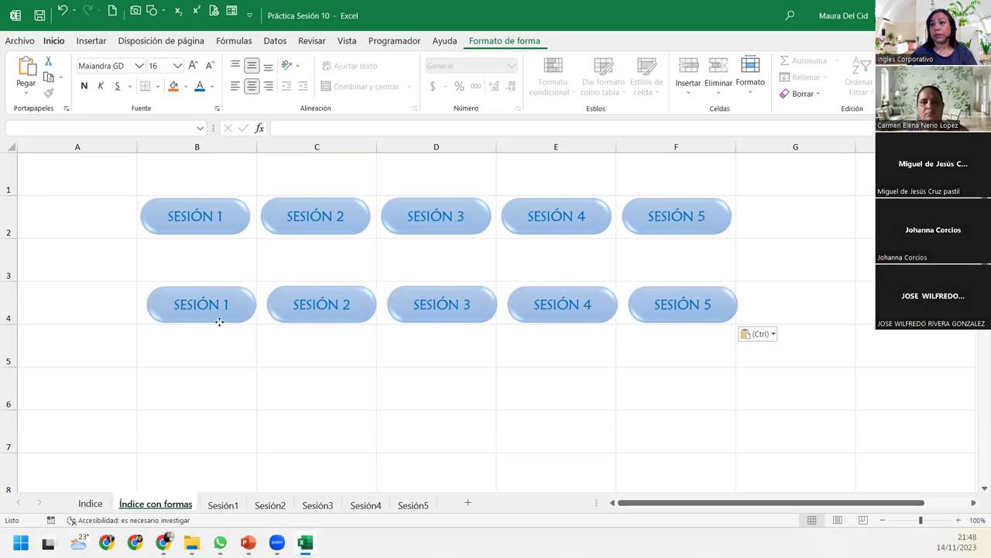
drag(217, 322, 217, 325)
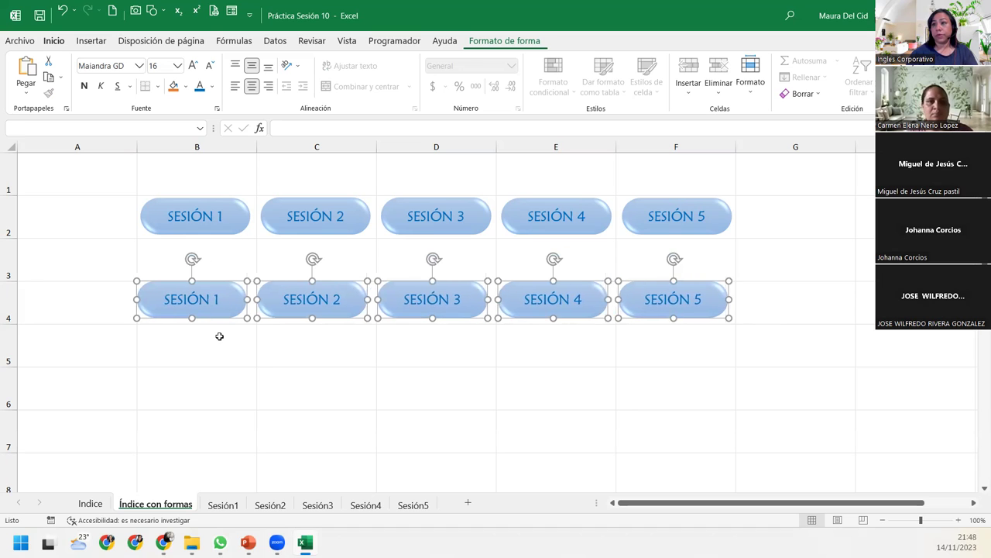
key(ctrl+z)
key(ctrl+z)
key(ctrl+z)
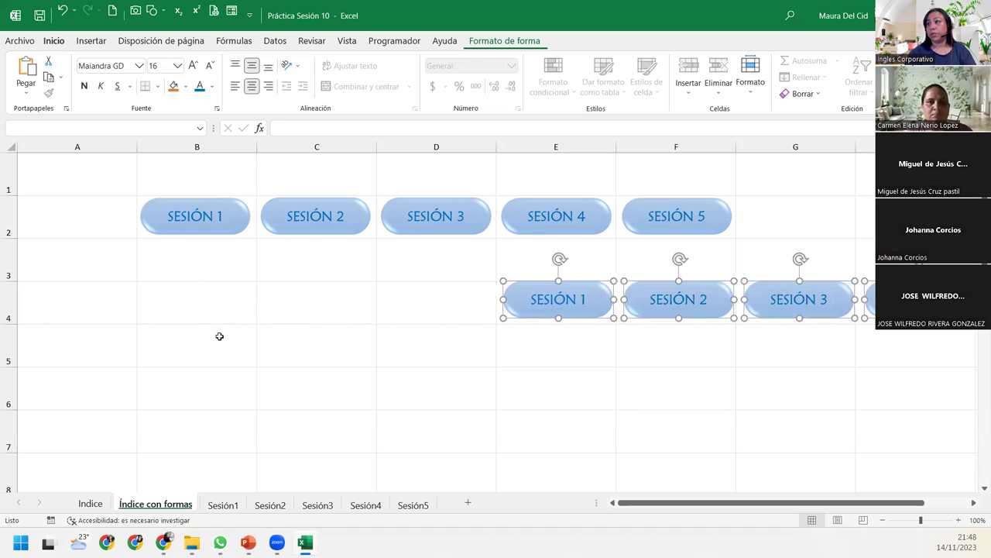
key(ctrl+z)
key(ctrl+z)
key(ctrl+z)
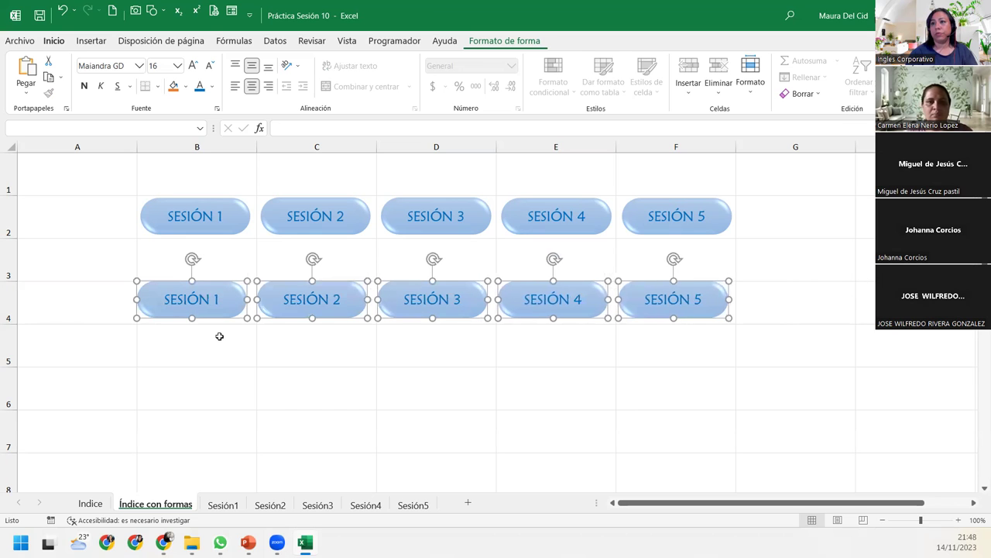
key(ctrl+z)
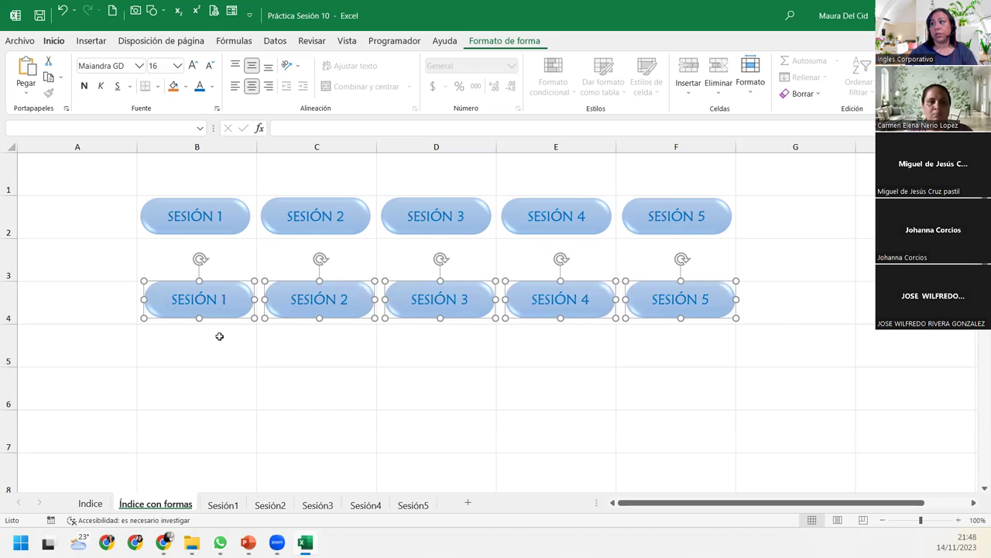
key(ctrl+z)
key(ctrl+z)
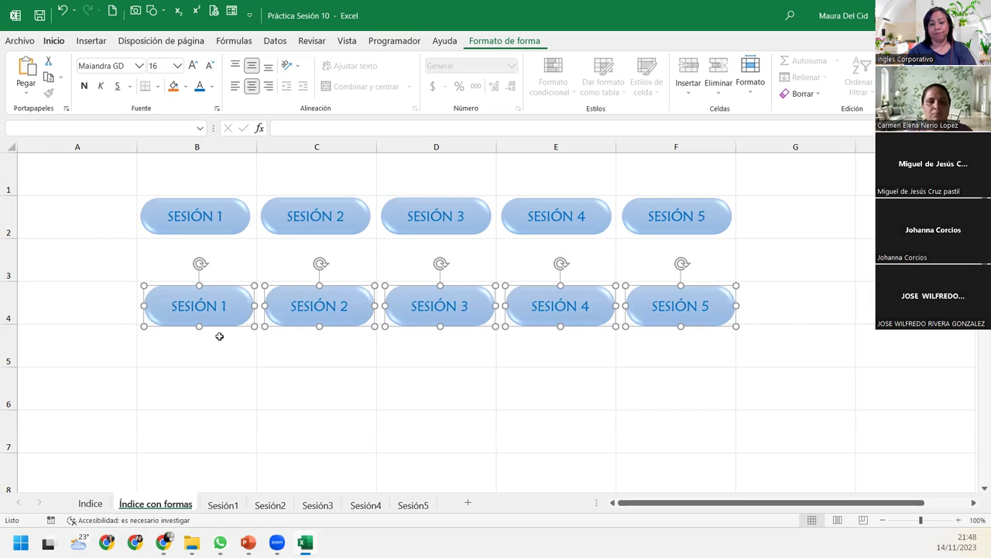
key(ctrl+z)
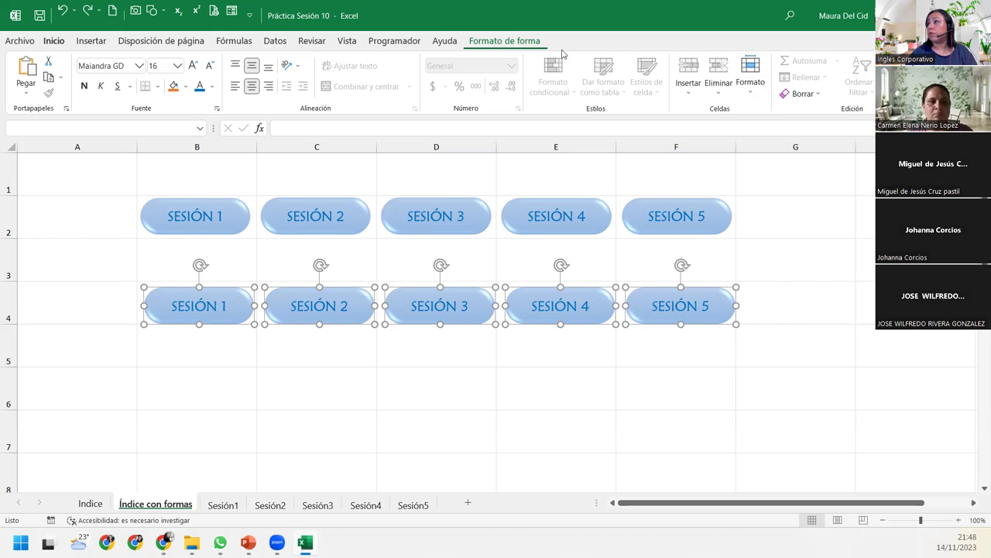
Top-align the row-4 pills and nudge them into place beneath the first row
click(526, 41)
click(800, 61)
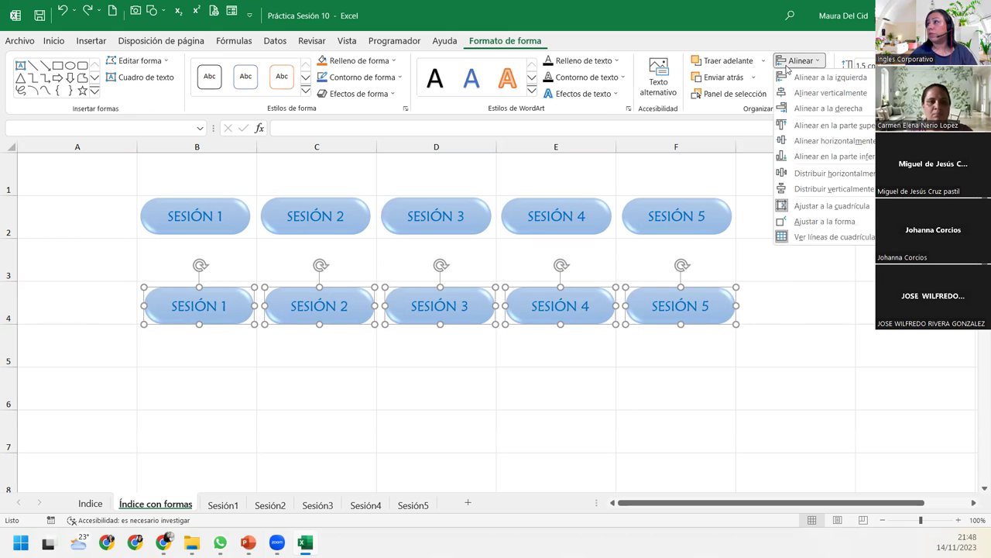
click(819, 126)
click(799, 60)
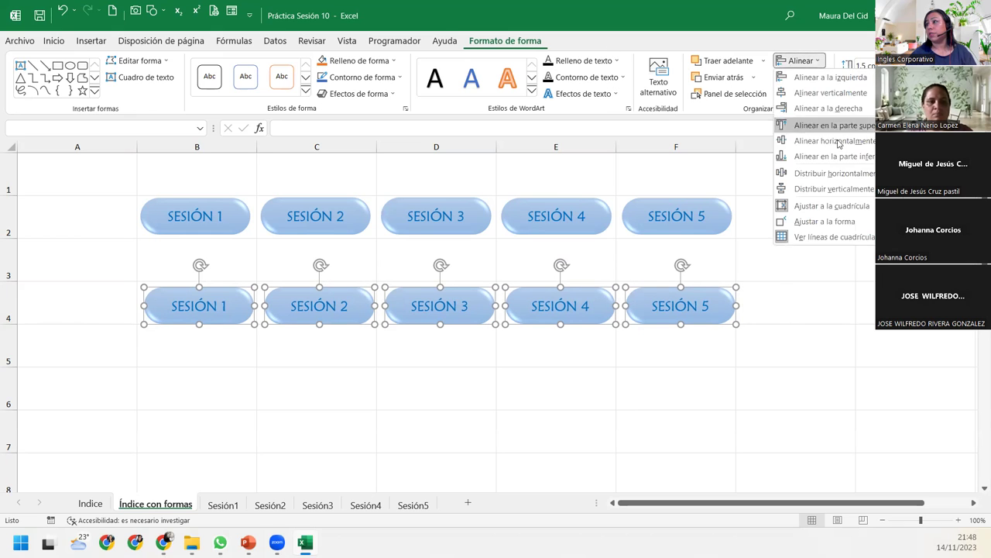
click(831, 189)
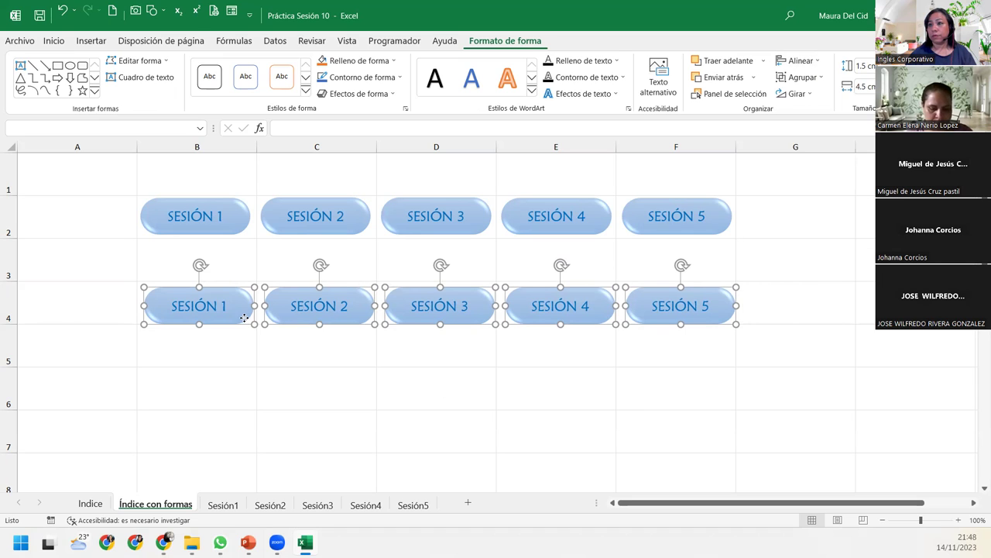
drag(244, 318, 242, 315)
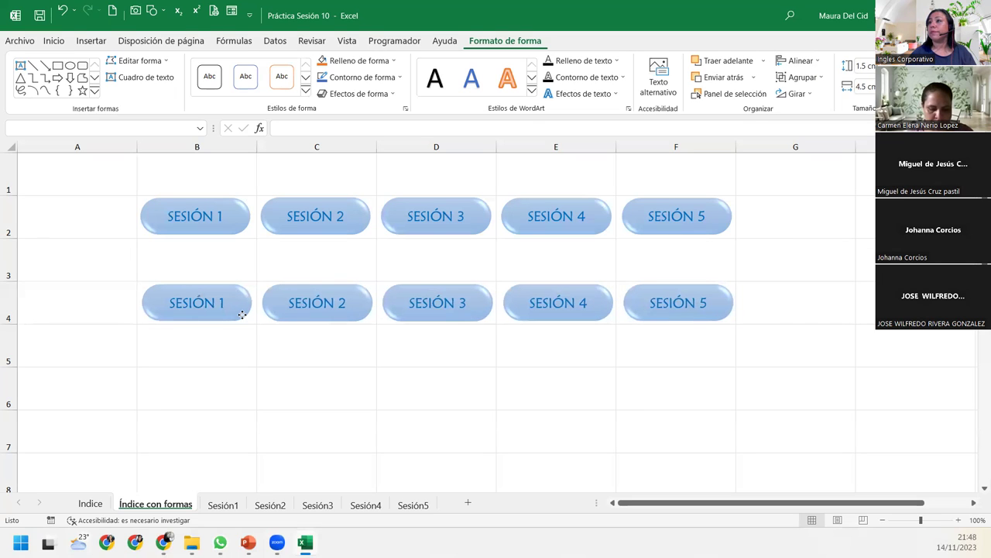
drag(242, 314, 240, 318)
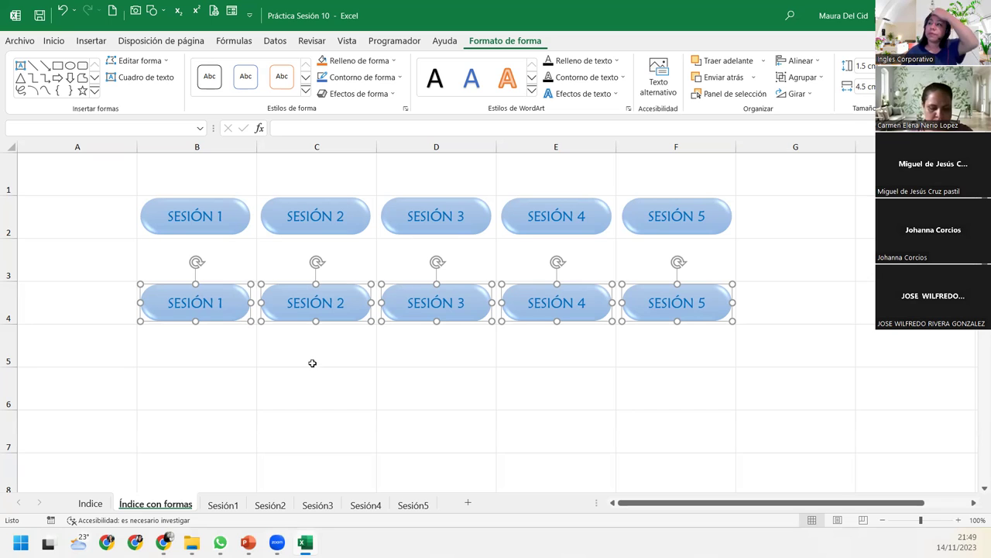
Replace the row-4 pill numbers with 6, 7, 8, 9 and 10
click(220, 303)
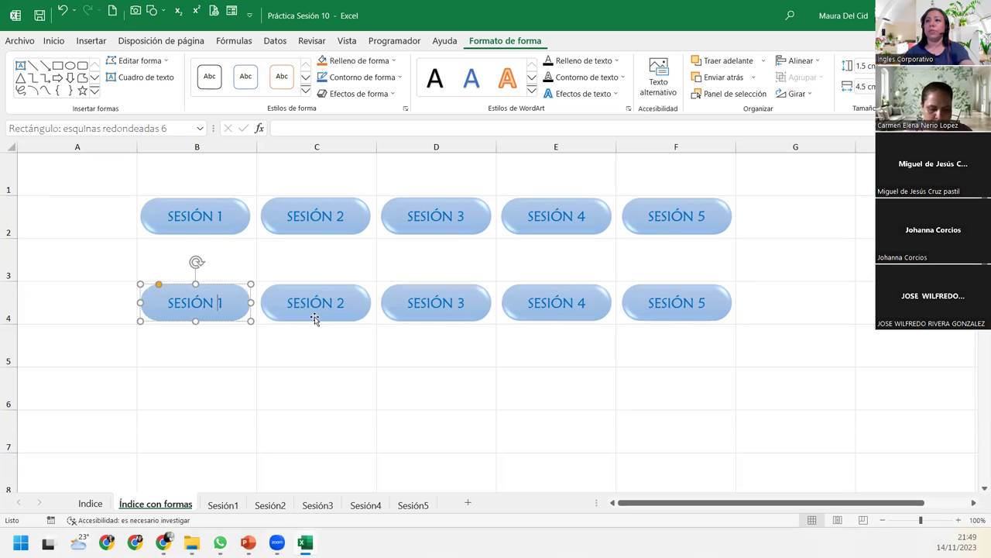
key(Delete)
text(6)
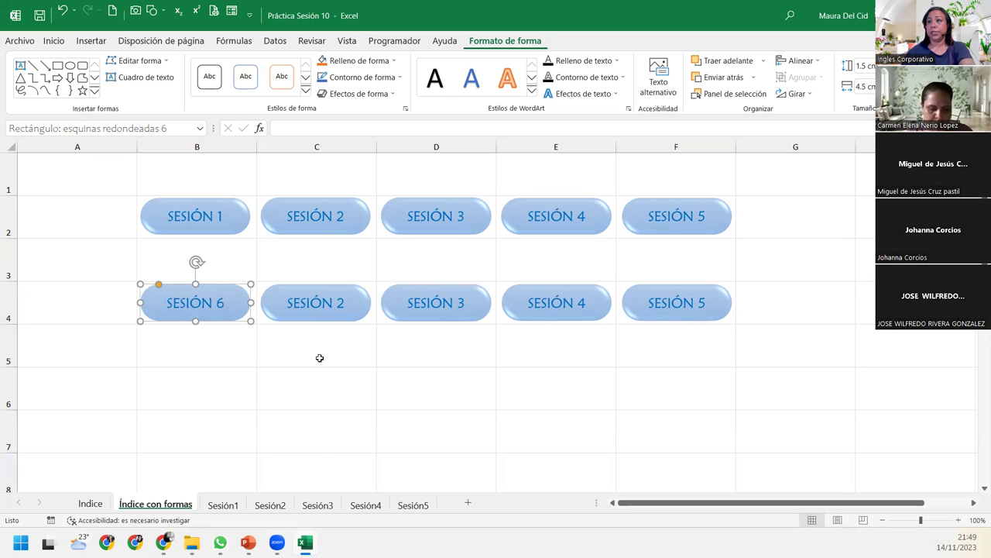
click(338, 302)
key(Delete)
text(7)
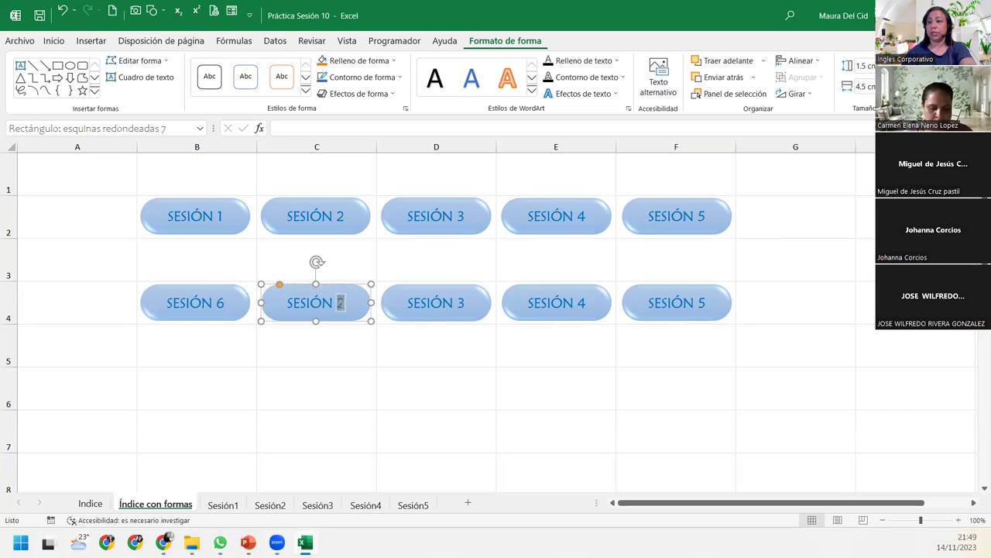
double_click(462, 302)
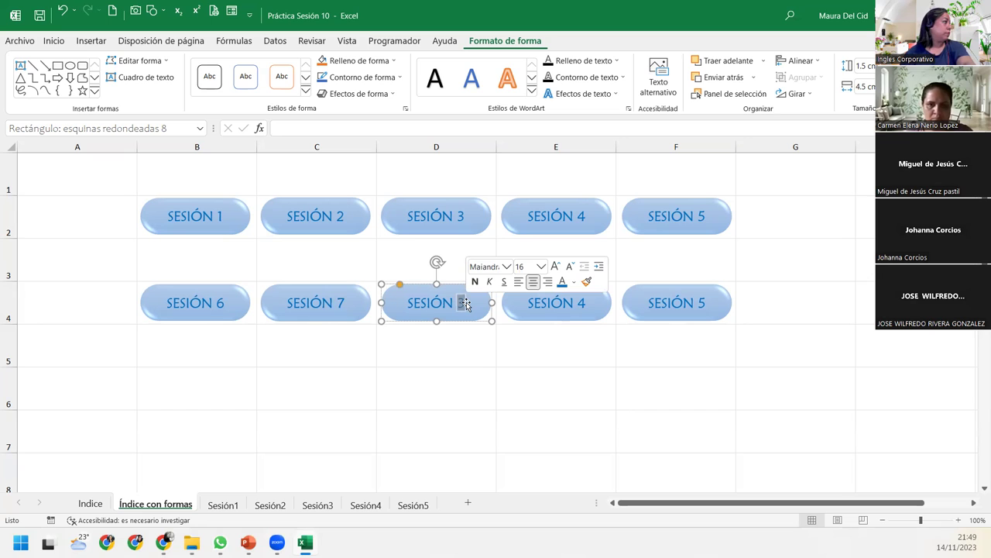
text(8)
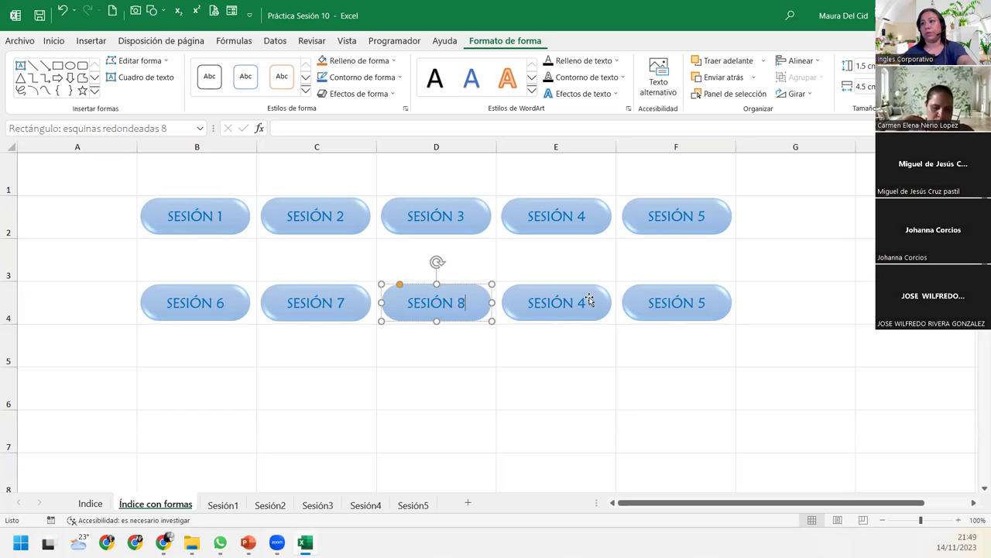
double_click(583, 303)
text(9)
double_click(702, 303)
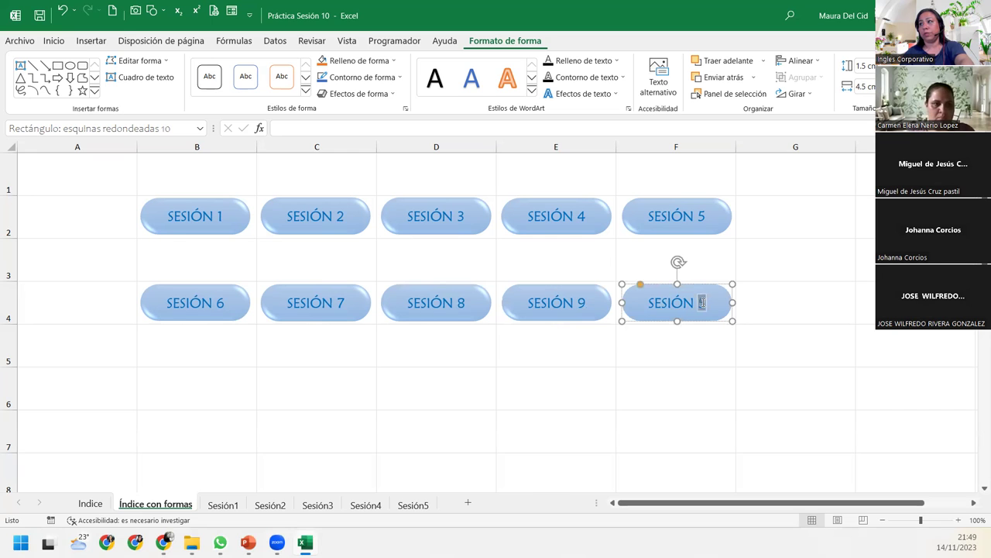
text(10)
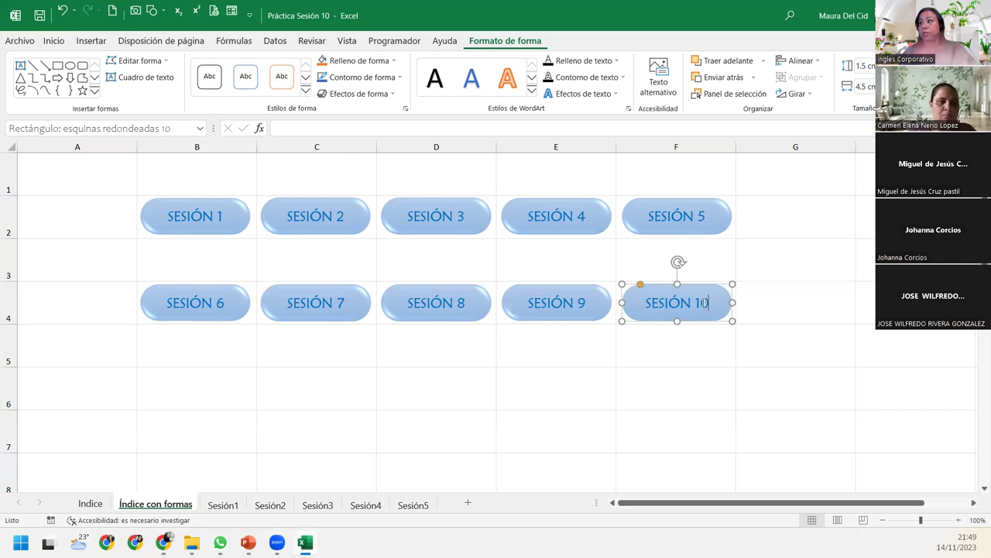
click(486, 385)
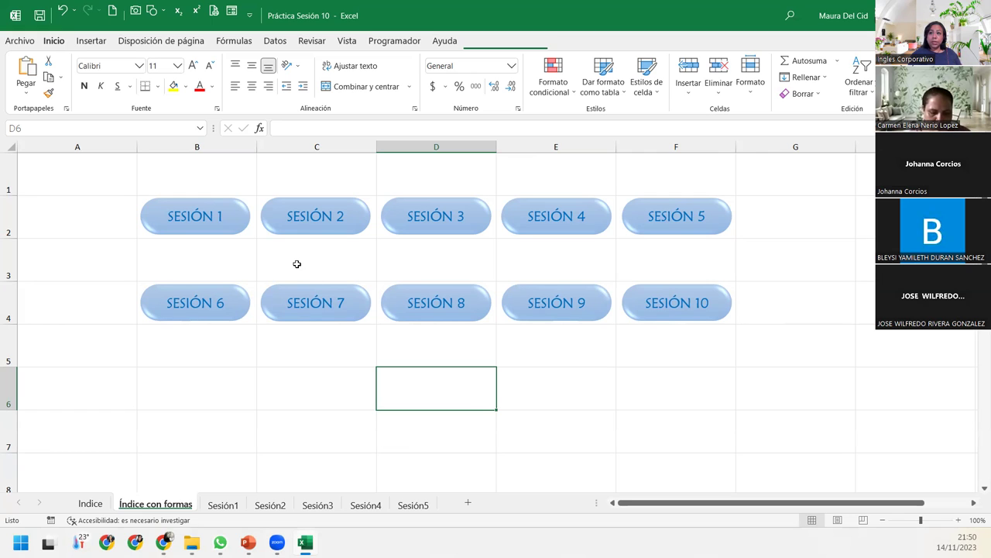
click(187, 213)
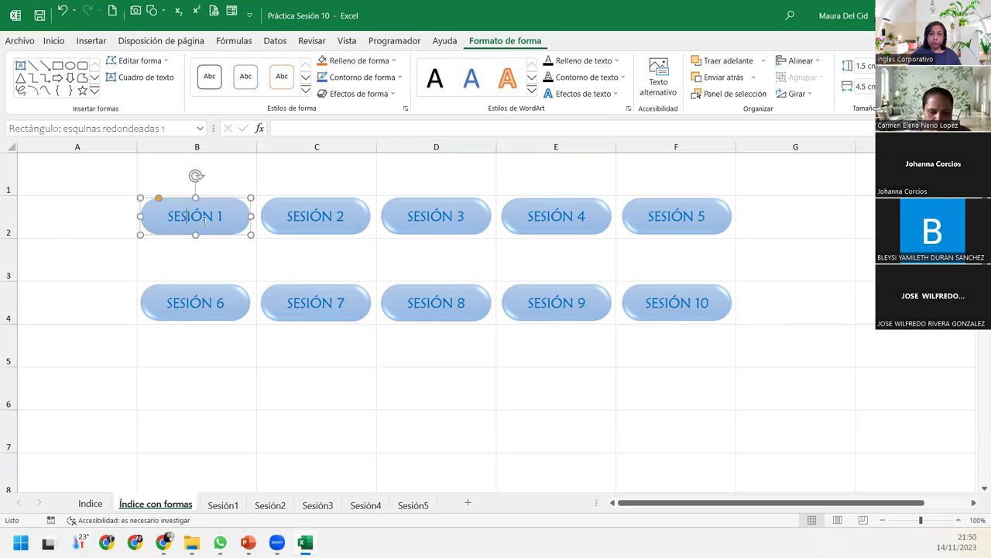
double_click(205, 221)
click(204, 221)
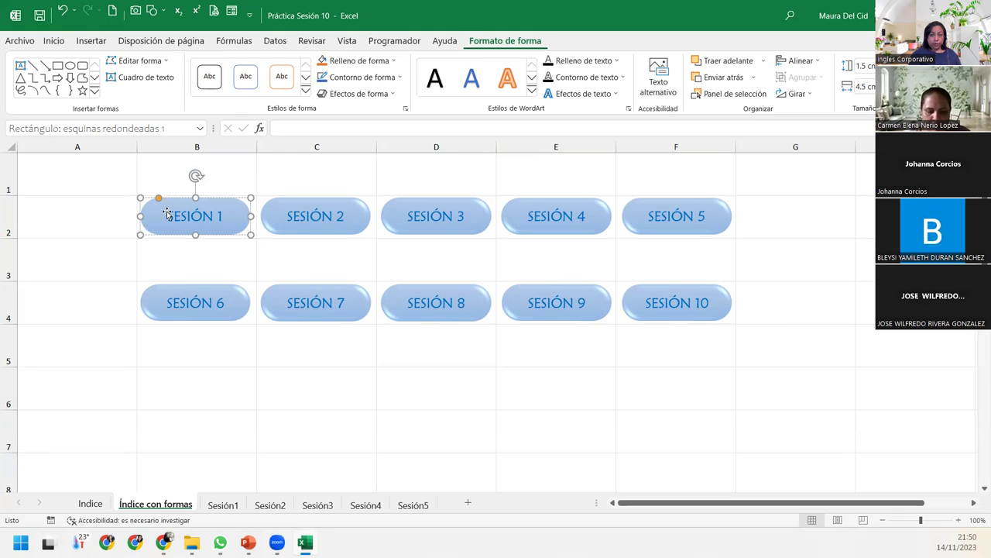
click(277, 371)
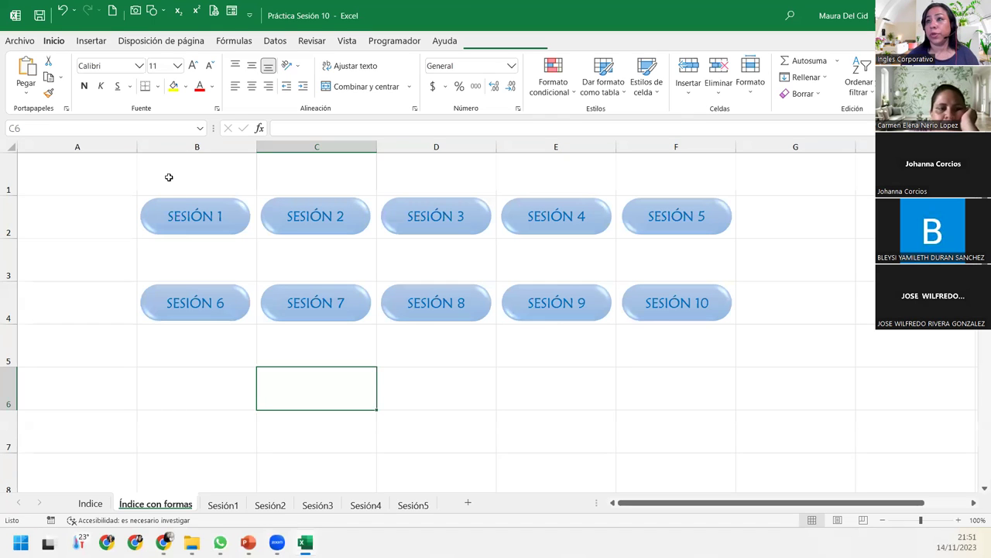
Zoom to fit cells B1:F6 in the window with Ajustar la selección a la ventana
drag(169, 177, 677, 395)
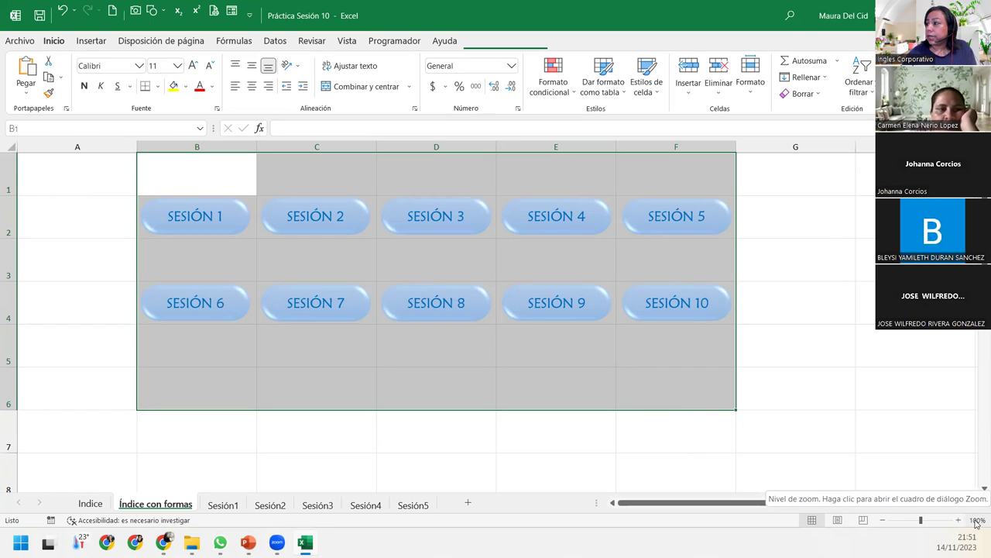
click(977, 520)
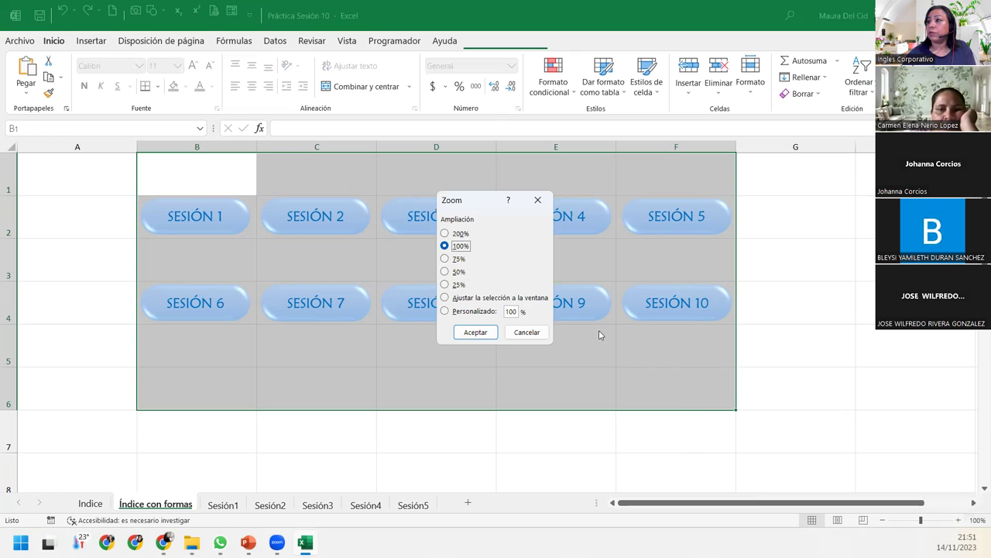
click(495, 297)
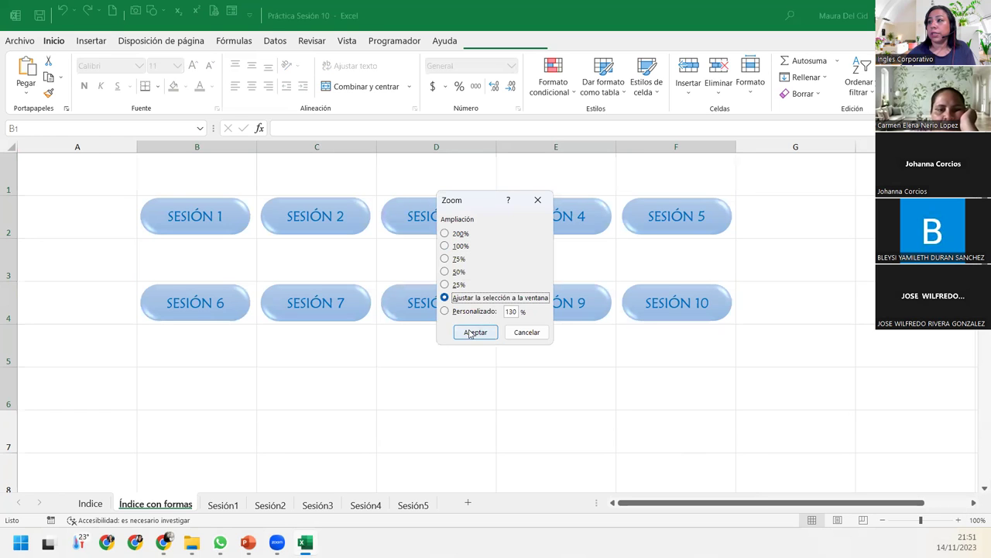
click(471, 331)
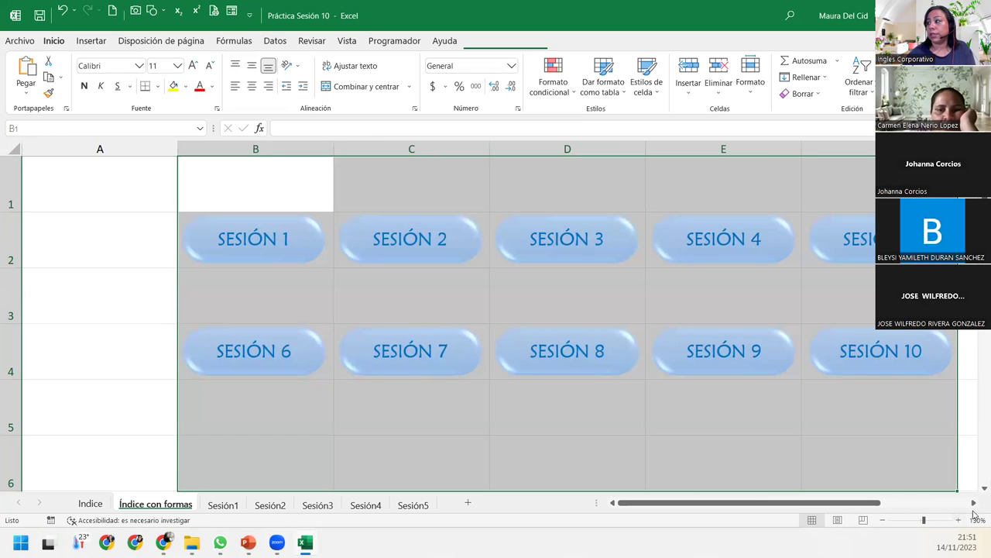
click(975, 505)
click(697, 429)
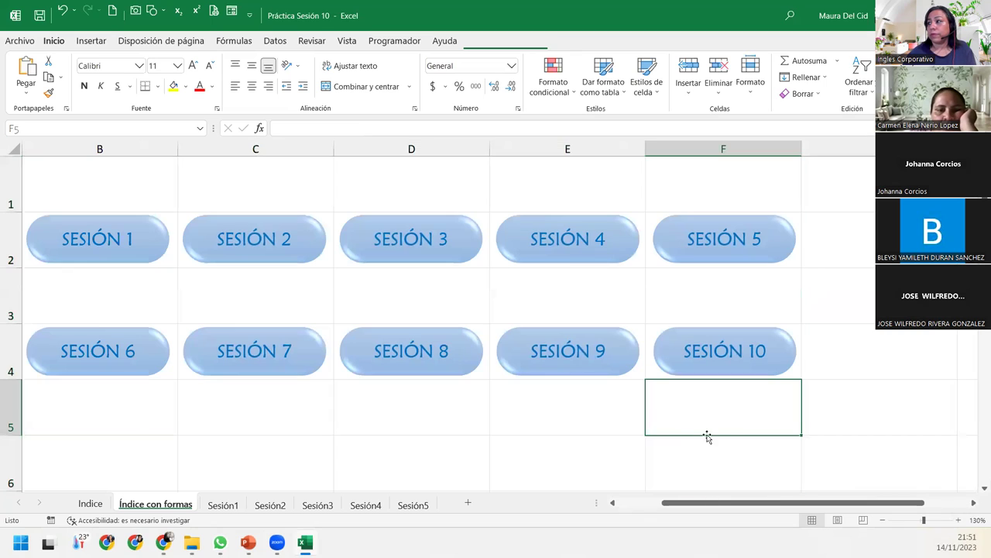
drag(762, 505, 731, 505)
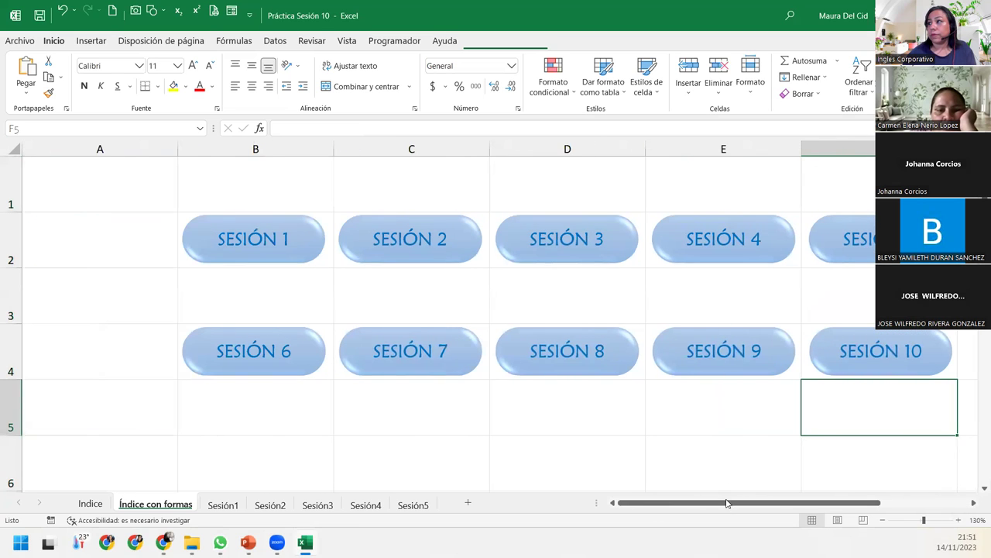
right_click(109, 149)
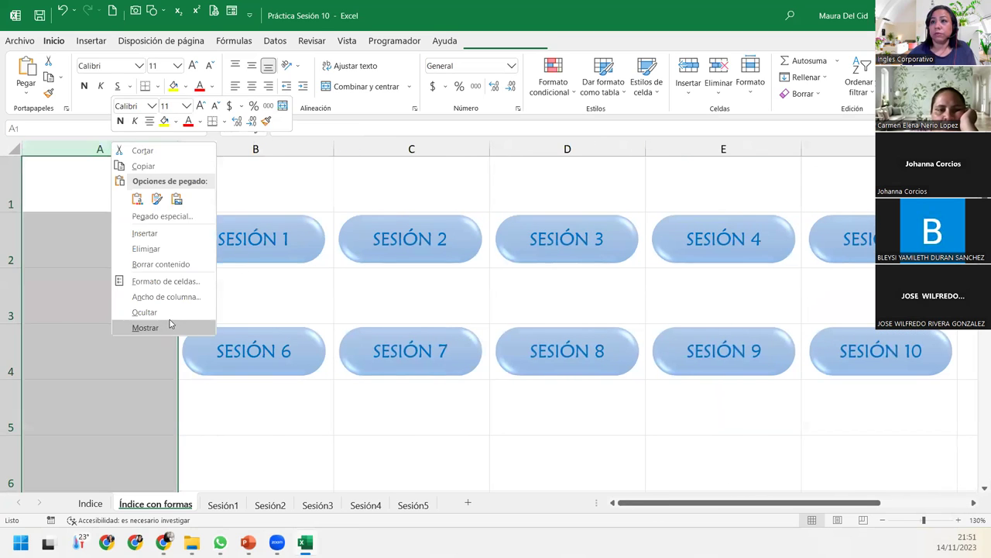
Set column A's width to 4 and zoom the sheet in to 140%
click(158, 297)
text(4)
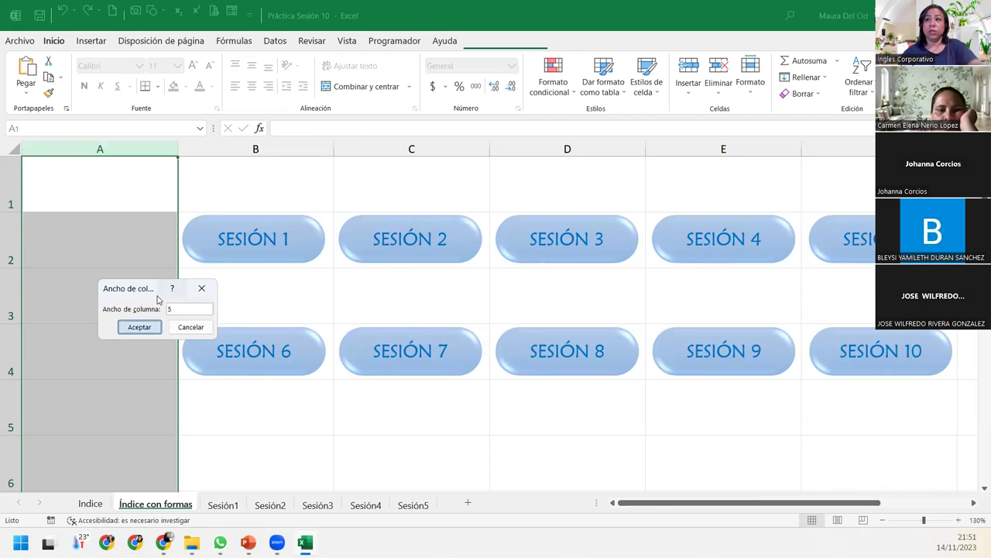
key(Return)
click(544, 418)
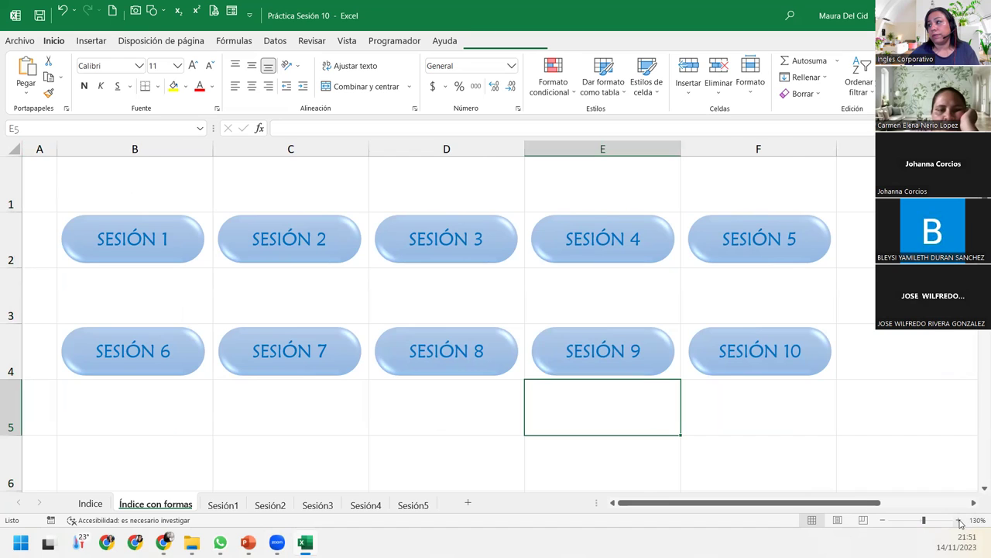
click(959, 521)
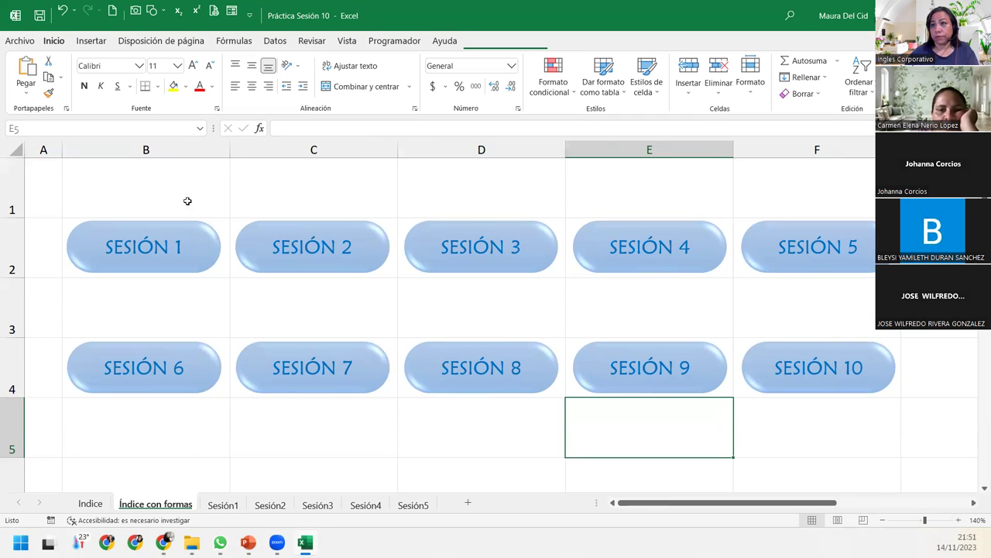
click(157, 191)
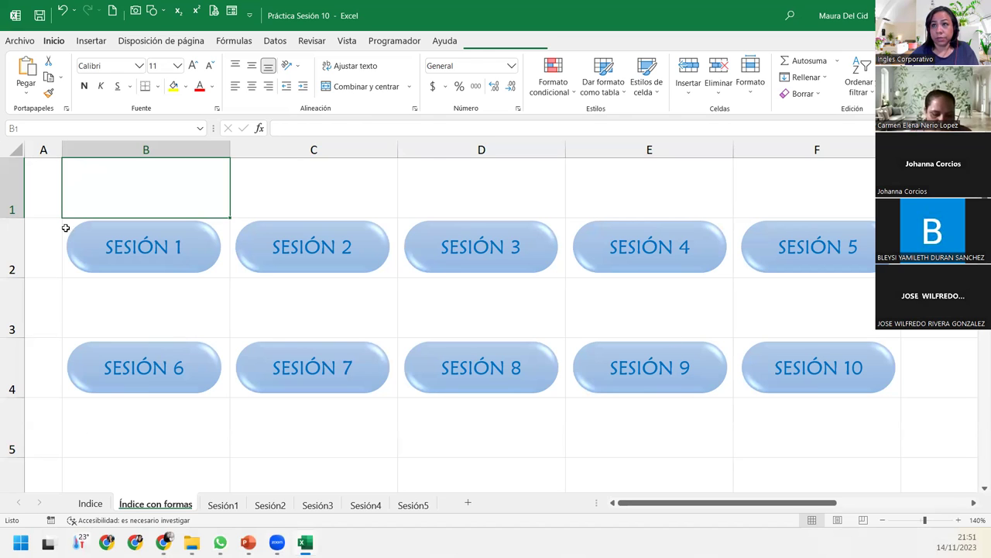
Select cells B1 through F1 in the top row for the title
drag(76, 186, 743, 193)
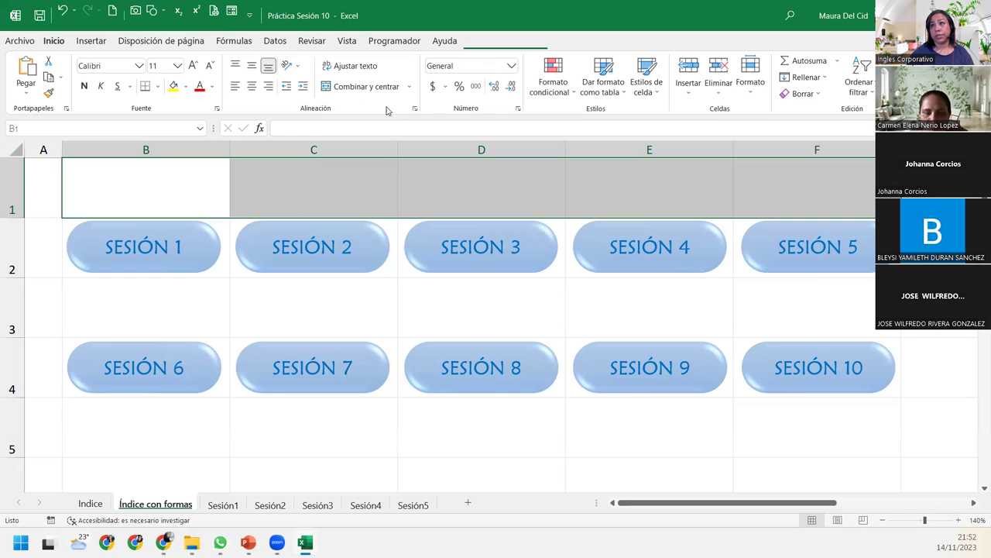
Merge and centre B1:F1, then set it to Maiandra GD font enlarged to size 22
click(362, 86)
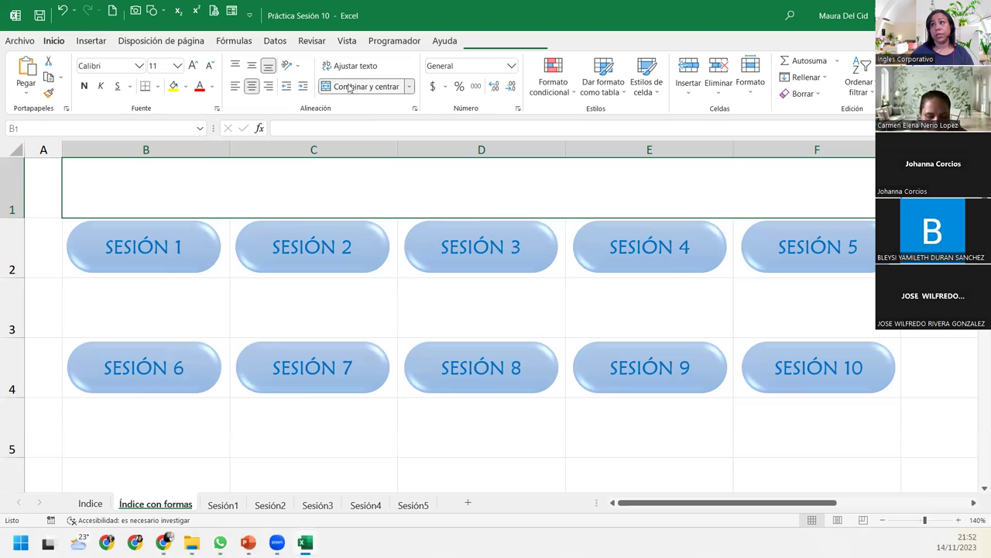
click(235, 66)
click(252, 65)
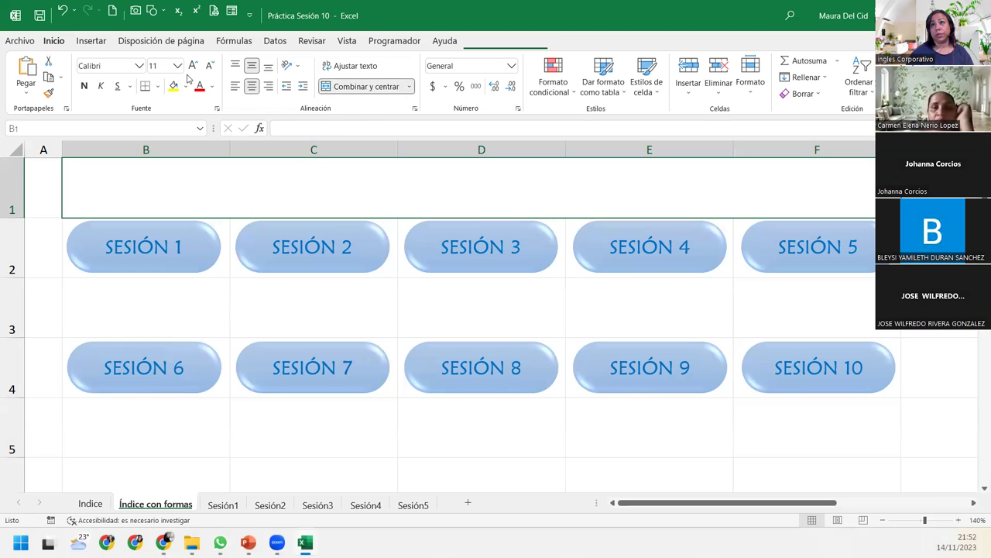
click(111, 62)
text(Maiandra GD)
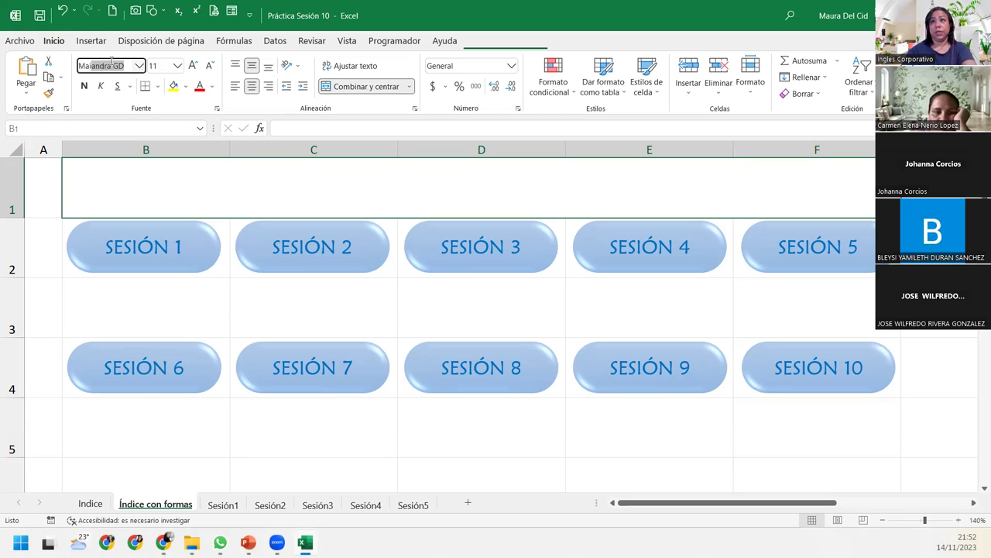
key(Return)
click(192, 66)
click(192, 66)
click(192, 66)
click(192, 65)
click(192, 66)
click(193, 66)
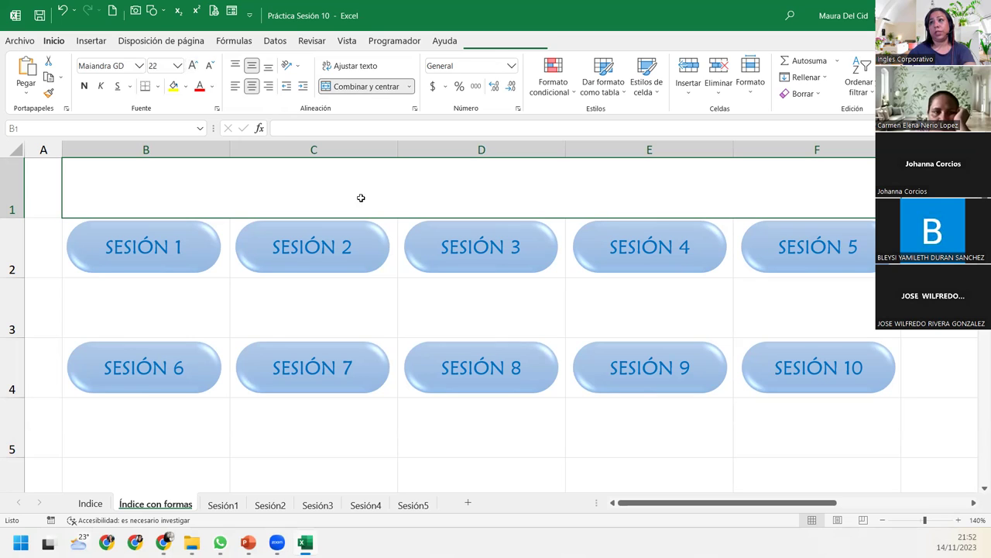
Enter the title 'PRACTICAS EXCEL INTERMEDIO' in the merged B1 cell
text(PT)
key(BackSpace)
text(RACTICAS )
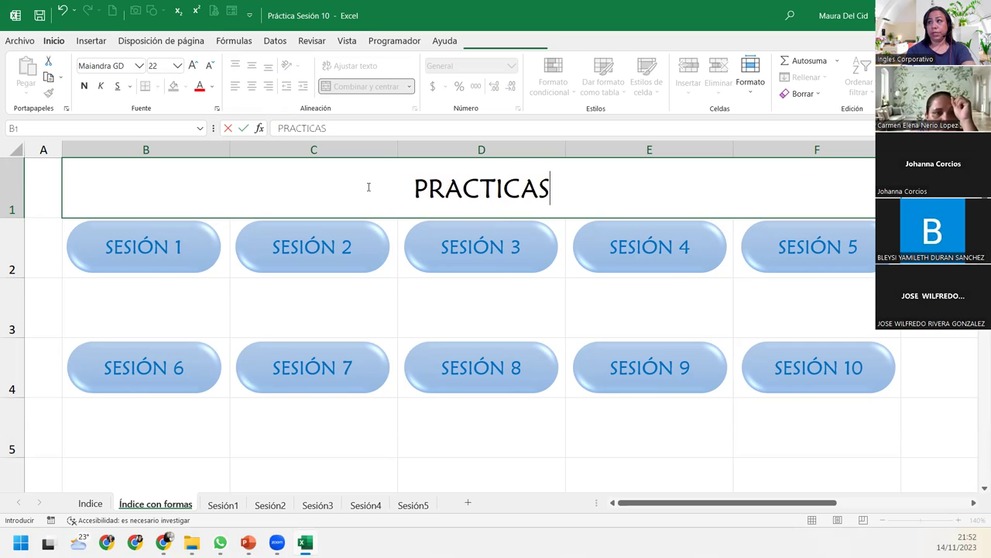
text(EXCEL INTERMEDIO)
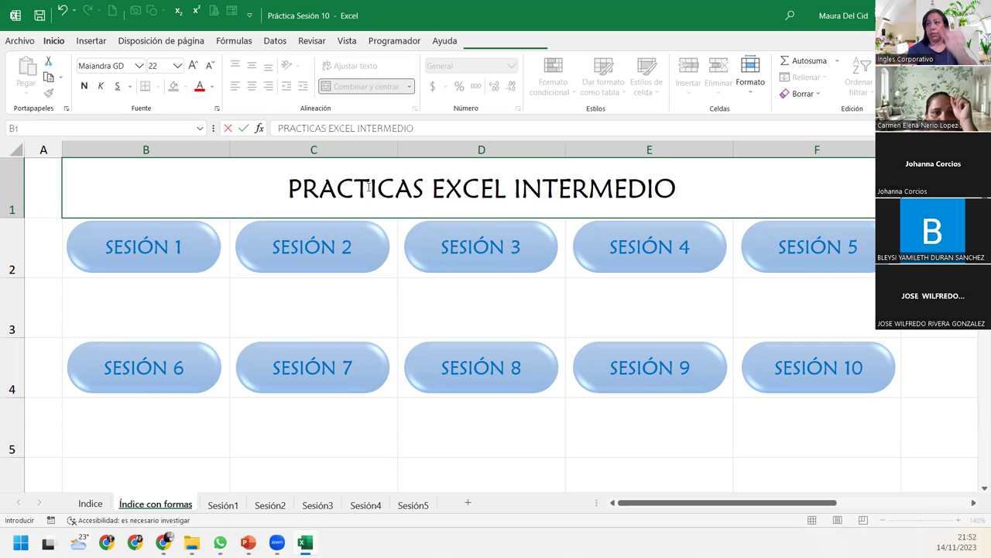
key(Return)
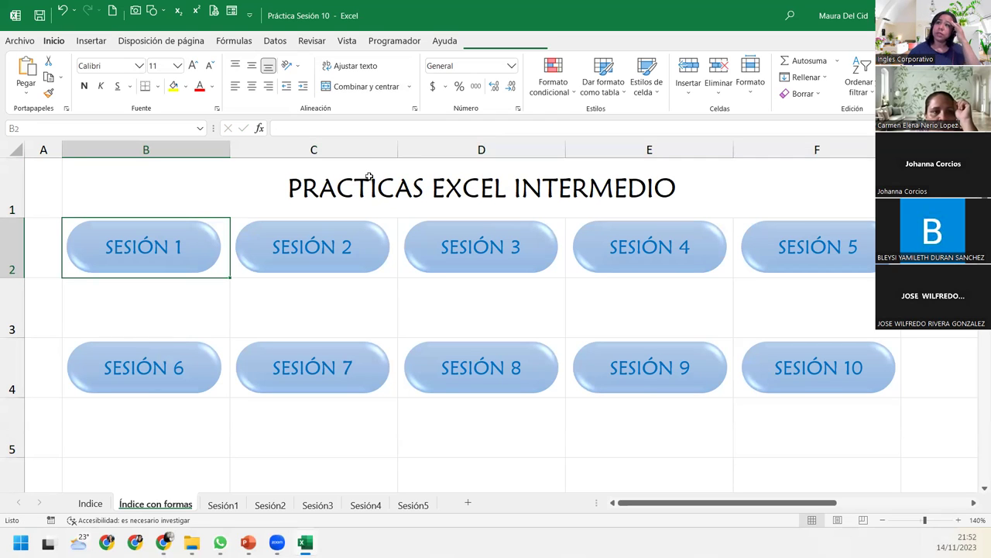
Change the title's font colour to a blue theme colour
click(369, 175)
click(212, 86)
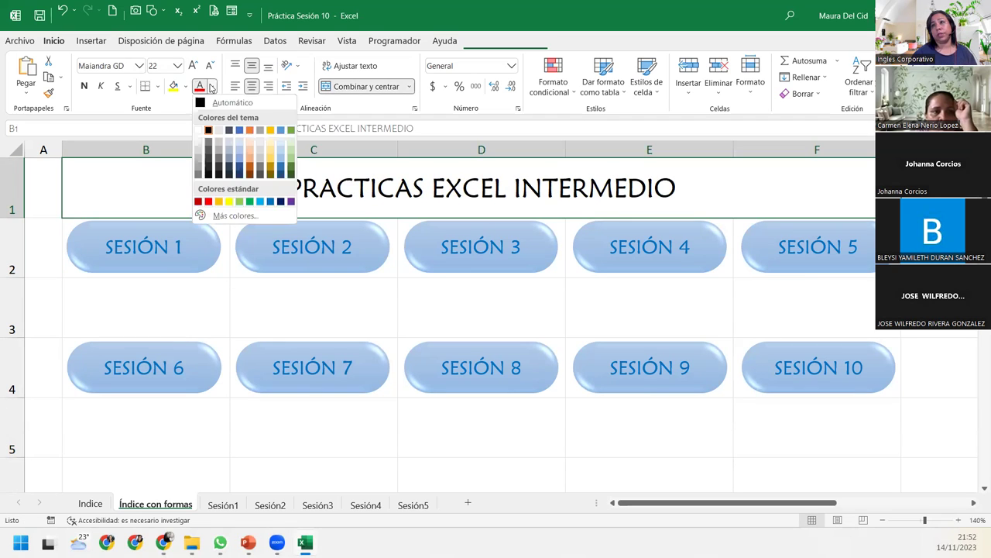
click(270, 201)
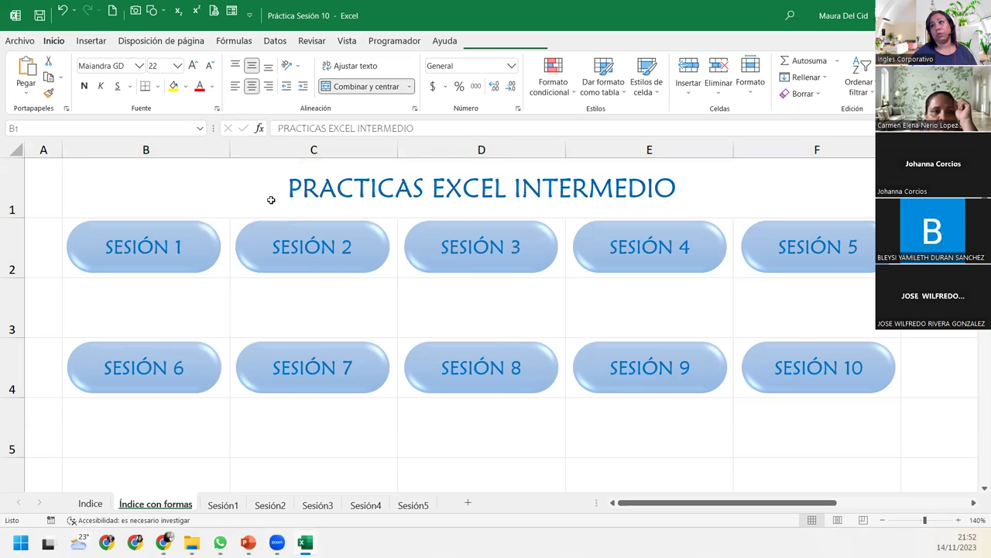
click(412, 450)
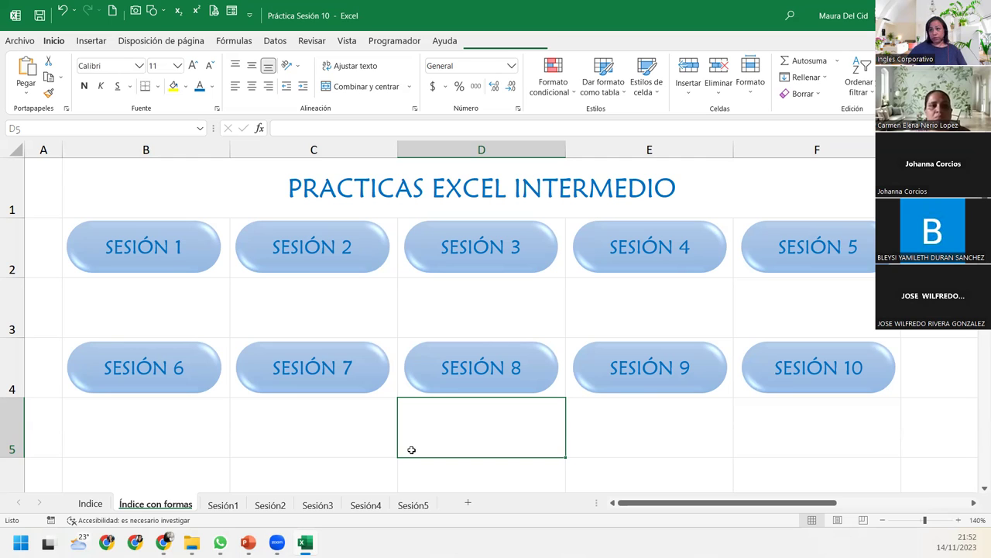
click(303, 193)
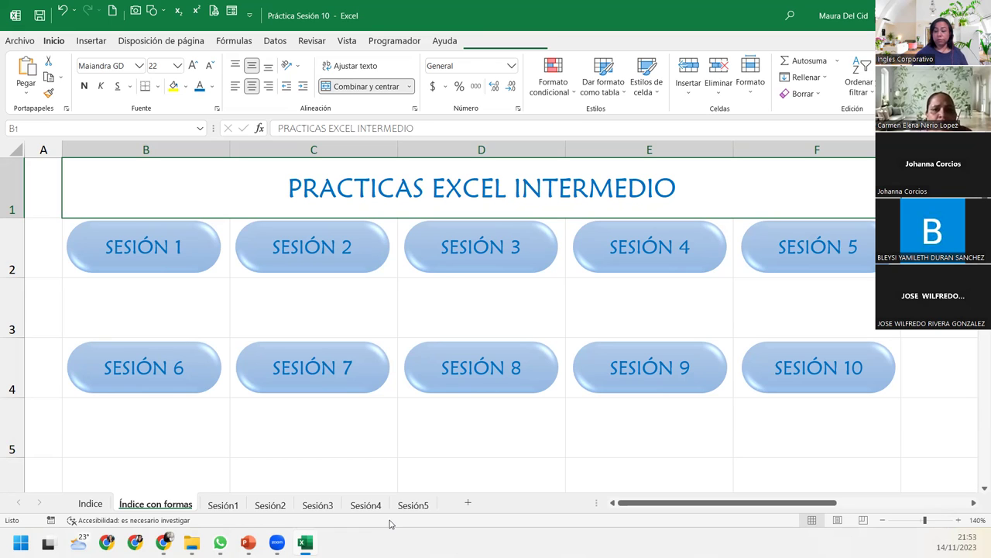
Decrease the title's font size from 22 to 20
click(209, 66)
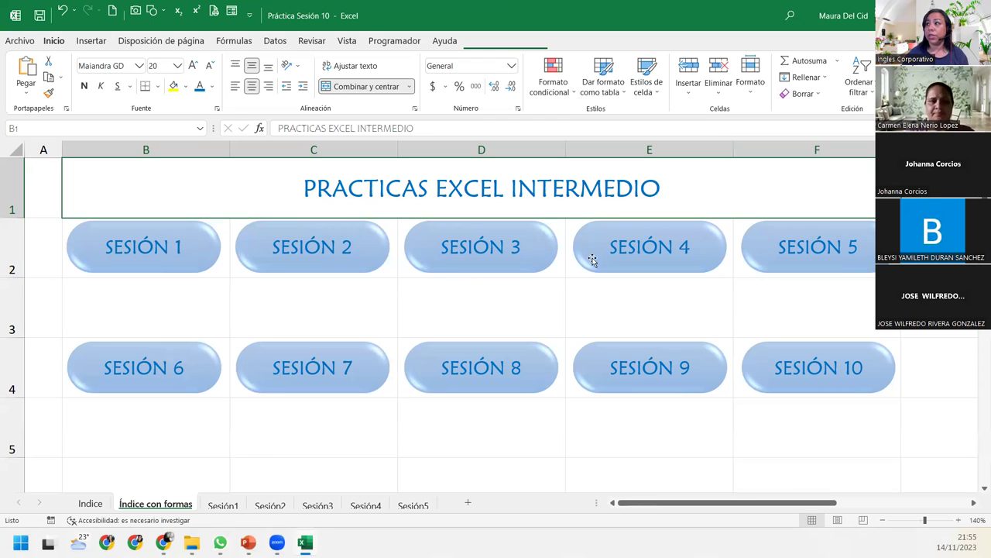
Hyperlink the SESIÓN 1 pill to the Práctica Sesión 1 workbook
right_click(165, 253)
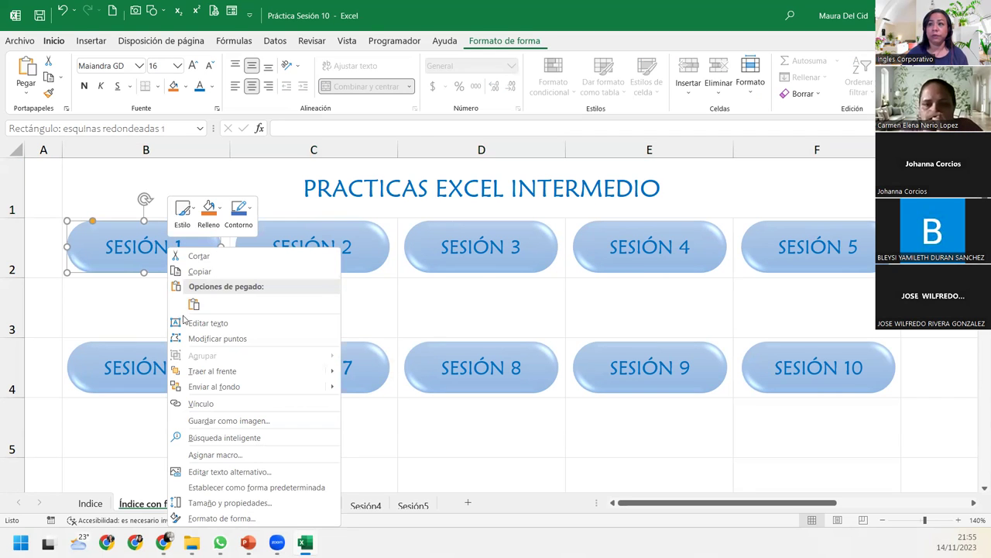
click(238, 403)
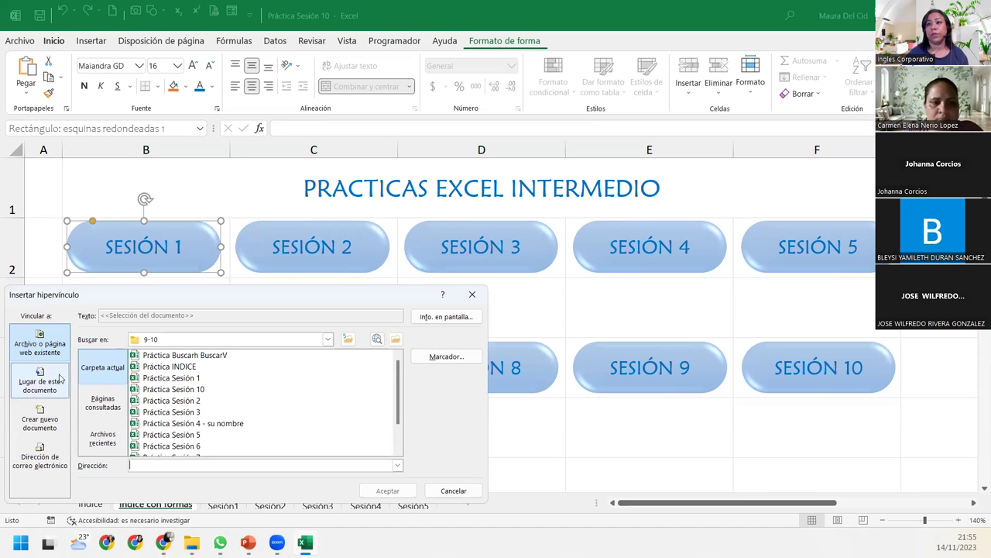
click(196, 378)
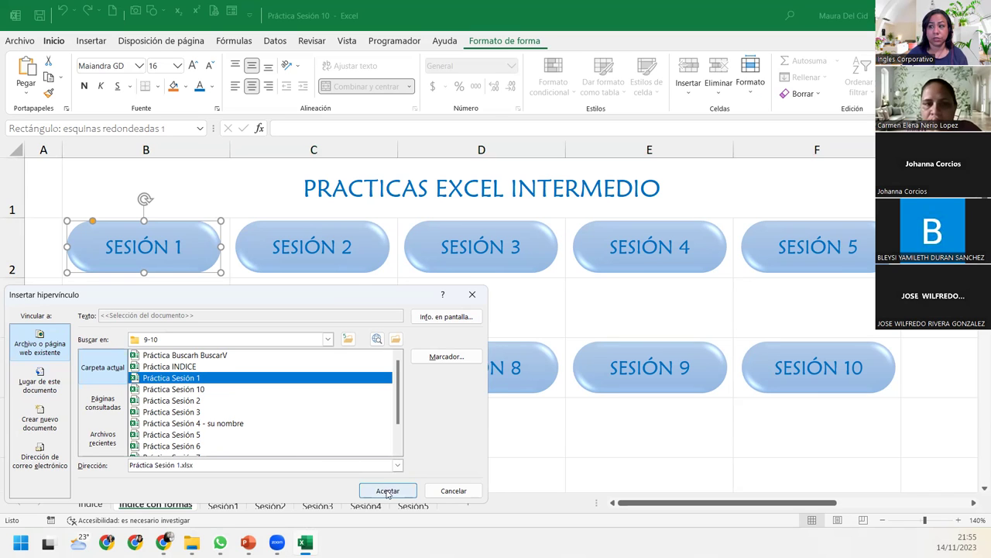
click(388, 491)
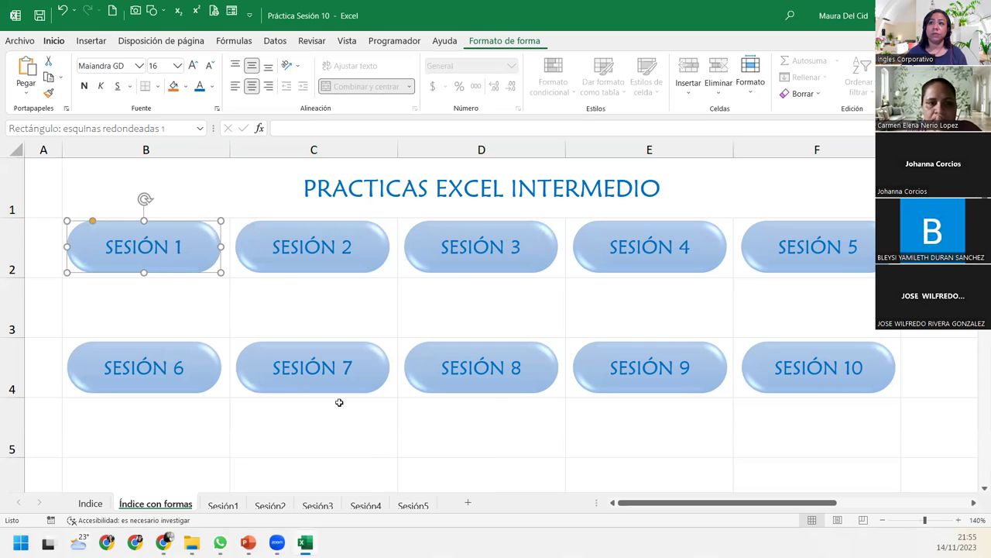
Hyperlink SESIÓN 2 to Práctica Sesión 2, then test the SESIÓN 1 link
right_click(275, 271)
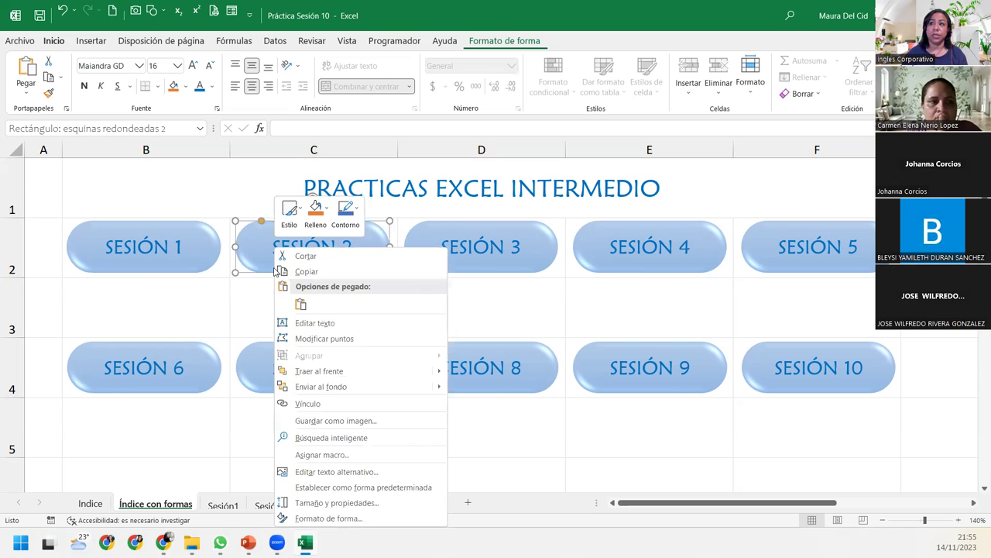
click(333, 404)
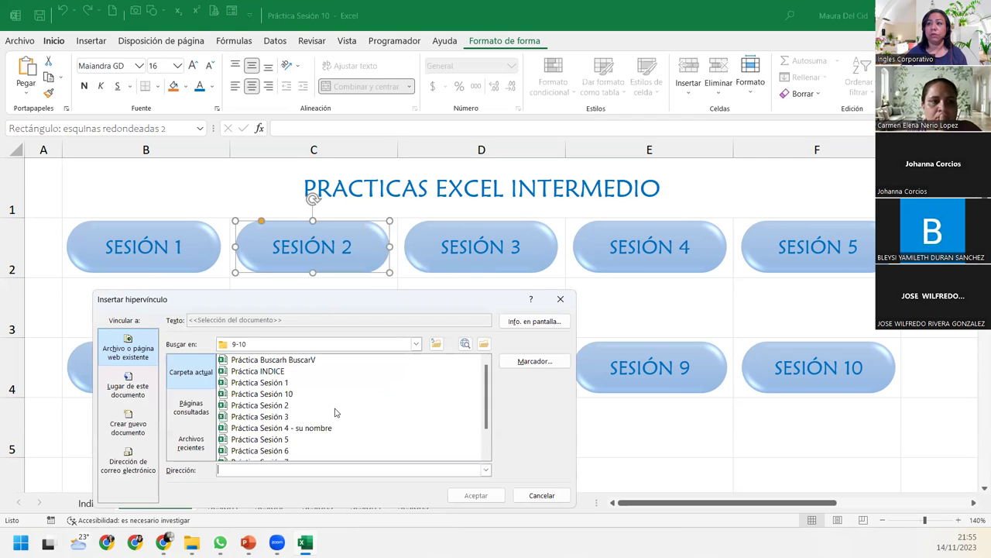
click(268, 405)
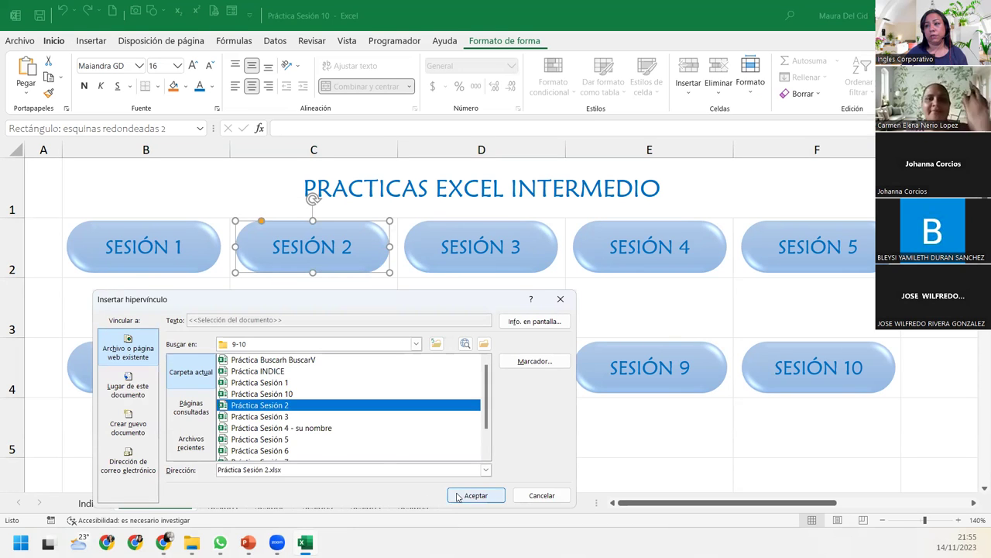
click(459, 494)
click(317, 321)
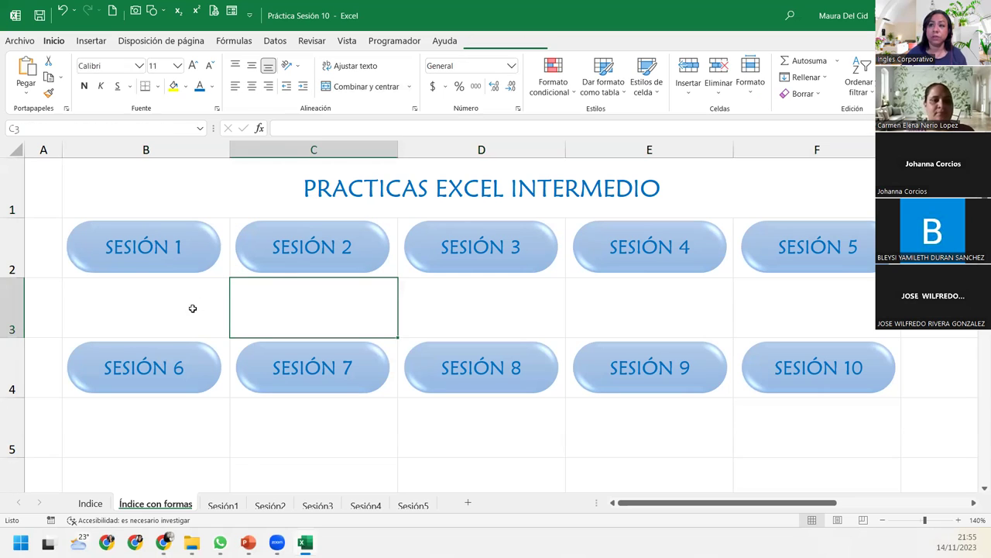
click(135, 257)
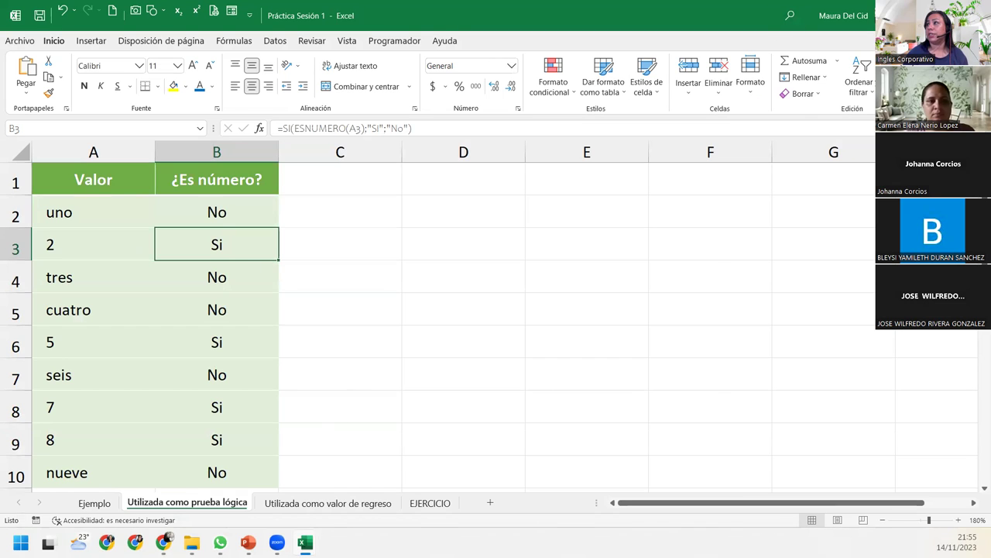
key(ctrl+w)
click(324, 243)
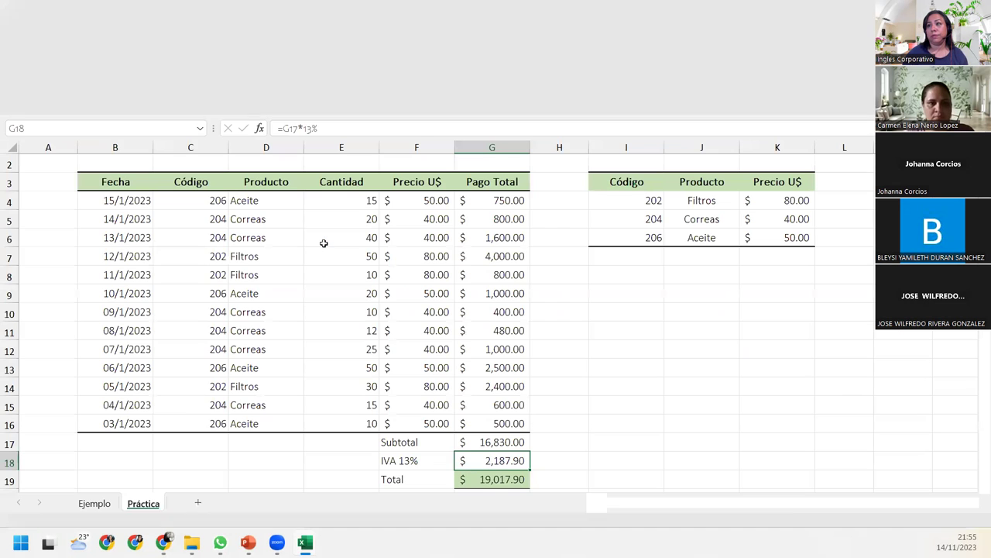
key(ctrl+w)
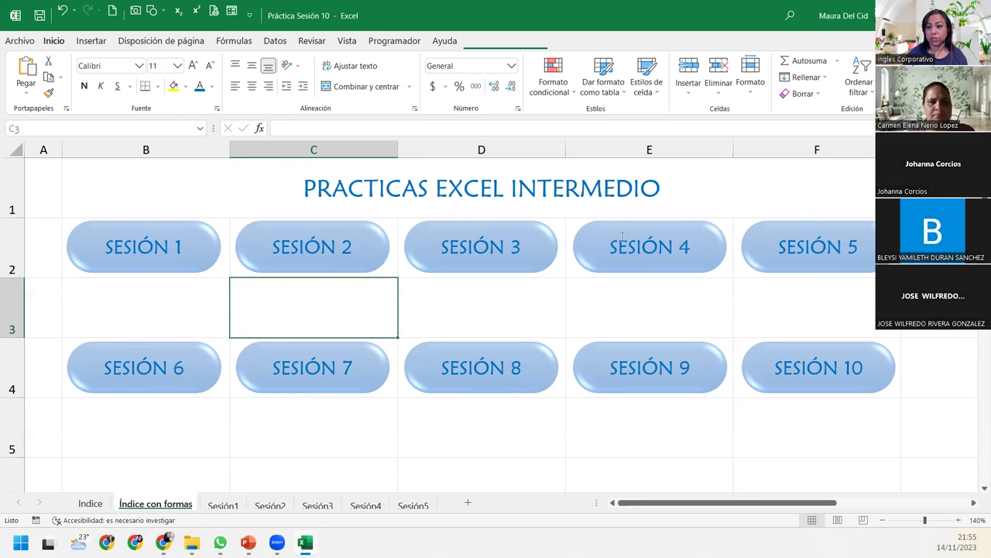
Link SESIÓN 3 and SESIÓN 4 to Práctica Sesión 3 and Práctica Sesión 4 - su nombre
right_click(510, 228)
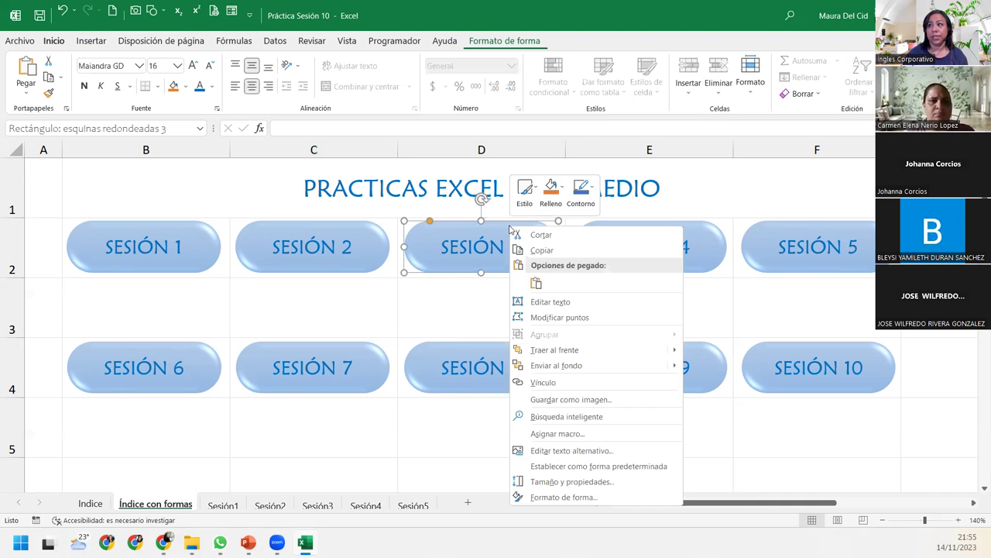
click(547, 382)
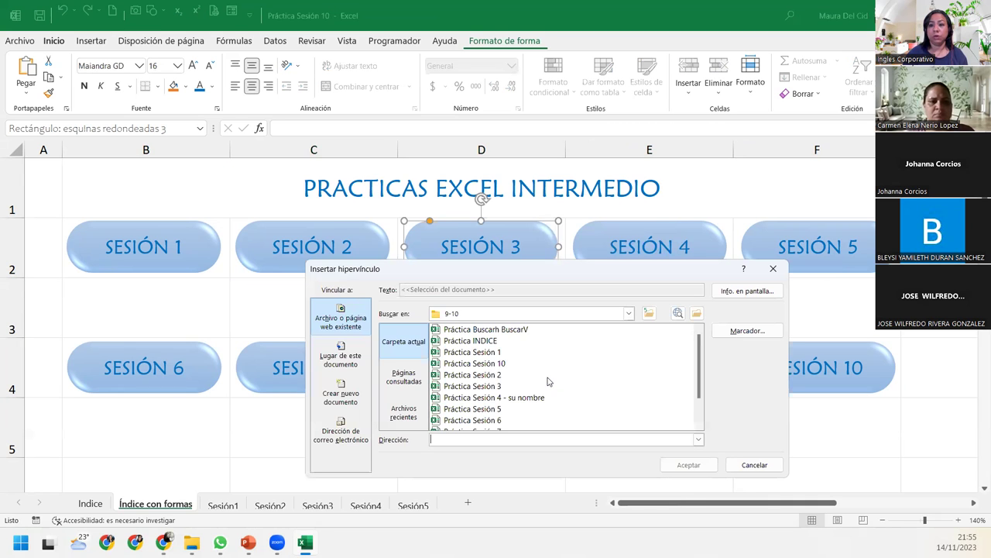
click(486, 388)
click(686, 465)
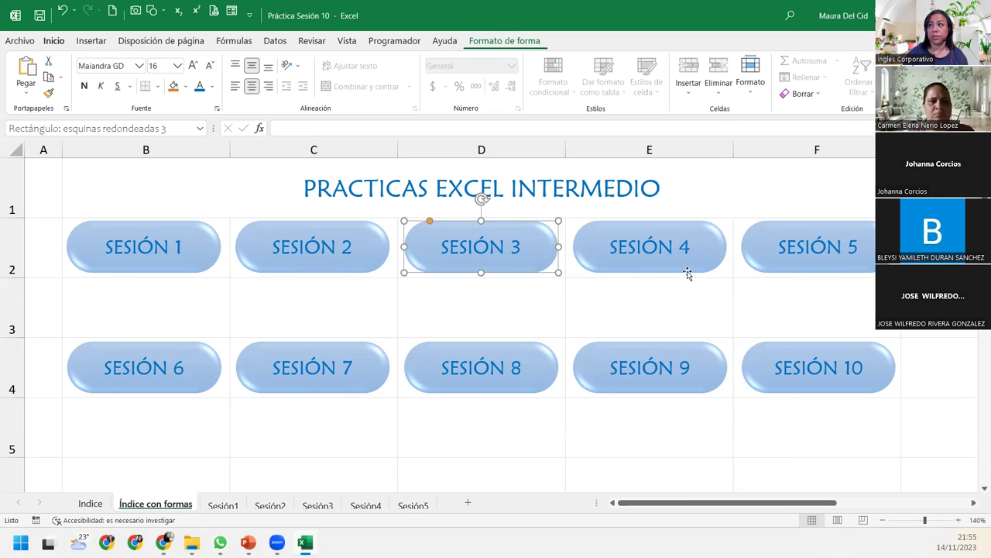
click(689, 256)
right_click(689, 250)
click(713, 403)
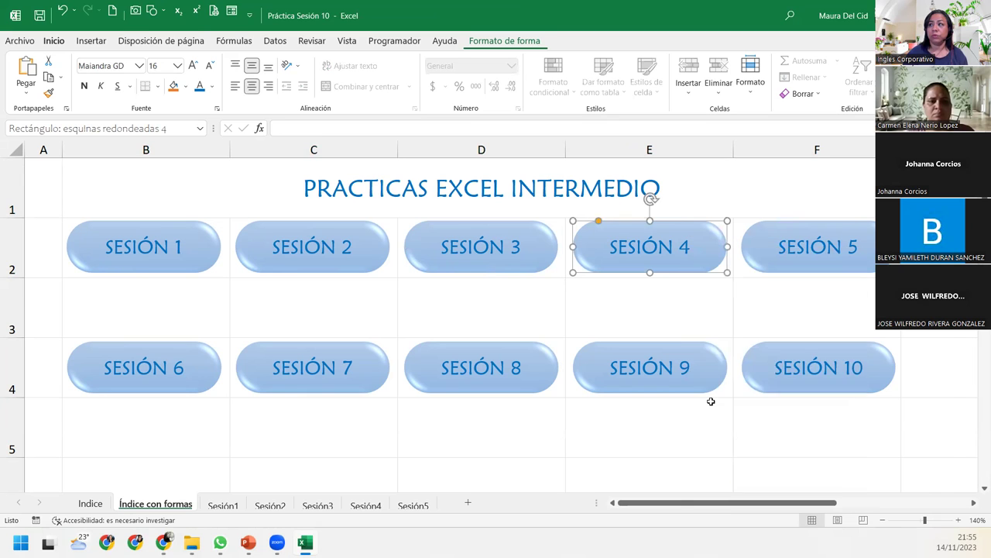
click(656, 422)
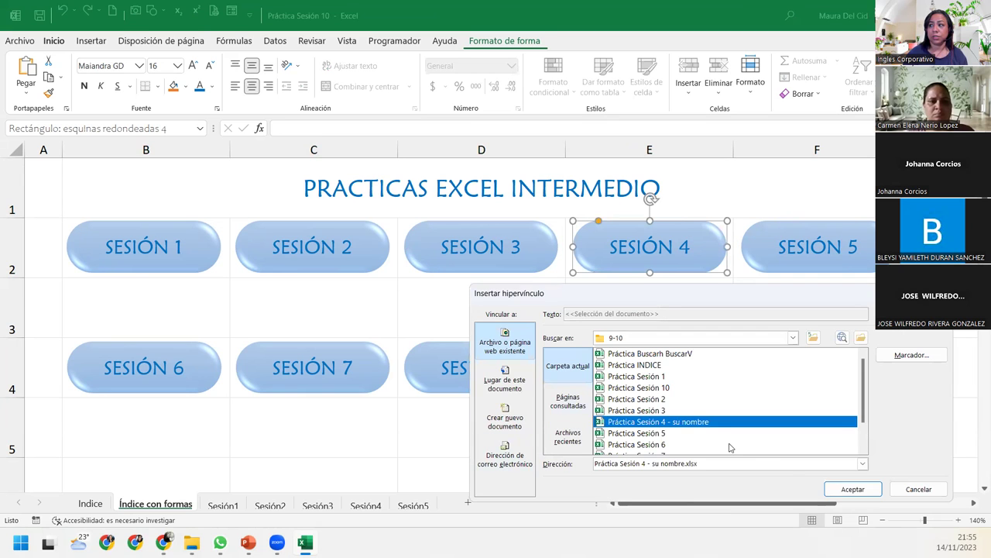
click(853, 488)
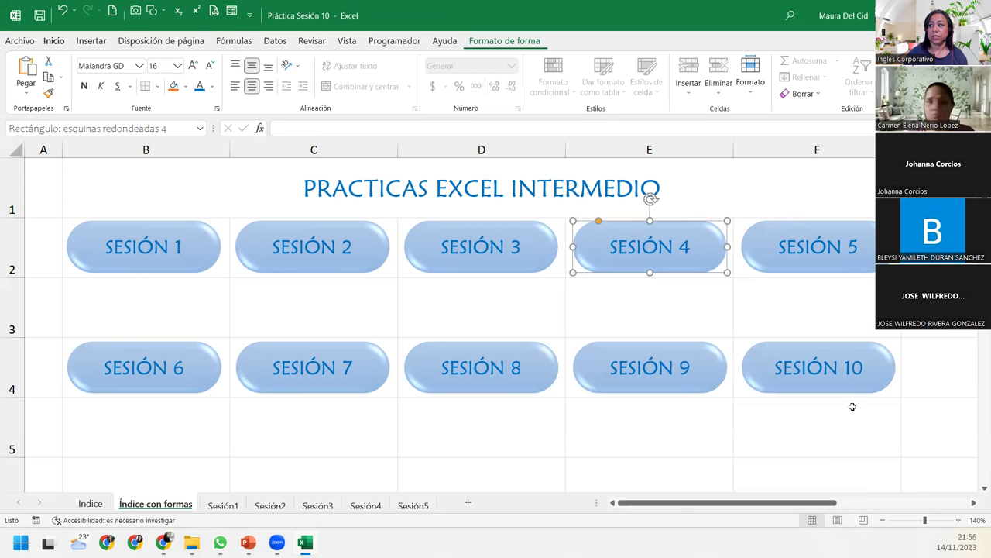
Link SESIÓN 5 and SESIÓN 6 to the Práctica Sesión 5 and 6 workbooks
click(802, 267)
right_click(803, 271)
click(825, 405)
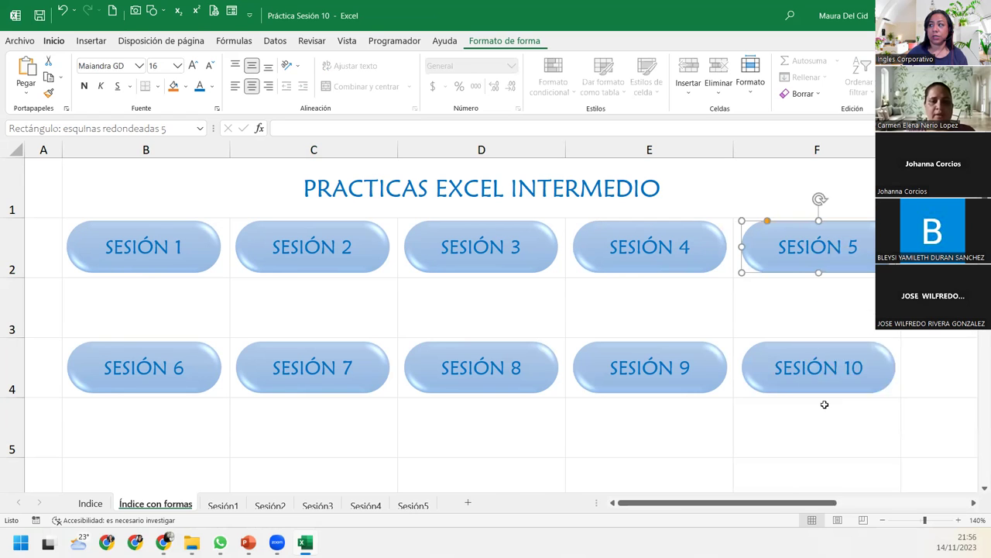
click(687, 435)
click(885, 491)
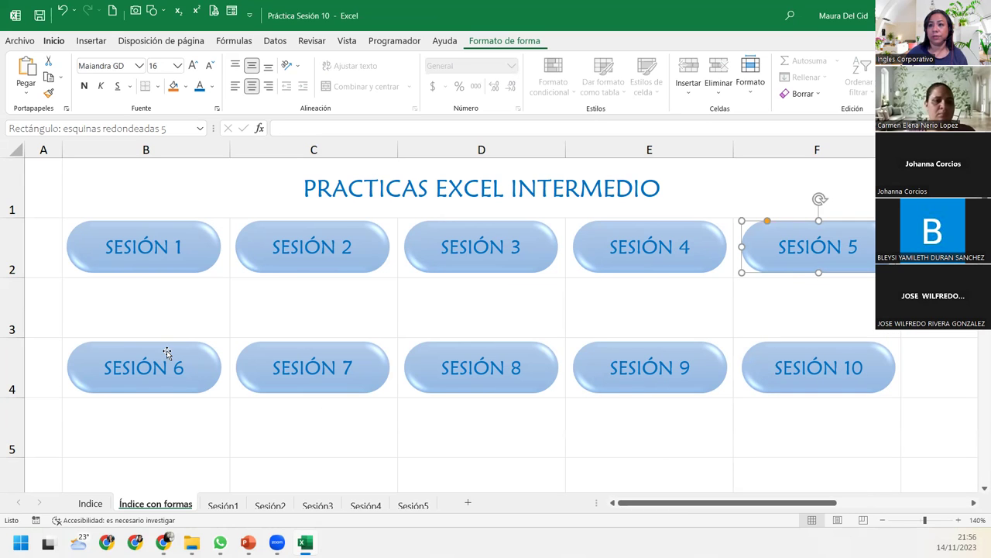
right_click(167, 351)
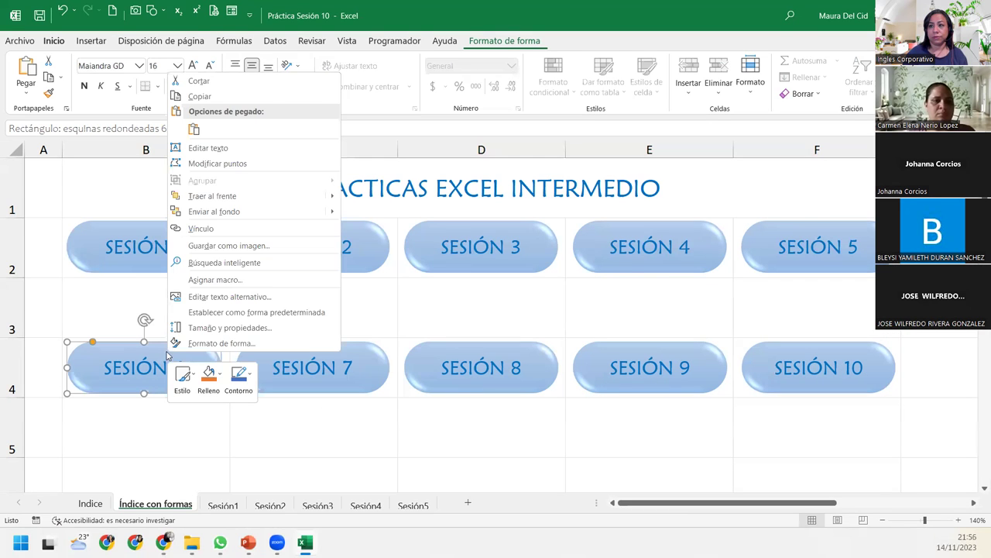
click(266, 232)
click(191, 272)
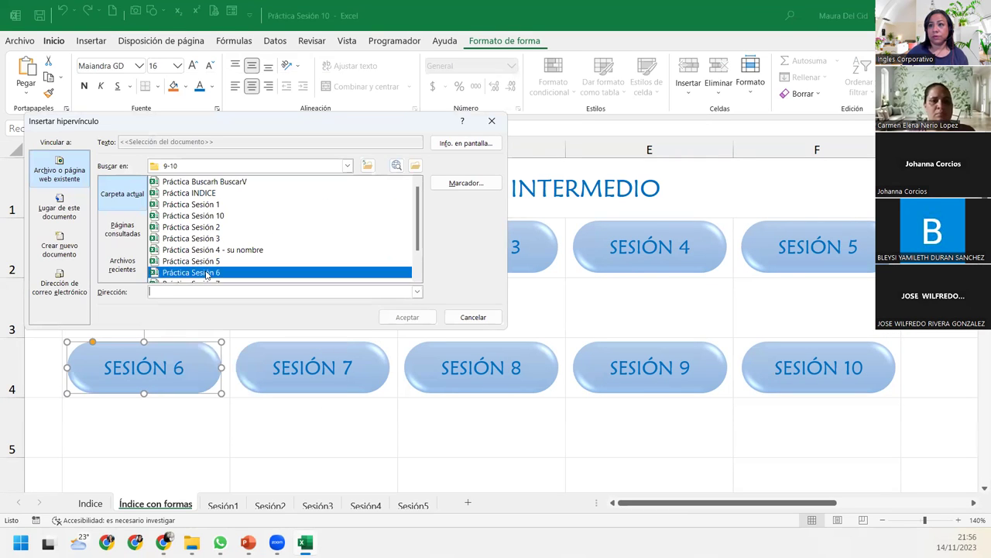
click(407, 317)
Link SESIÓN 7 and SESIÓN 8 to the Práctica Sesión 7 and 8 workbooks
right_click(369, 358)
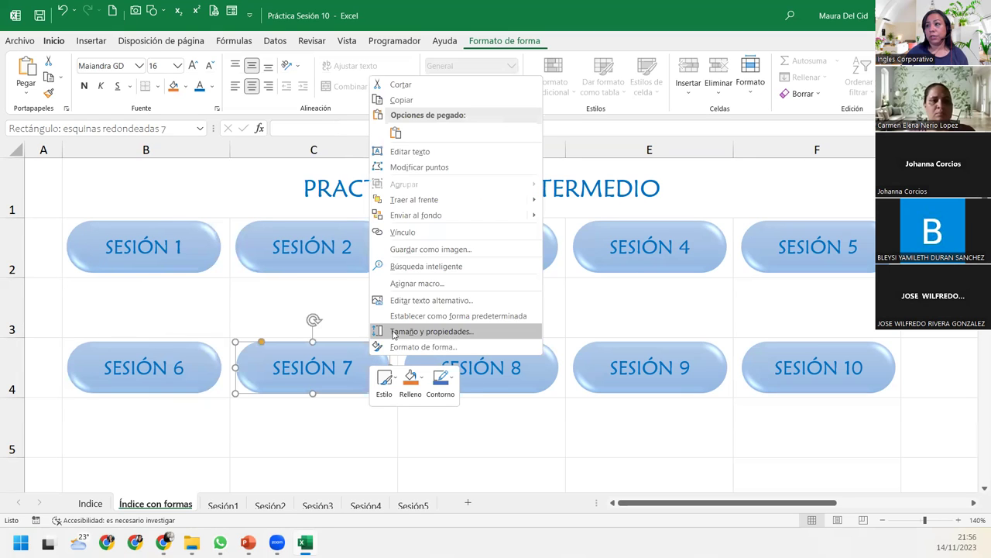
click(418, 232)
scroll(364, 269, down, 1)
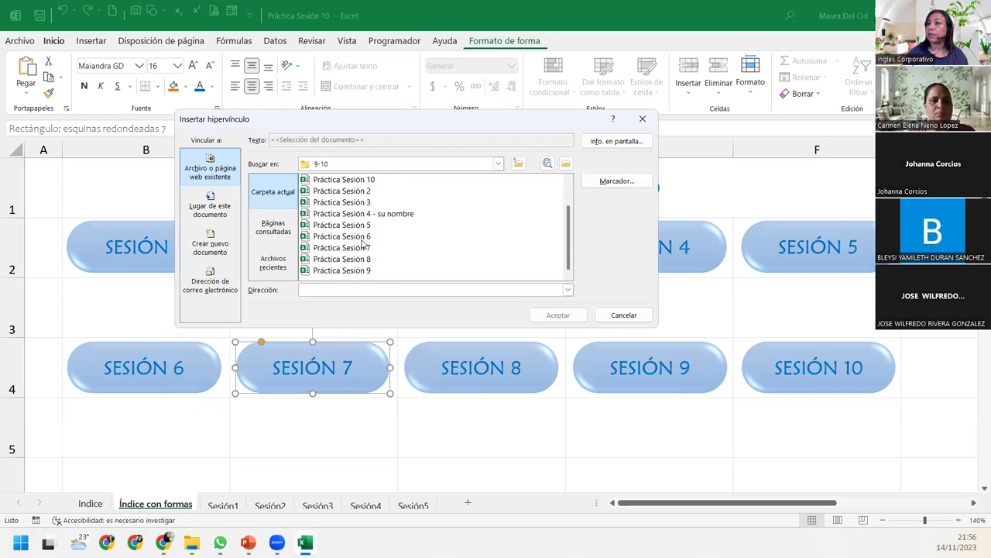
click(364, 247)
click(533, 318)
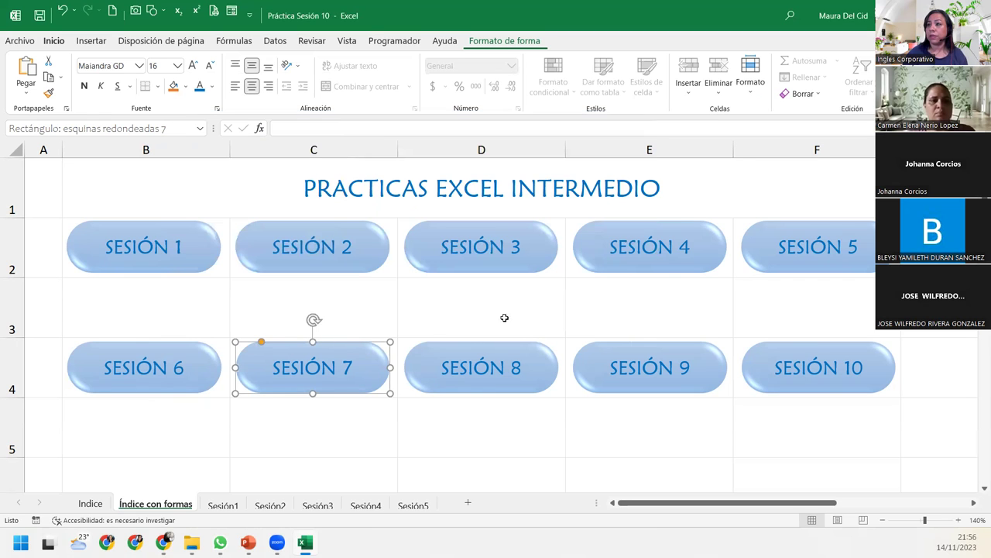
right_click(430, 386)
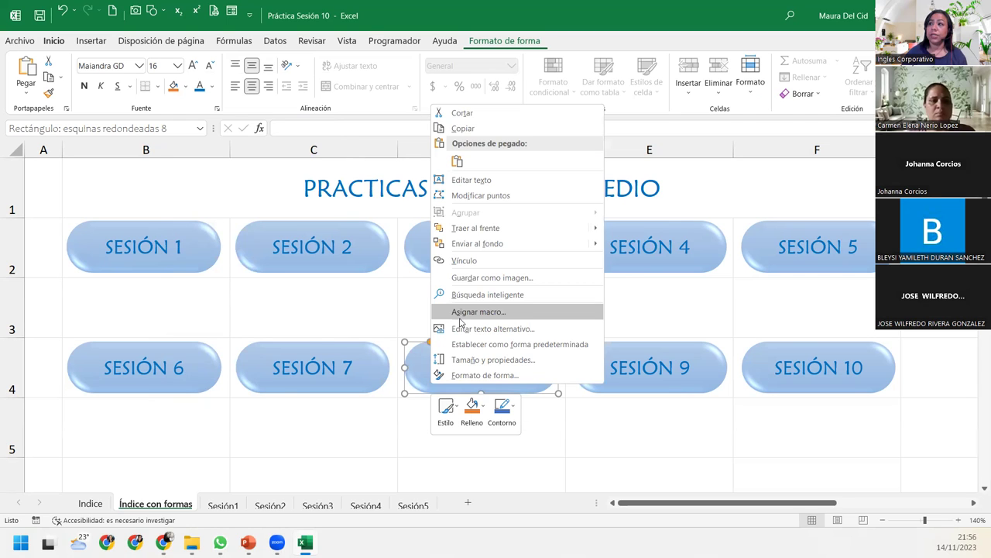
click(465, 261)
scroll(433, 267, down, 1)
click(409, 291)
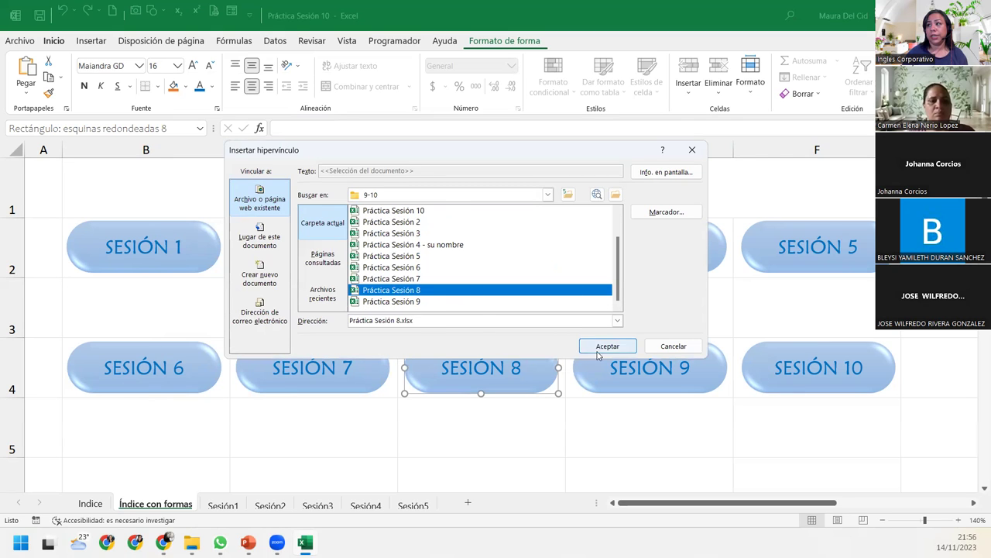
click(597, 348)
Visit the Sesión1 and Sesión2 sheets, then test the Indice sheet's Sesión 8 workbook link
click(237, 504)
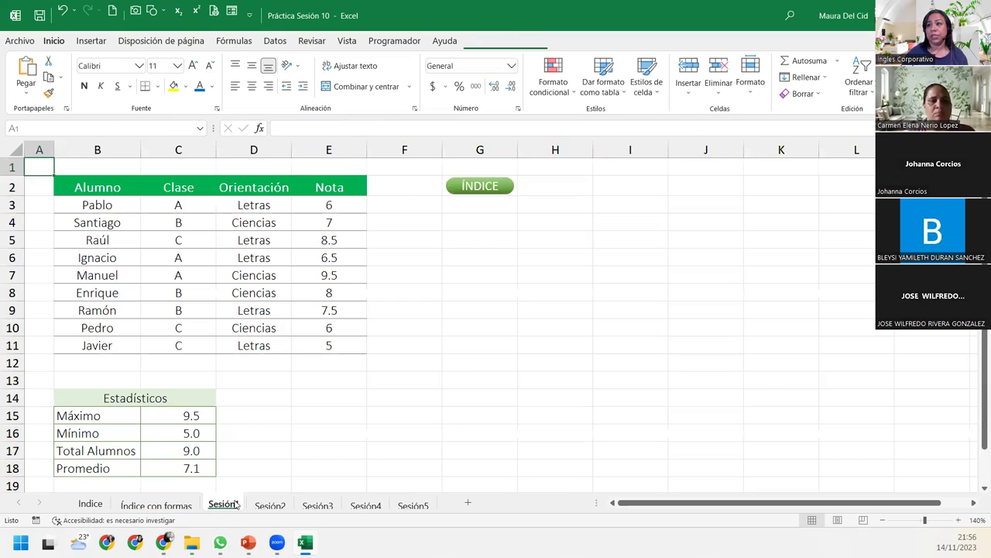
click(270, 504)
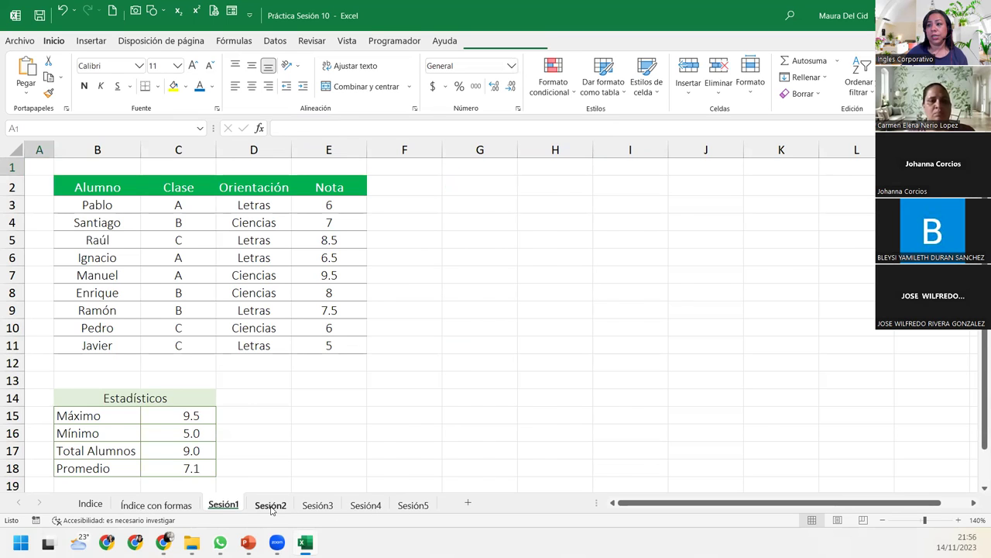
click(86, 402)
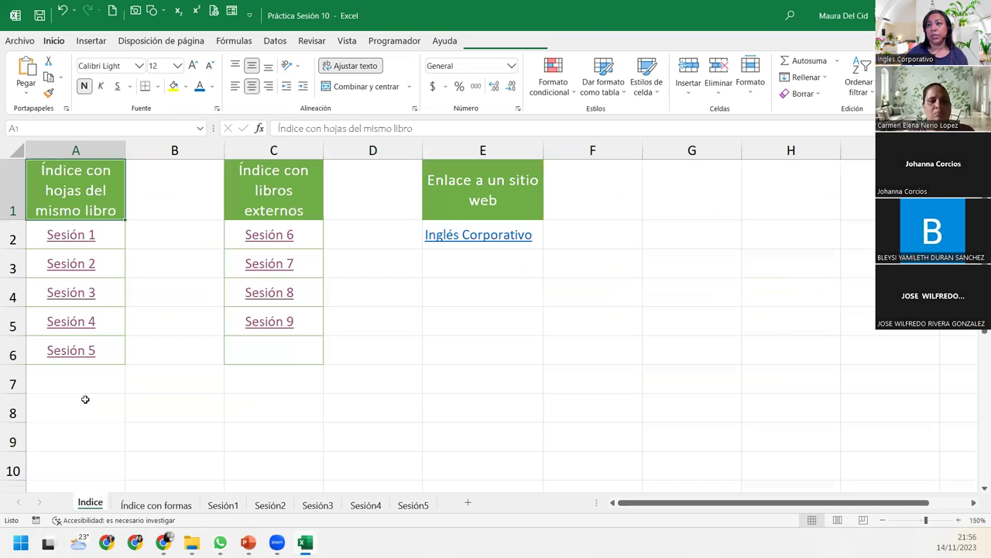
click(266, 301)
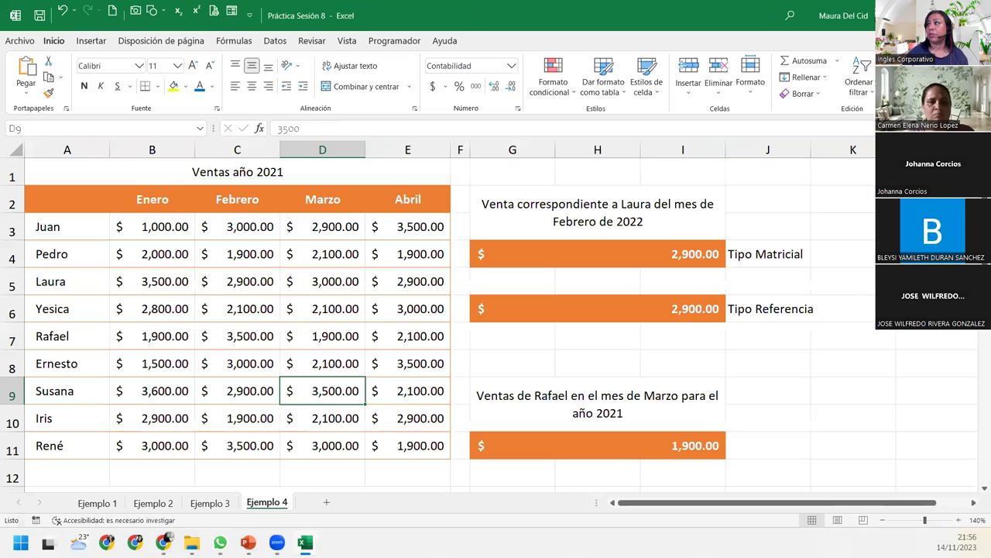
key(alt+Tab)
Test the Sesión 2 and Sesión 3 index links, ending on Índice con formas
click(64, 264)
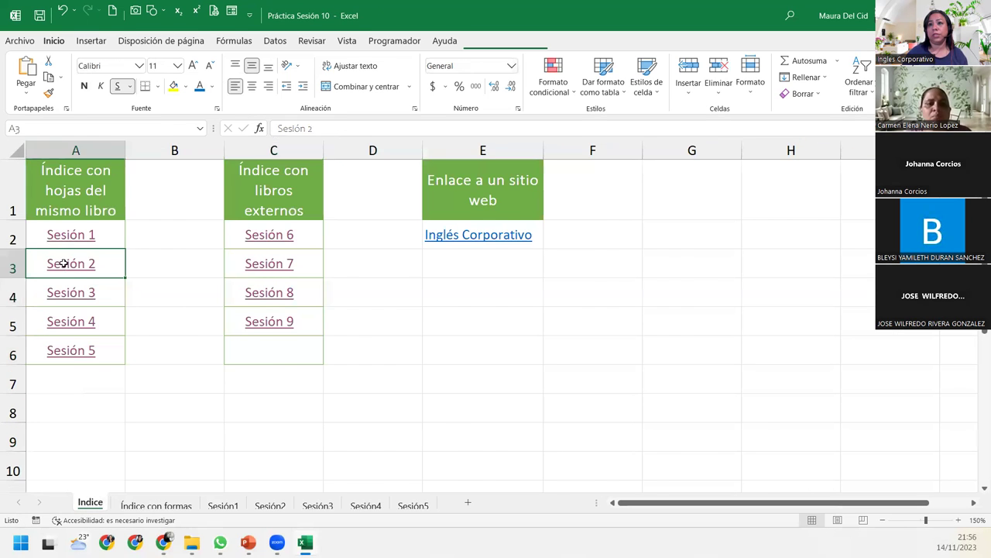
click(74, 404)
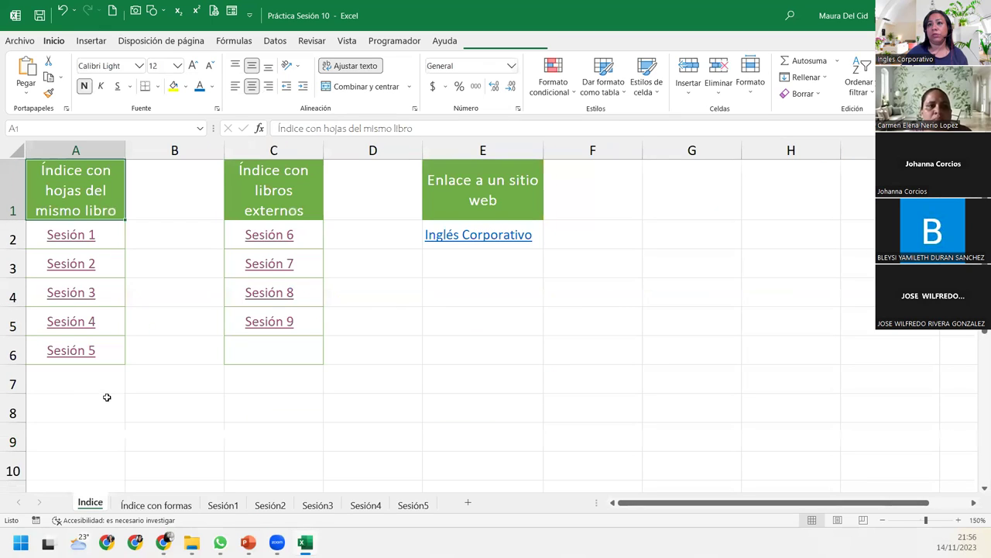
click(71, 292)
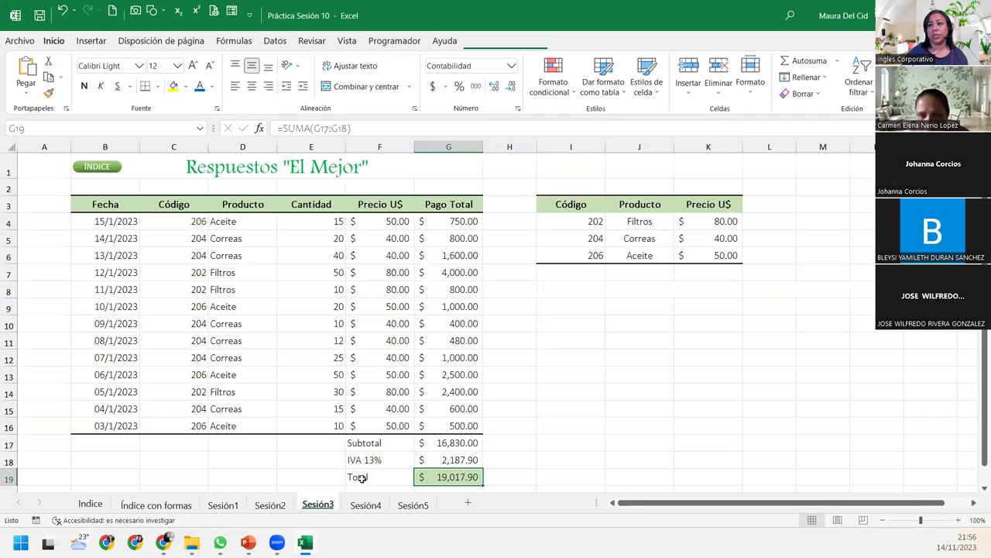
click(97, 167)
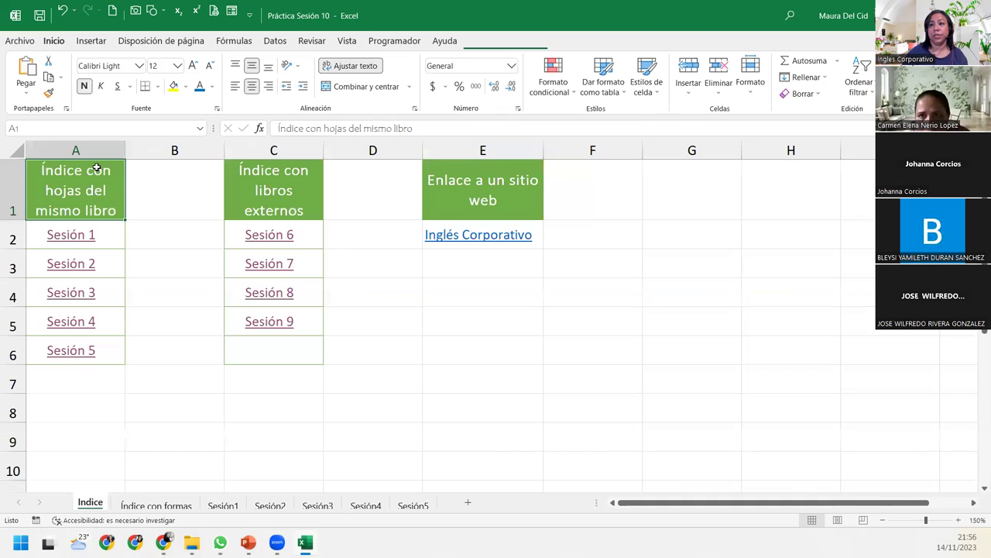
click(146, 505)
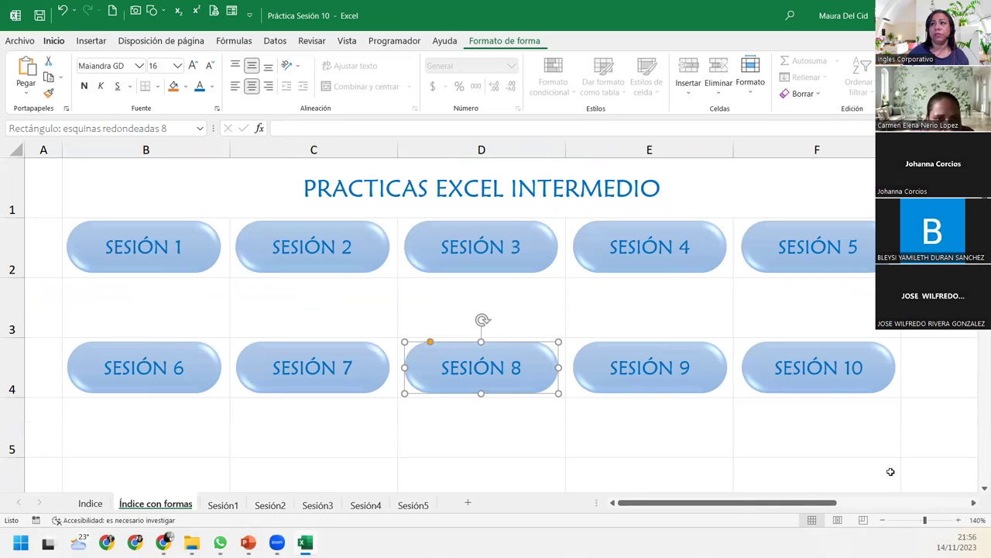
Hyperlink the SESIÓN 9 pill to the Práctica Buscarh BuscarV workbook
right_click(524, 384)
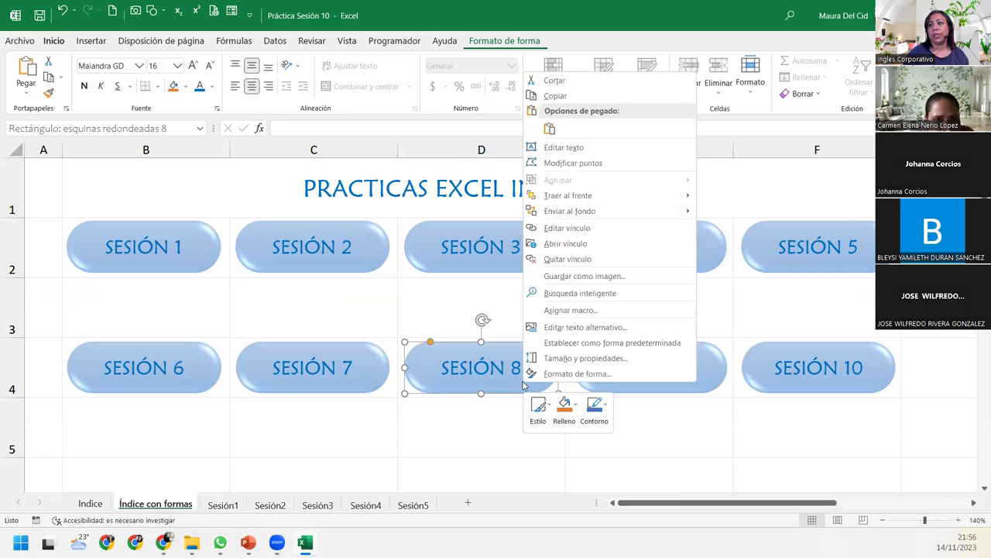
click(715, 381)
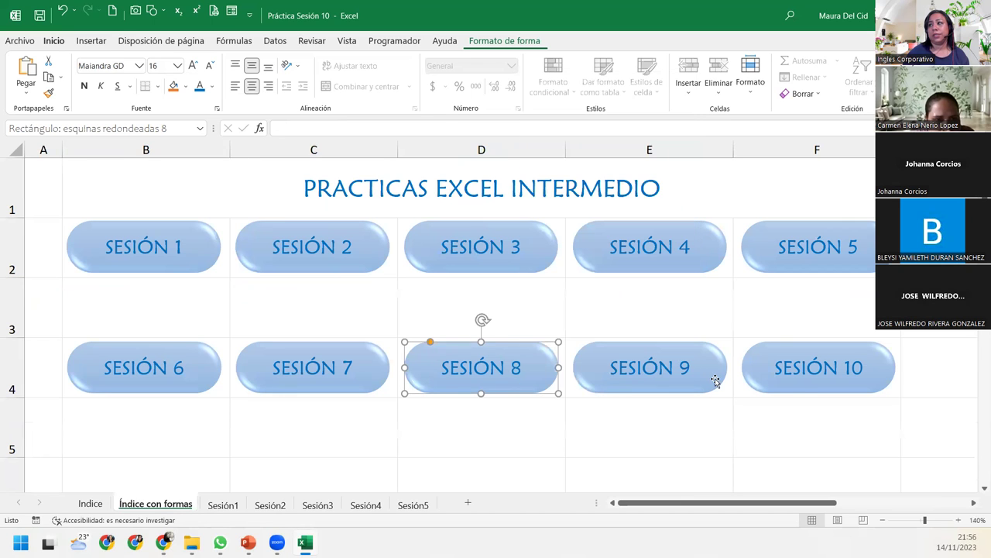
right_click(715, 379)
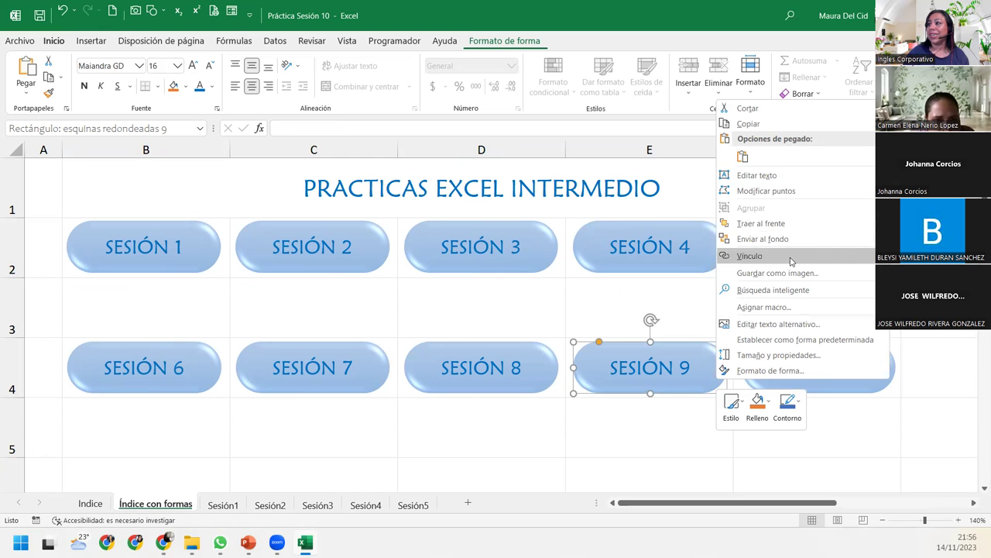
click(755, 256)
click(710, 265)
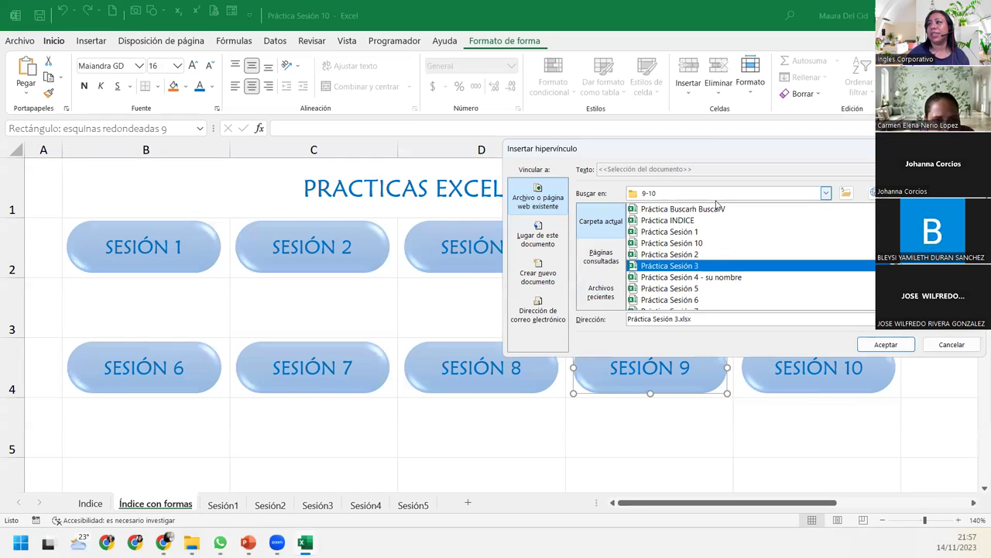
click(719, 208)
click(886, 344)
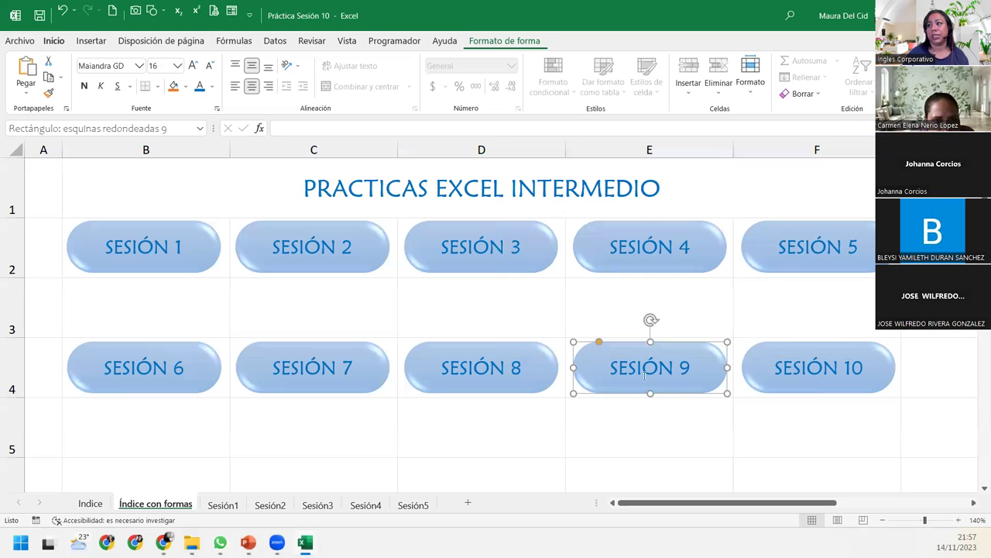
Test the SESIÓN 9 link, then close the opened workbook
click(635, 410)
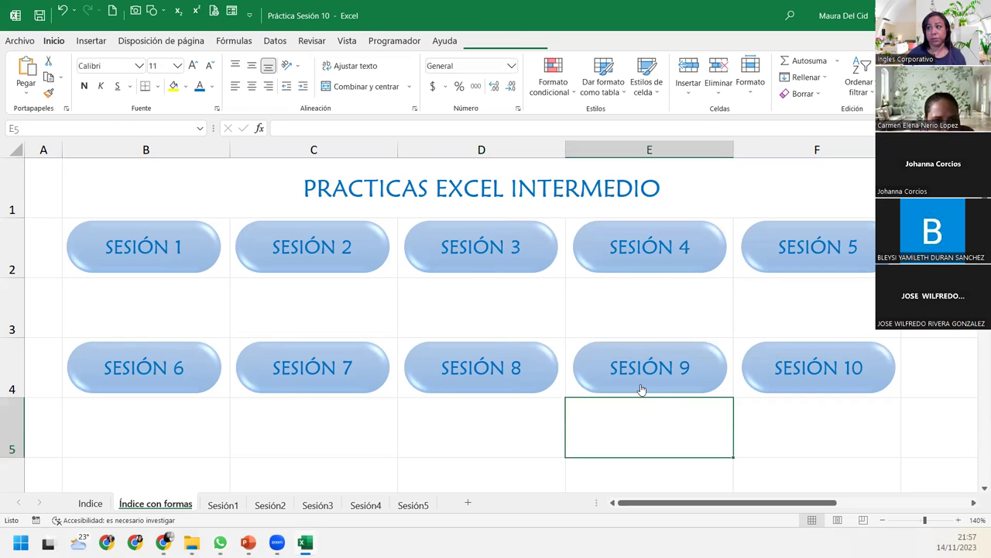
click(640, 387)
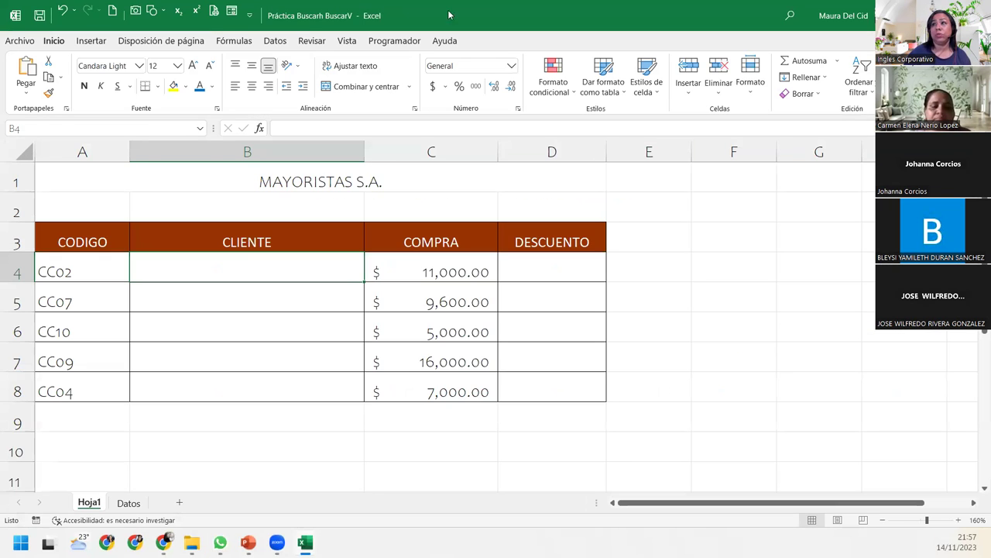
key(ctrl+w)
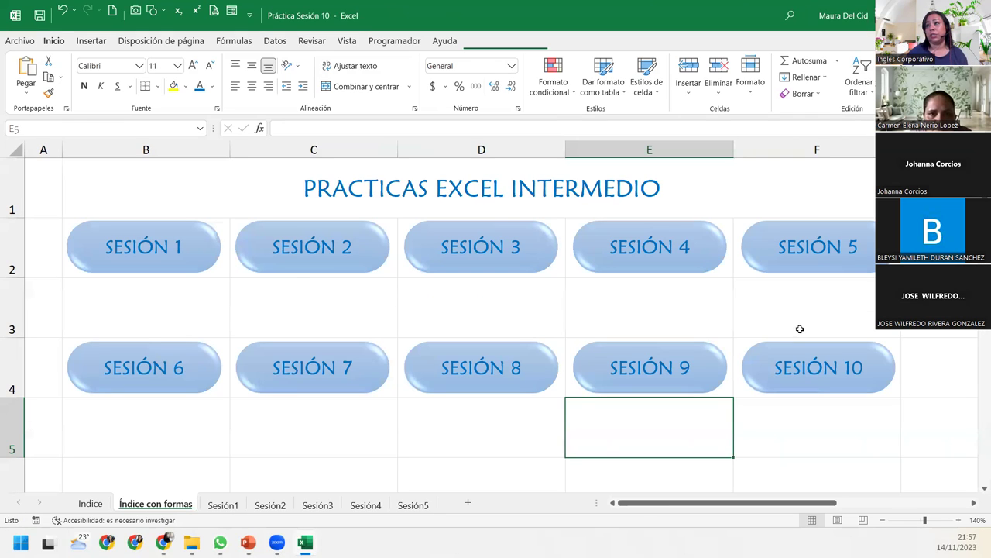
Edit the SESIÓN 9 hyperlink to point to the Práctica Sesión 9 workbook
right_click(624, 374)
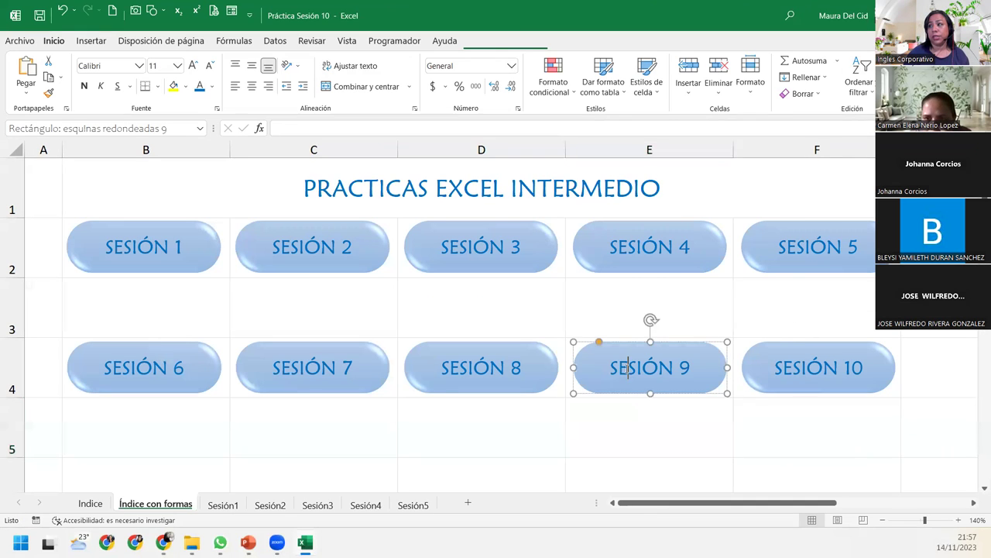
right_click(606, 393)
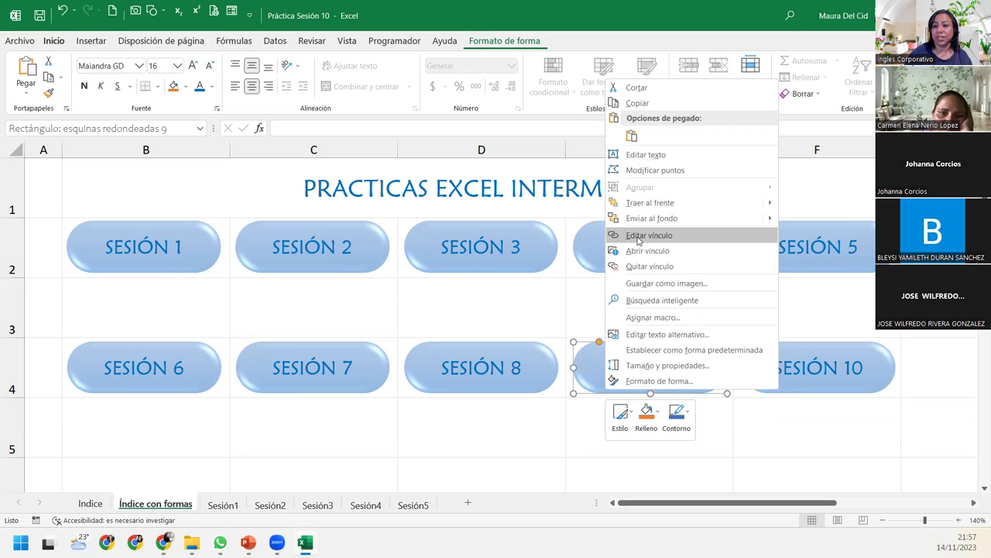
click(639, 236)
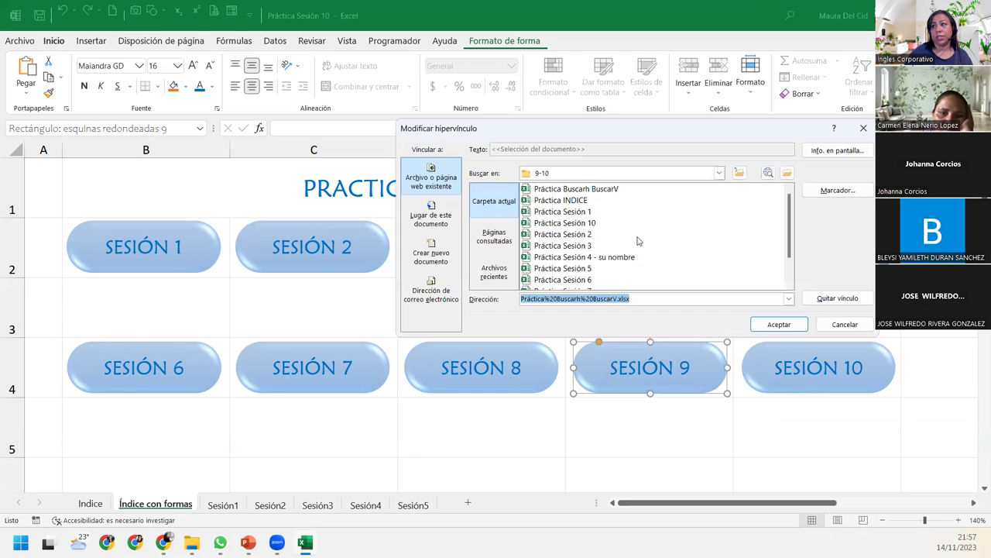
scroll(584, 269, down, 1)
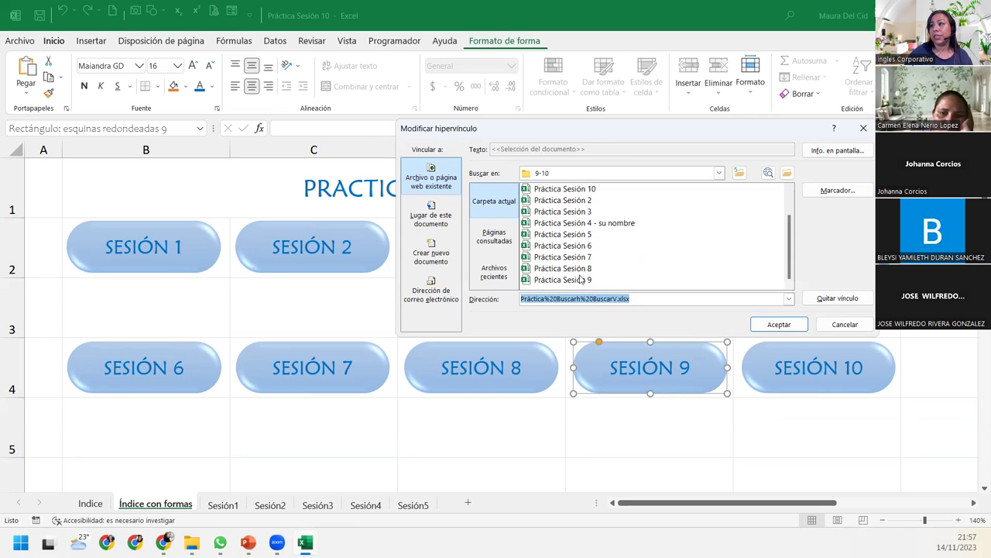
click(580, 280)
click(777, 326)
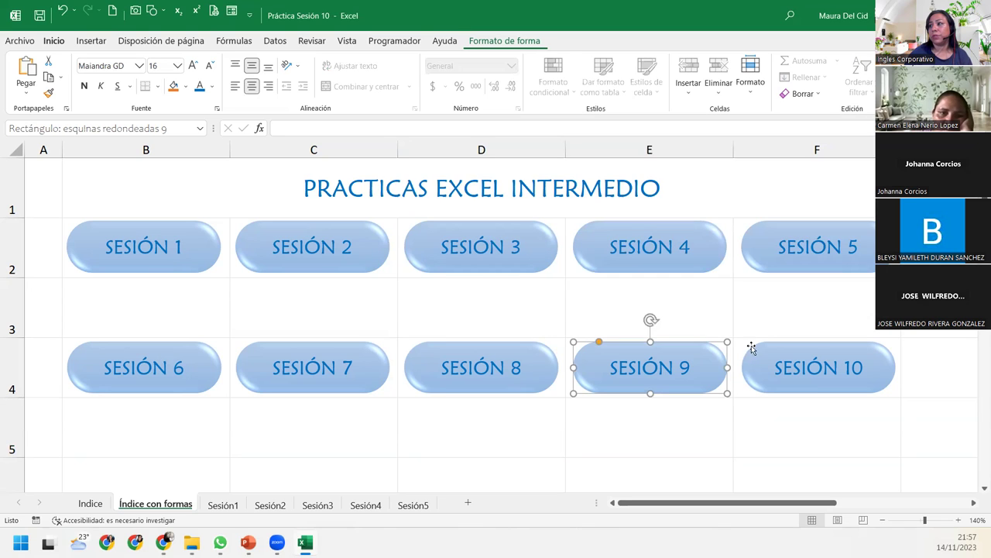
click(685, 426)
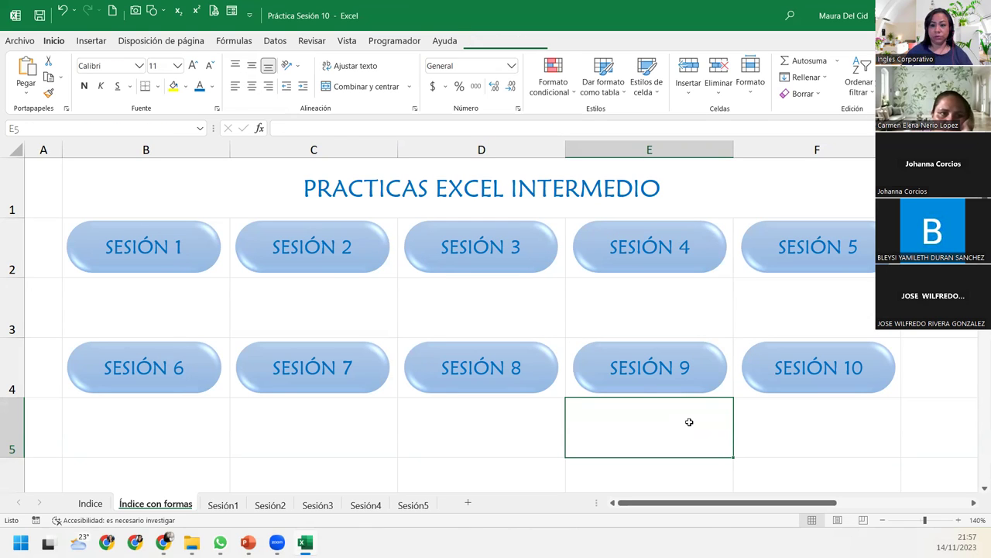
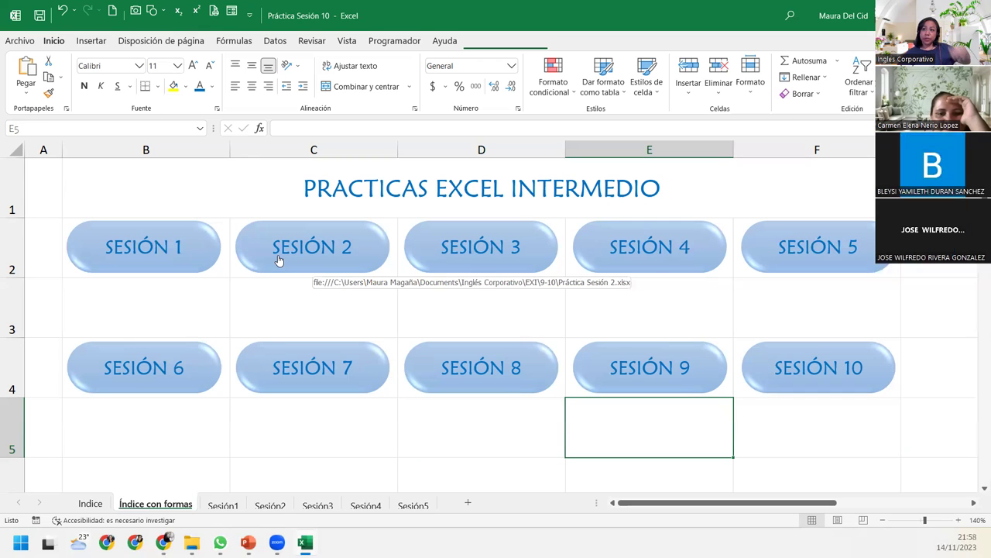
Select the five first-row buttons, SESIÓN 1 through SESIÓN 5
click(392, 326)
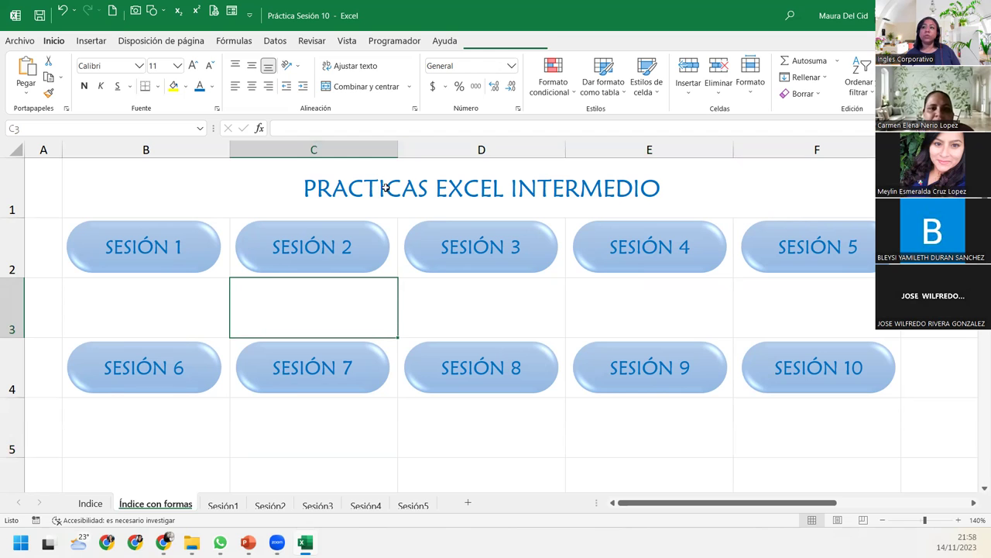
right_click(184, 264)
click(157, 270)
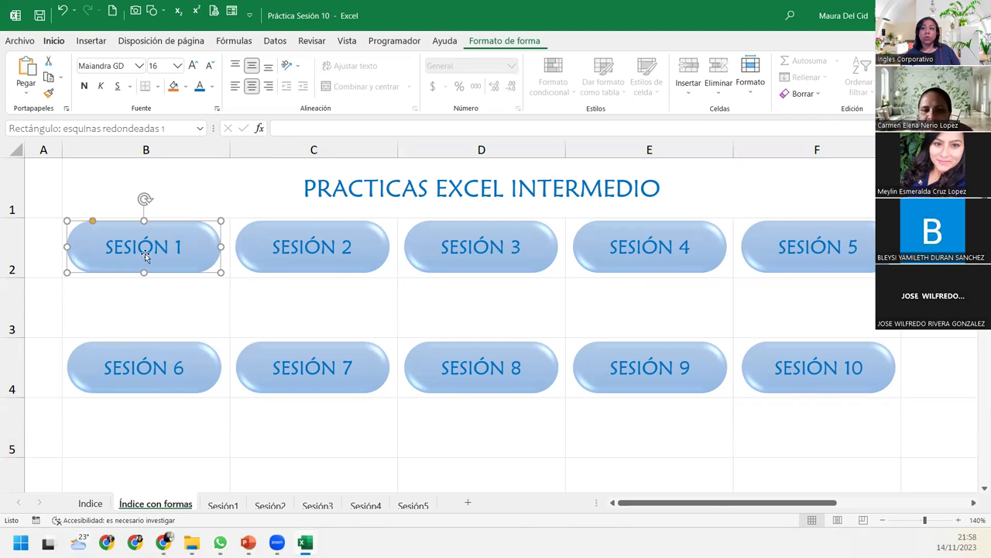
ctrl+click(325, 248)
ctrl+click(514, 241)
ctrl+click(615, 241)
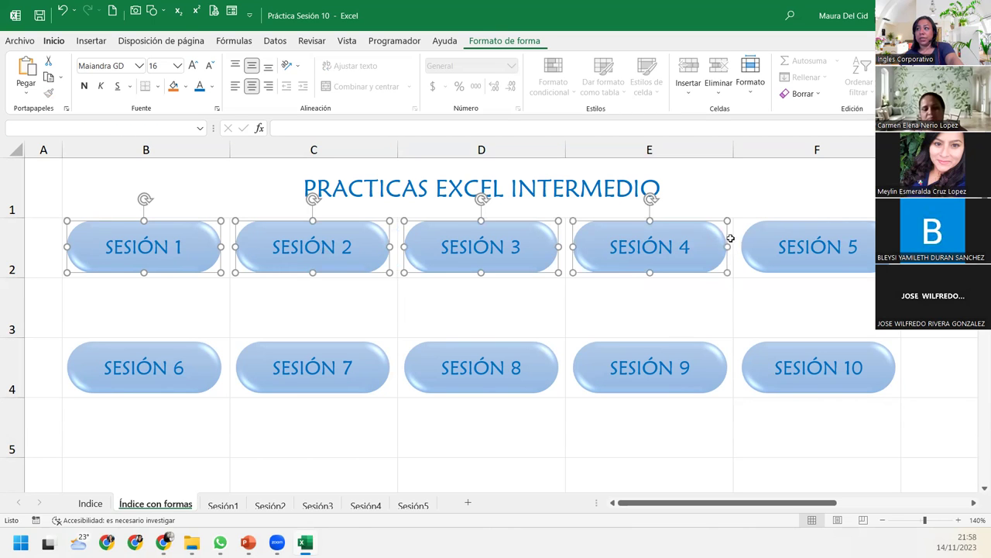
ctrl+click(768, 247)
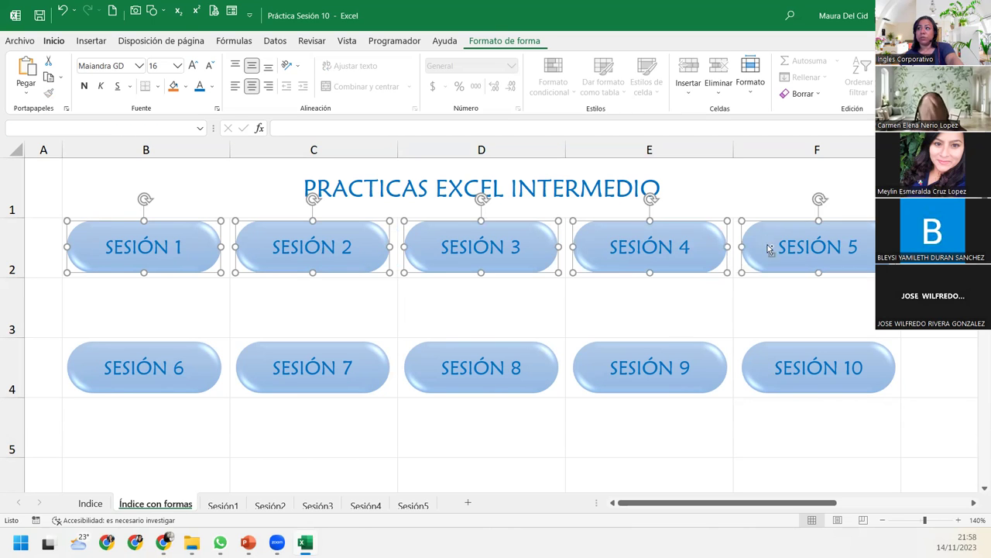
Align the selected buttons with Alinear en la parte superior, then deselect them
click(522, 43)
click(802, 62)
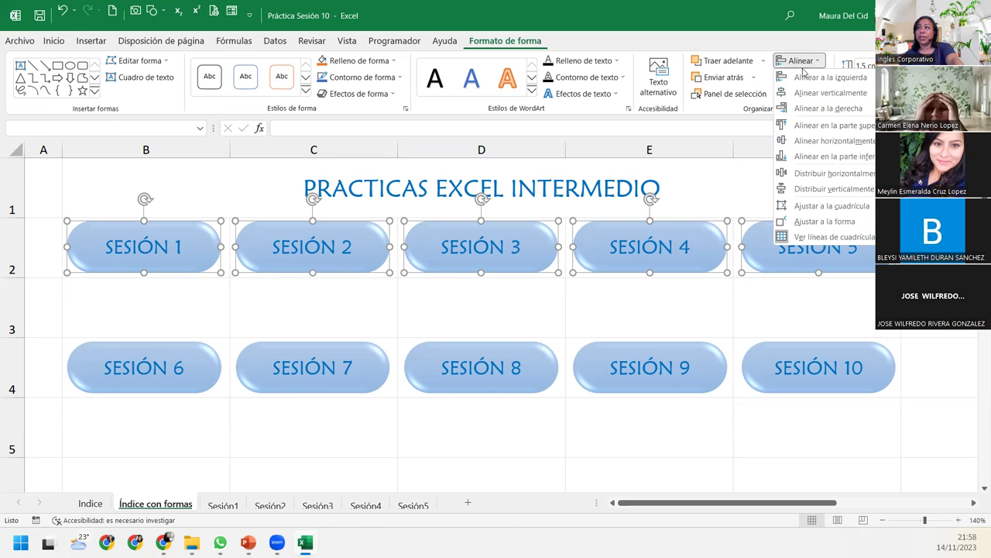
click(807, 126)
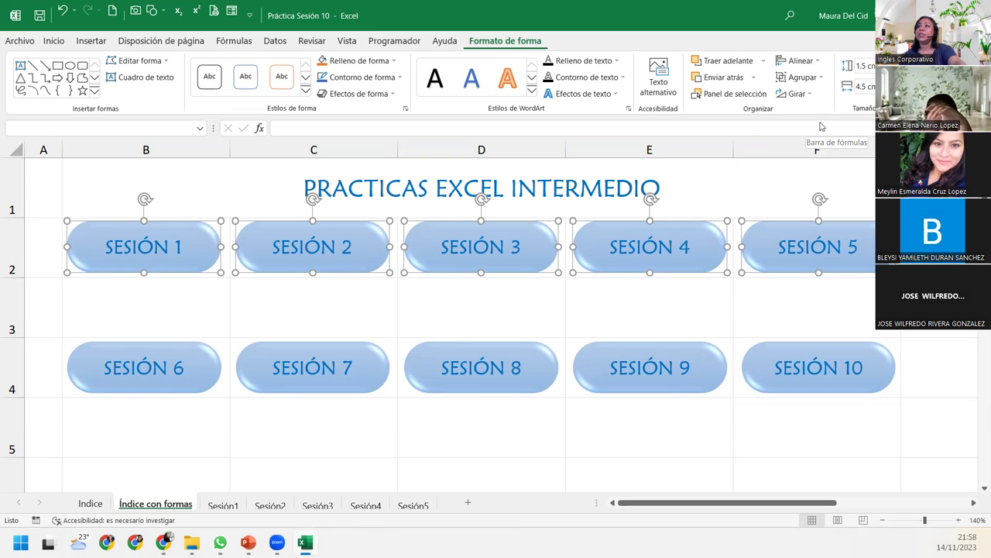
click(800, 62)
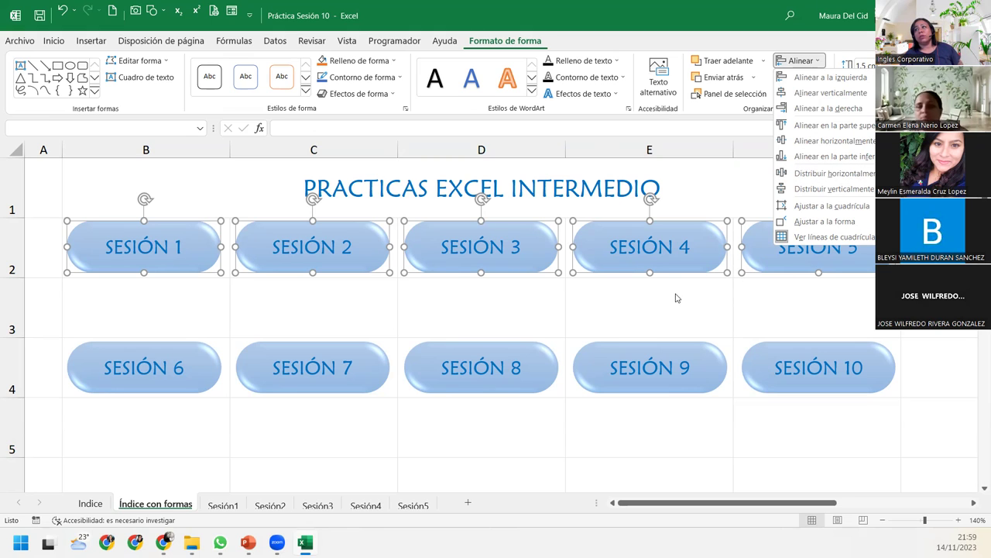
click(675, 294)
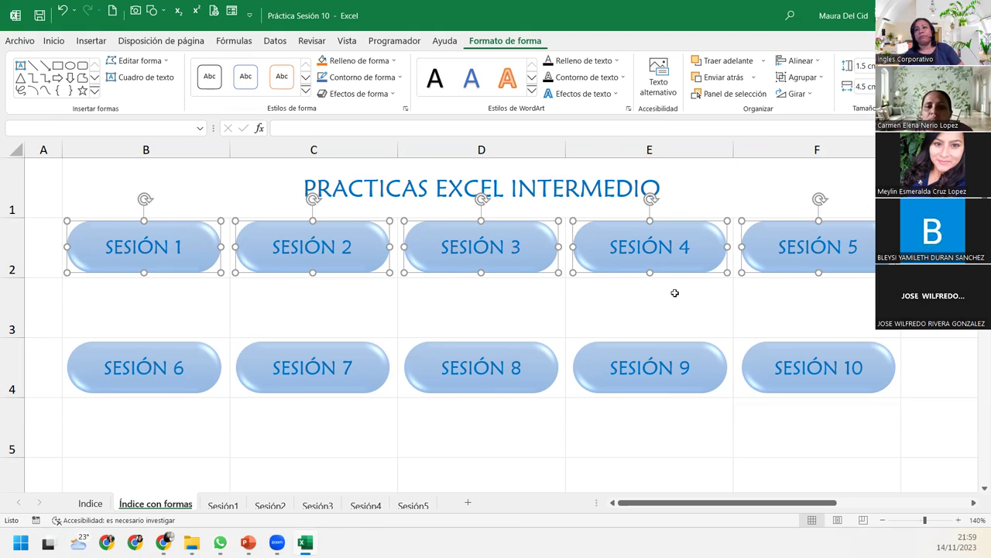
click(549, 290)
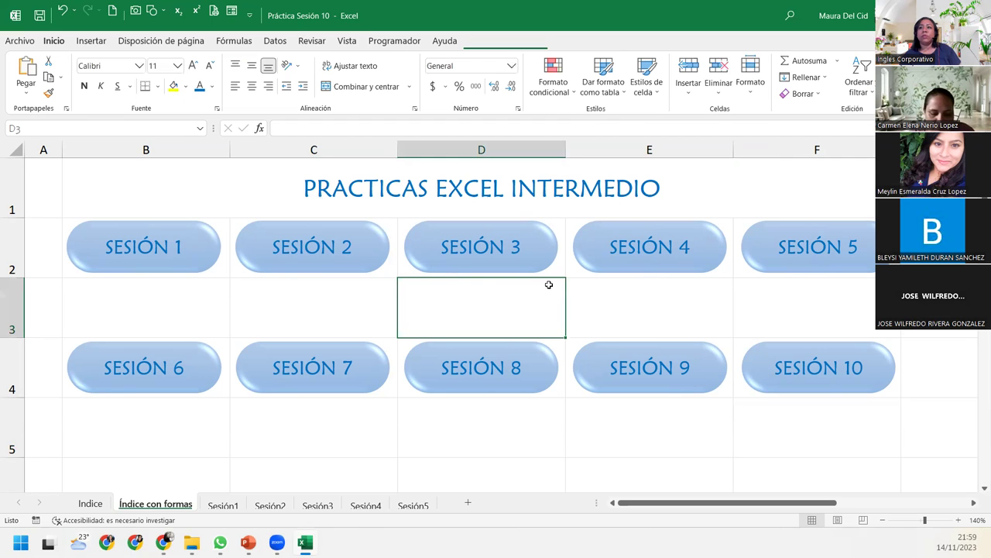
Select SESIÓN 1–5 and turn on Ajustar a la cuadrícula in the Alinear options
ctrl+click(200, 262)
ctrl+click(278, 265)
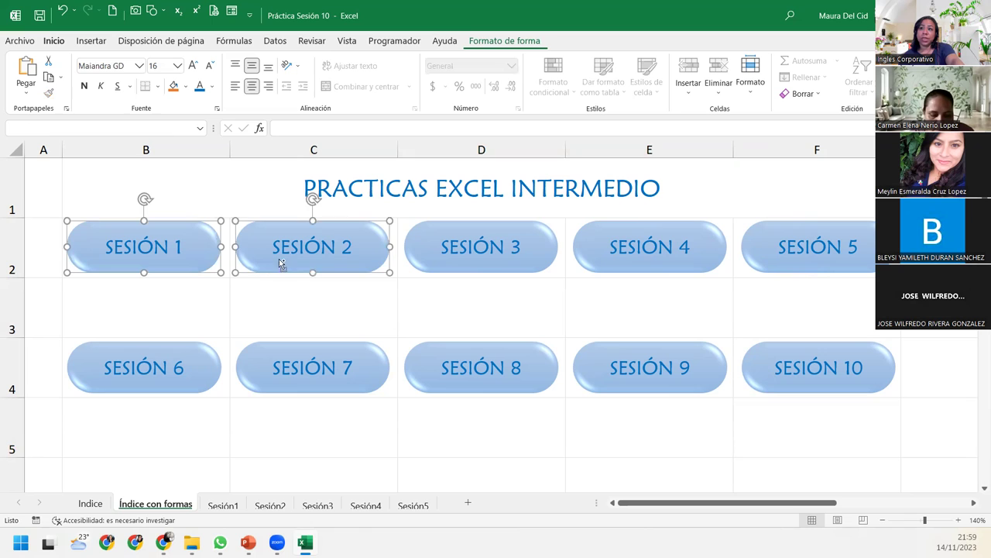
ctrl+click(454, 266)
ctrl+click(666, 252)
ctrl+click(778, 252)
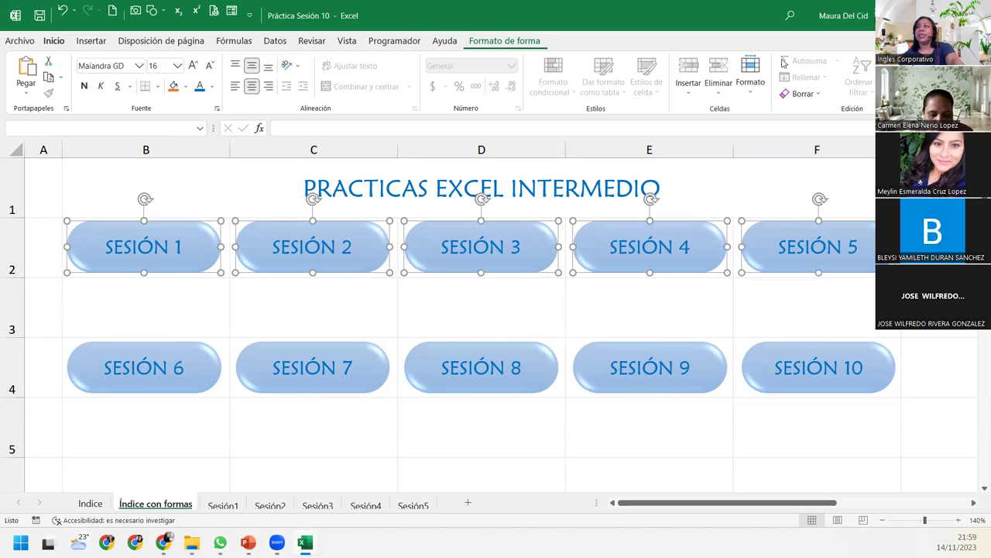
click(520, 40)
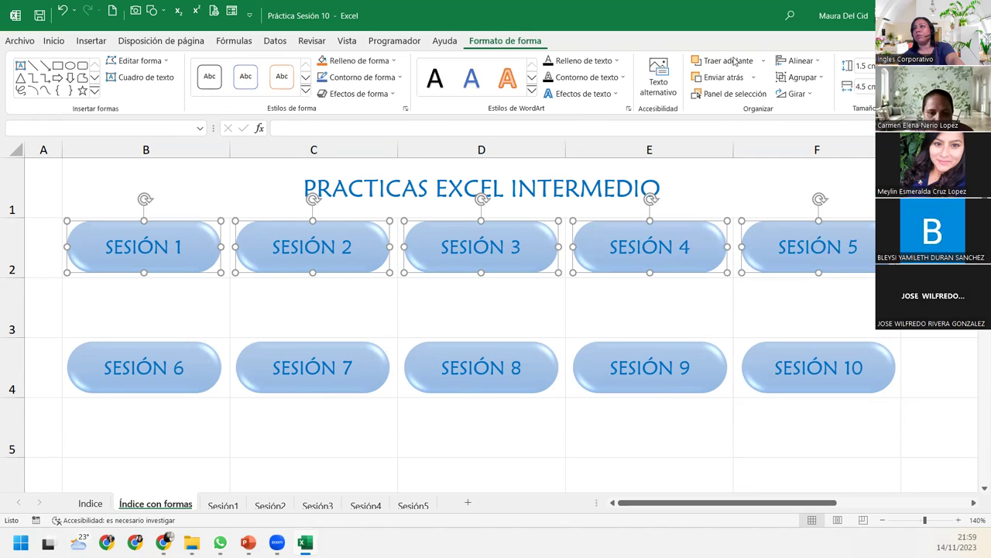
click(800, 61)
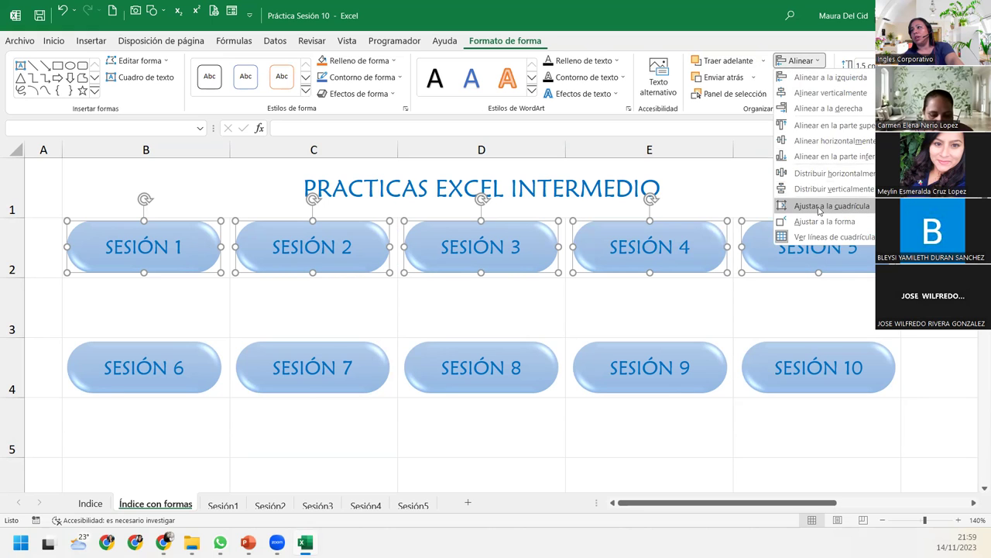
click(820, 210)
Drag the first-row buttons to test snapping, then return them to their original place
drag(260, 268, 384, 259)
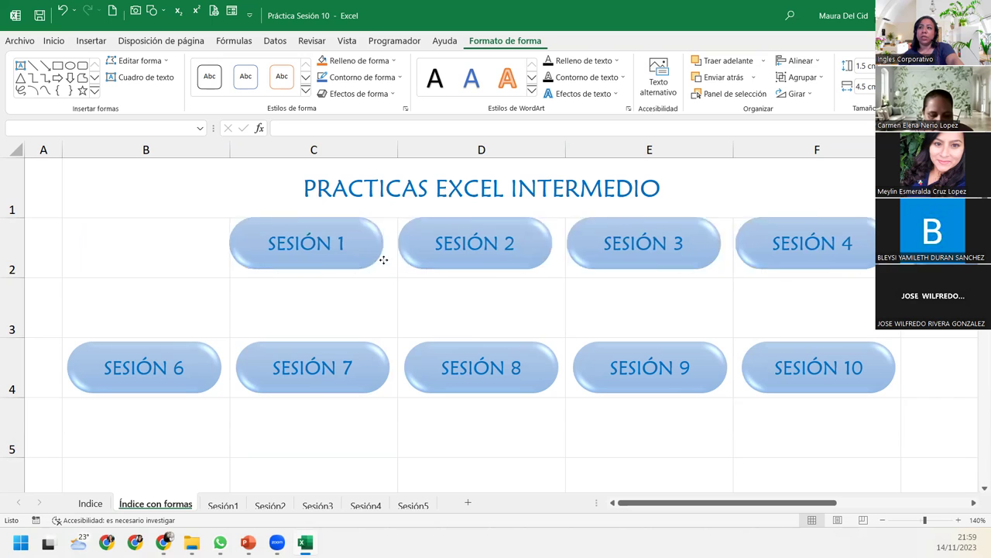
drag(383, 260, 343, 268)
key(Escape)
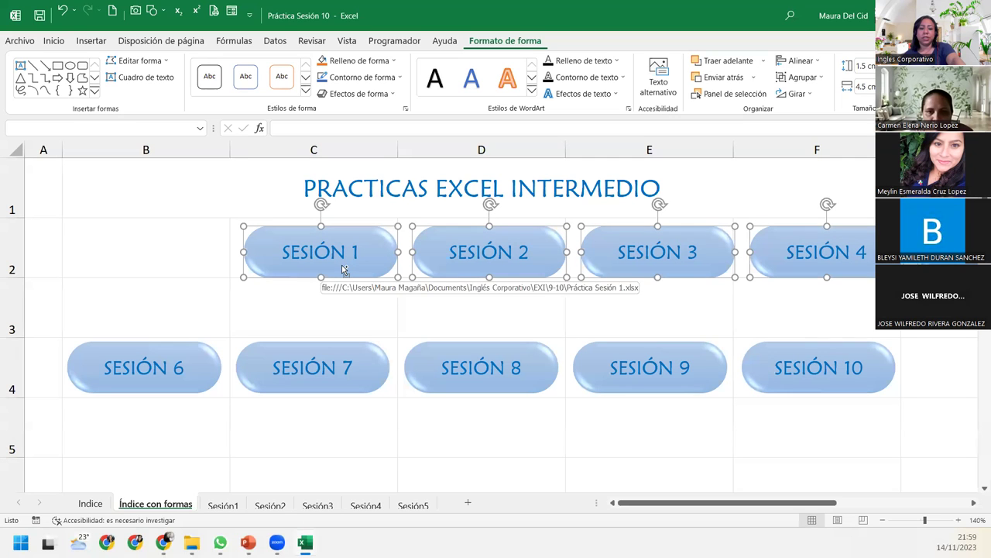
key(Up)
key(Right)
key(Right)
key(Right)
key(Left)
key(Left)
key(Left)
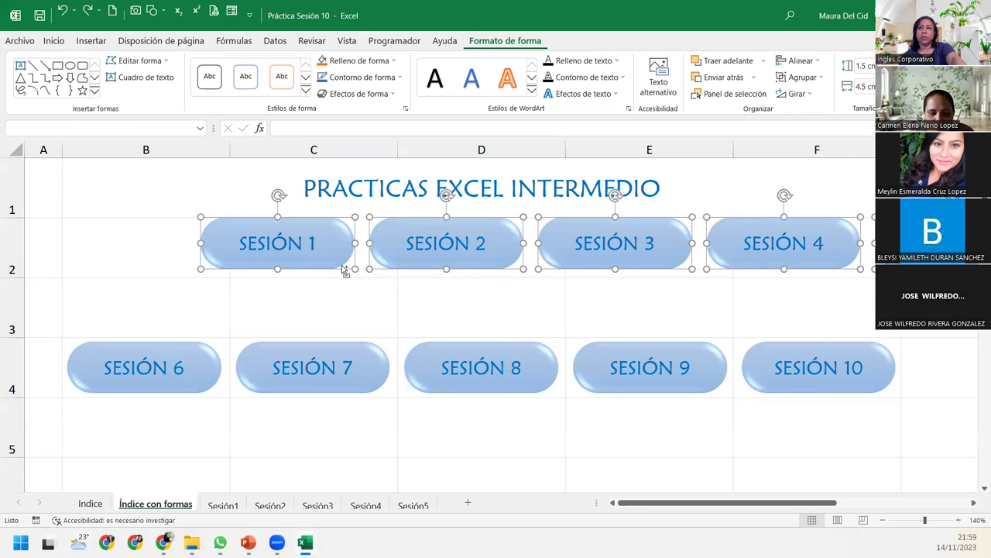
key(Left)
key(Left)
key(Left)
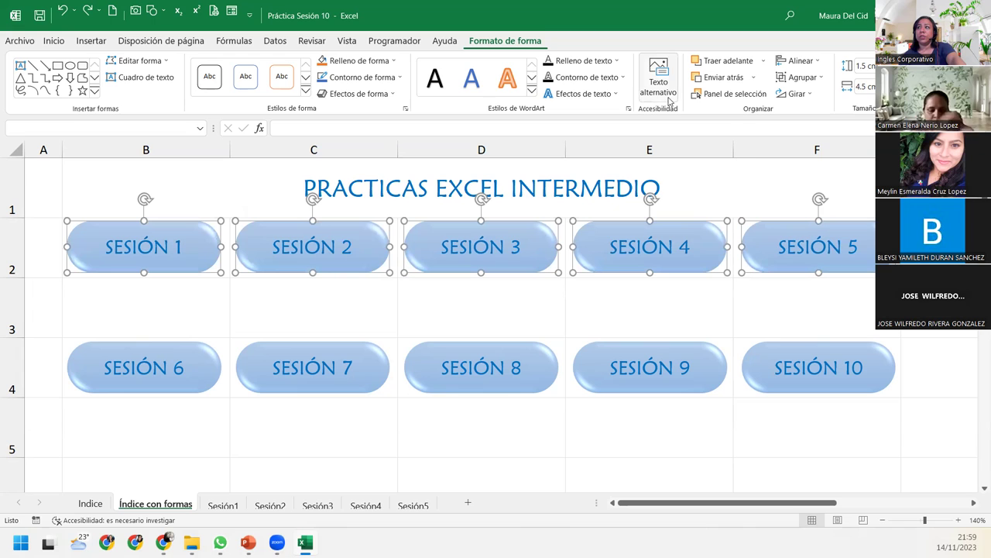
click(798, 60)
click(814, 192)
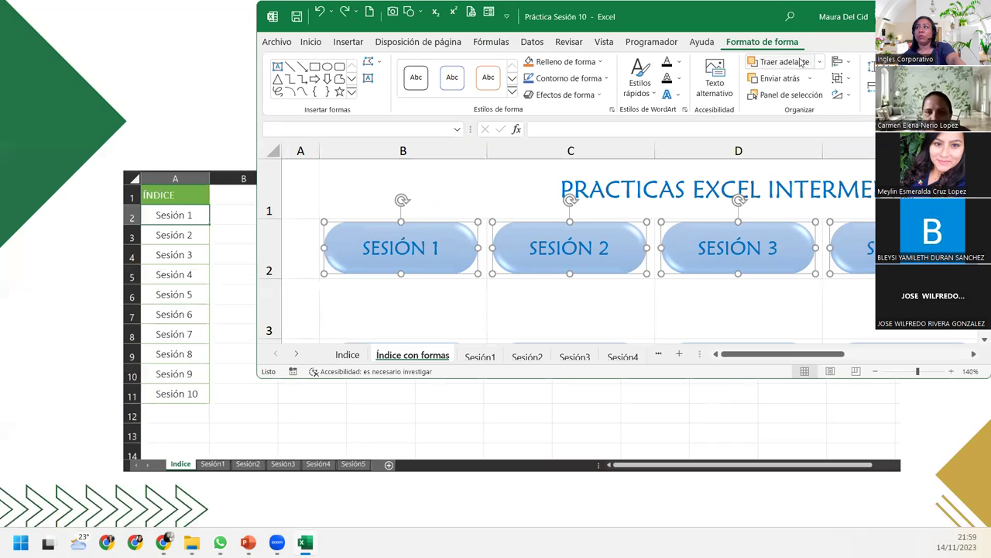
Apply Distribuir horizontalmente to SESIÓN 1–5, then select cell D3
double_click(838, 29)
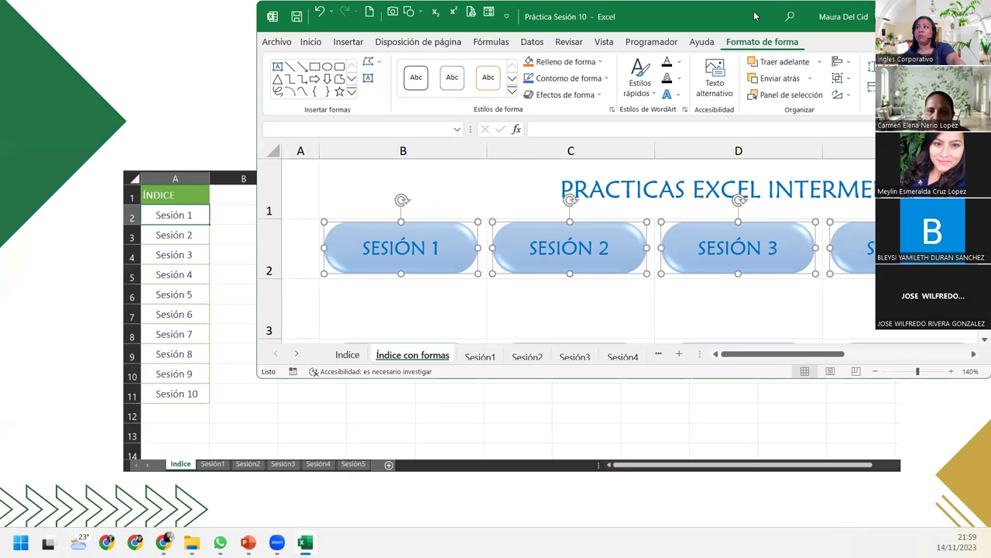
double_click(838, 23)
click(802, 60)
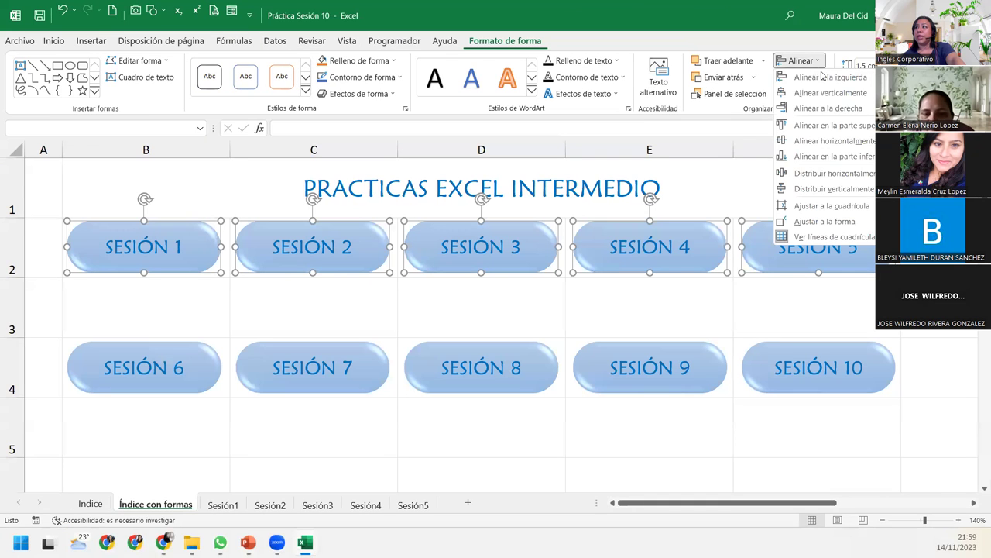
click(822, 135)
click(802, 60)
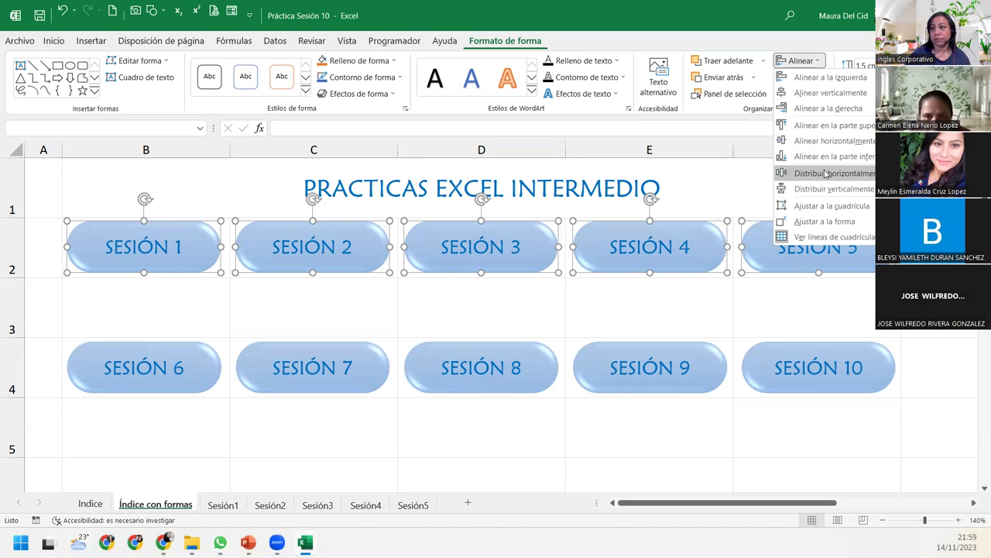
click(475, 290)
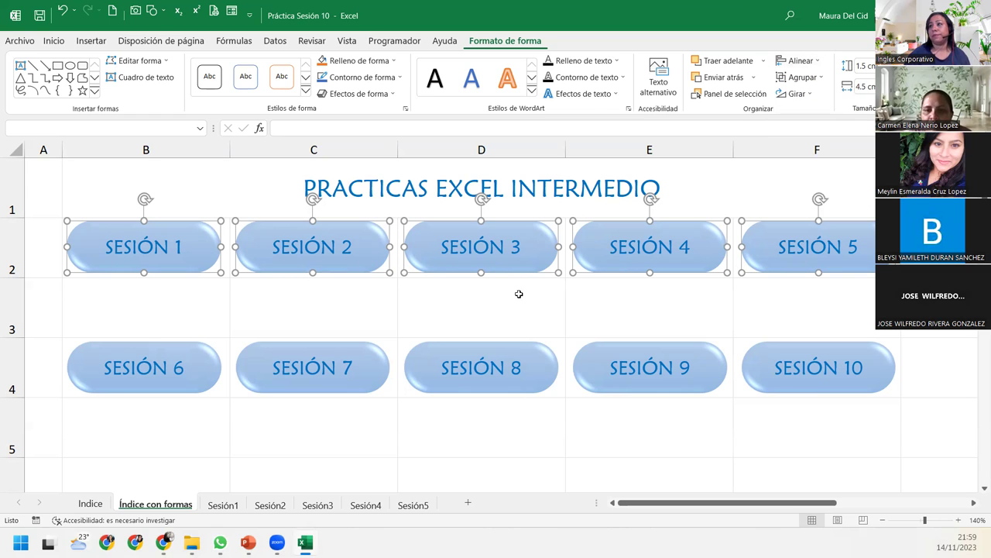
click(455, 305)
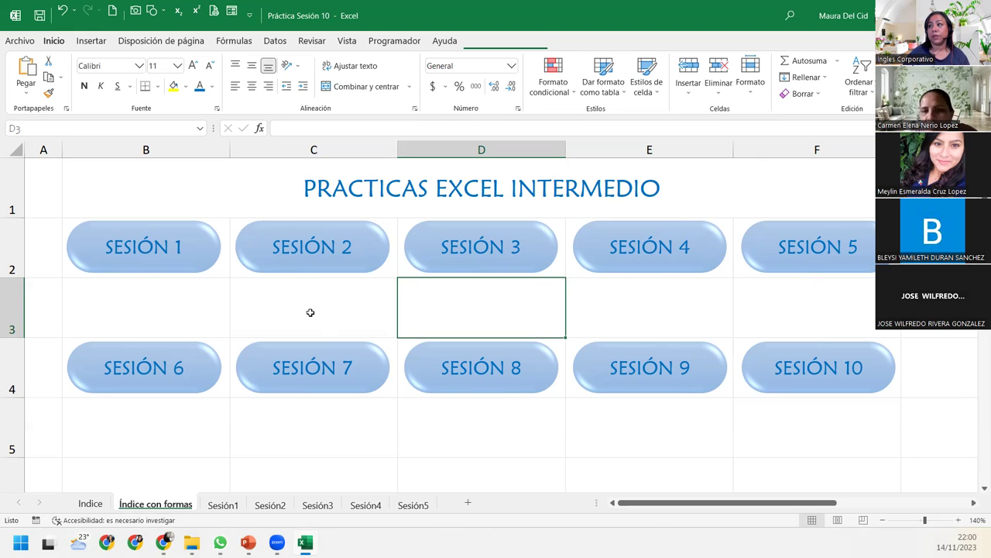
click(310, 312)
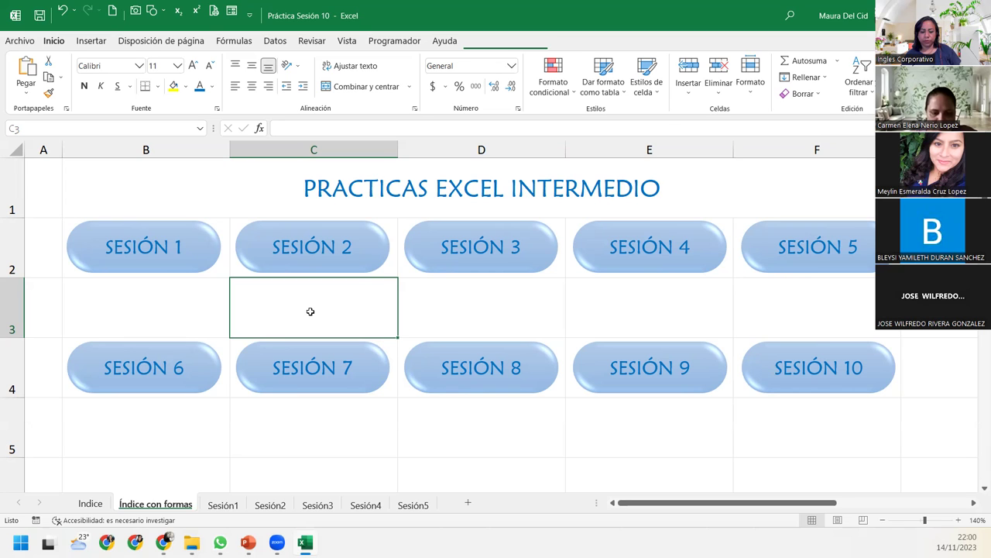
Link the SESIÓN 10 button to the Sesión1 sheet via Lugar de este documento
right_click(847, 369)
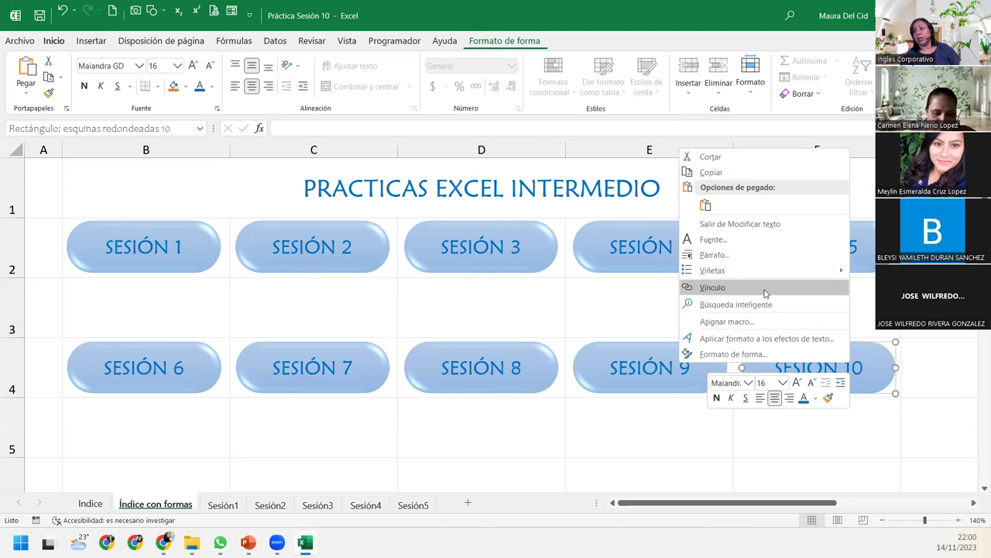
click(766, 288)
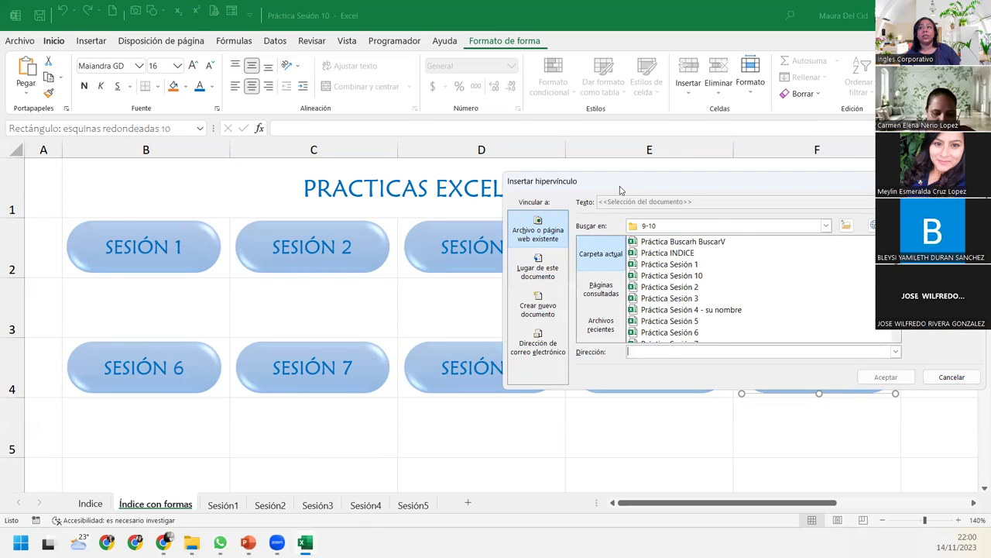
drag(620, 190, 312, 162)
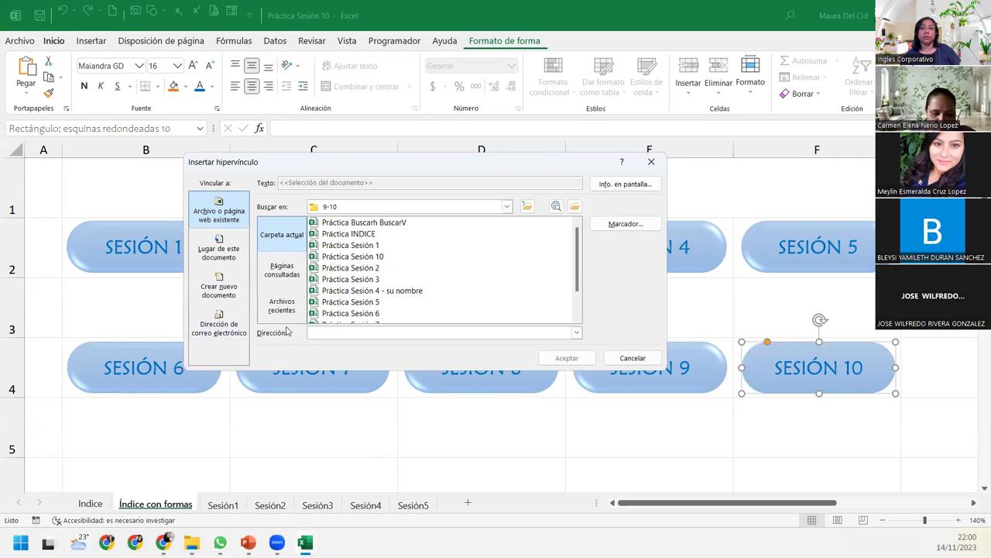
click(216, 240)
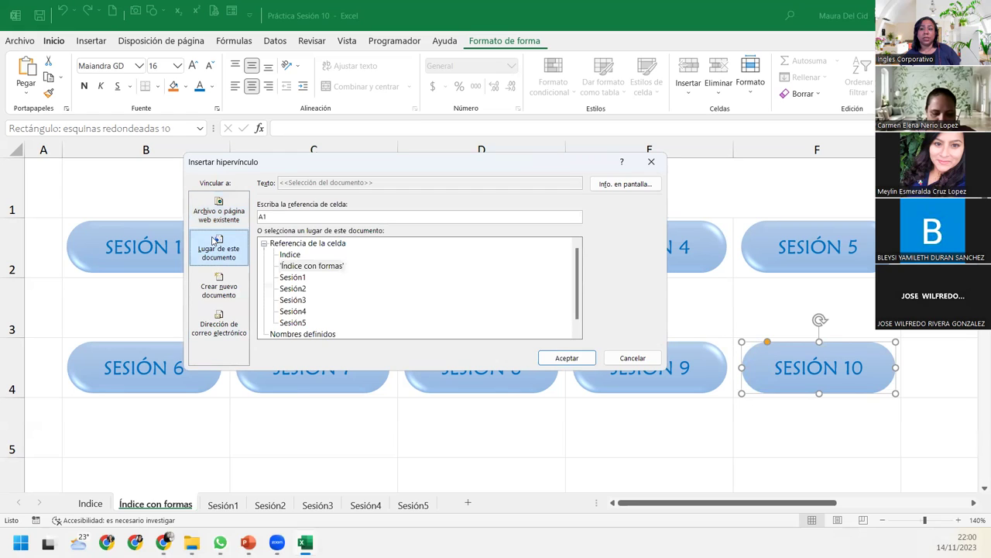
click(292, 277)
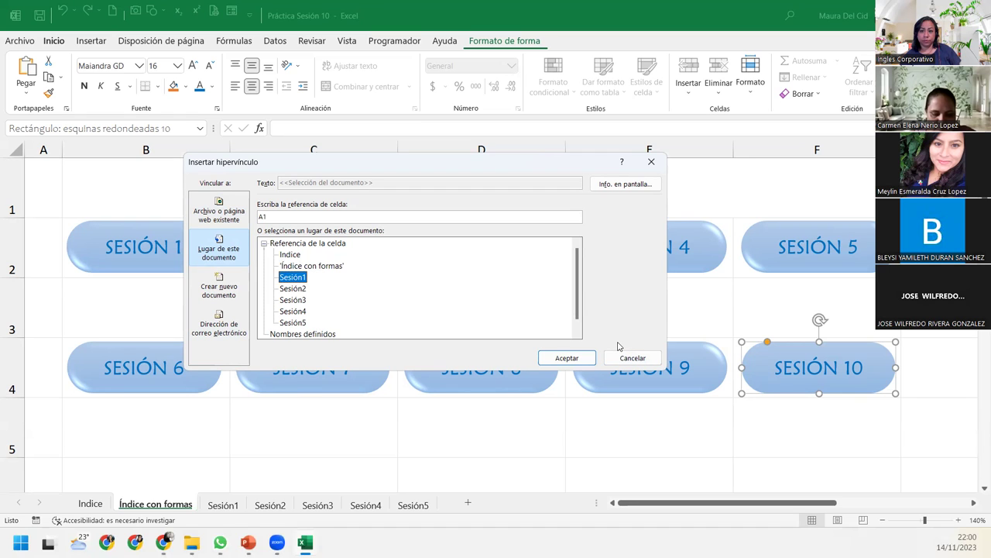
click(563, 357)
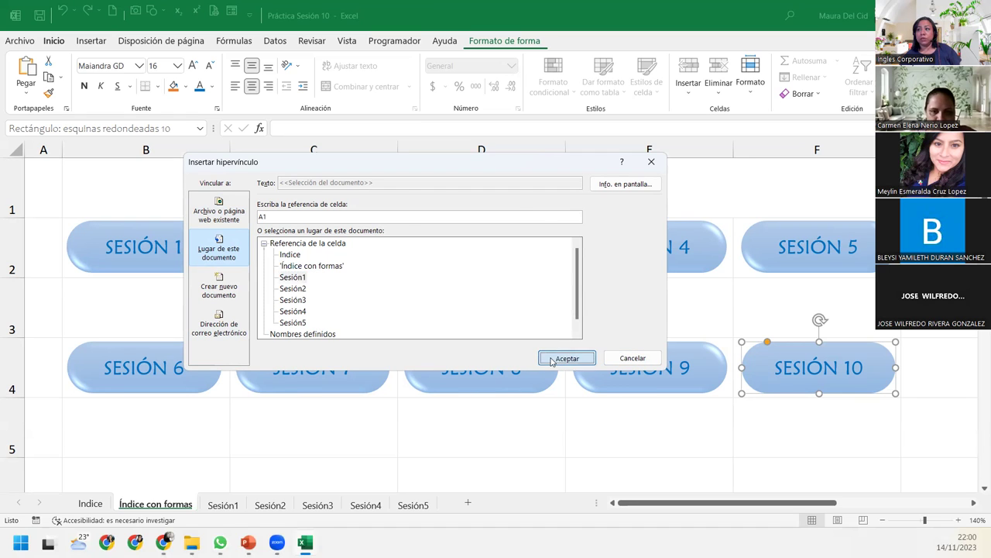
click(416, 447)
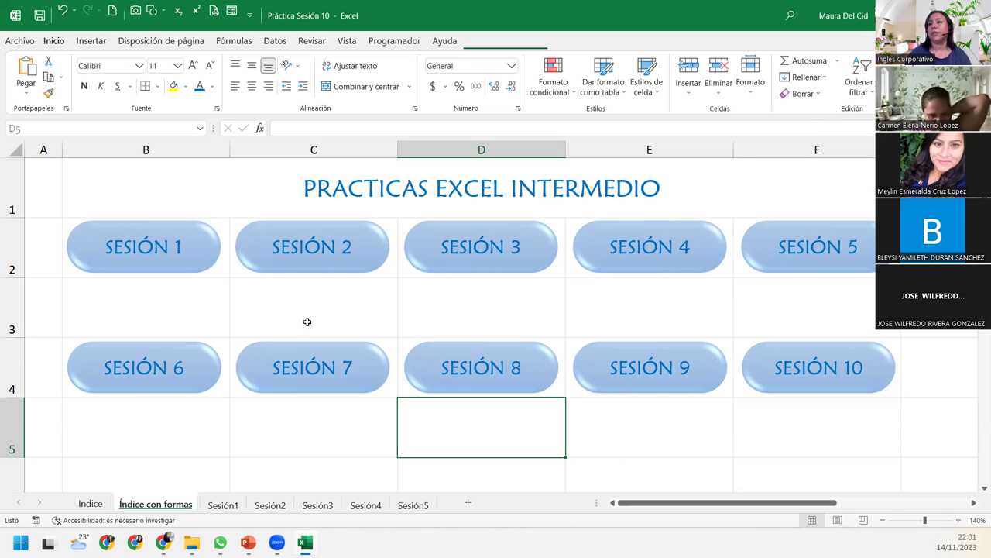
Set row 3's height to 20 using Alto de fila
right_click(17, 320)
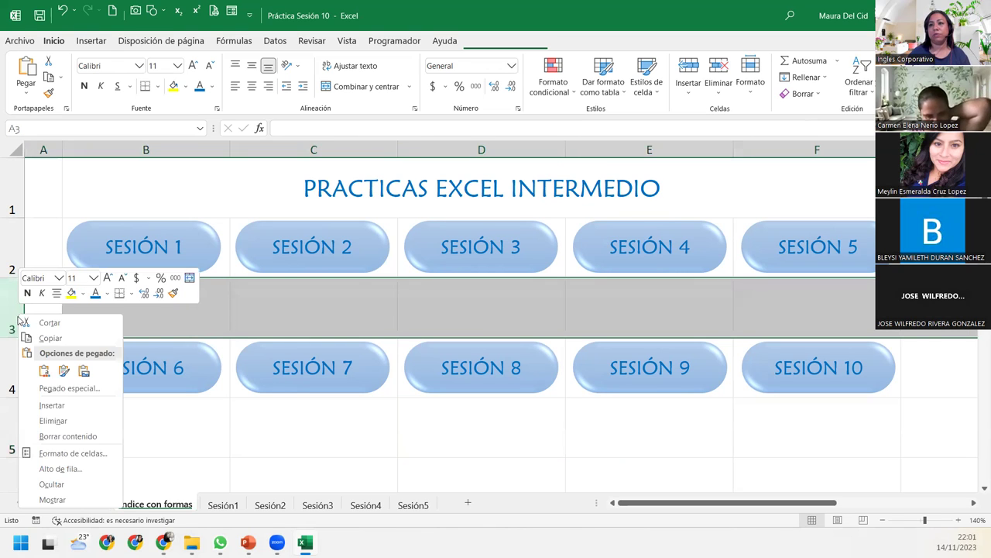
click(62, 468)
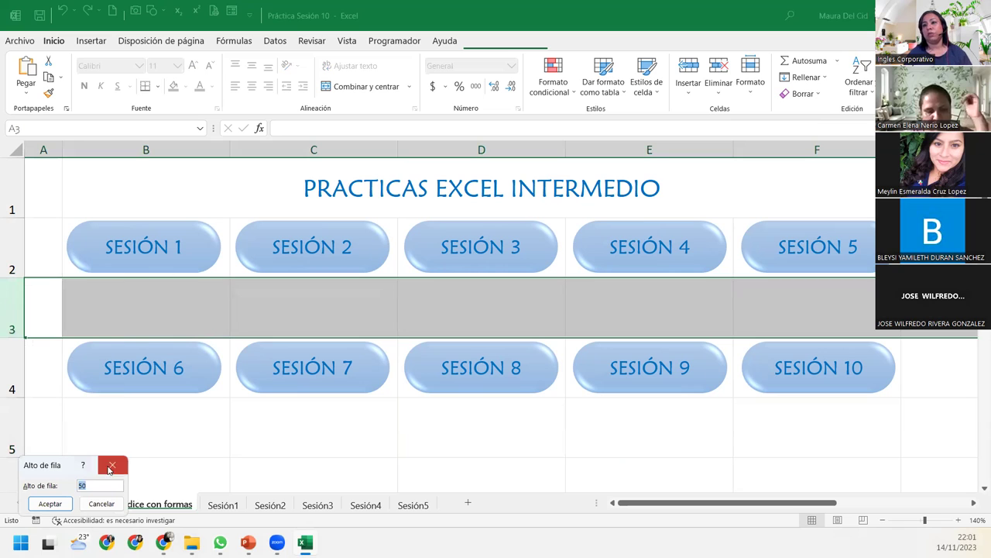
text(20)
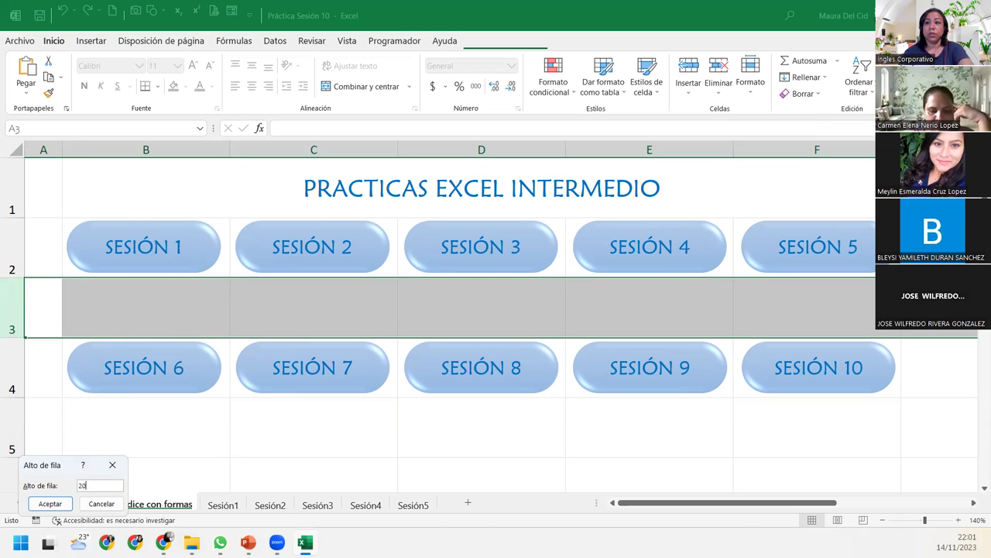
key(Return)
click(305, 435)
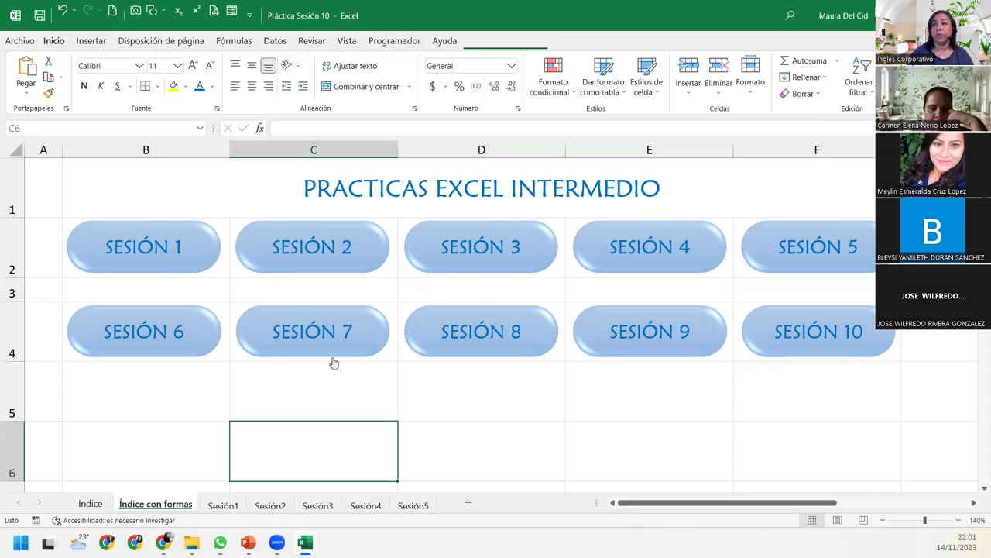
On the Vista tab, toggle Encabezados, Barra de fórmulas and Líneas de cuadrícula to compare displays
click(348, 41)
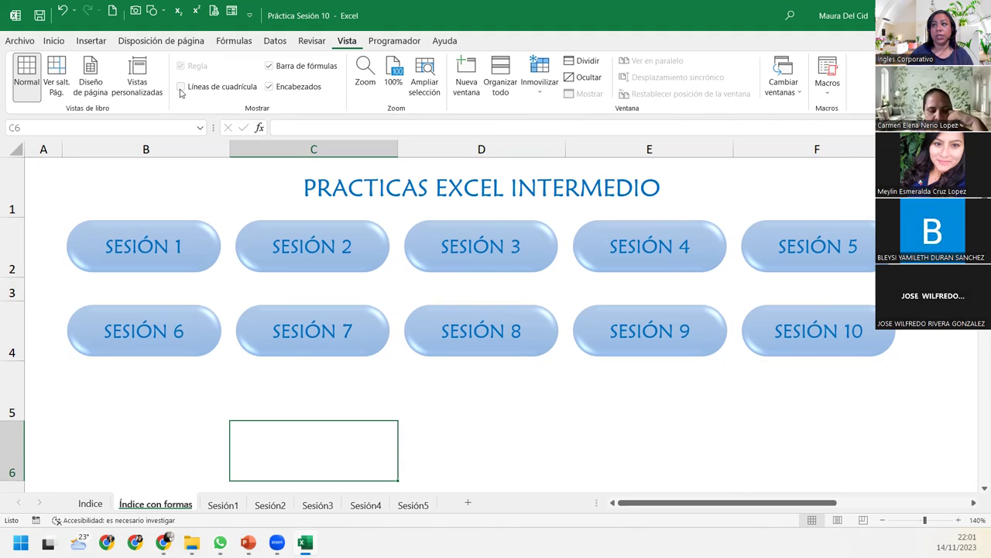
click(271, 89)
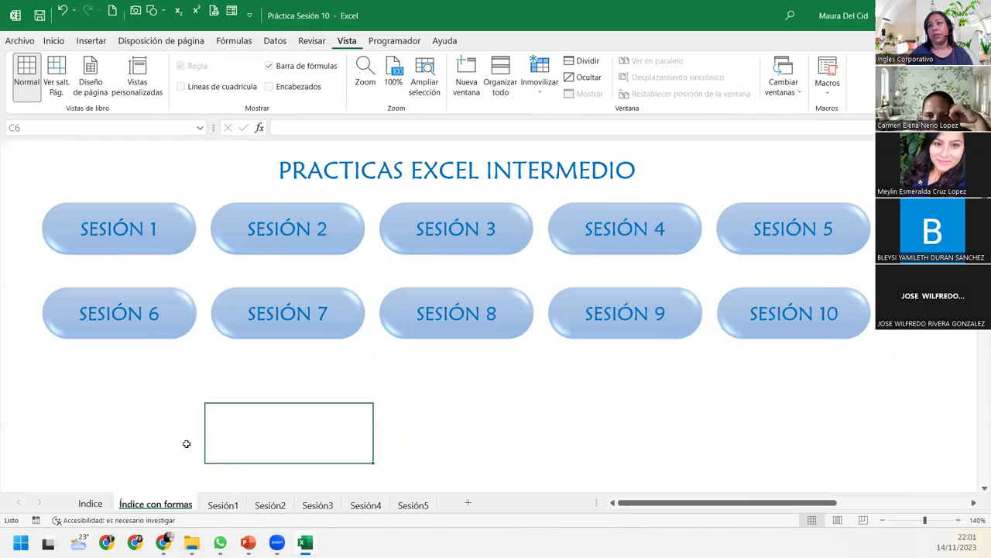
click(270, 66)
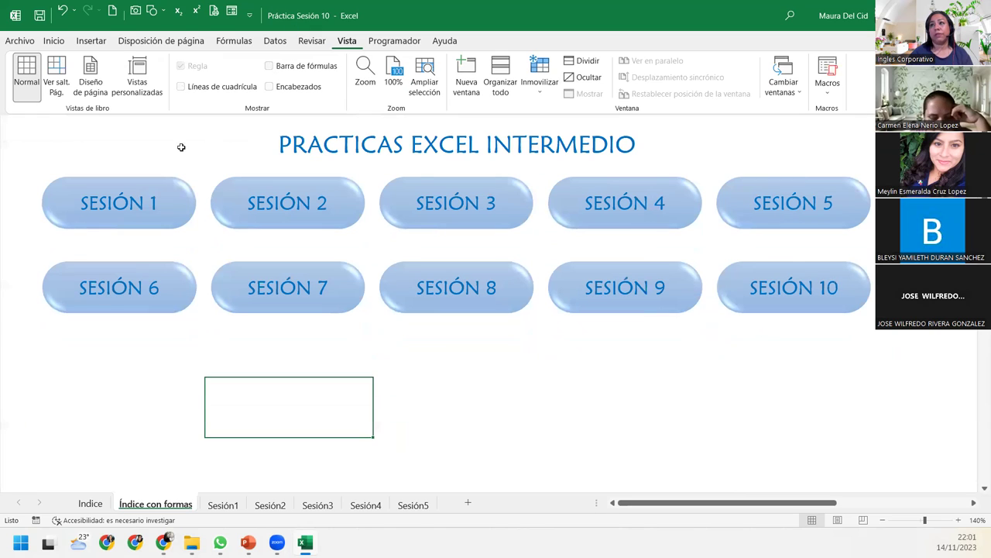
click(100, 442)
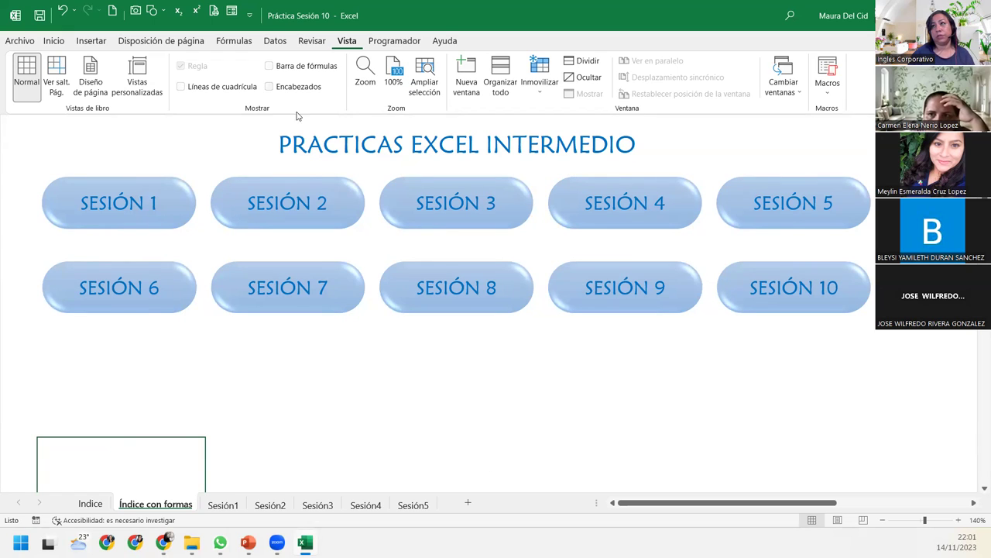
click(181, 87)
click(268, 86)
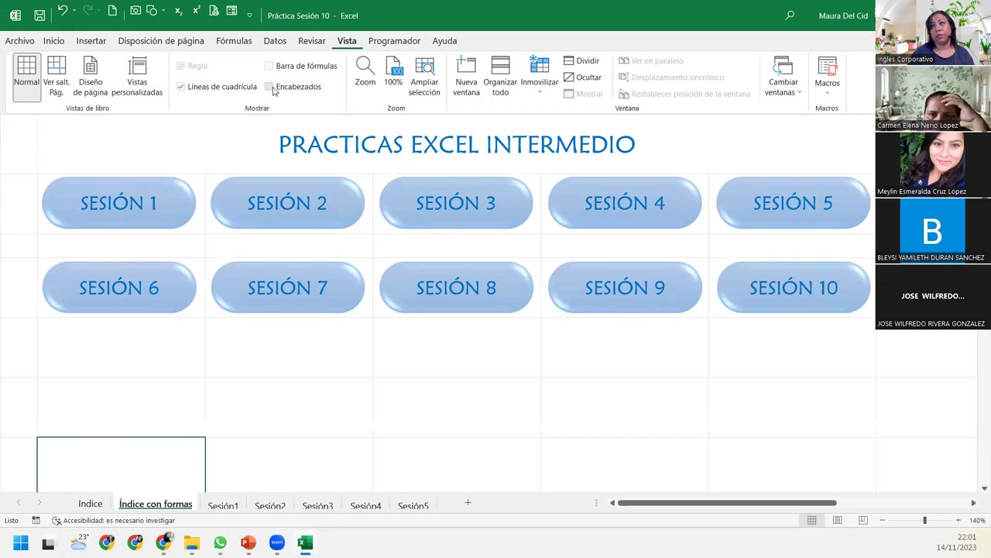
click(269, 66)
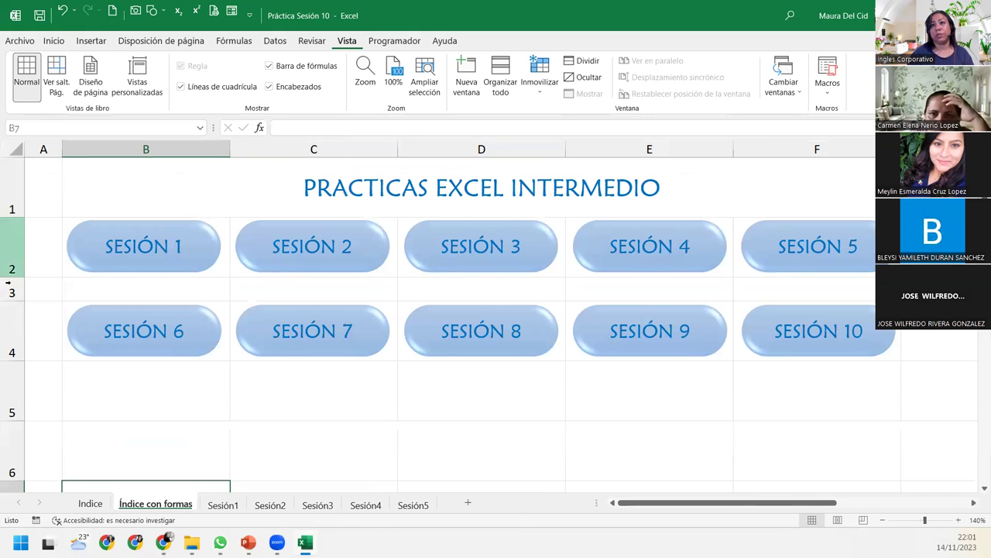
Turn off gridlines and row/column headings, and zoom the sheet to 150%
click(181, 86)
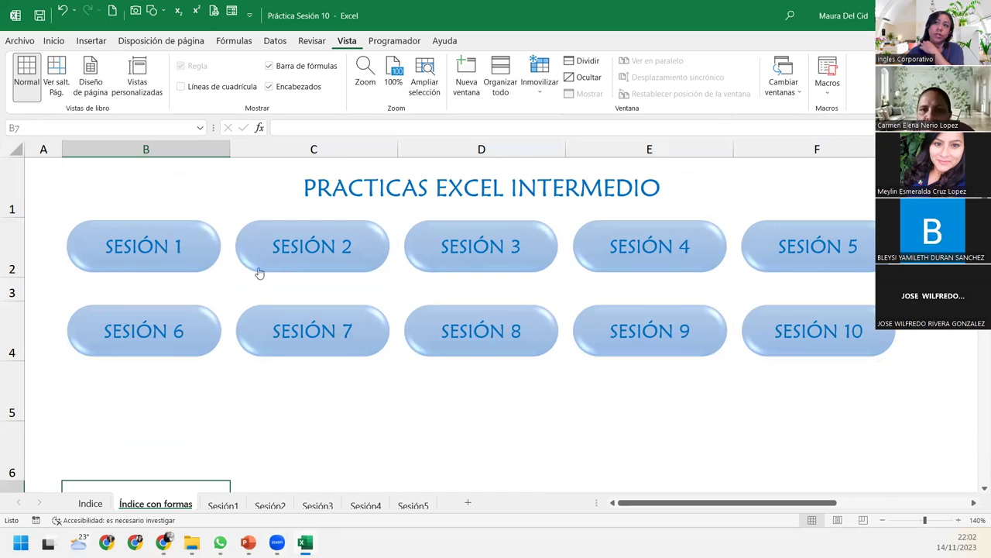
click(268, 87)
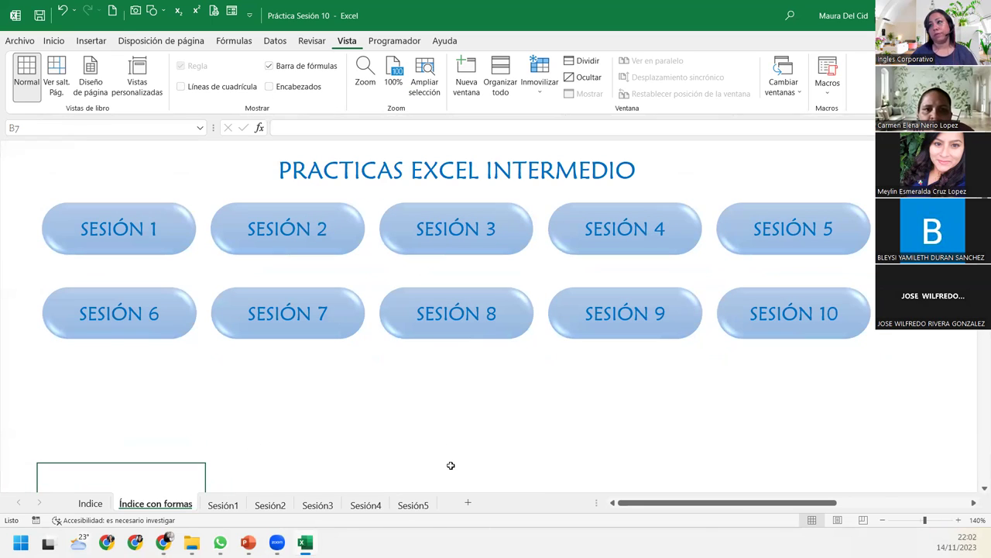
click(235, 169)
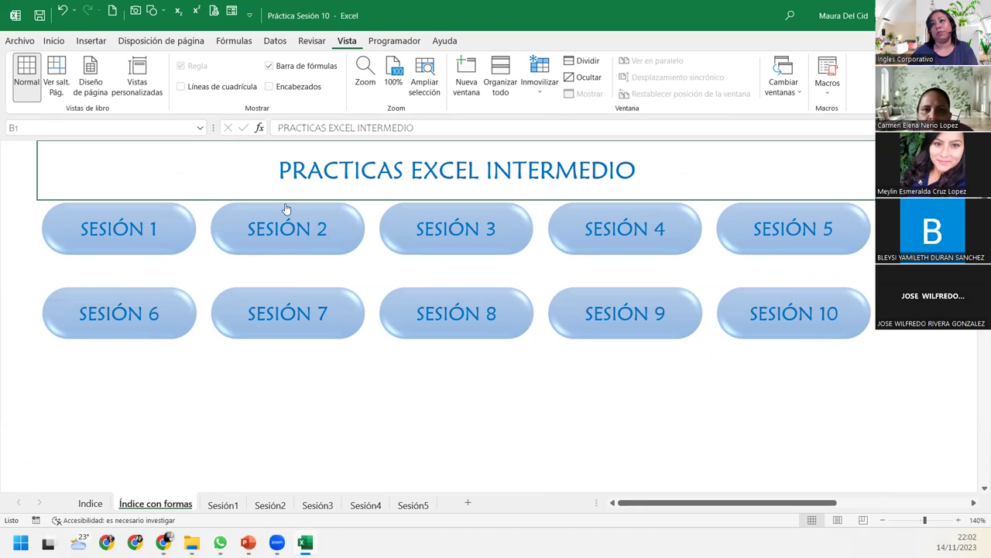
click(262, 406)
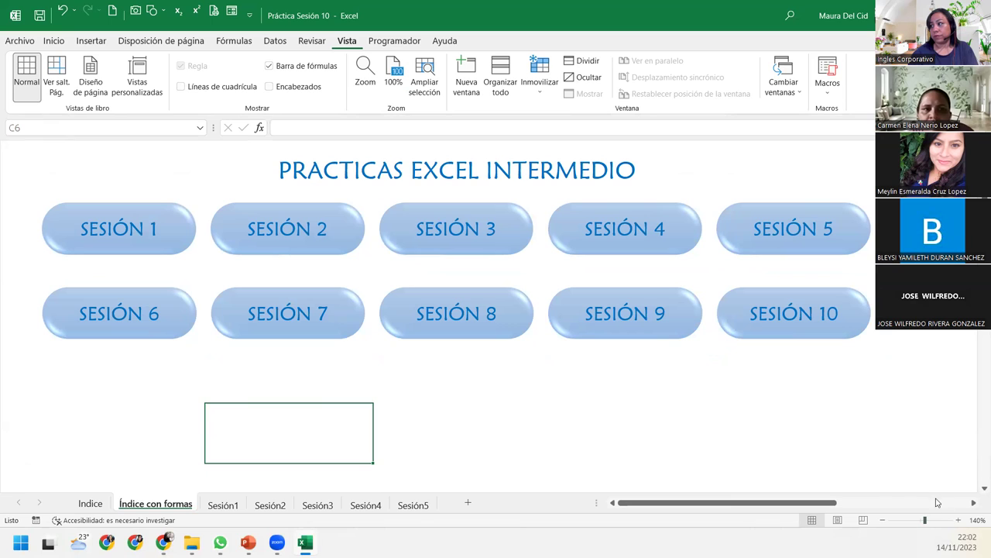
click(957, 521)
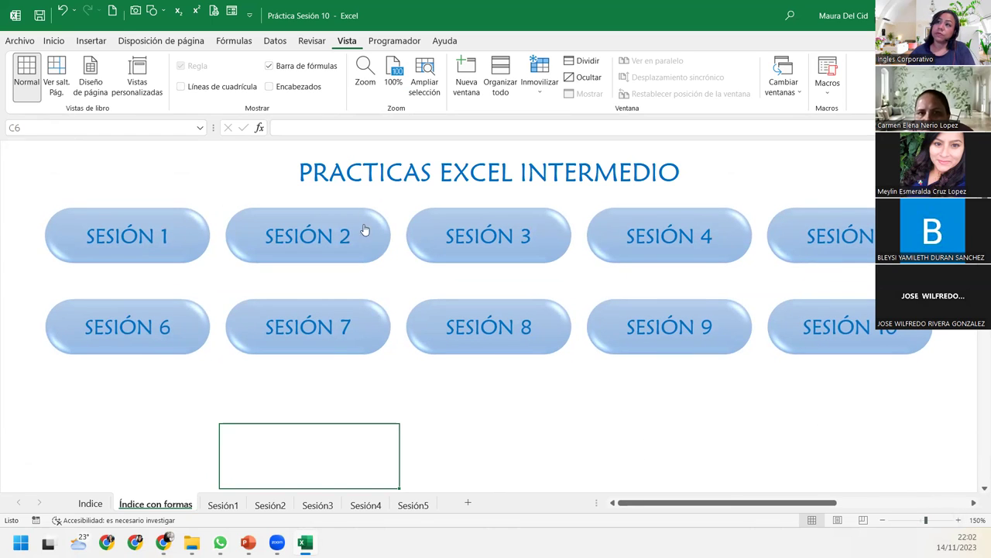
Uncheck Barra de fórmulas, then collapse the ribbon and bring it back
click(313, 167)
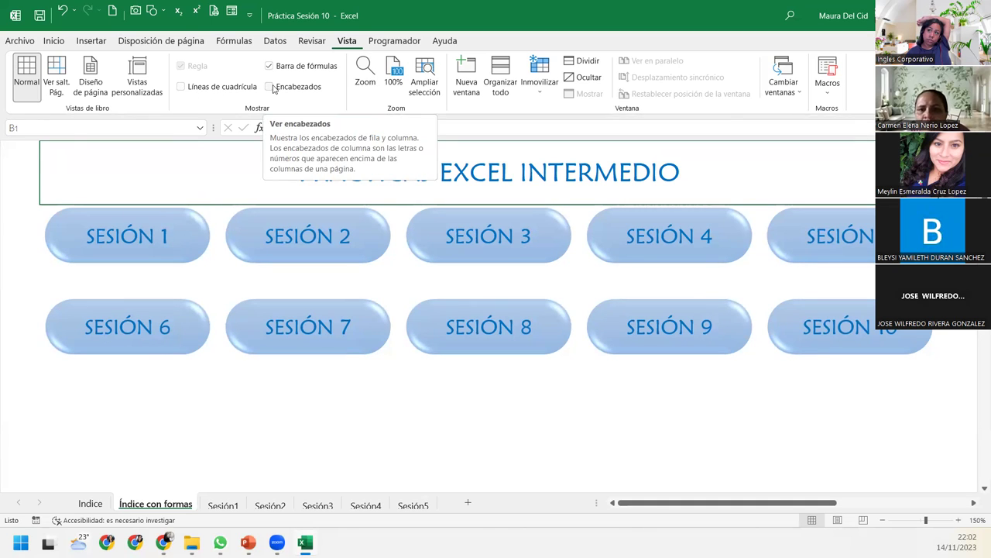
click(274, 400)
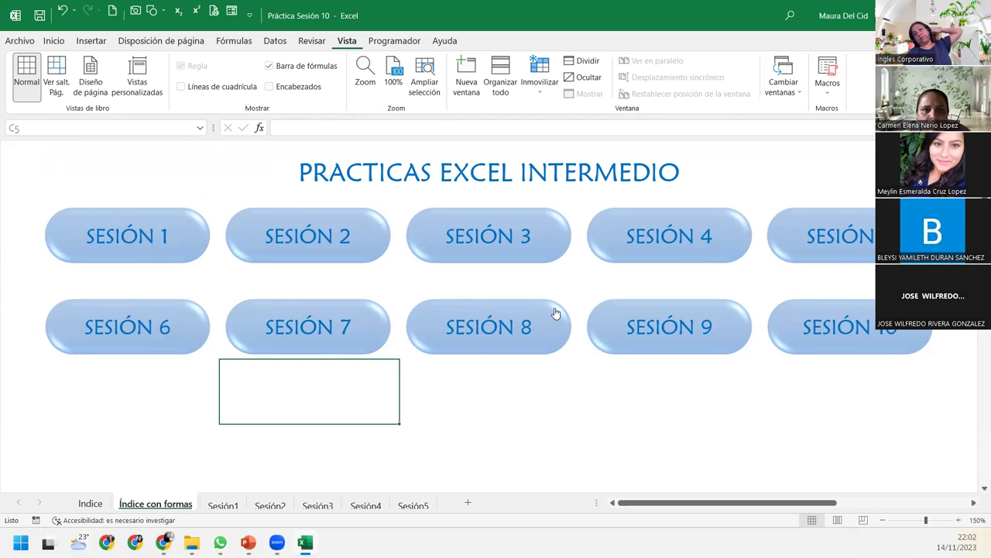
click(269, 65)
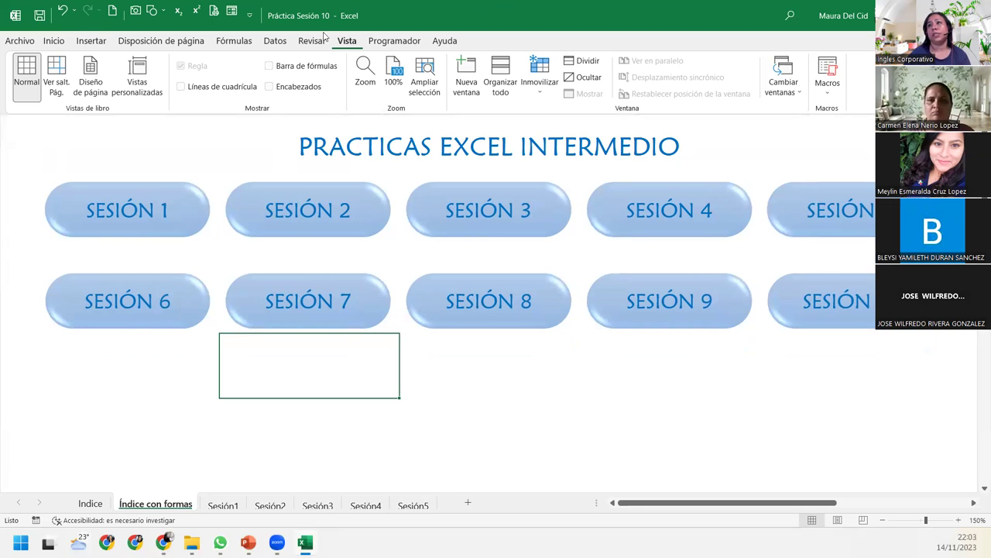
double_click(352, 43)
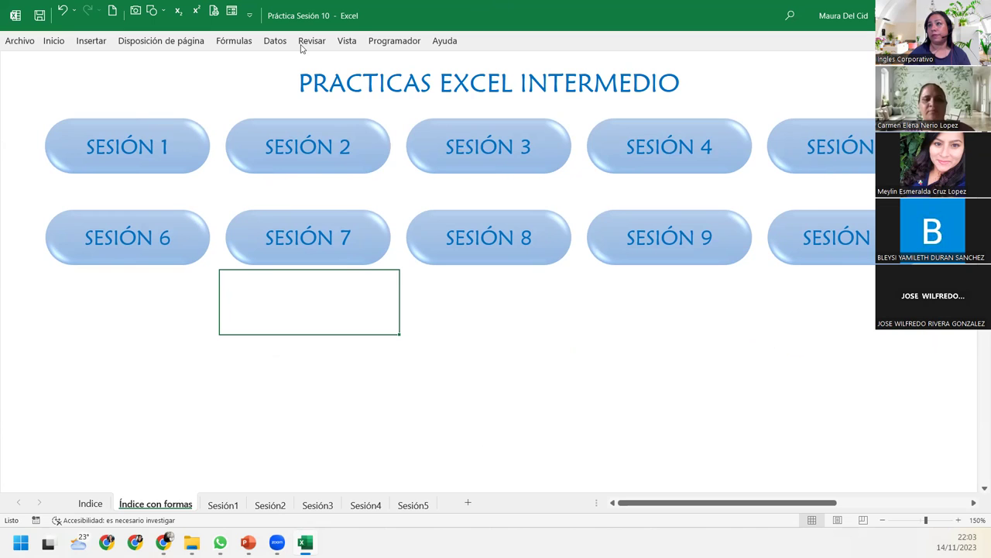
click(349, 40)
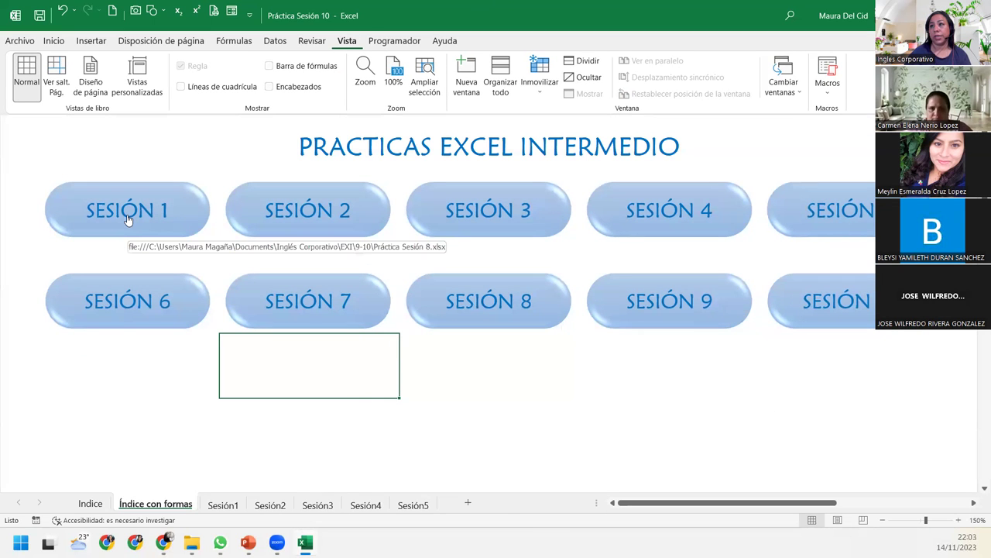
click(530, 215)
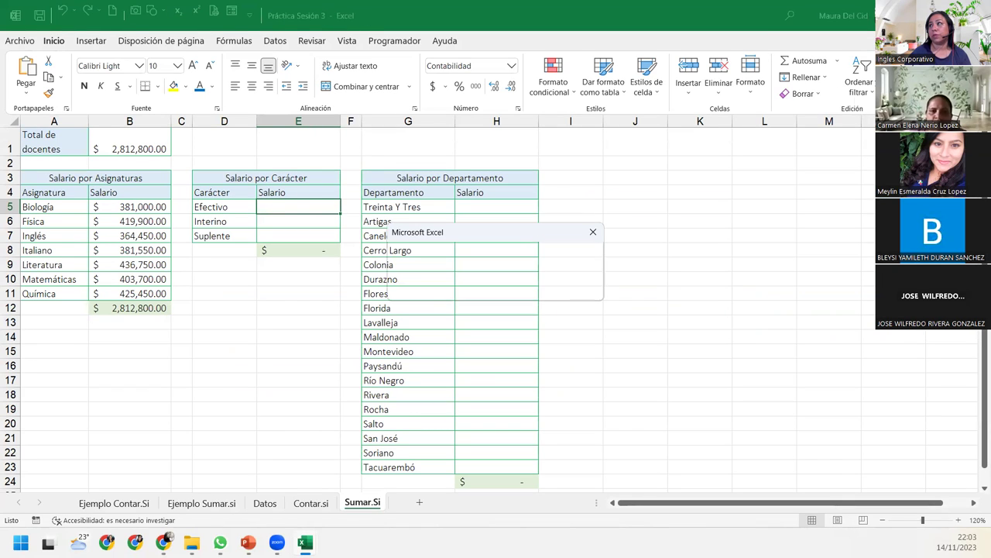
click(498, 289)
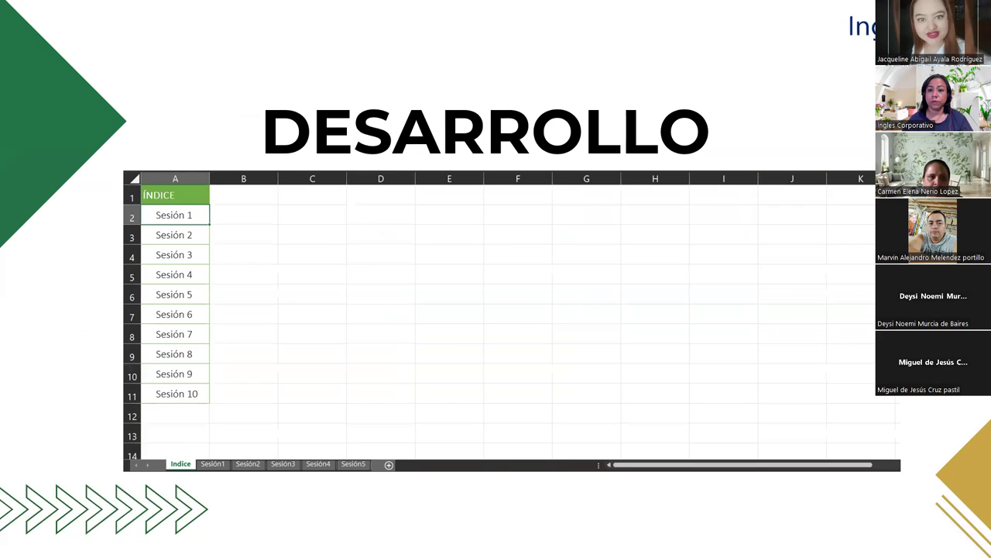
Advance from the DESARROLLO slide to the CIERRE Y CONCLUSIONES slide
key(Right)
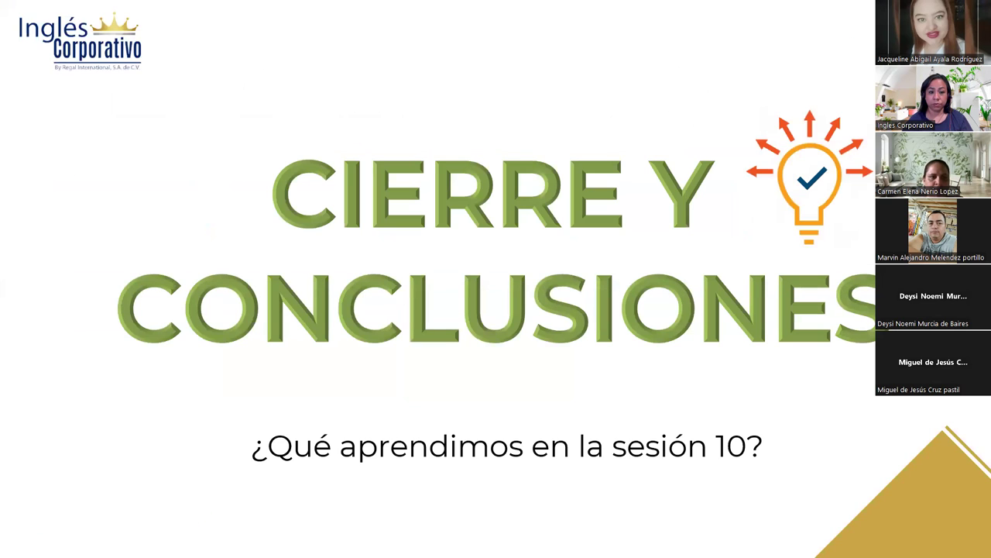